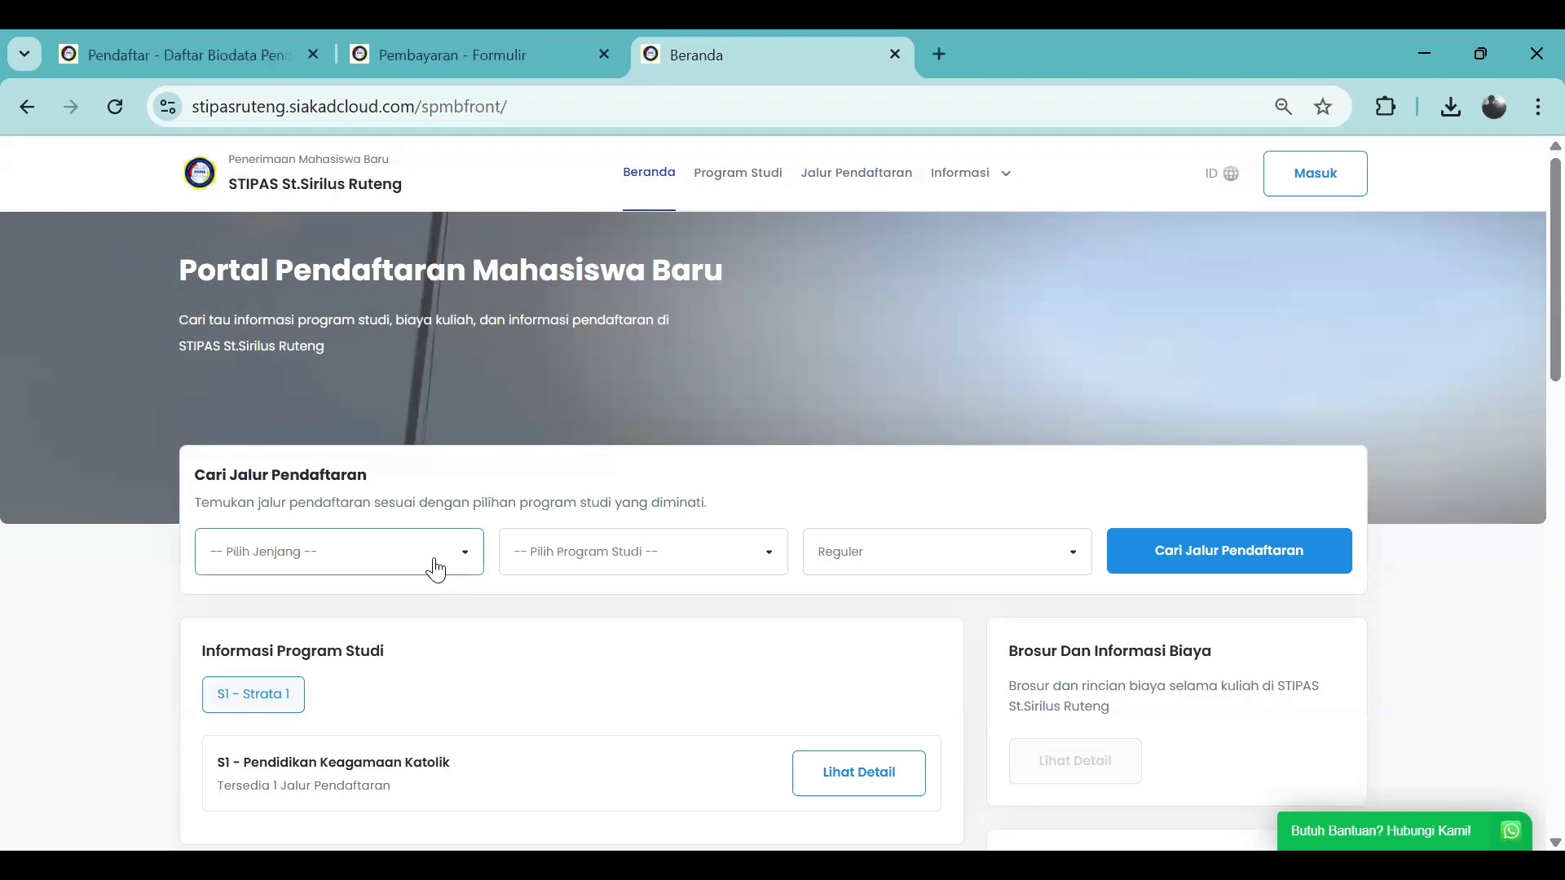
Search registration paths for S1 - Strata 1, S1 - Pendidikan Keagamaan Katolik and Reguler
click(391, 563)
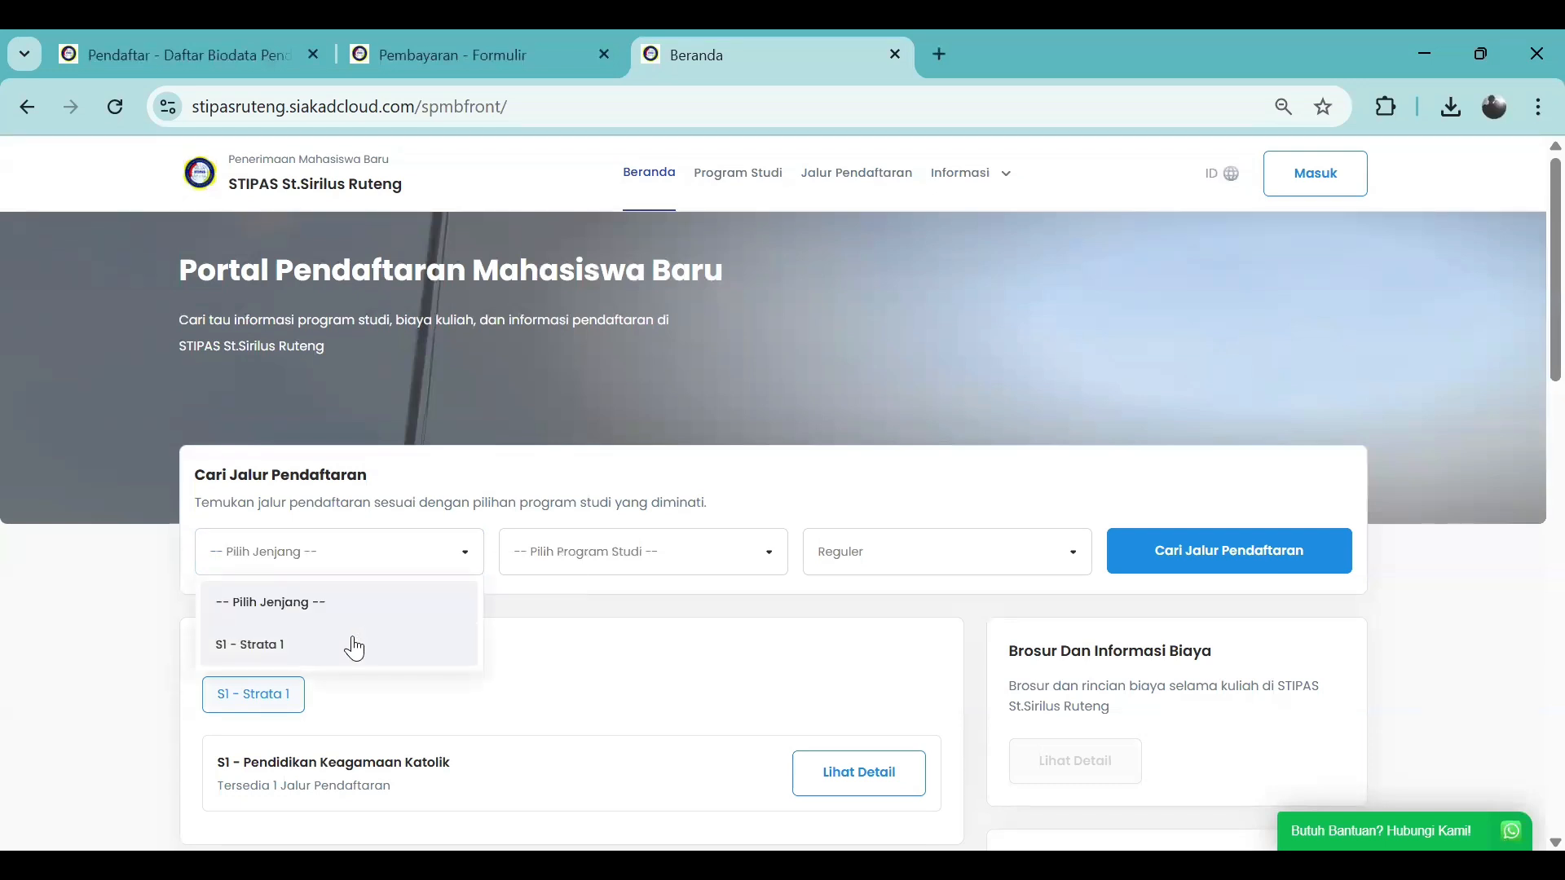
click(353, 644)
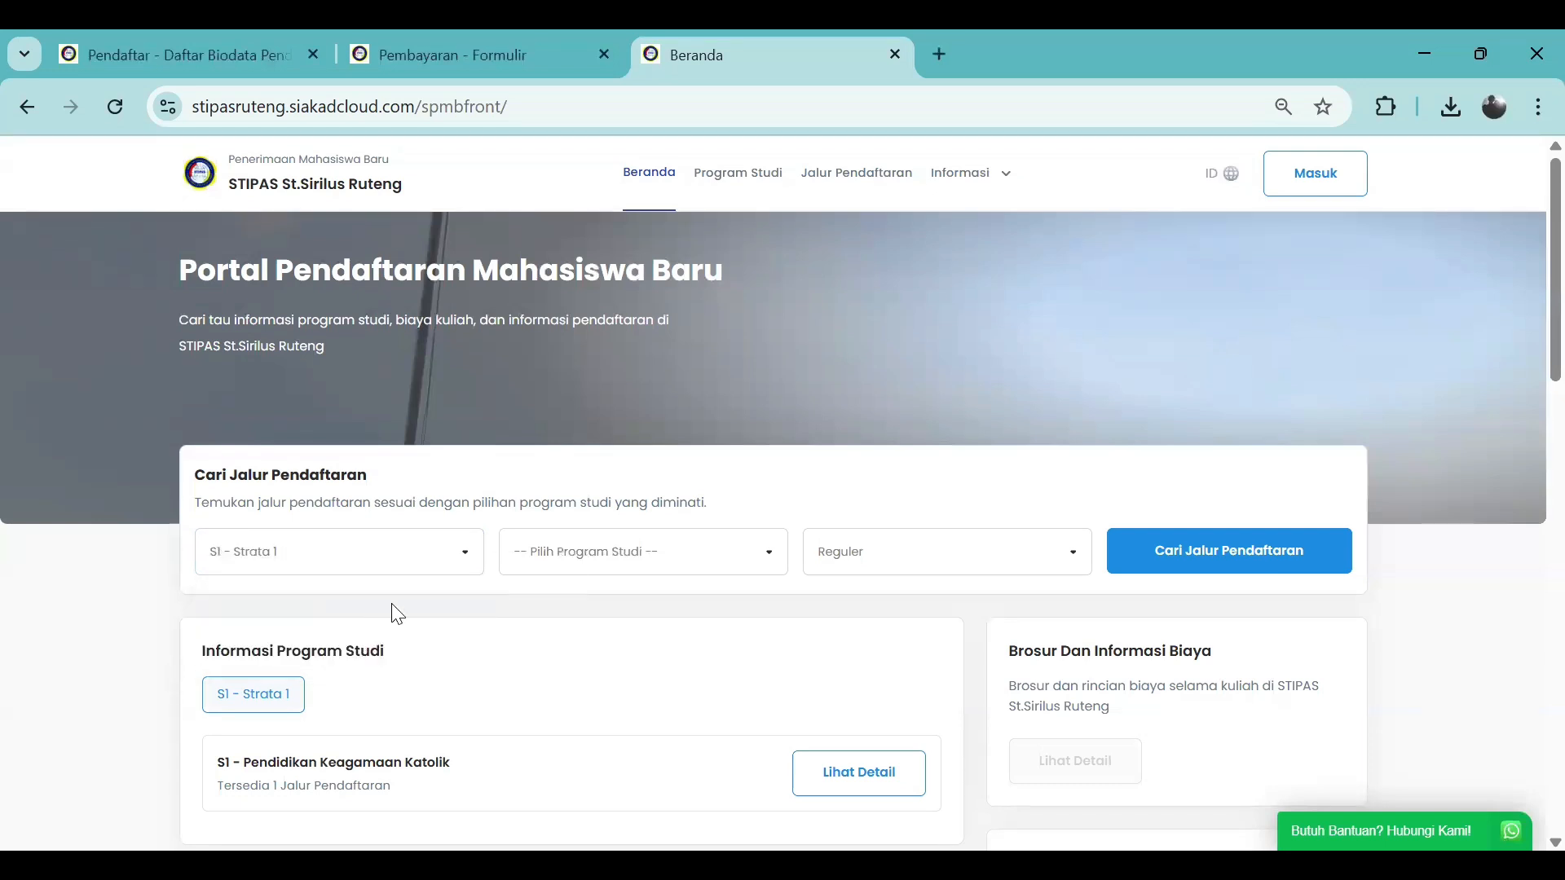
click(618, 570)
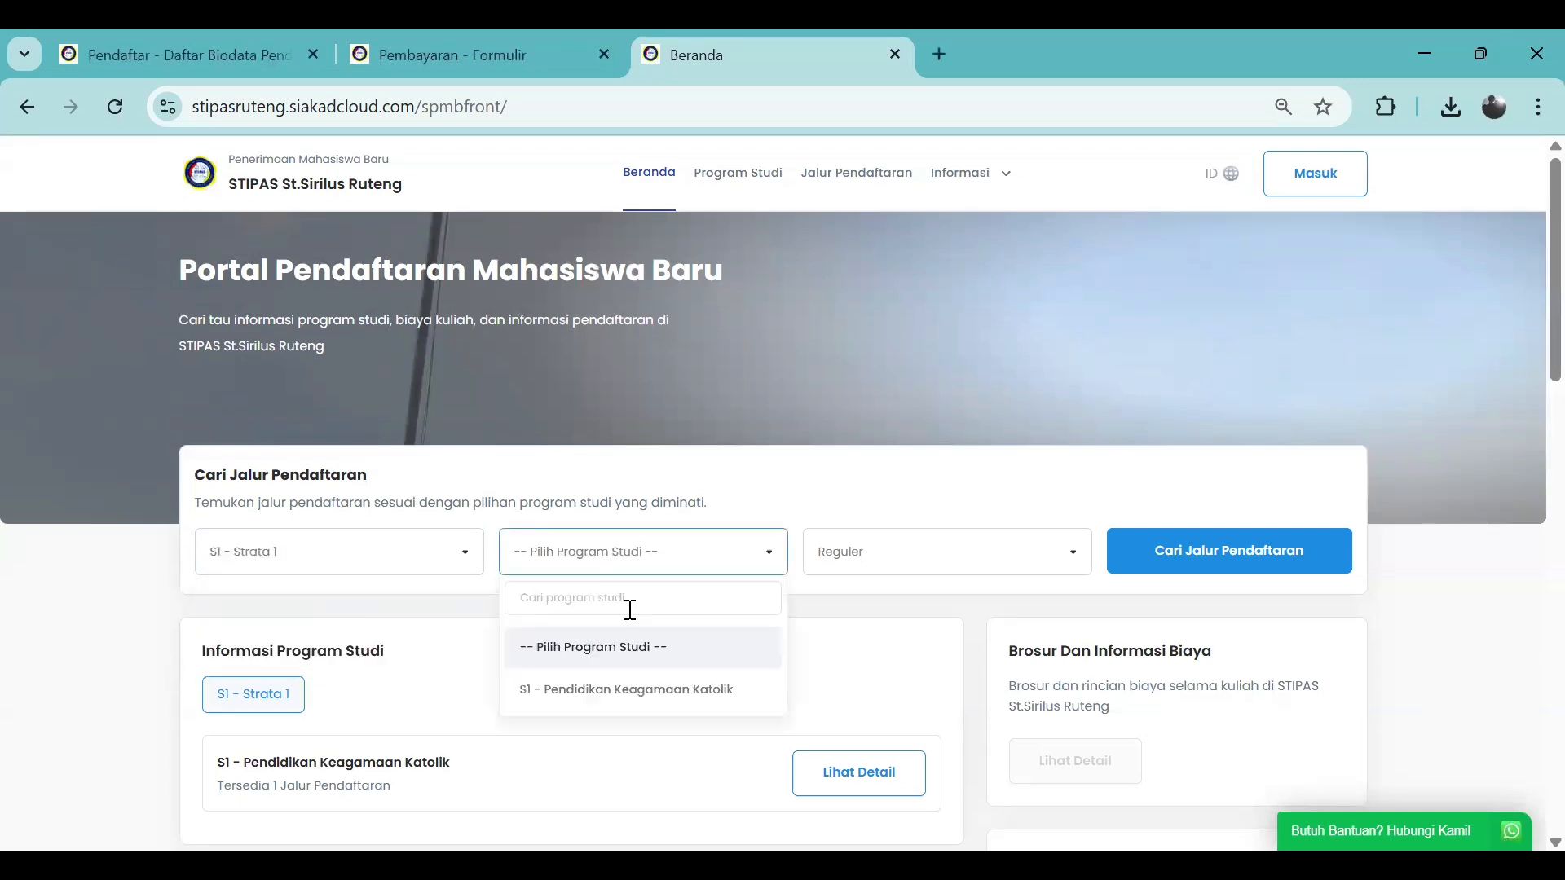
click(657, 693)
click(920, 565)
click(888, 595)
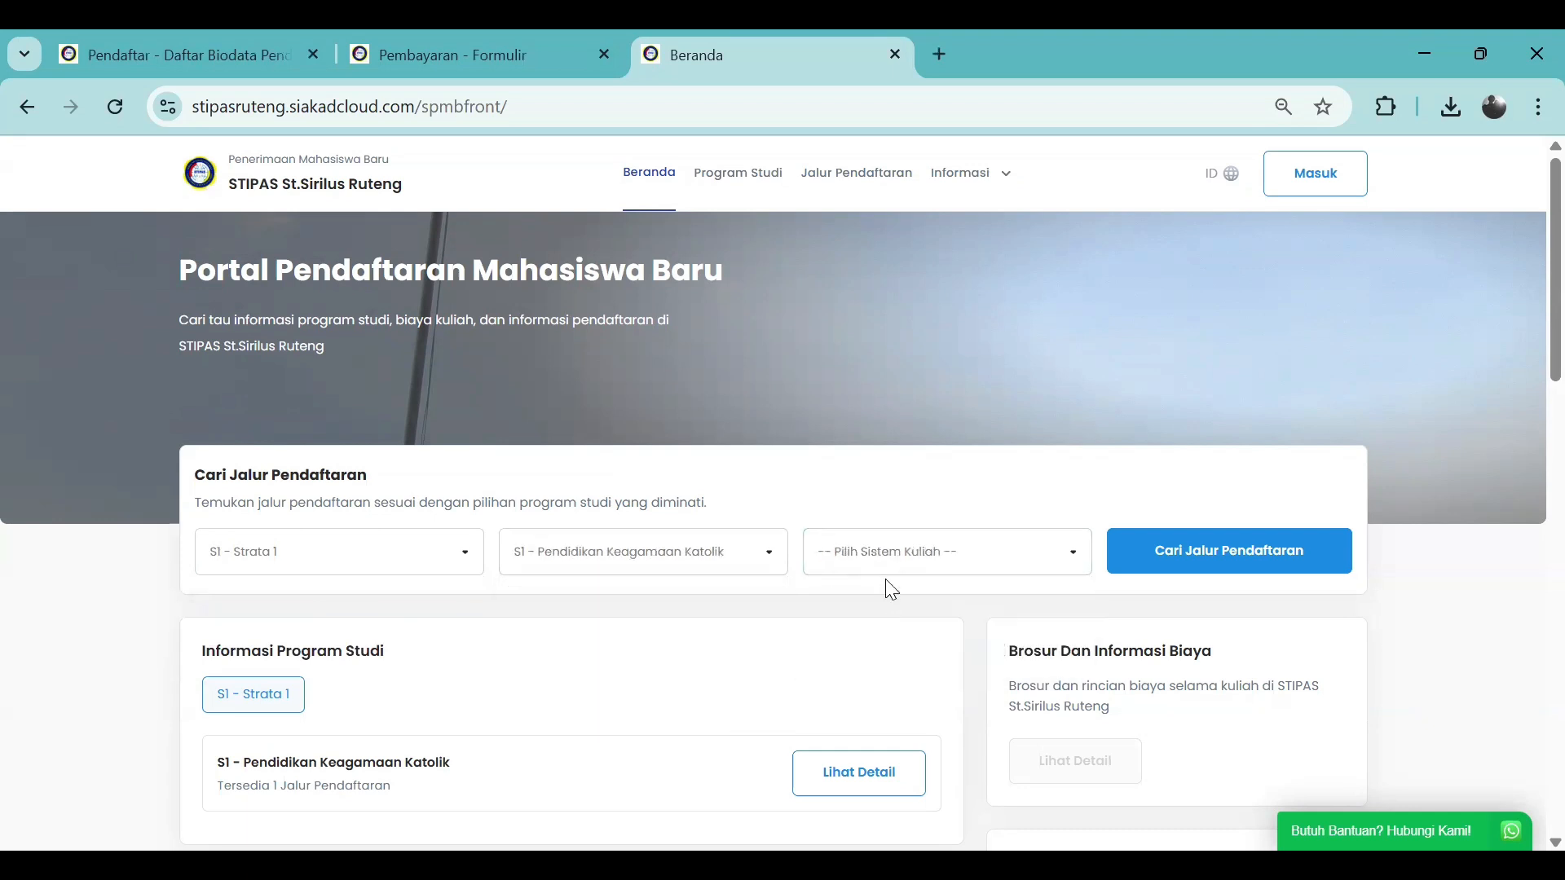
click(888, 551)
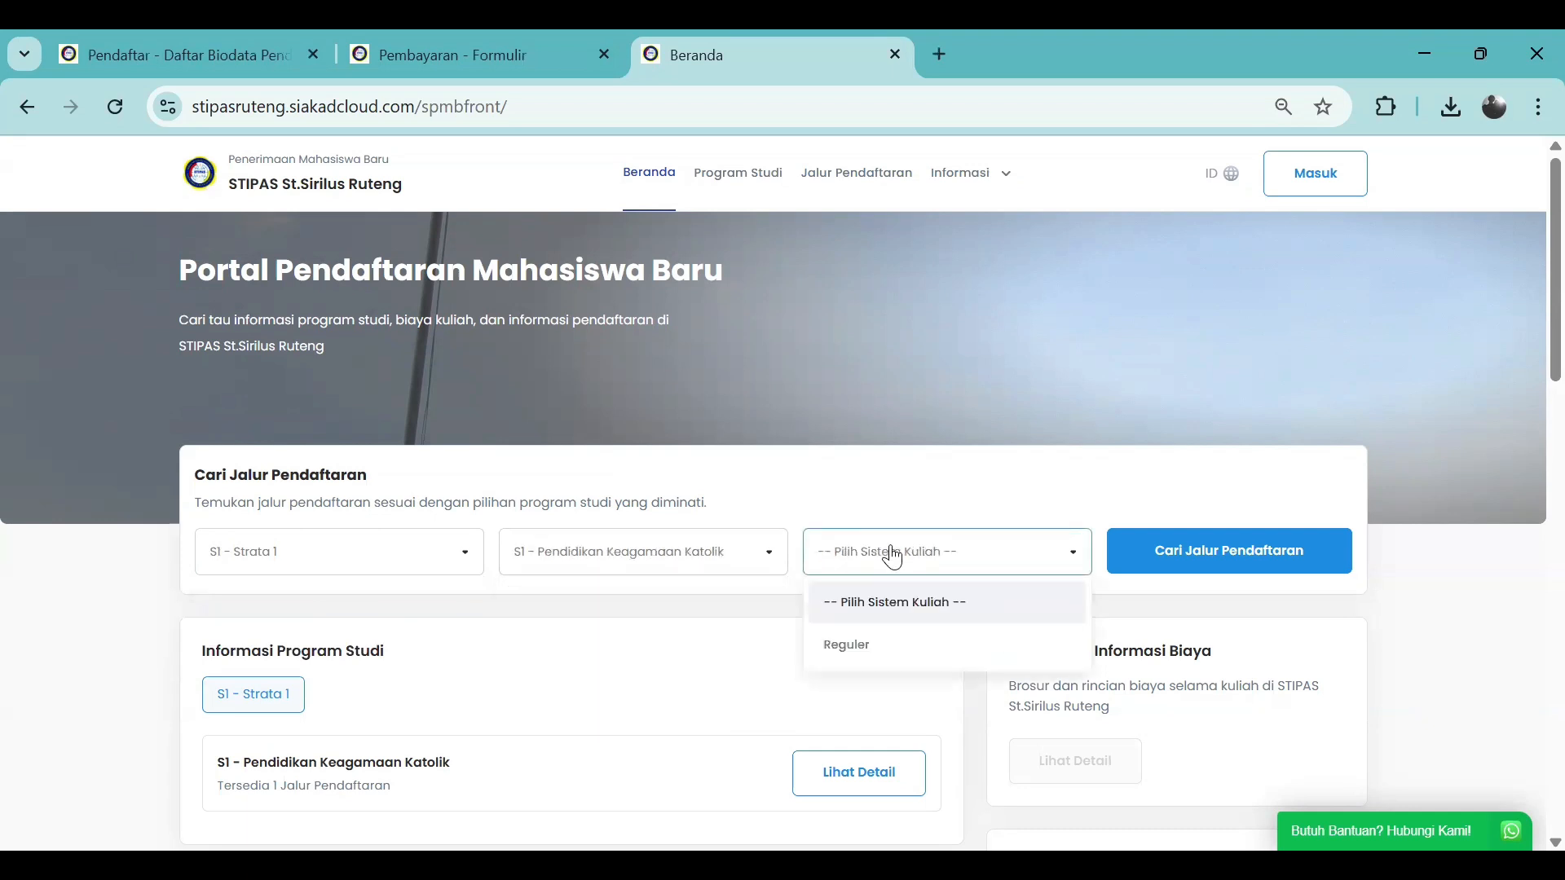
click(906, 652)
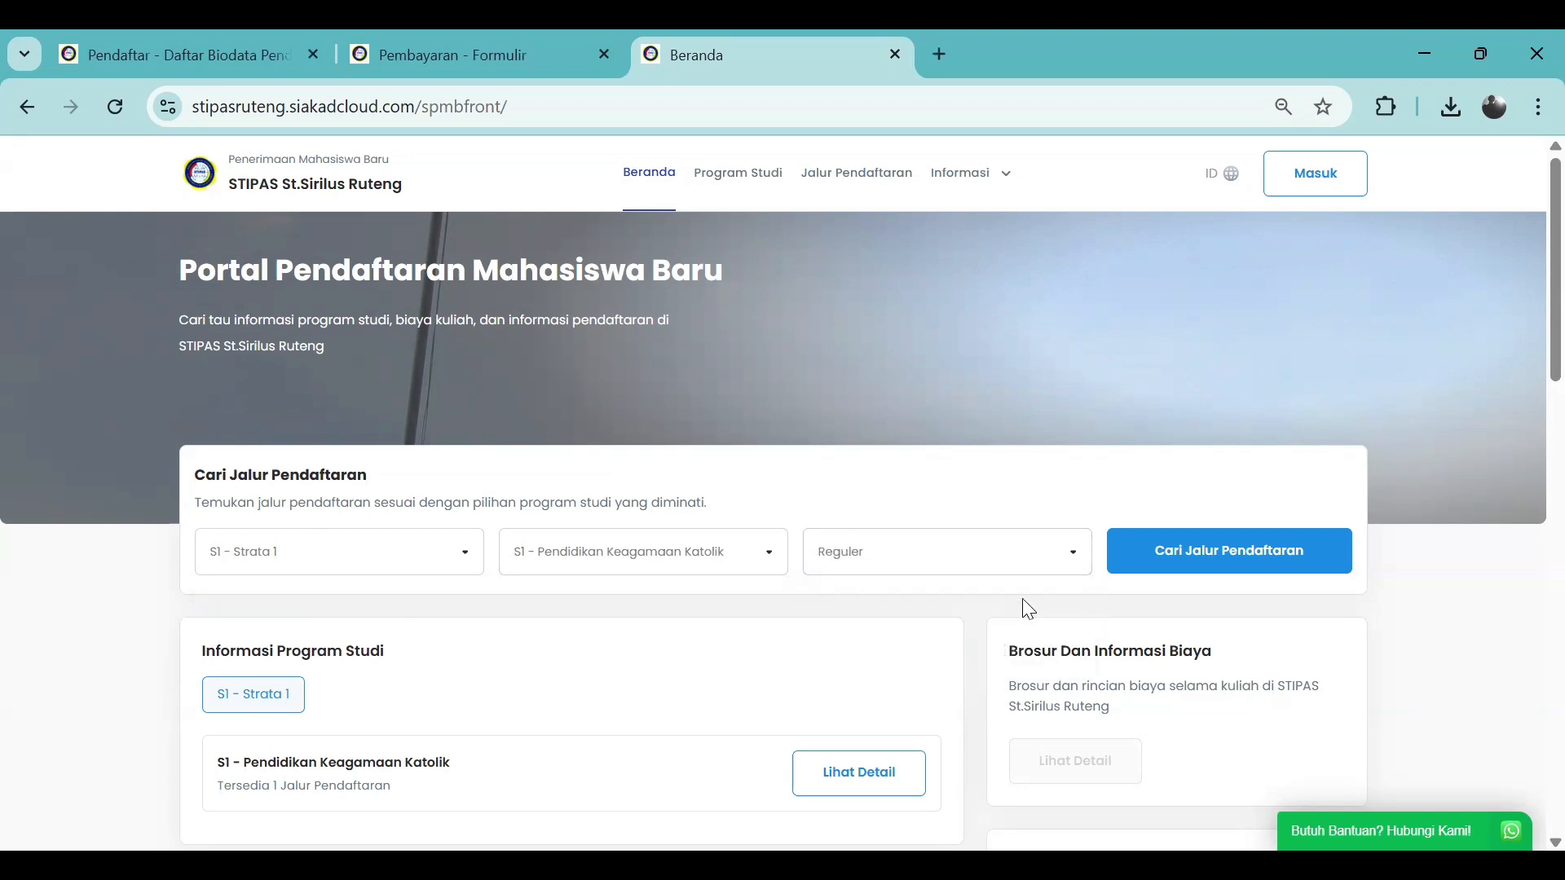
click(1207, 560)
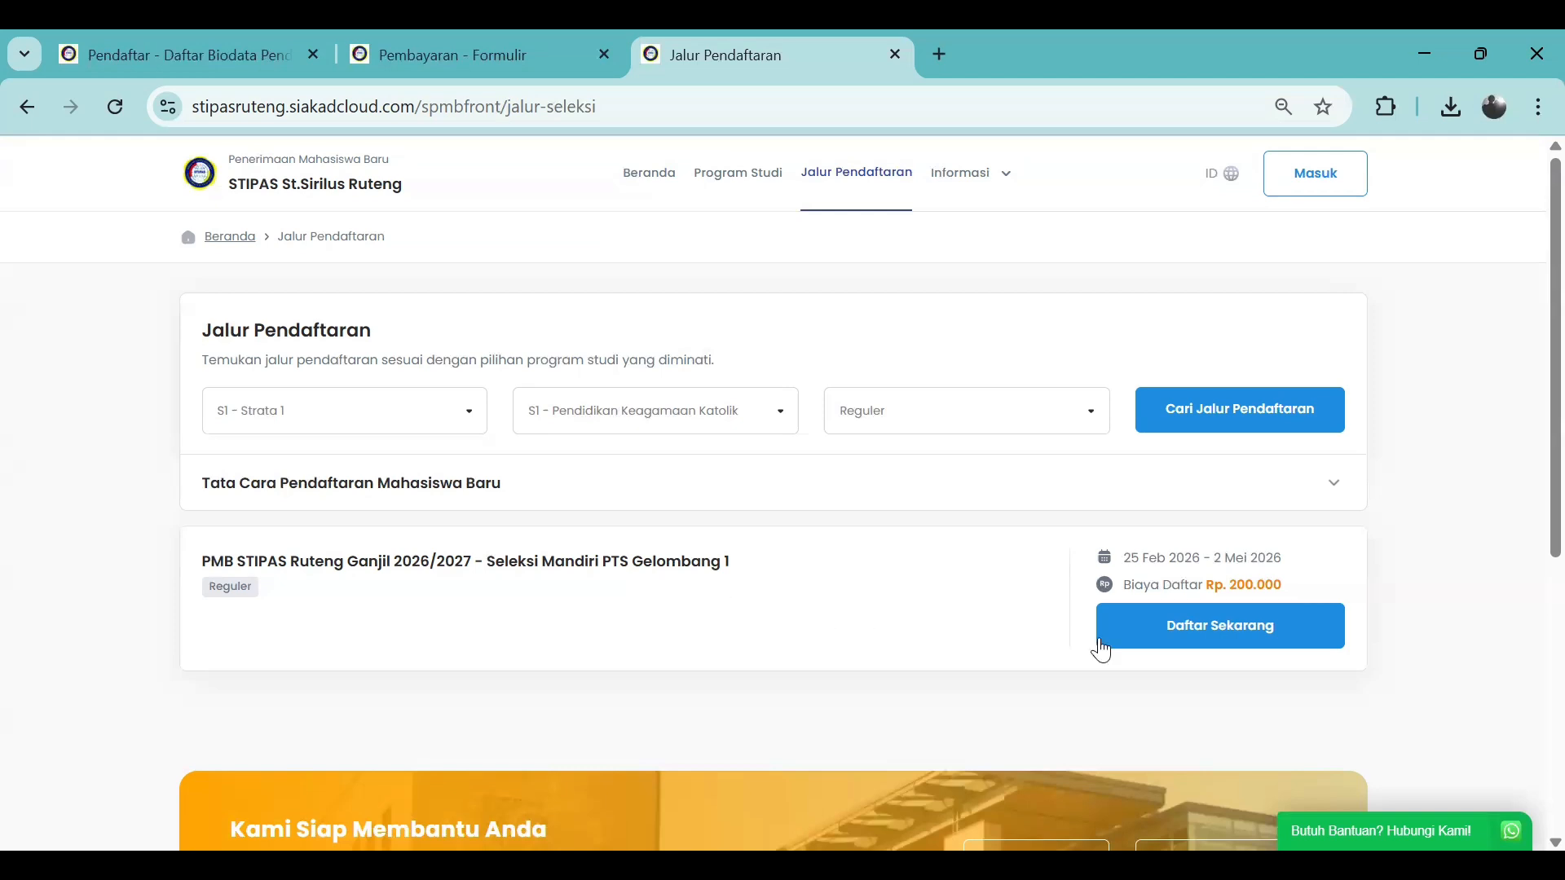
Open the Seleksi Mandiri PTS Gelombang 1 path and review its Persyaratan Administrasi
click(1176, 640)
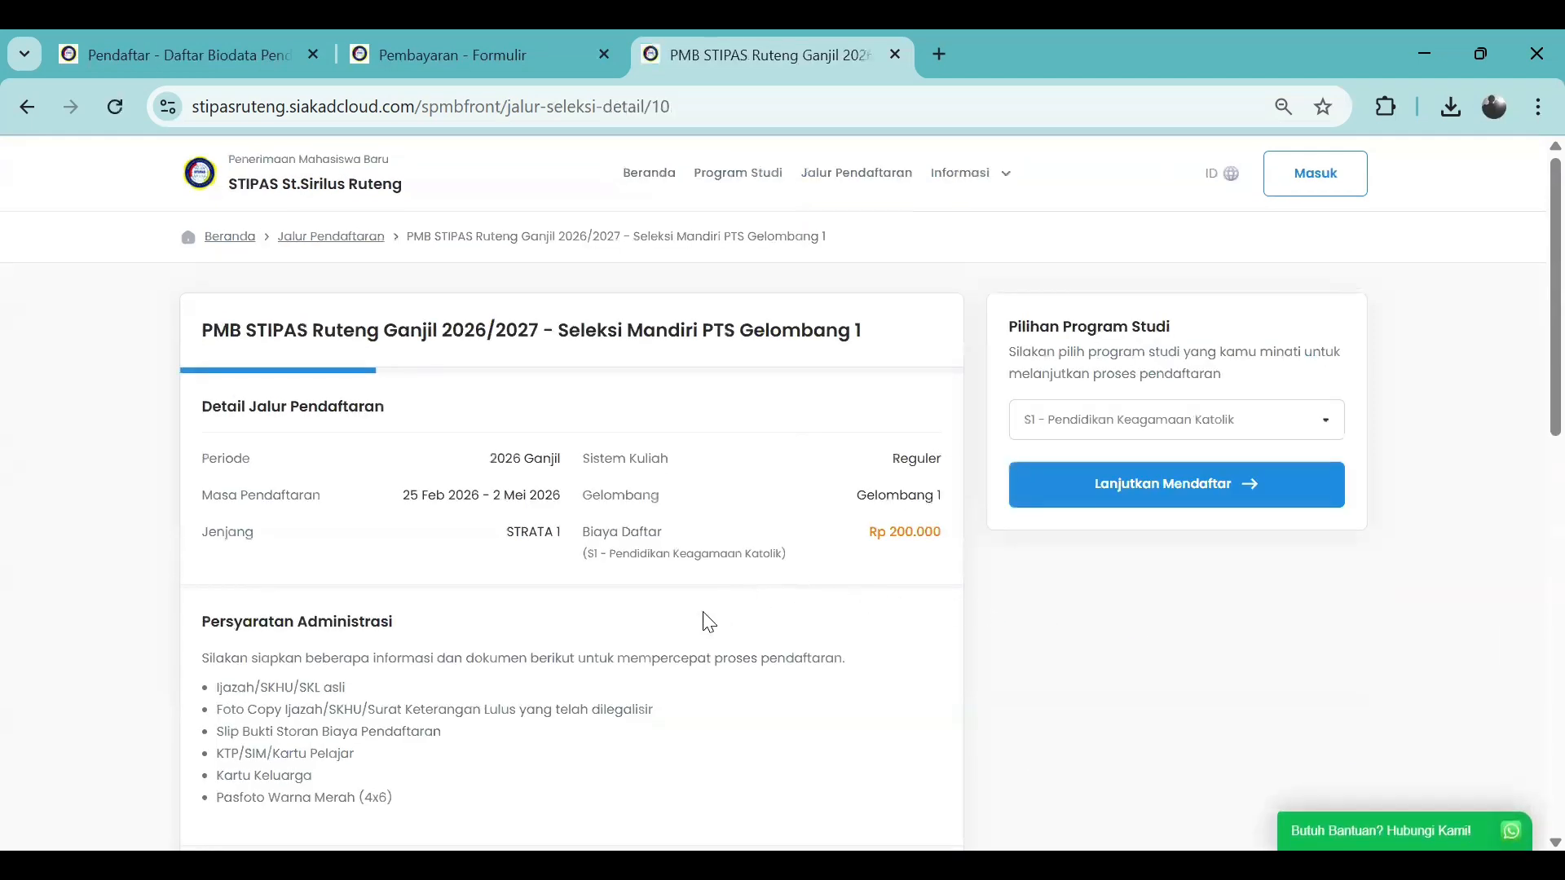
scroll(708, 622, down, 1)
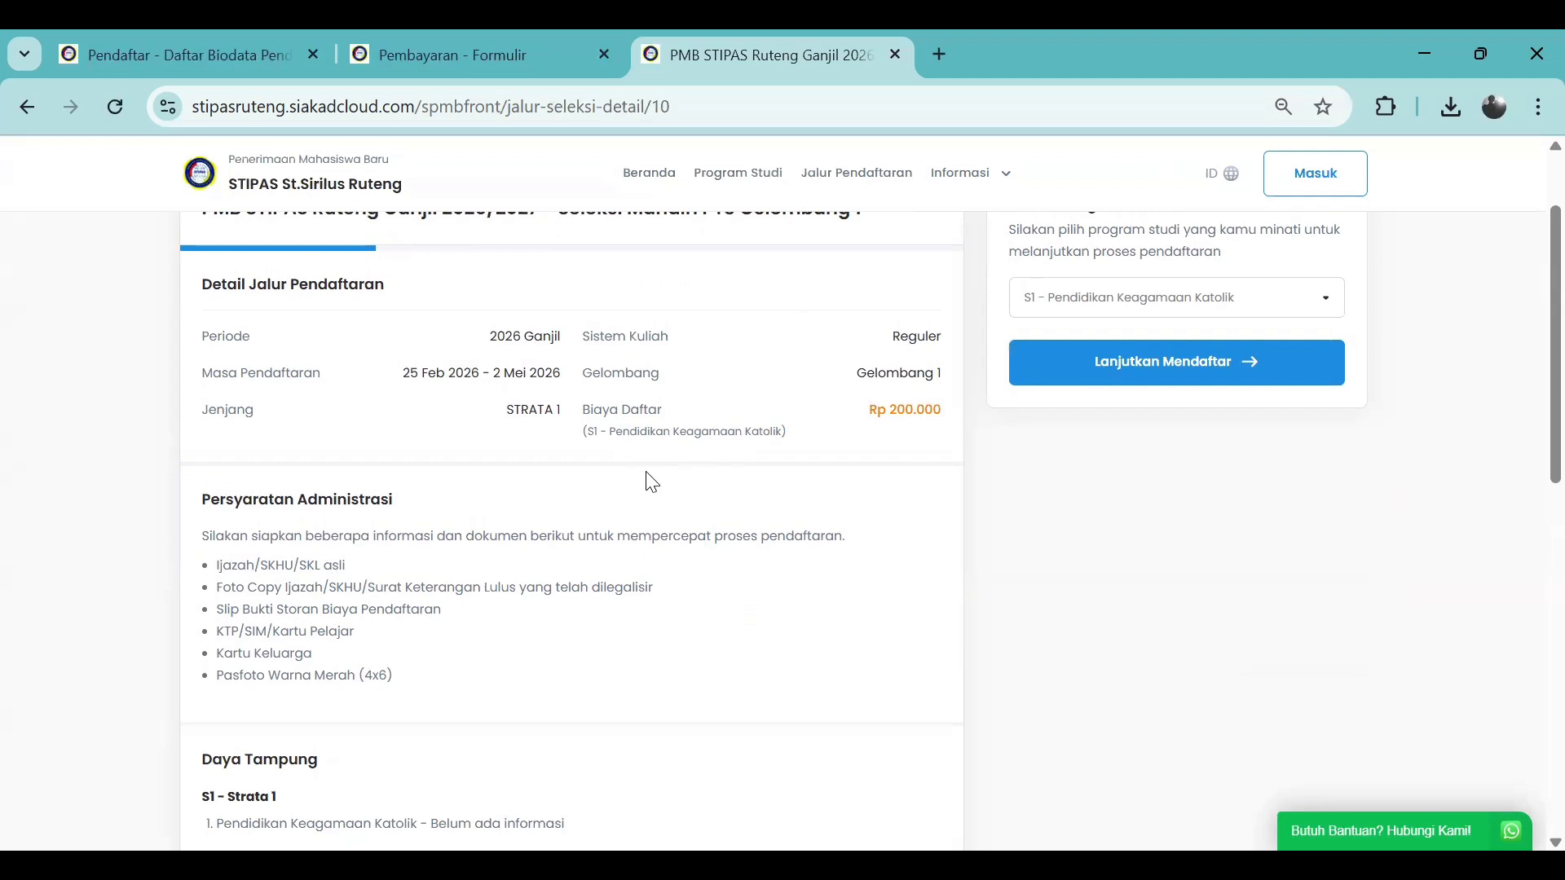
scroll(652, 480, up, 2)
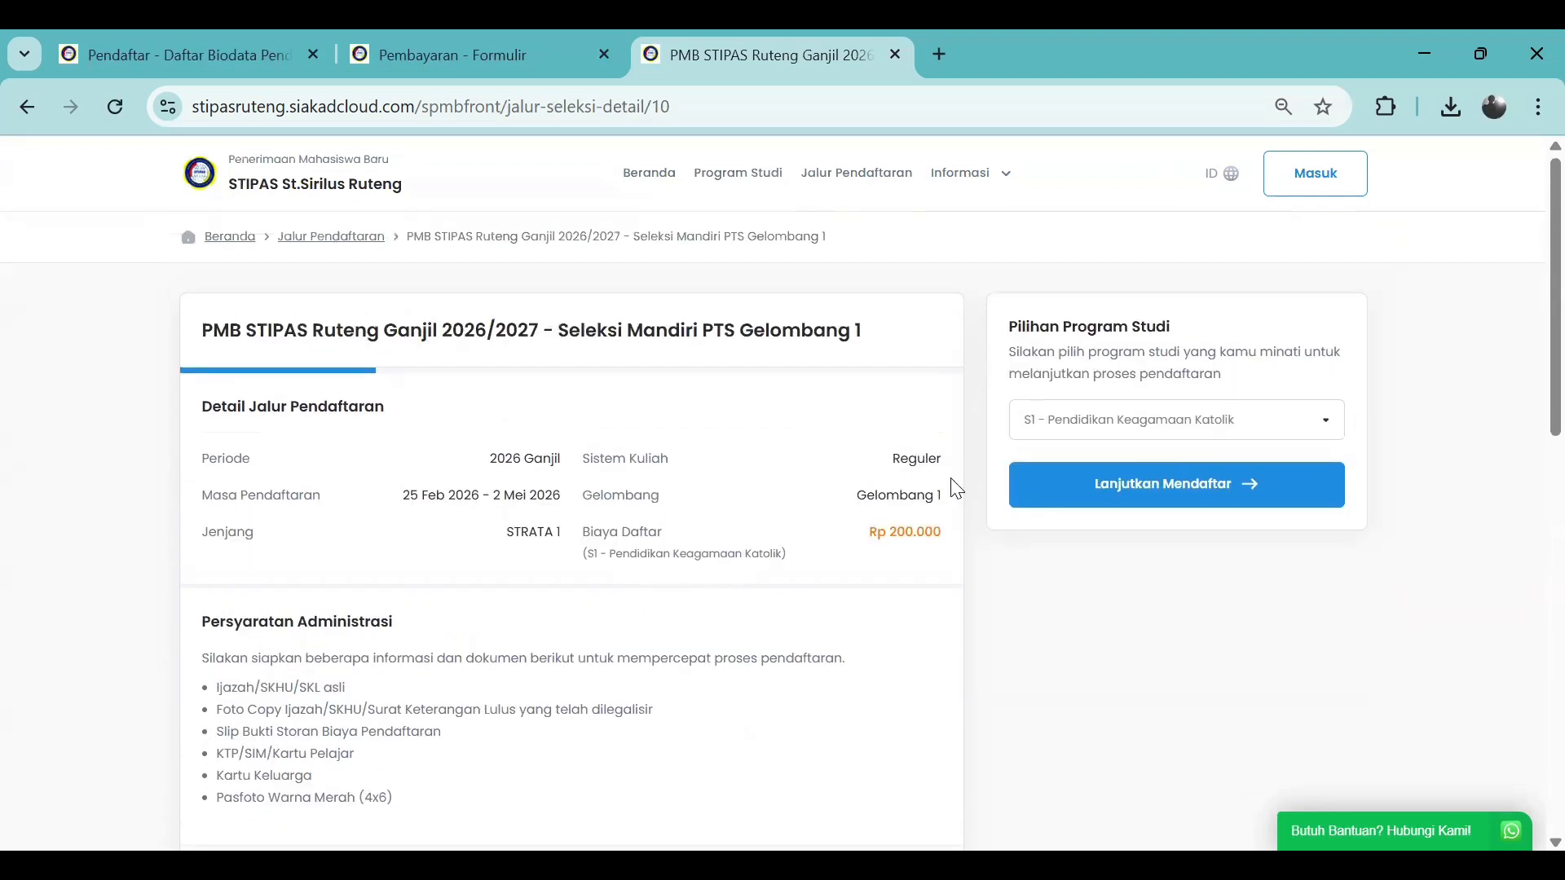
Continue to the registration form and enter the applicant's full name and phone number
click(1106, 489)
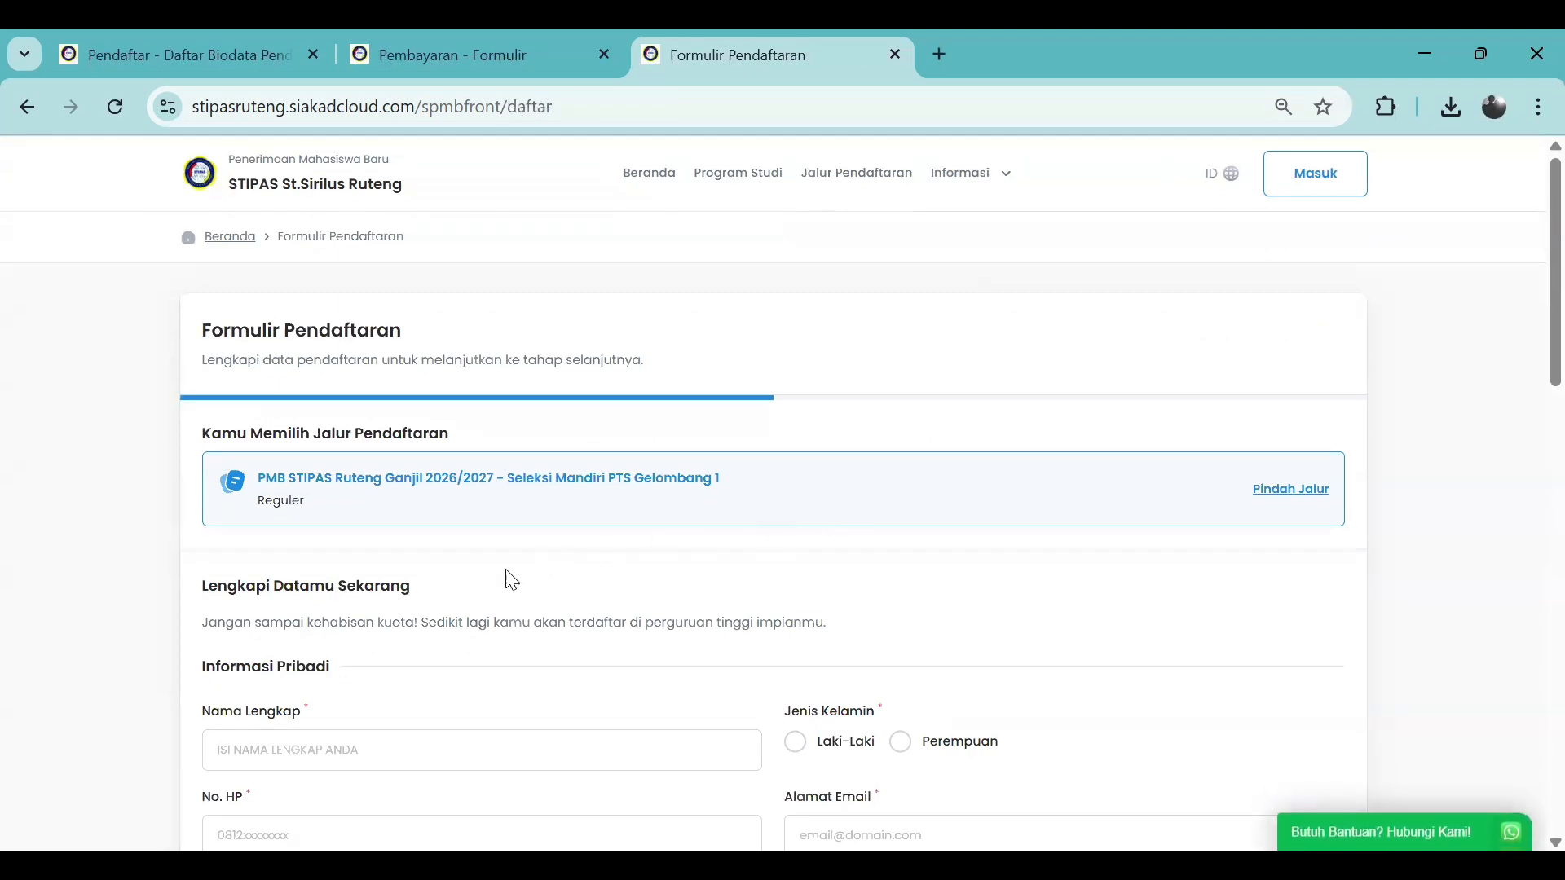
scroll(512, 581, down, 2)
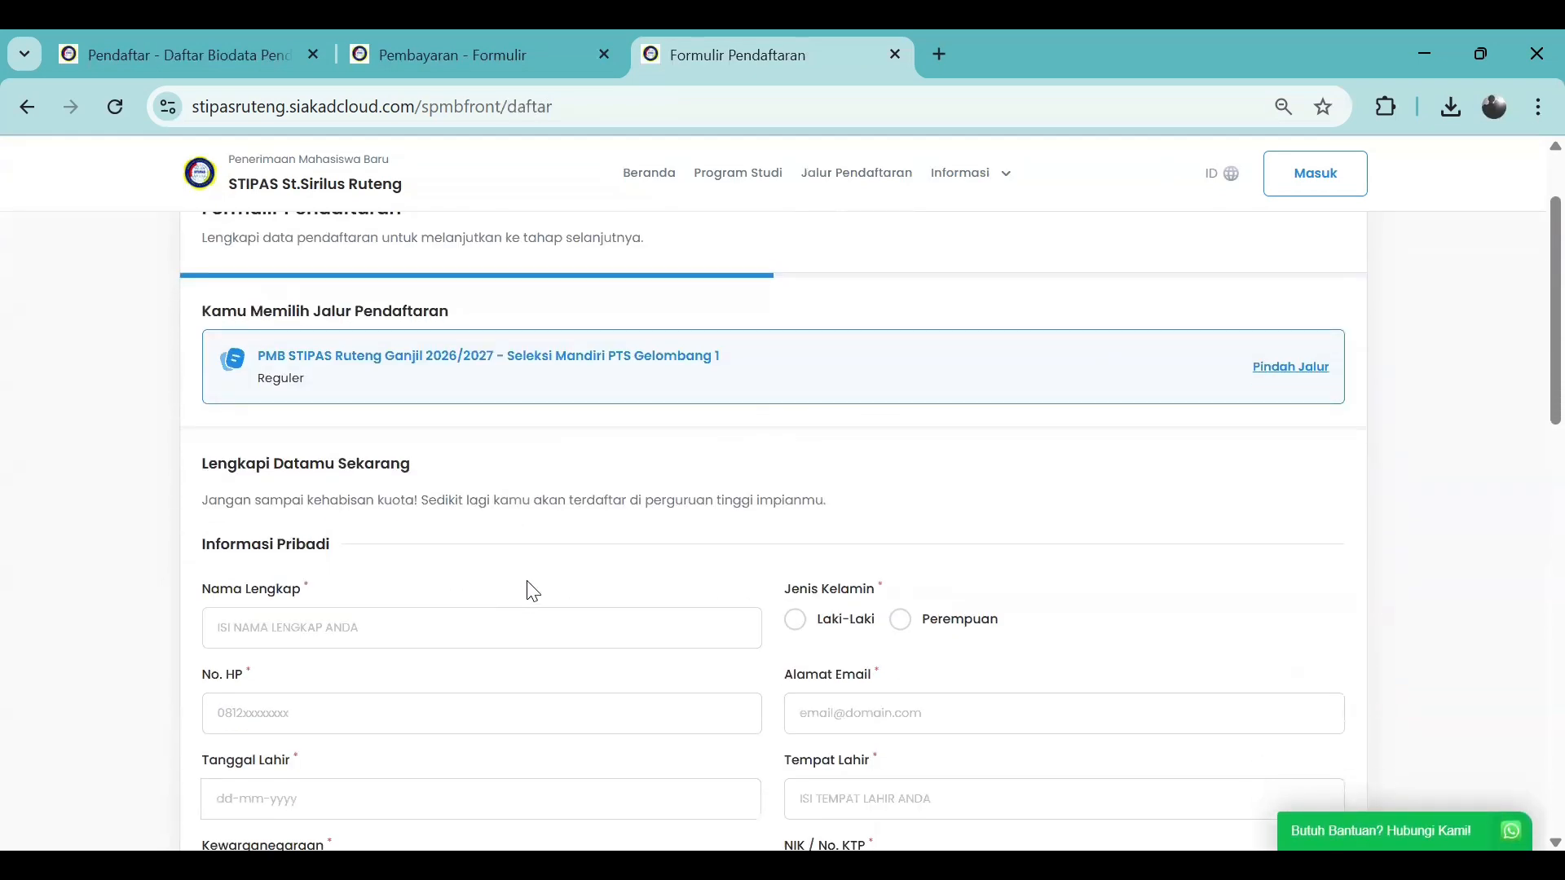
scroll(533, 591, down, 2)
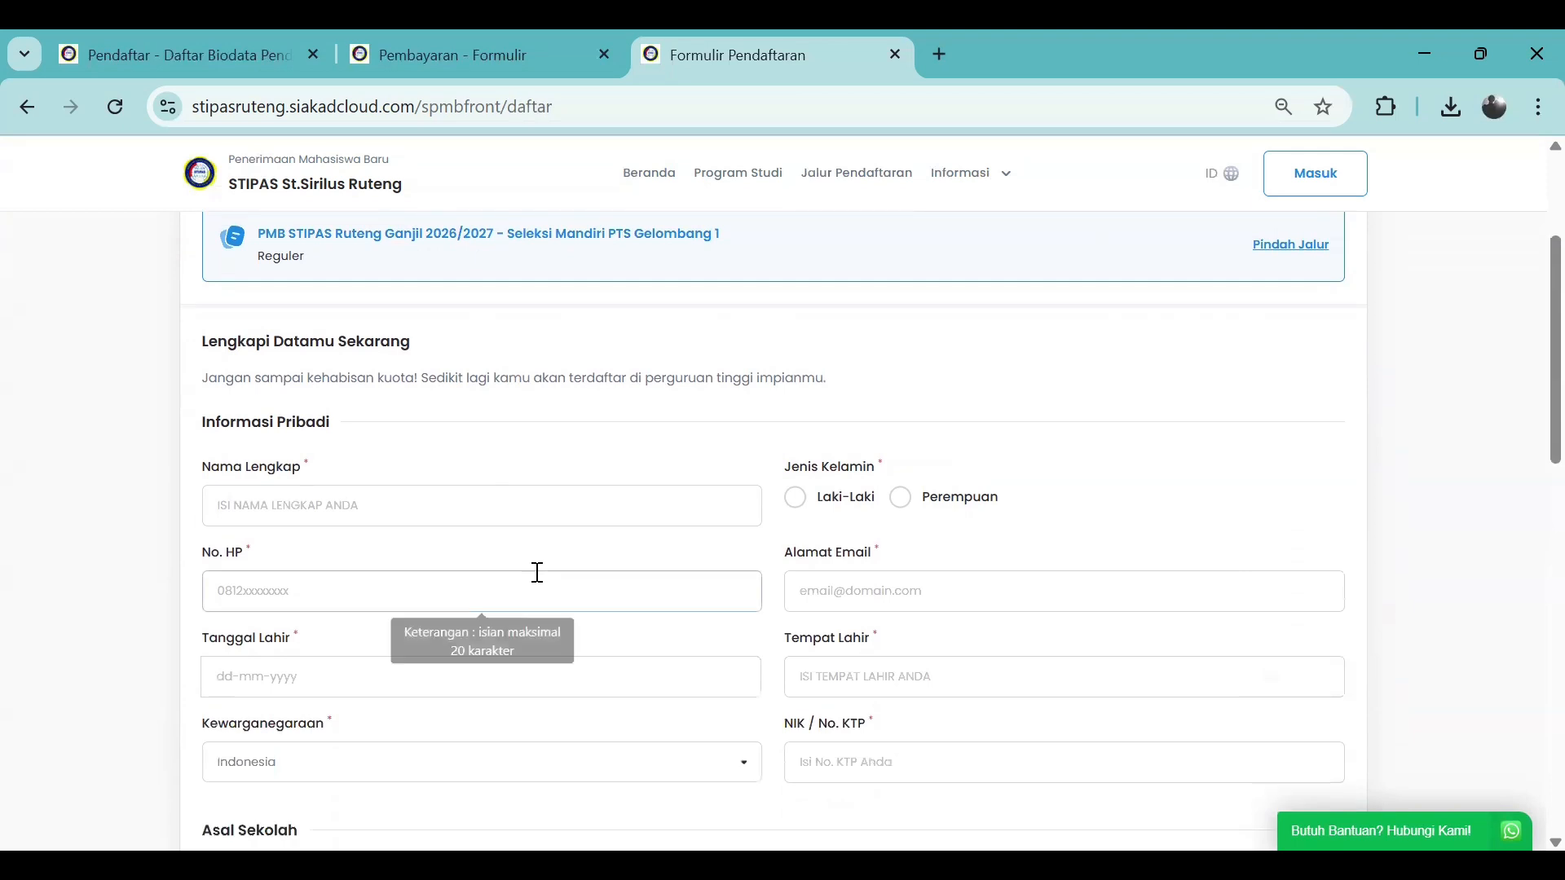
click(542, 509)
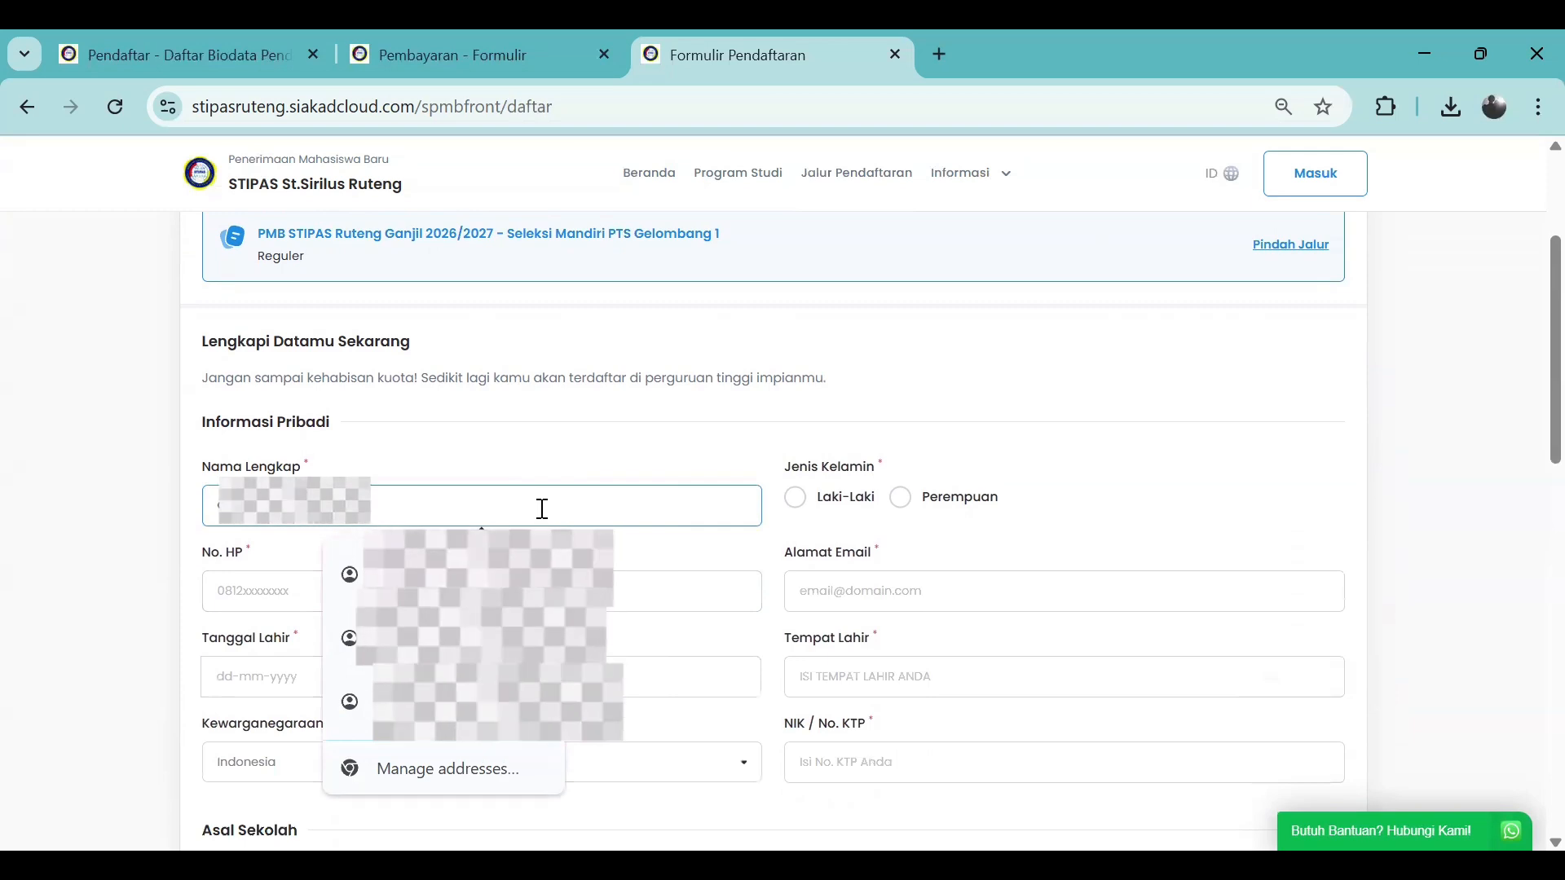
click(261, 599)
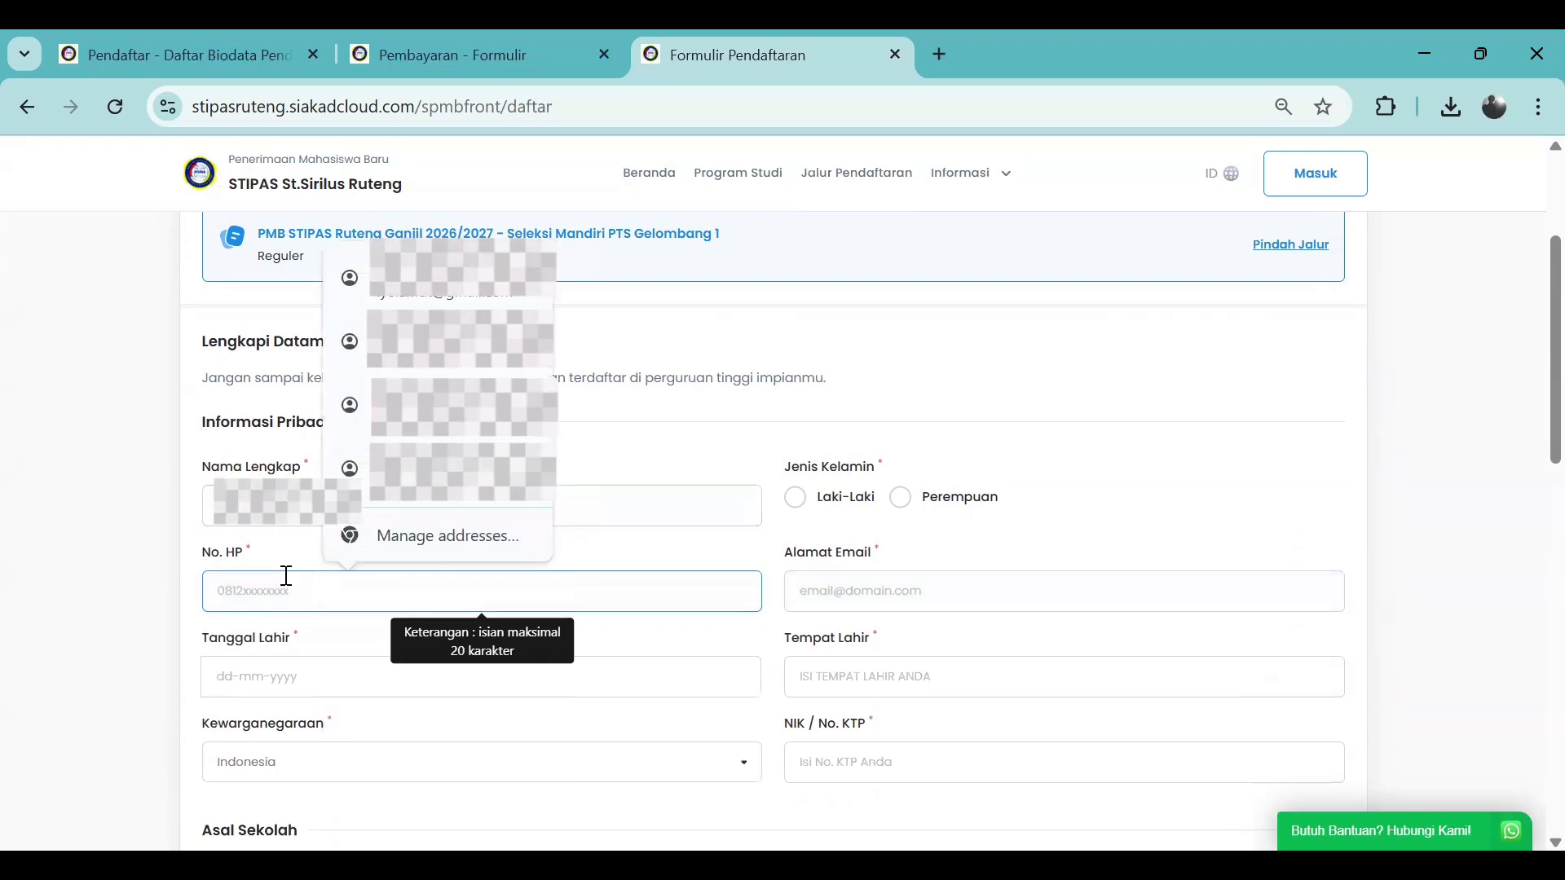
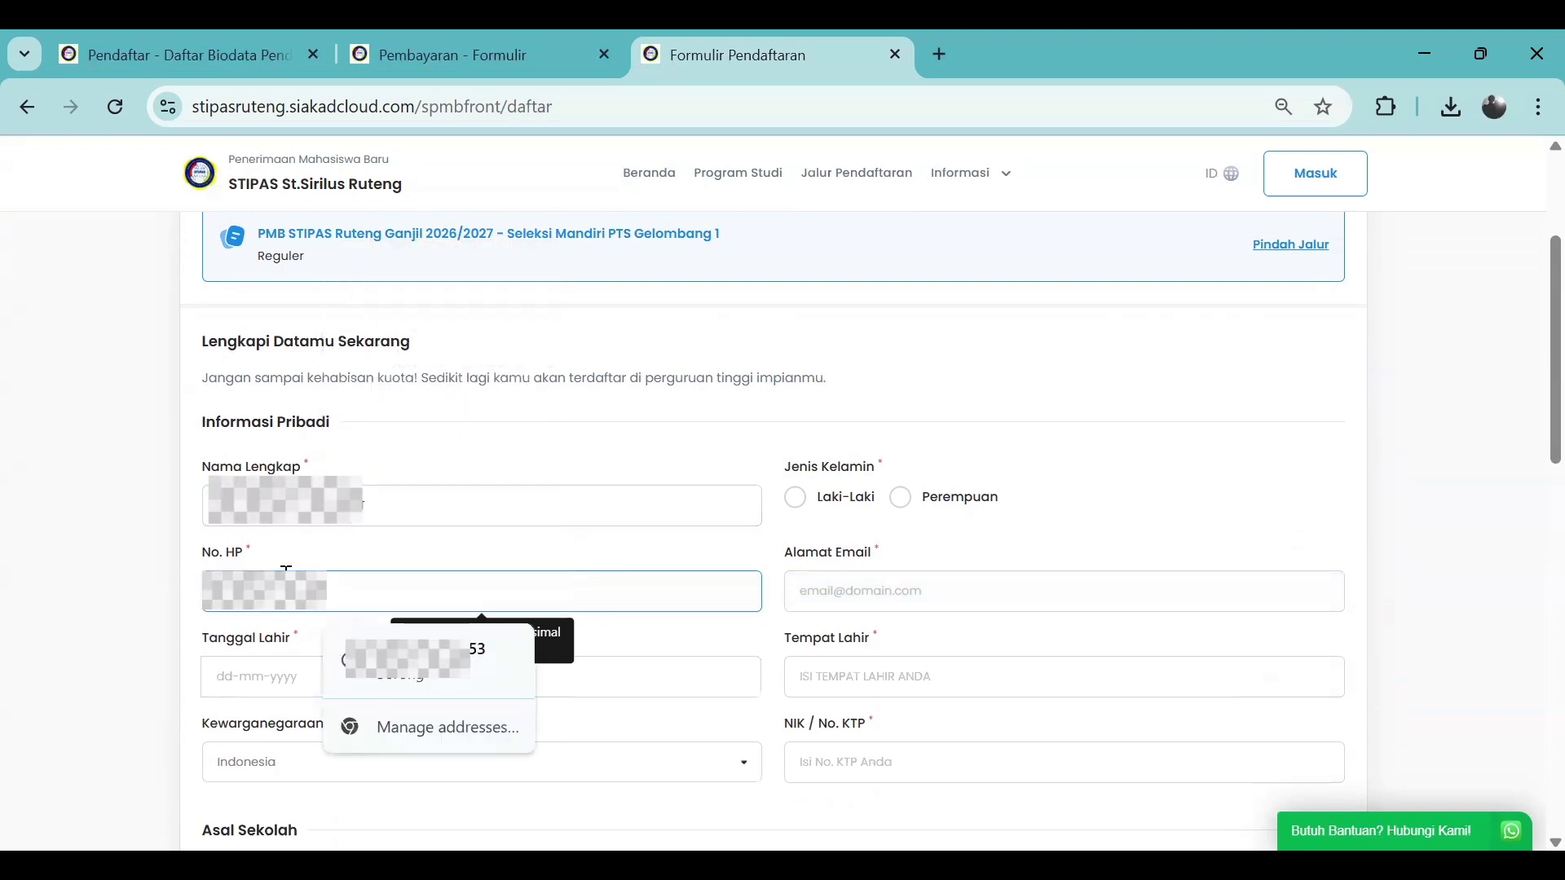
Set the birth date to 3 August 2001 in the date picker
click(220, 684)
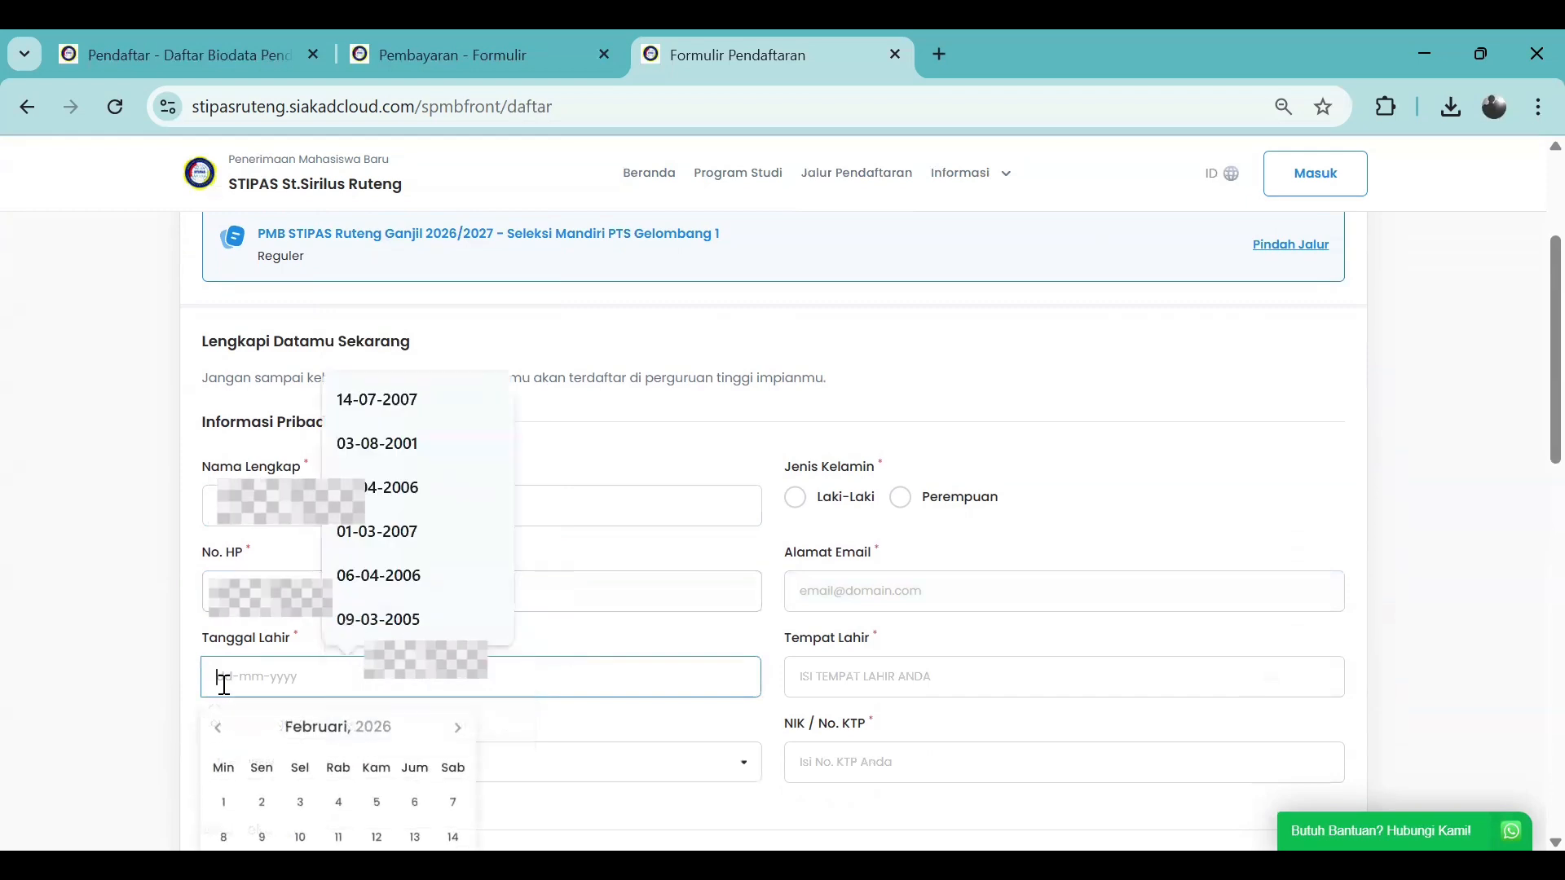
click(346, 733)
click(348, 736)
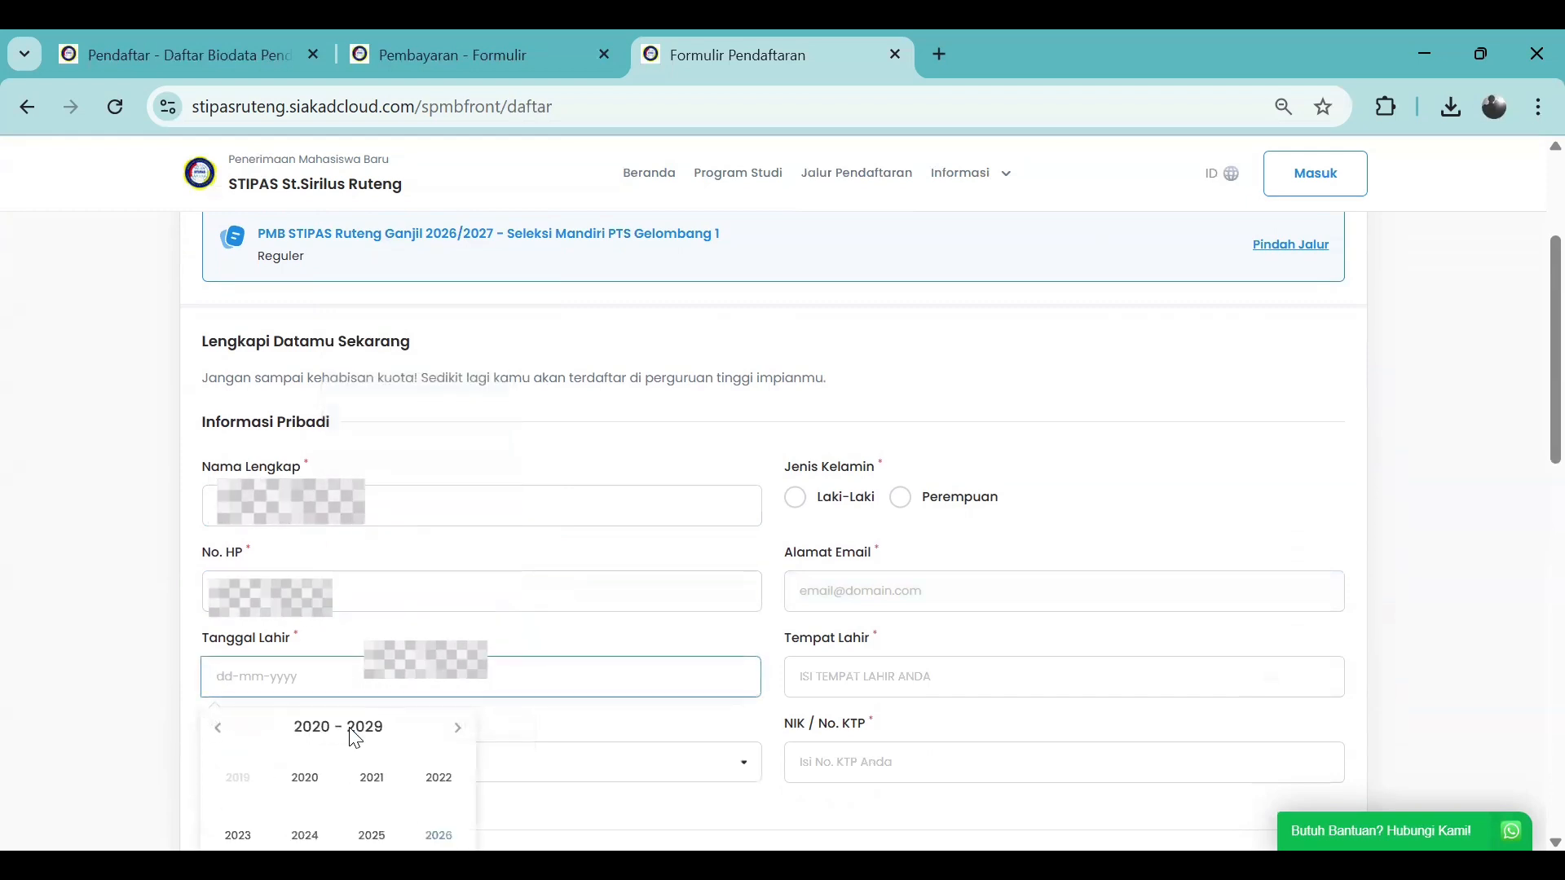
scroll(356, 738, down, 5)
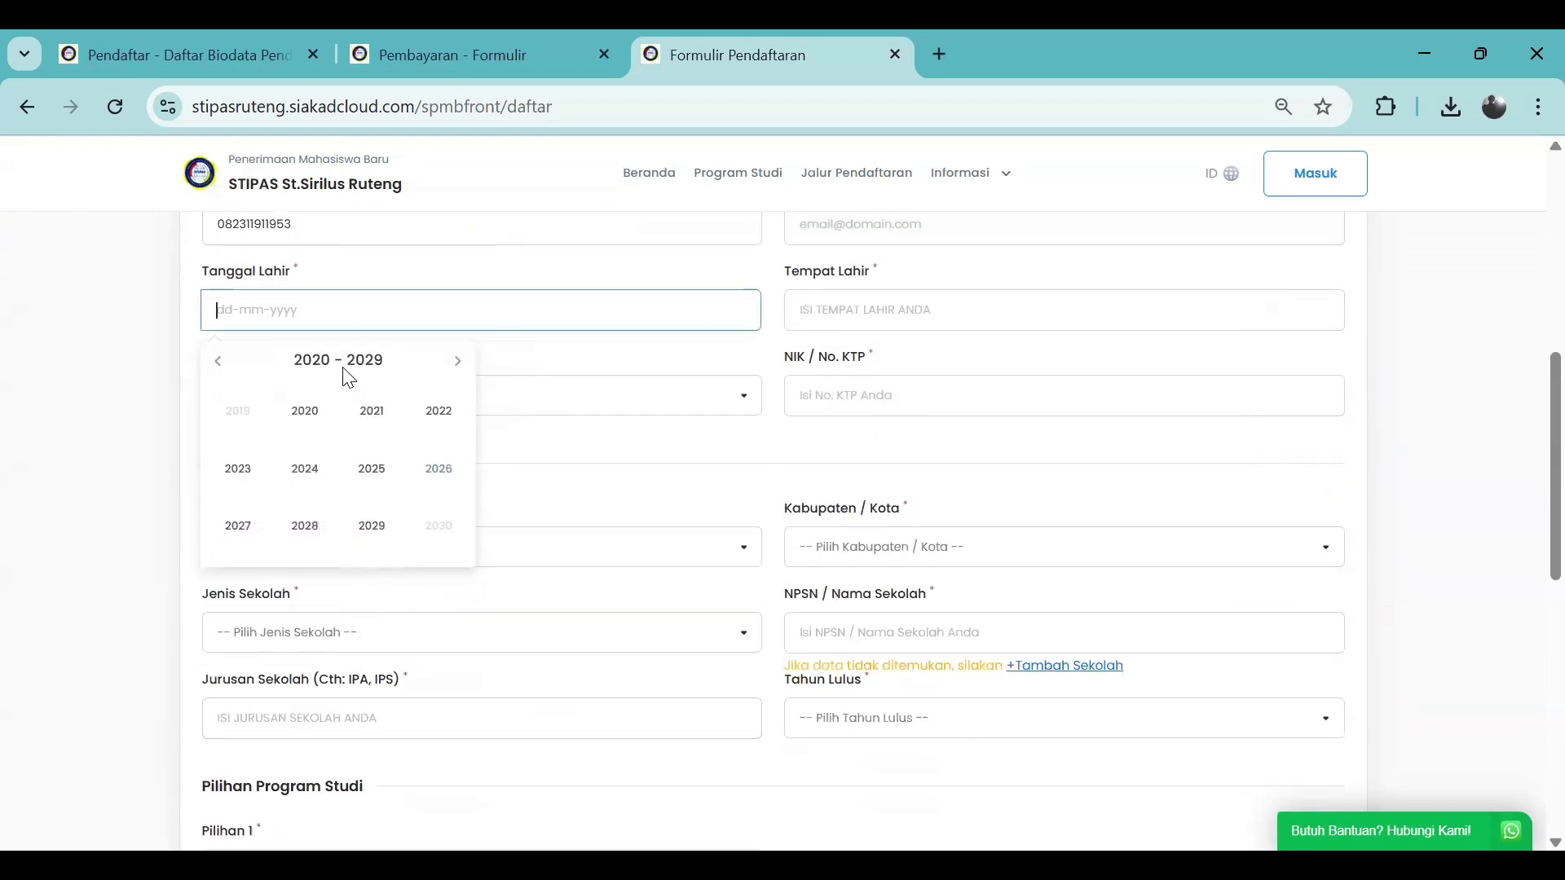
click(218, 364)
click(218, 371)
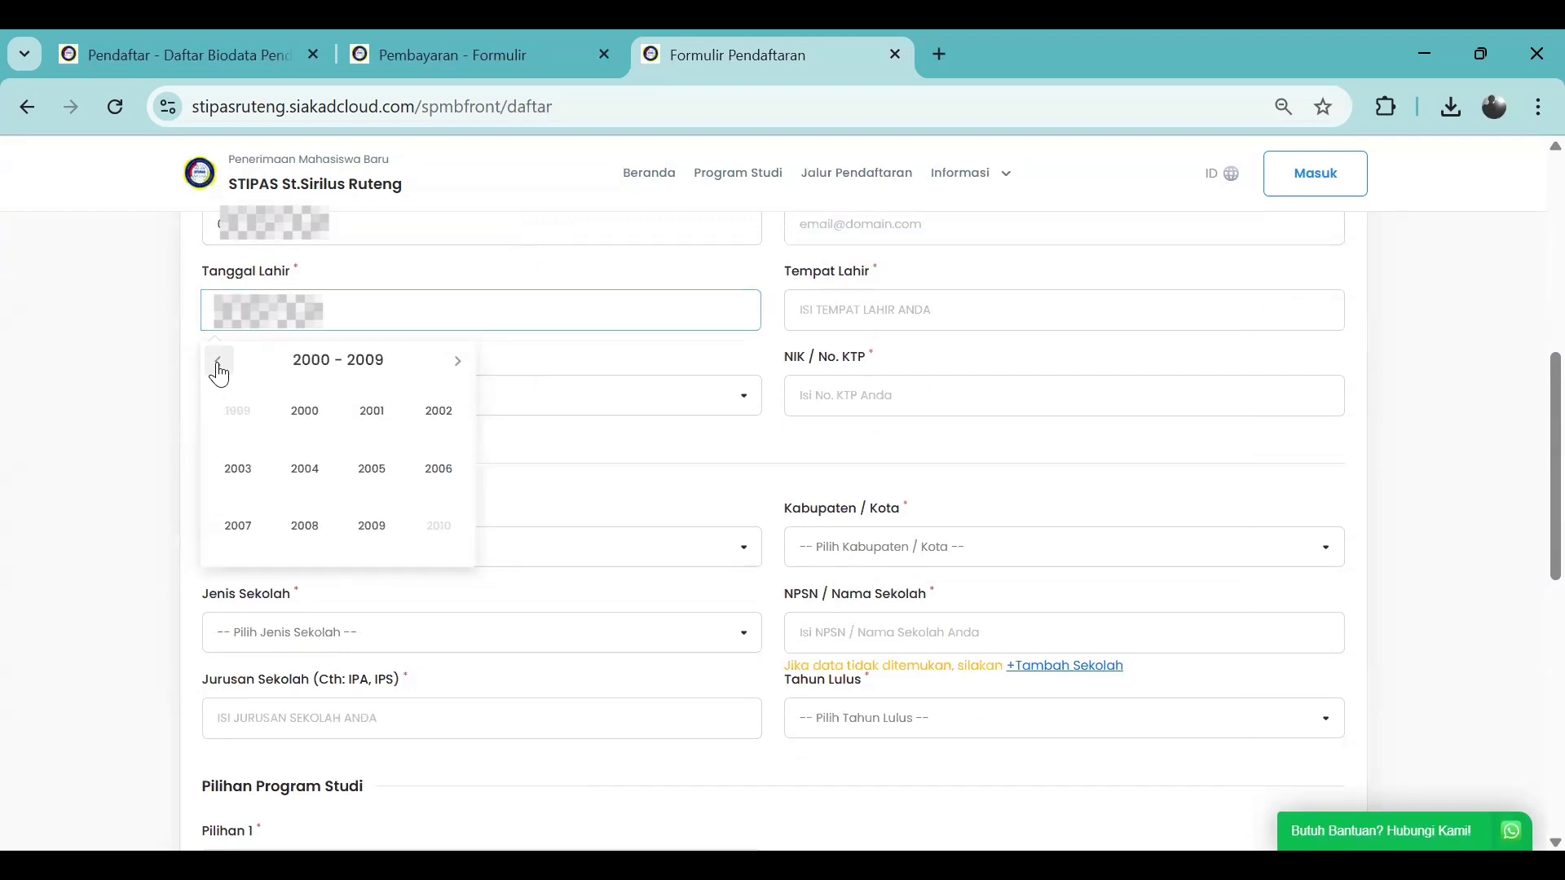
click(367, 416)
click(339, 497)
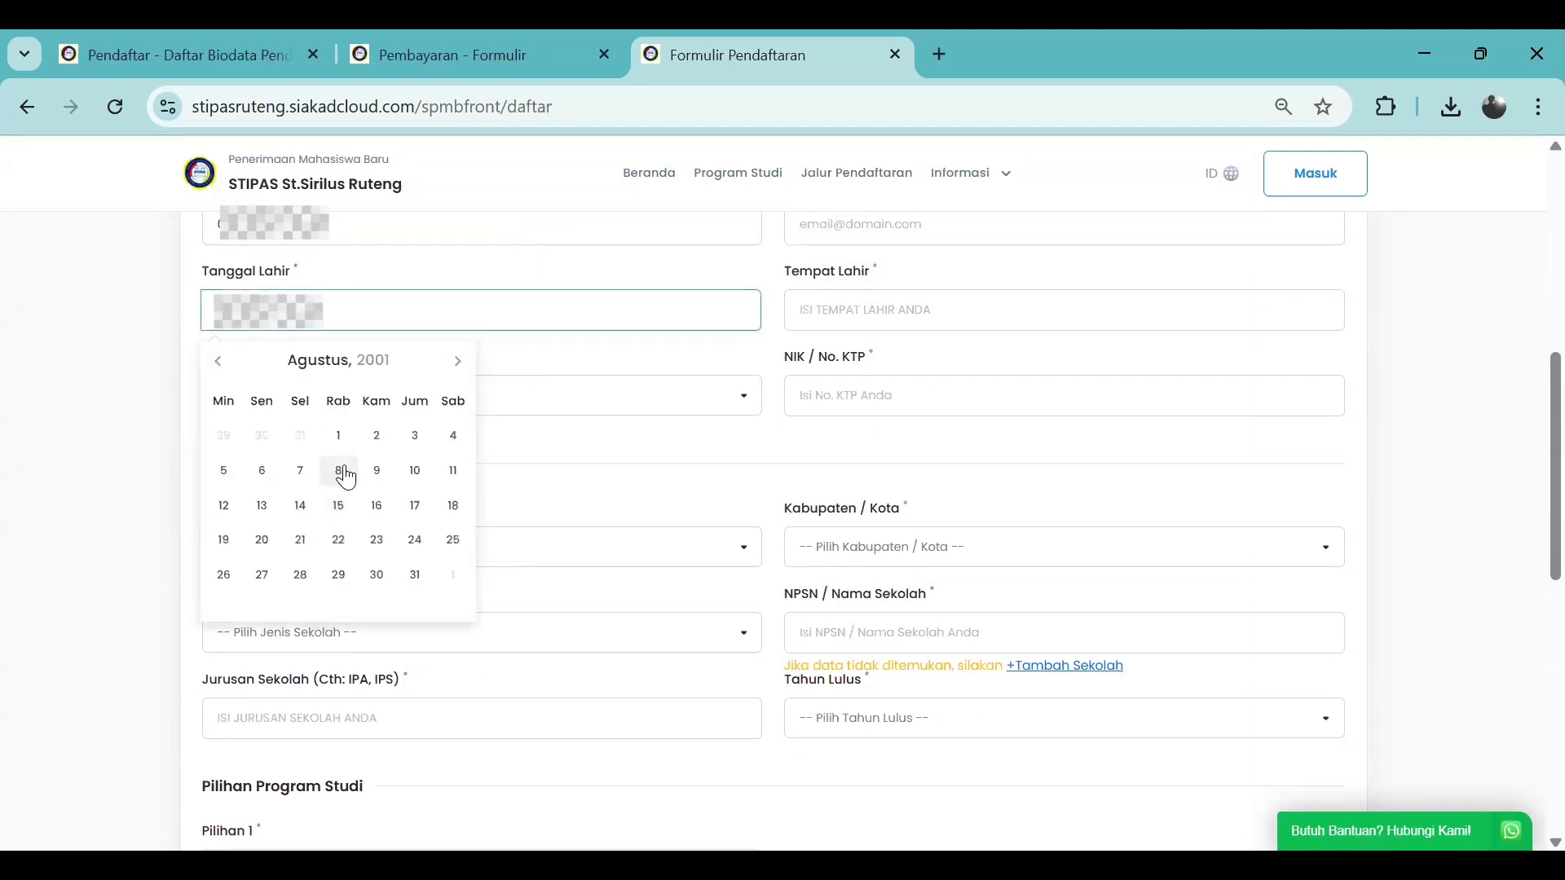
click(415, 436)
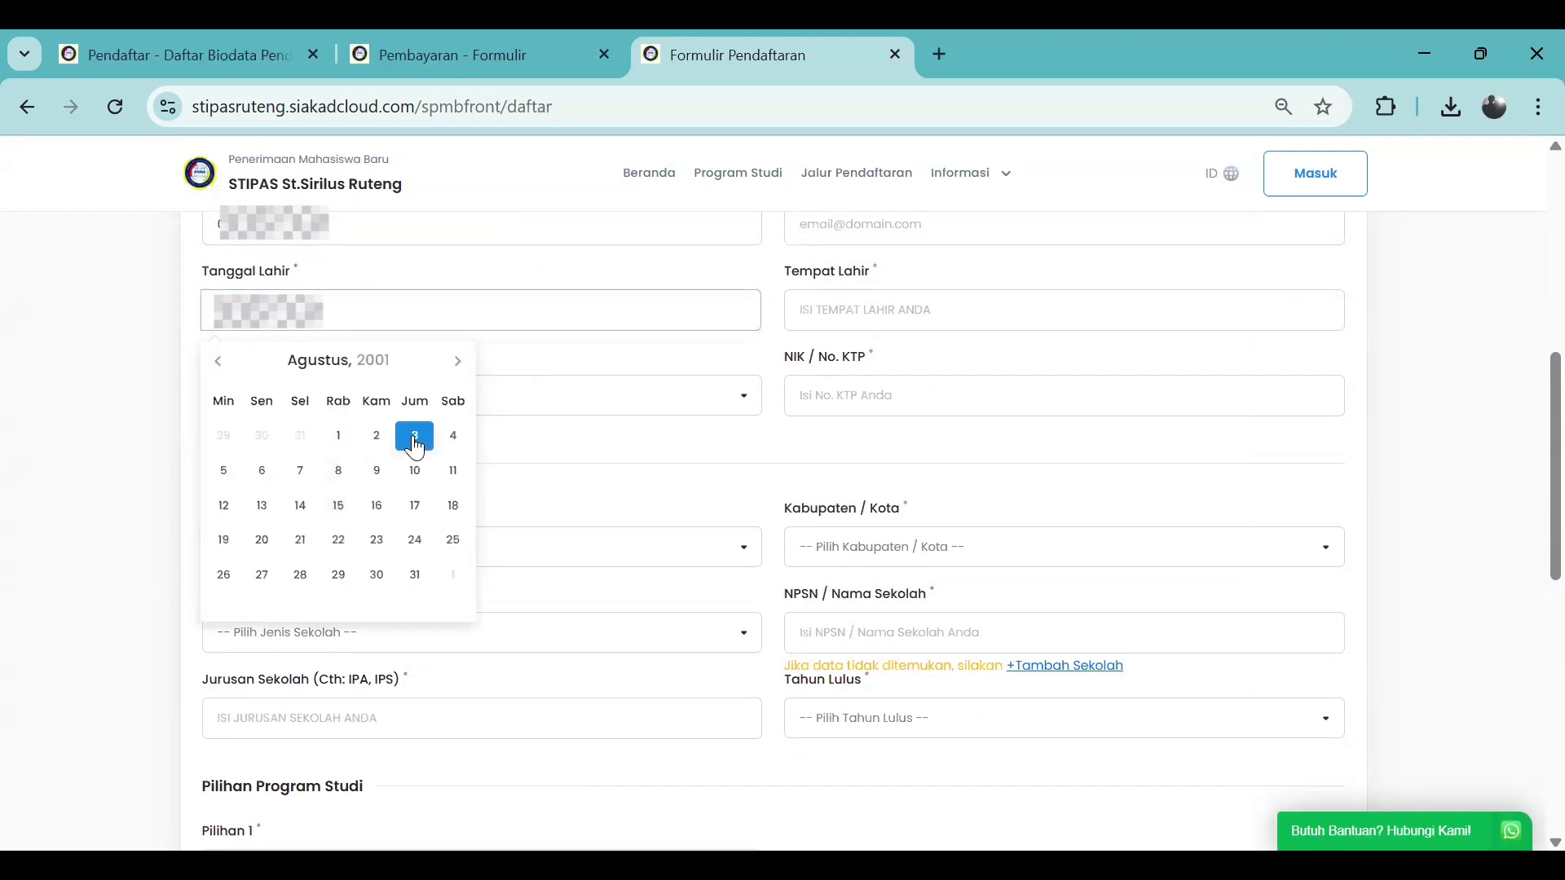
click(531, 353)
Keep the nationality (Kewarganegaraan) as Indonesia
click(612, 410)
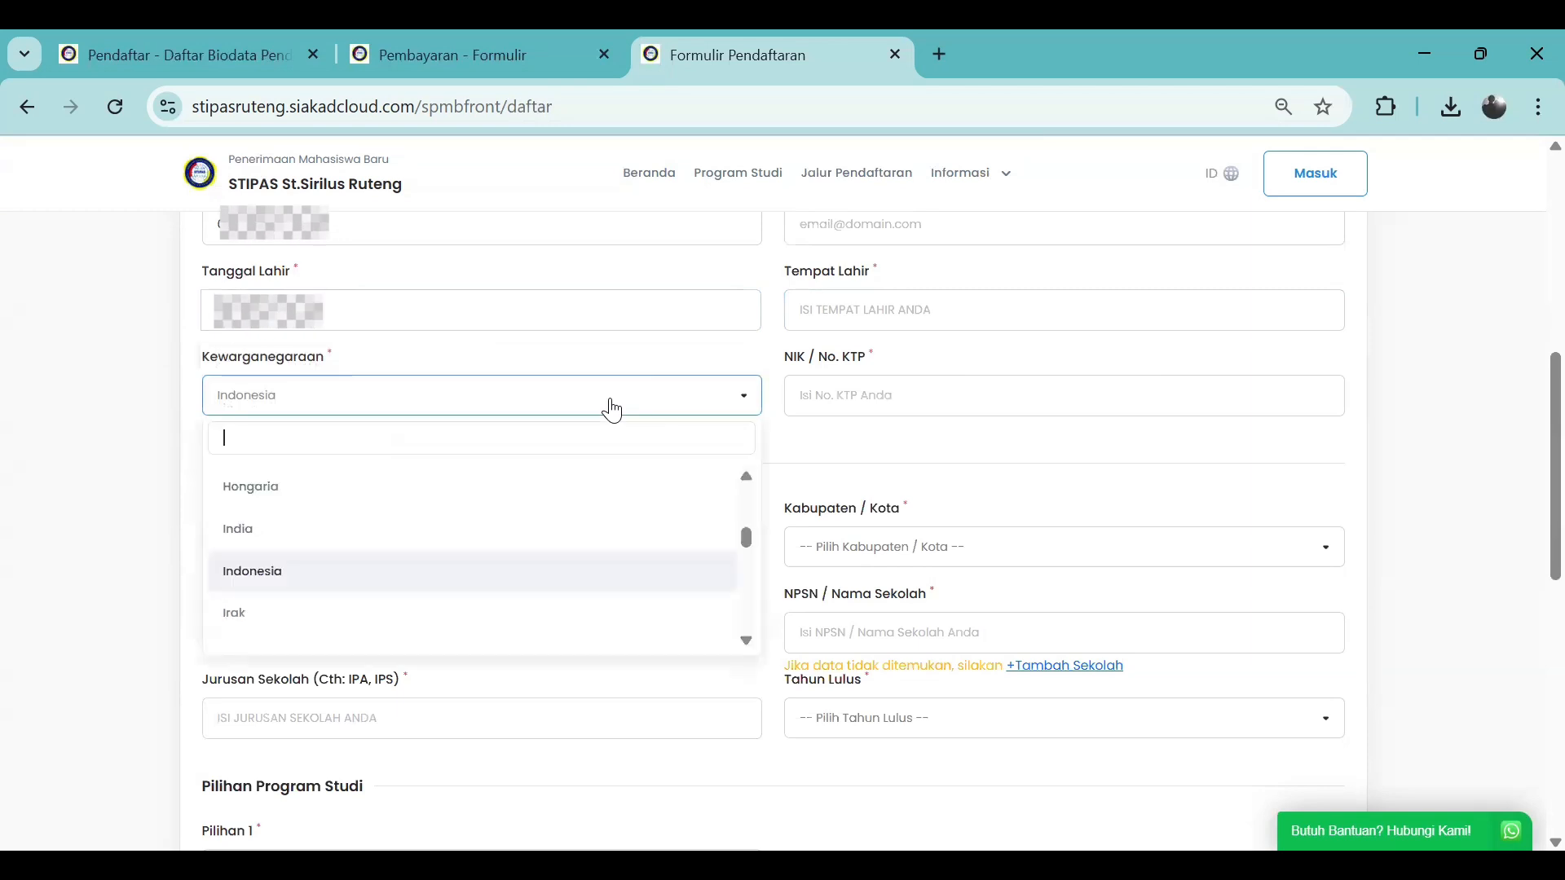
click(339, 565)
scroll(939, 457, up, 3)
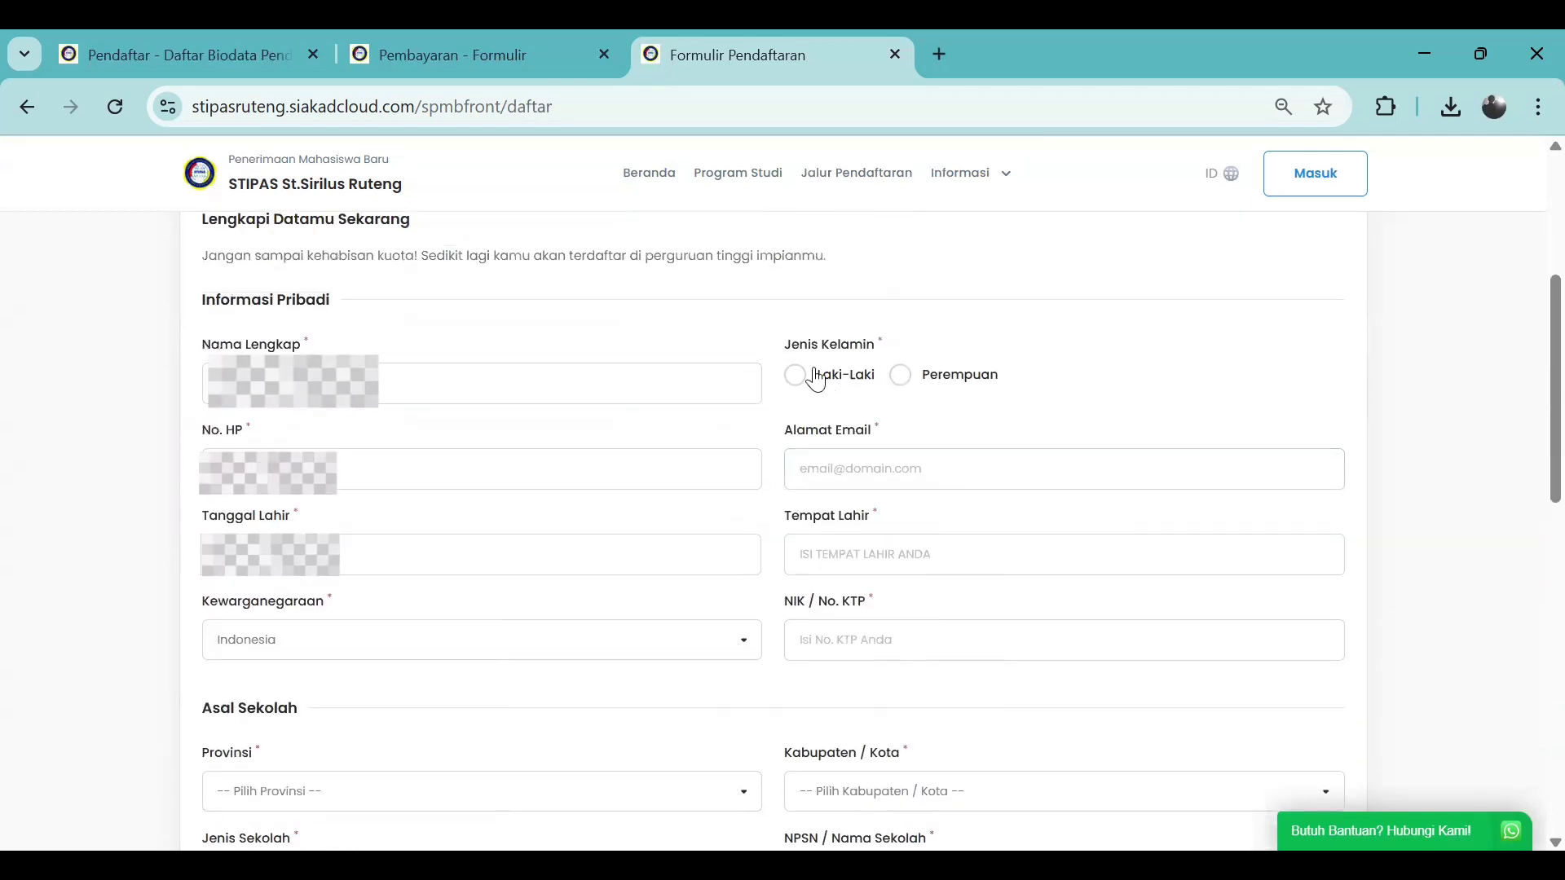
Set gender to Laki-Laki and enter the applicant's e-mail address
click(840, 376)
click(828, 471)
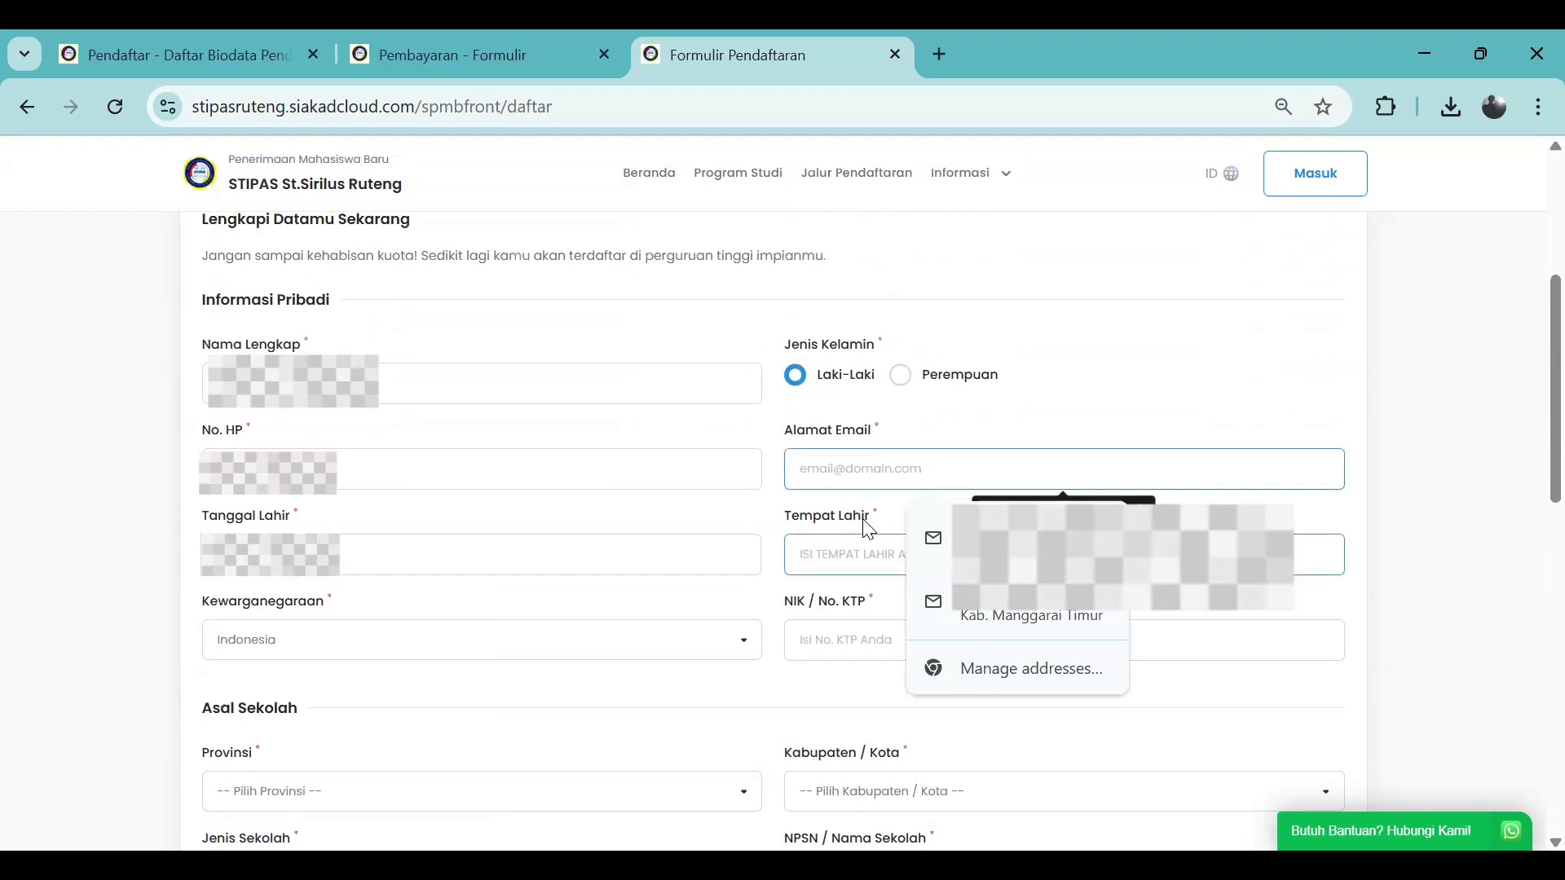
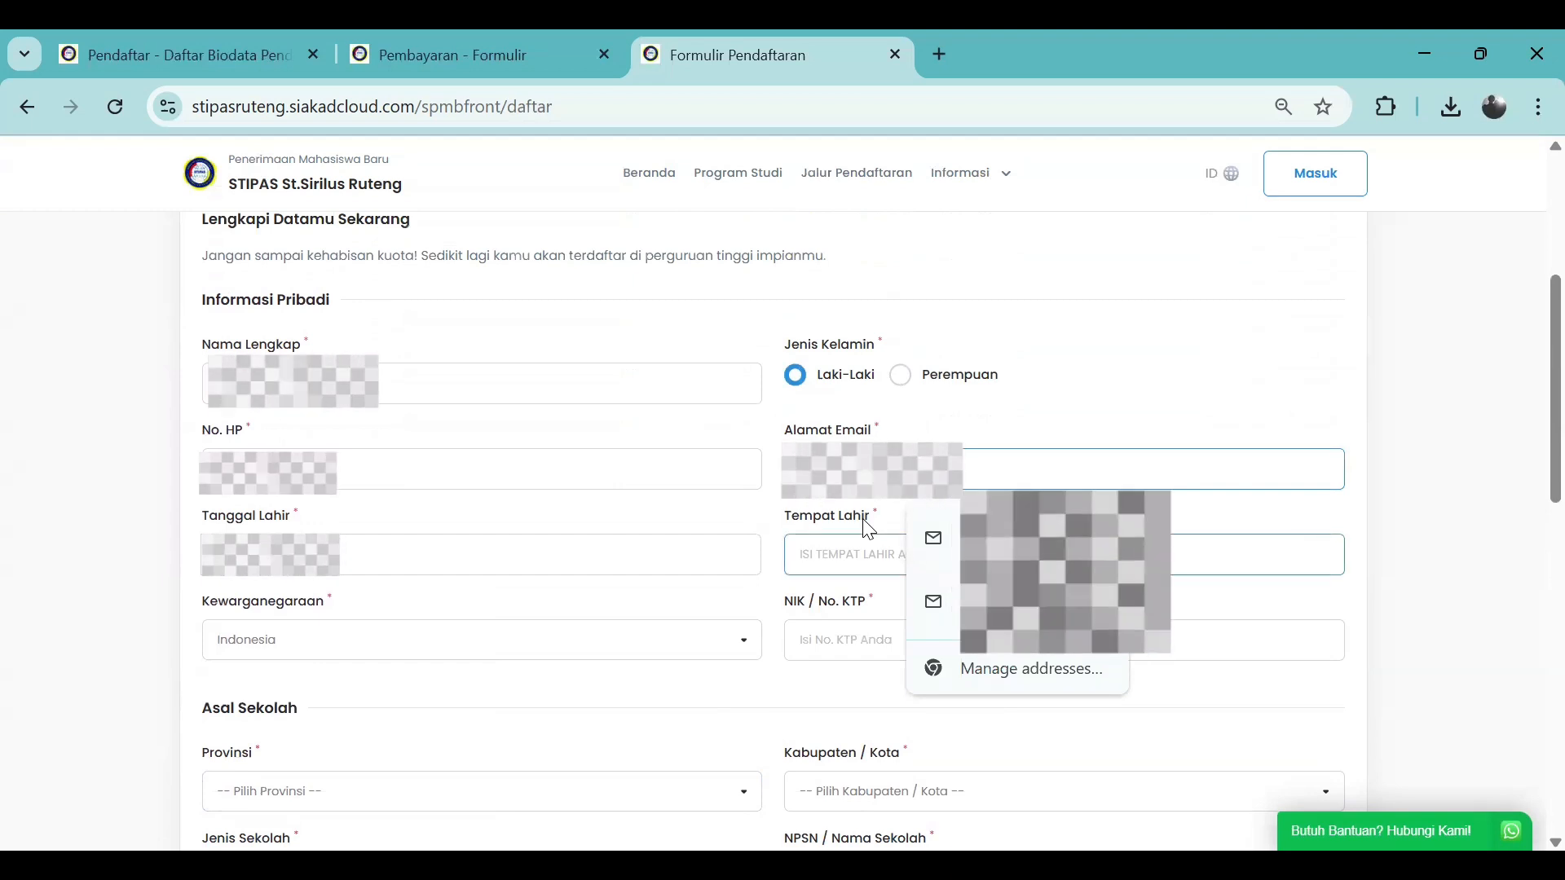
click(912, 442)
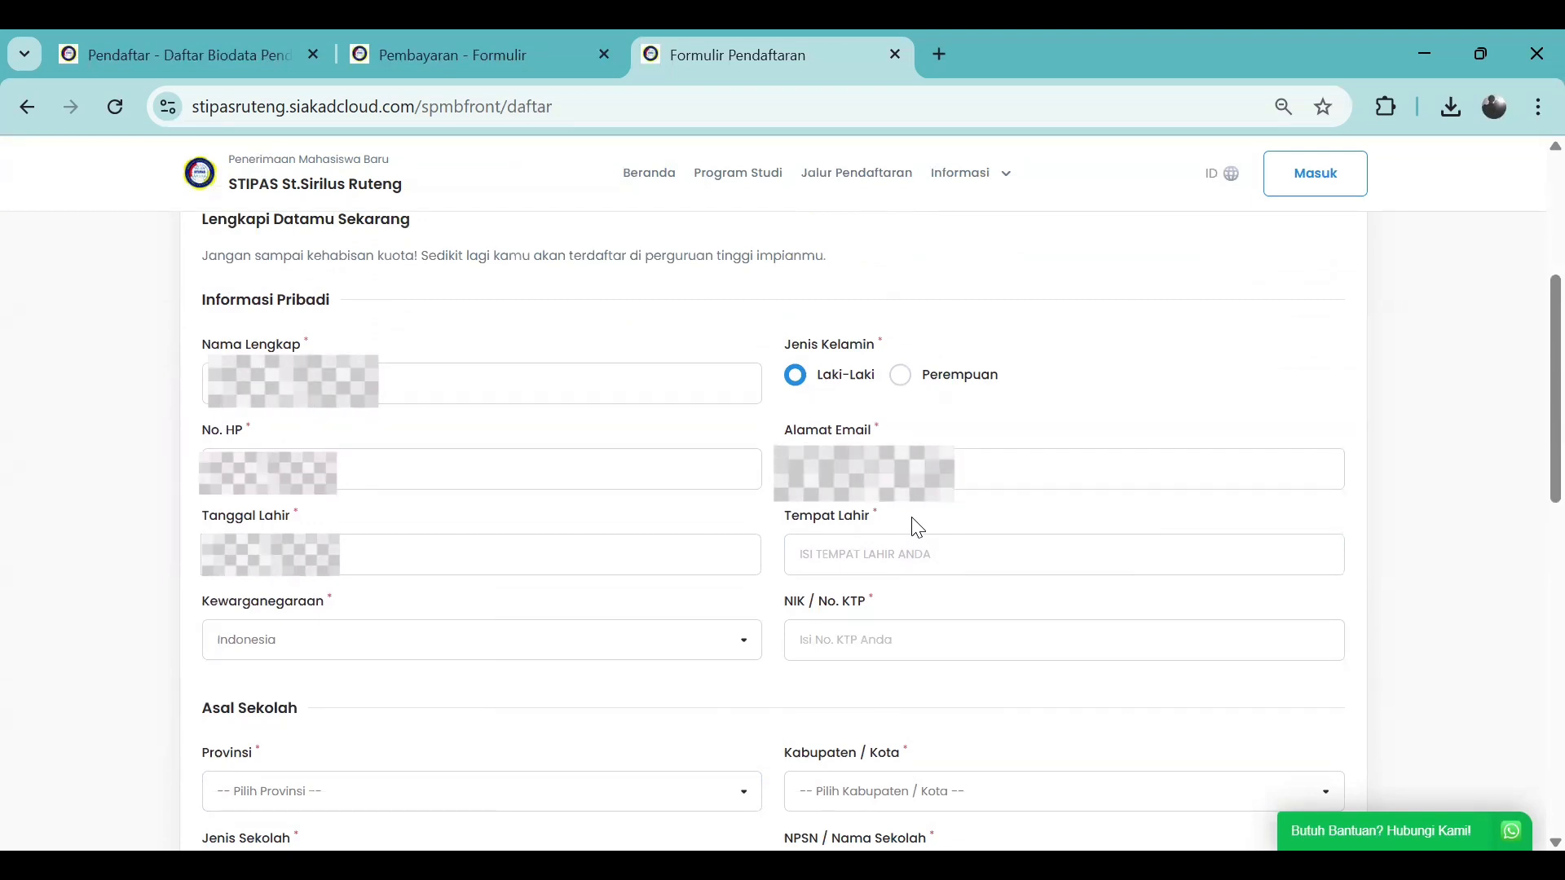
Enter the place of birth and the 16-digit NIK / No. KTP number
click(900, 553)
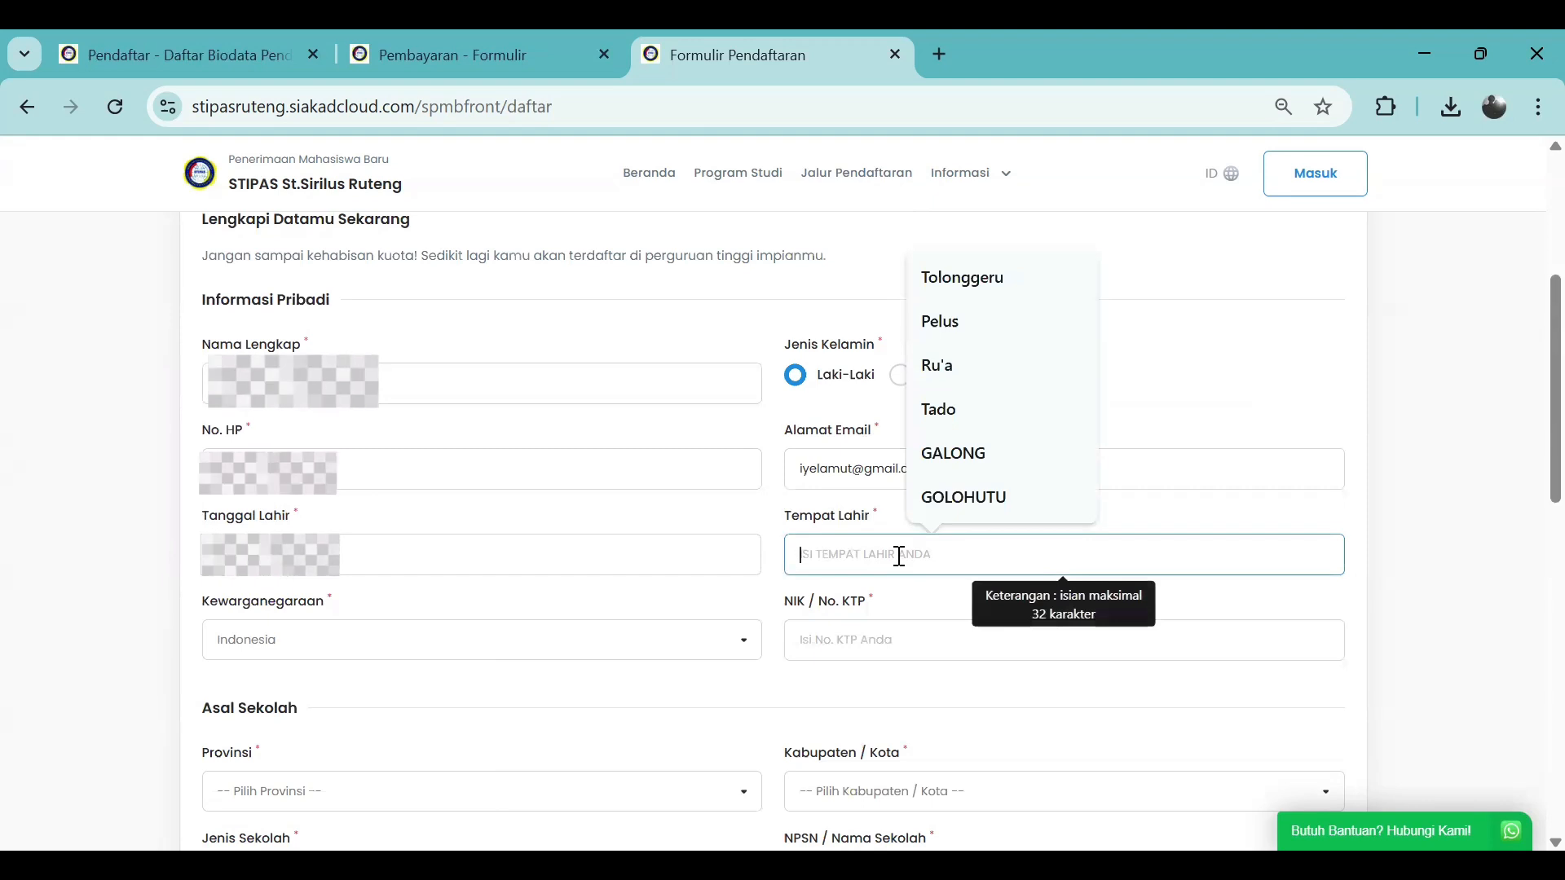
text(Pelus)
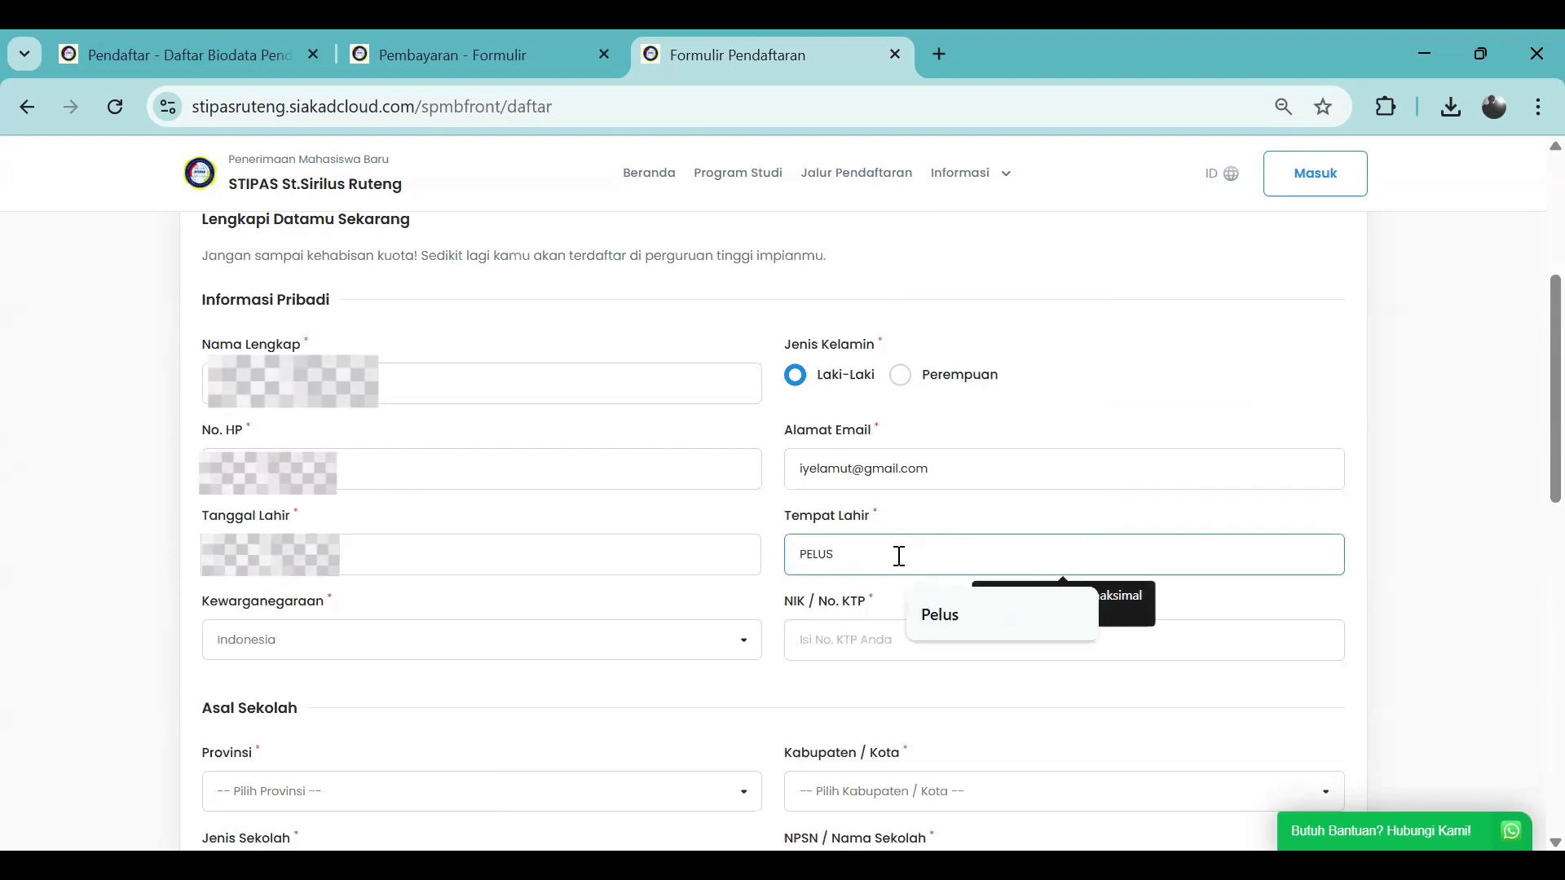
click(857, 641)
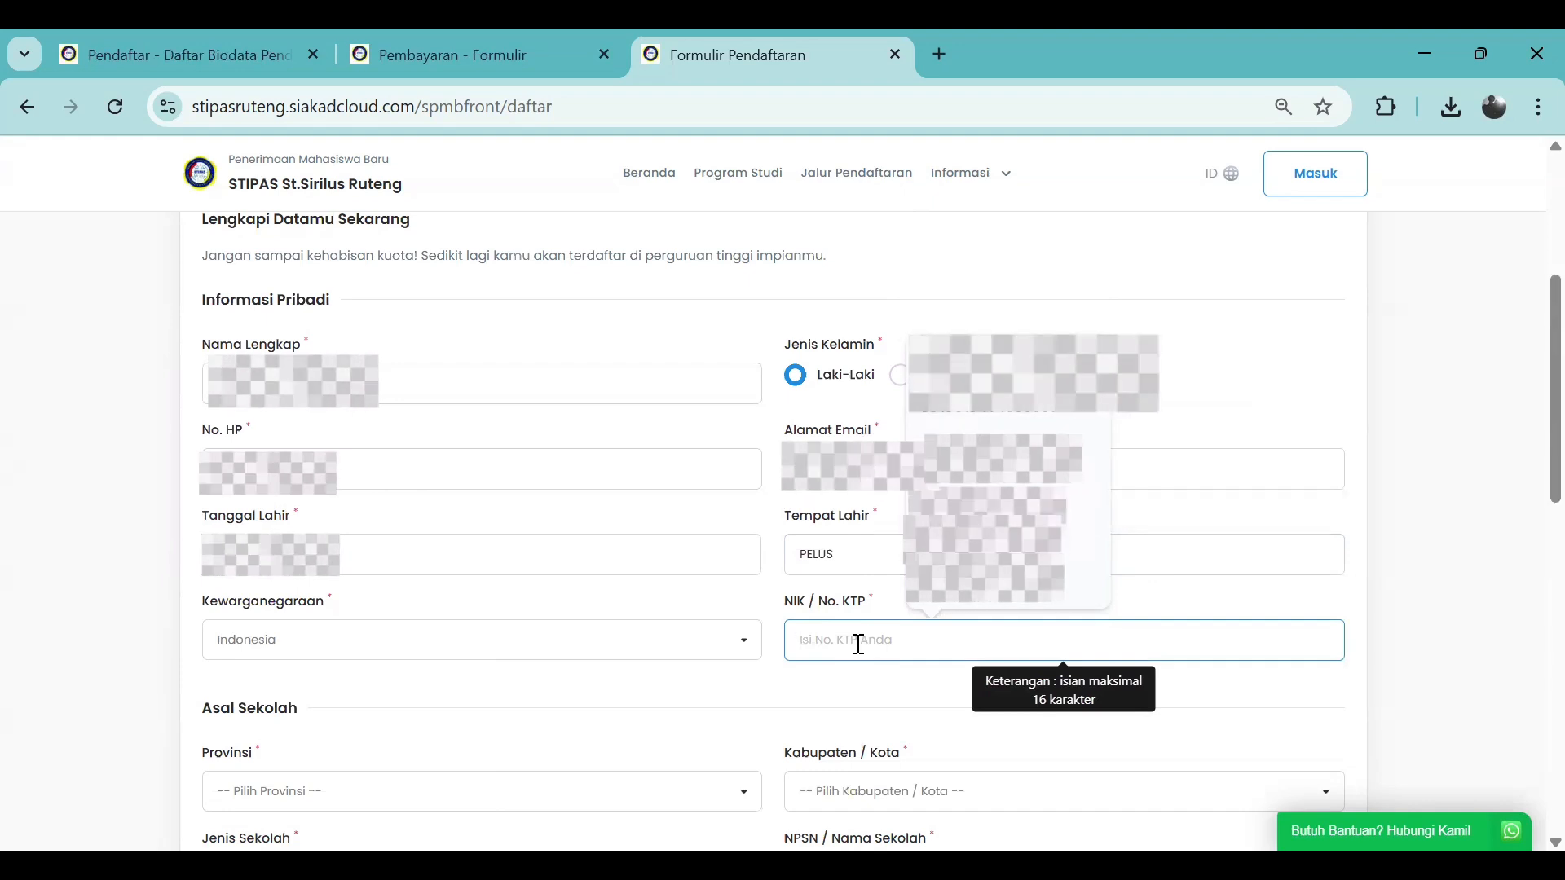
click(888, 617)
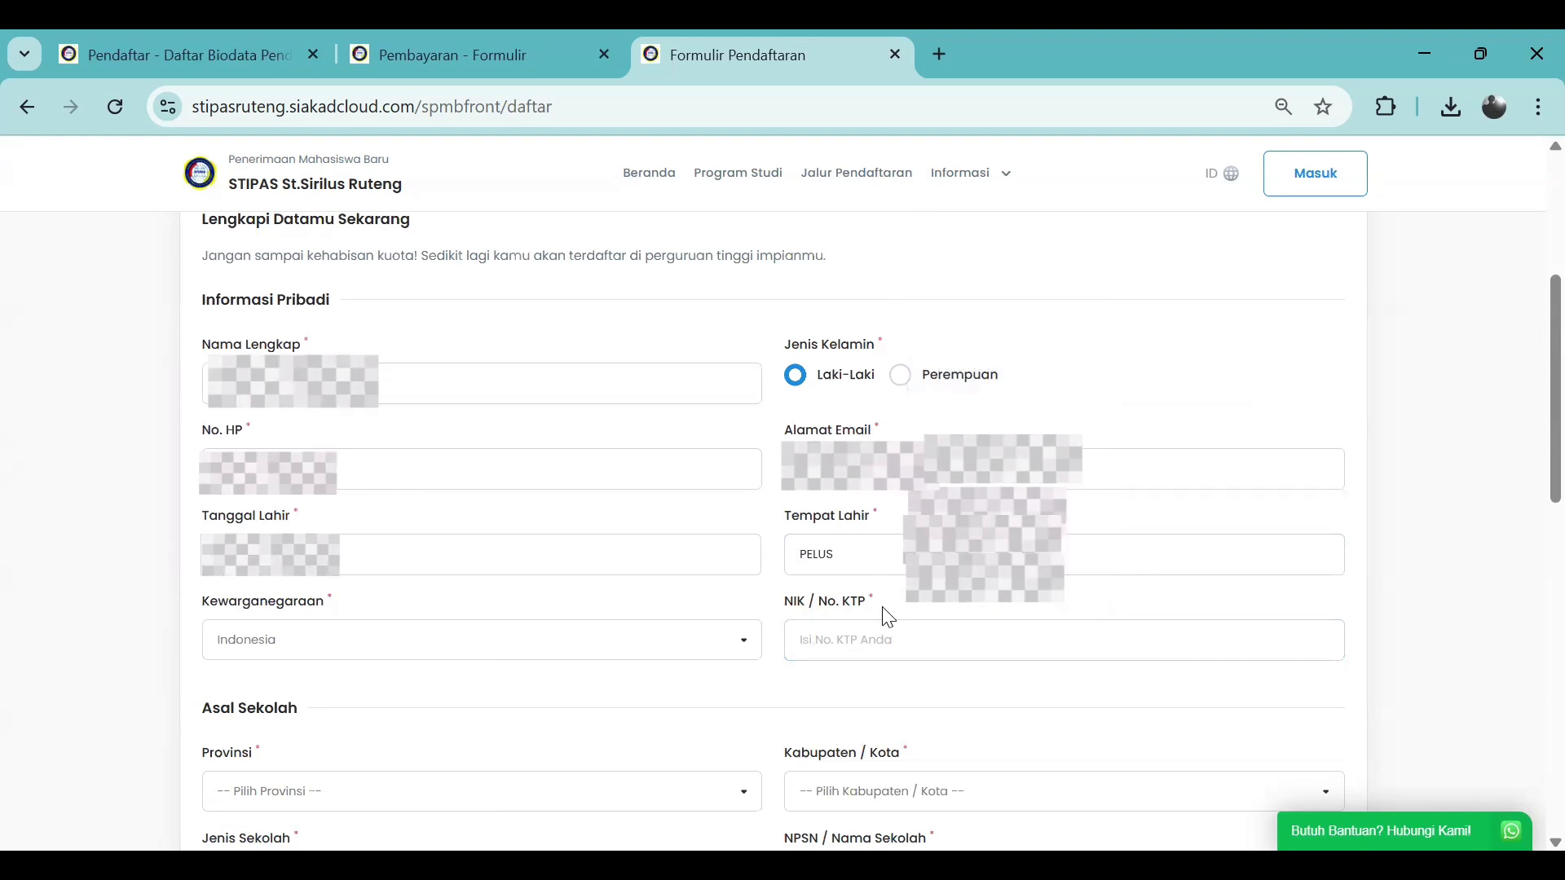
click(897, 639)
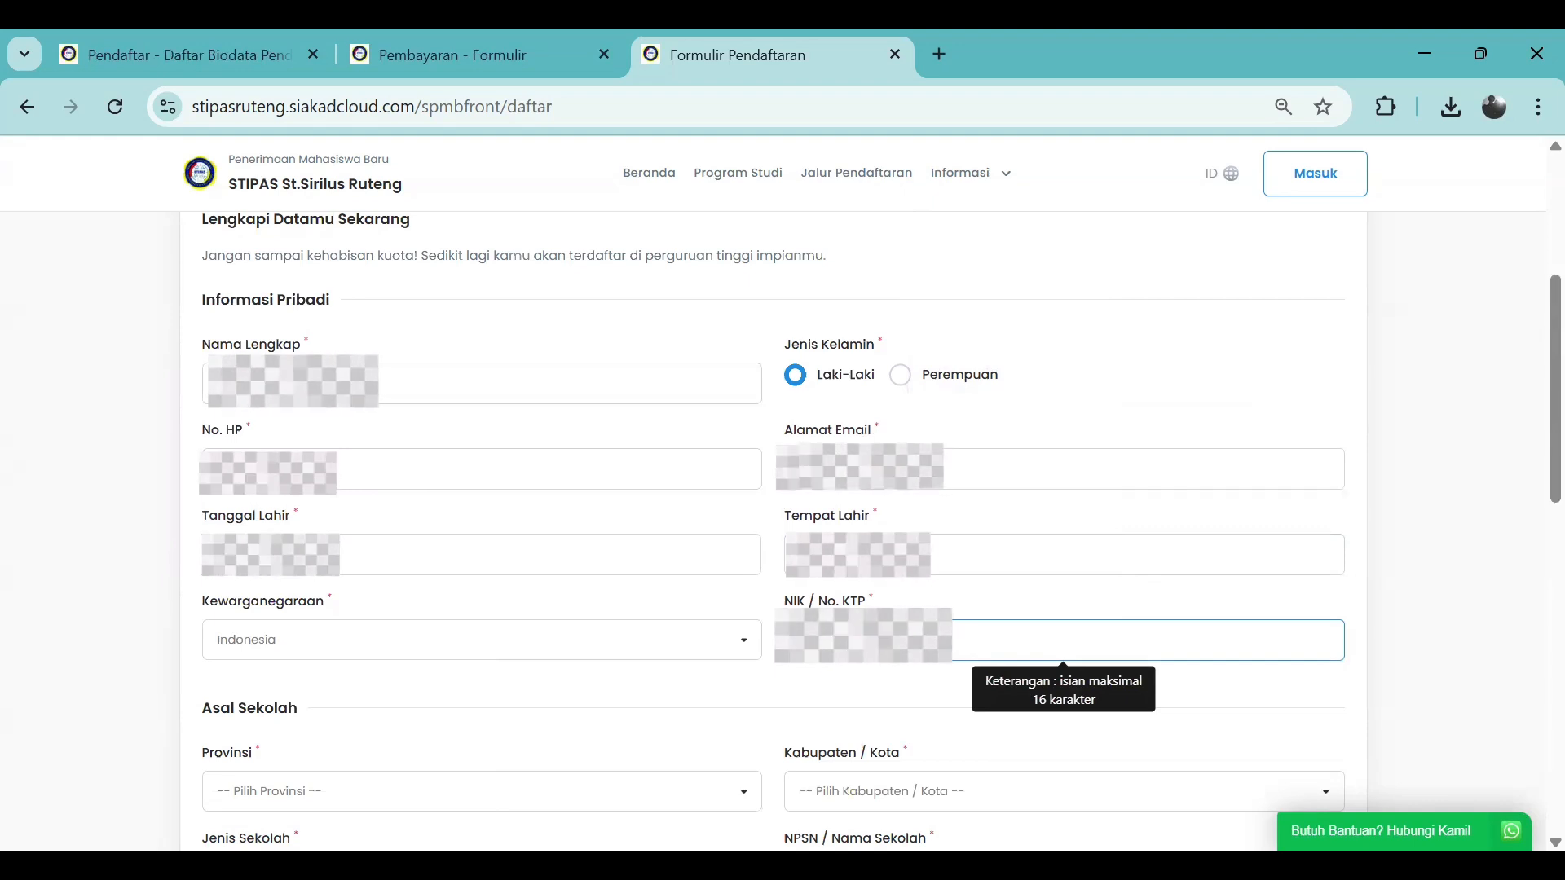
click(864, 640)
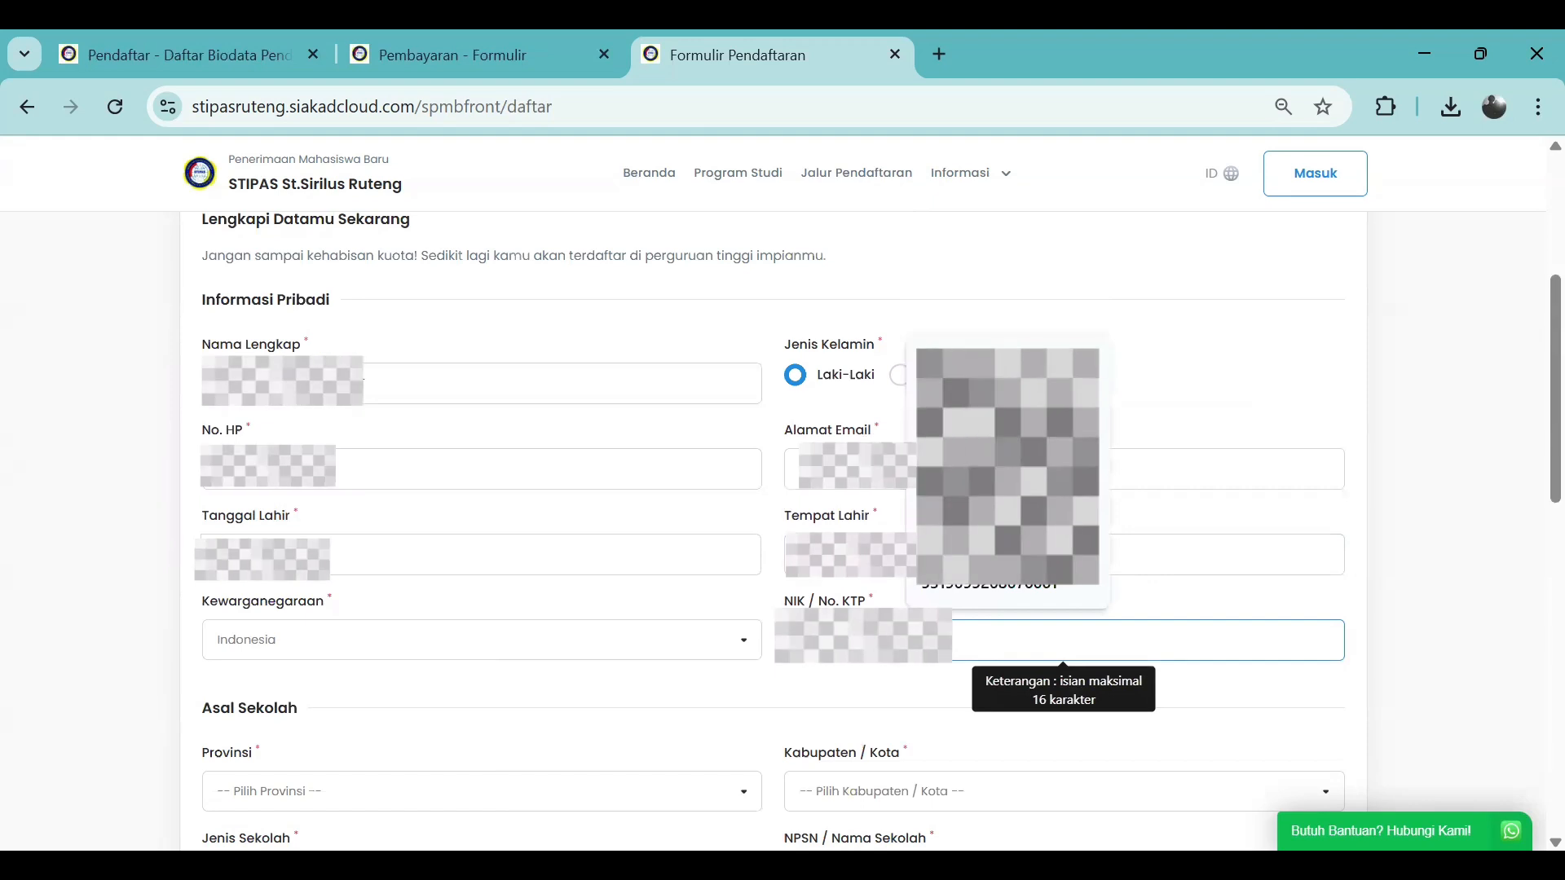
text(09)
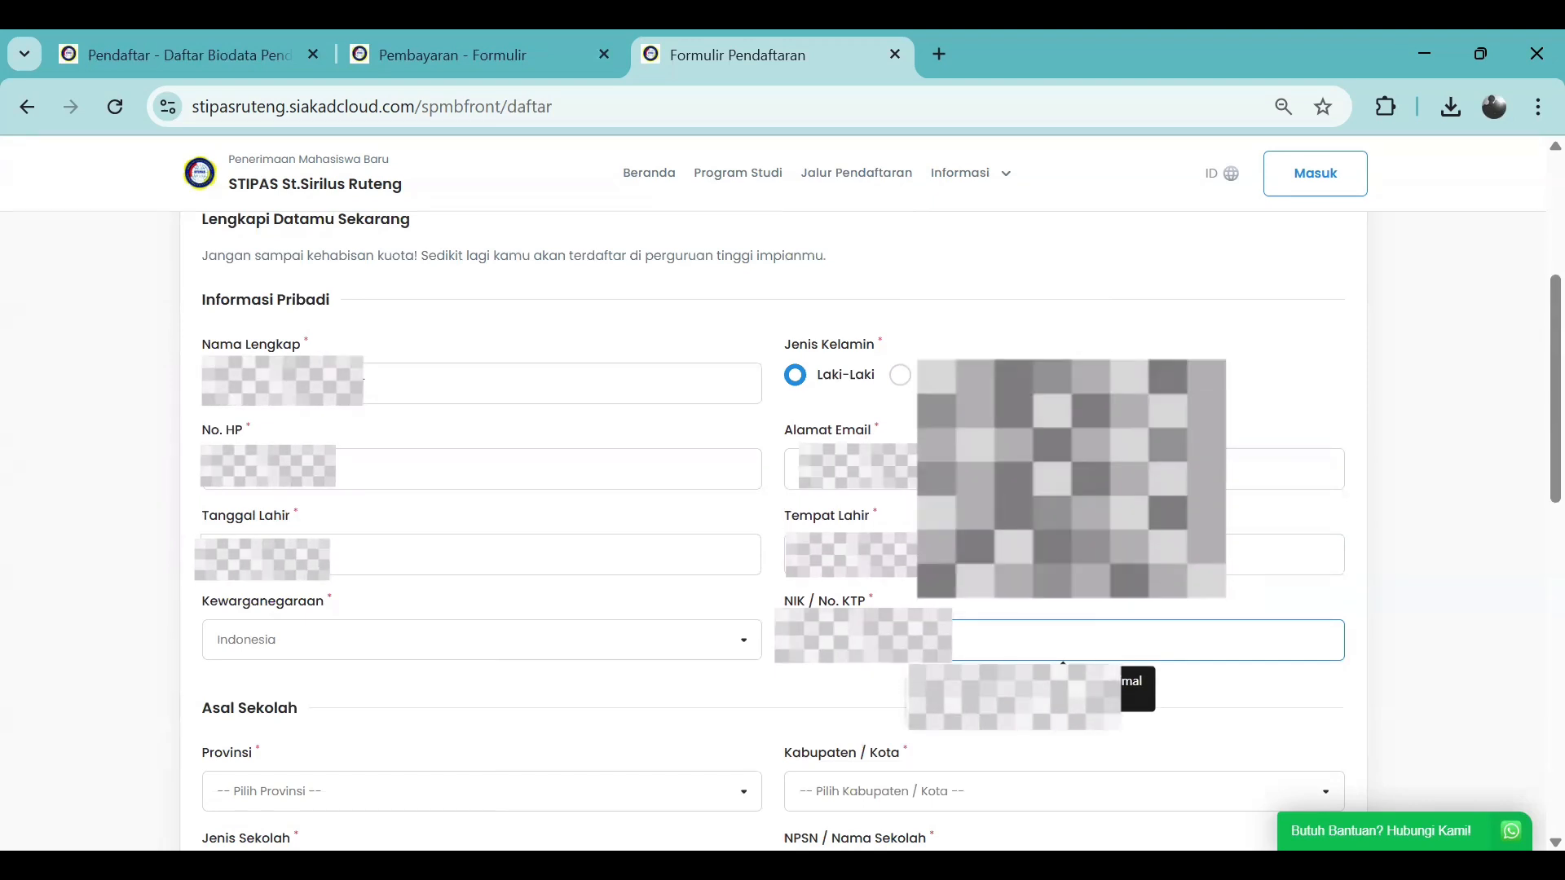
click(581, 721)
scroll(402, 702, down, 2)
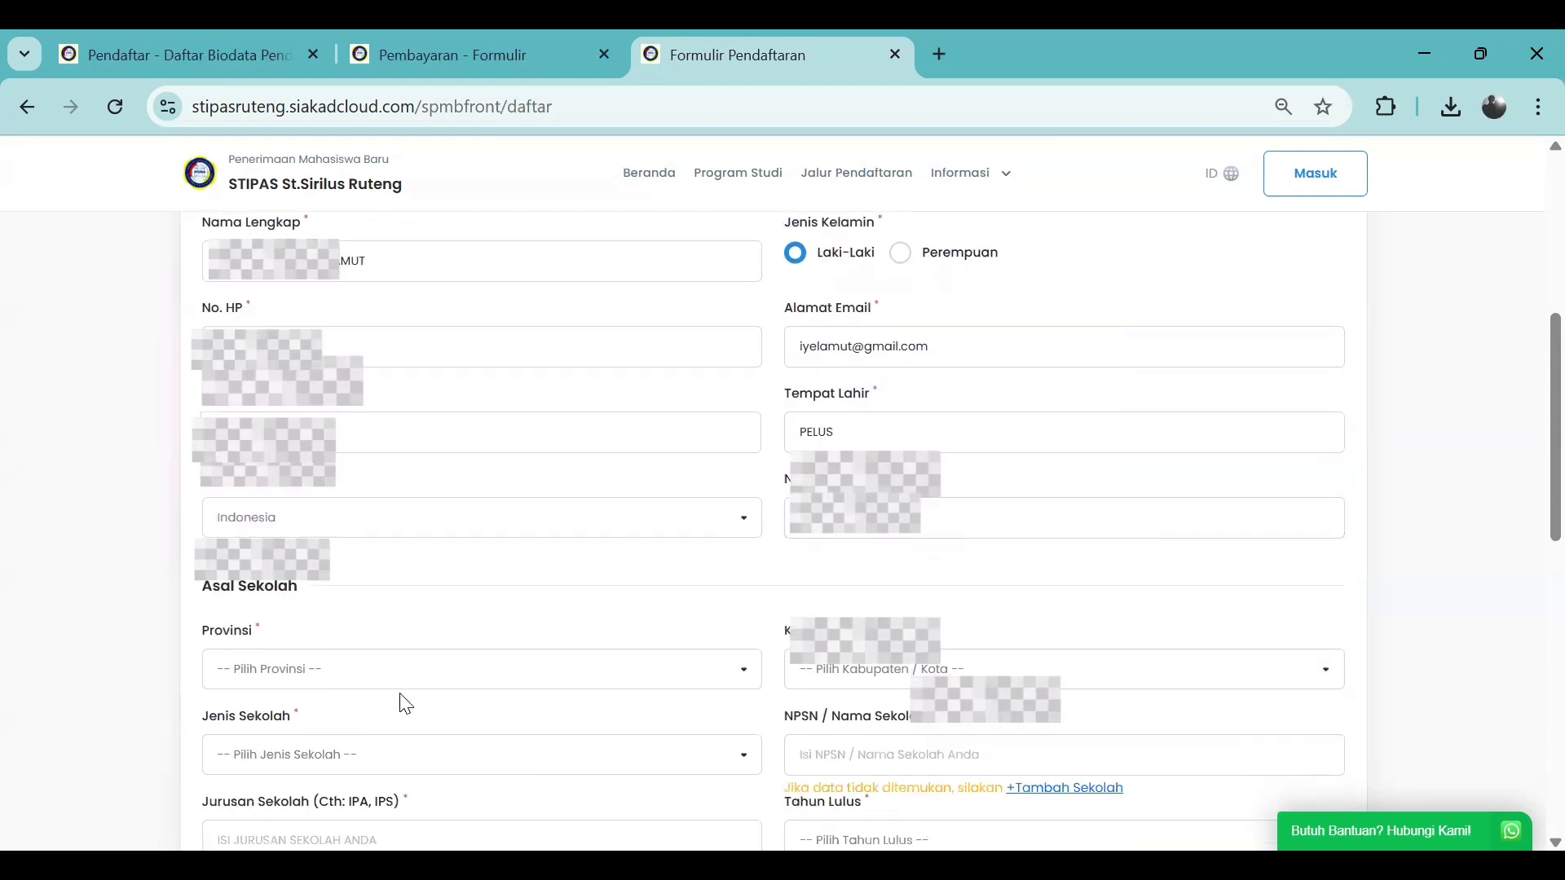
scroll(384, 681, down, 2)
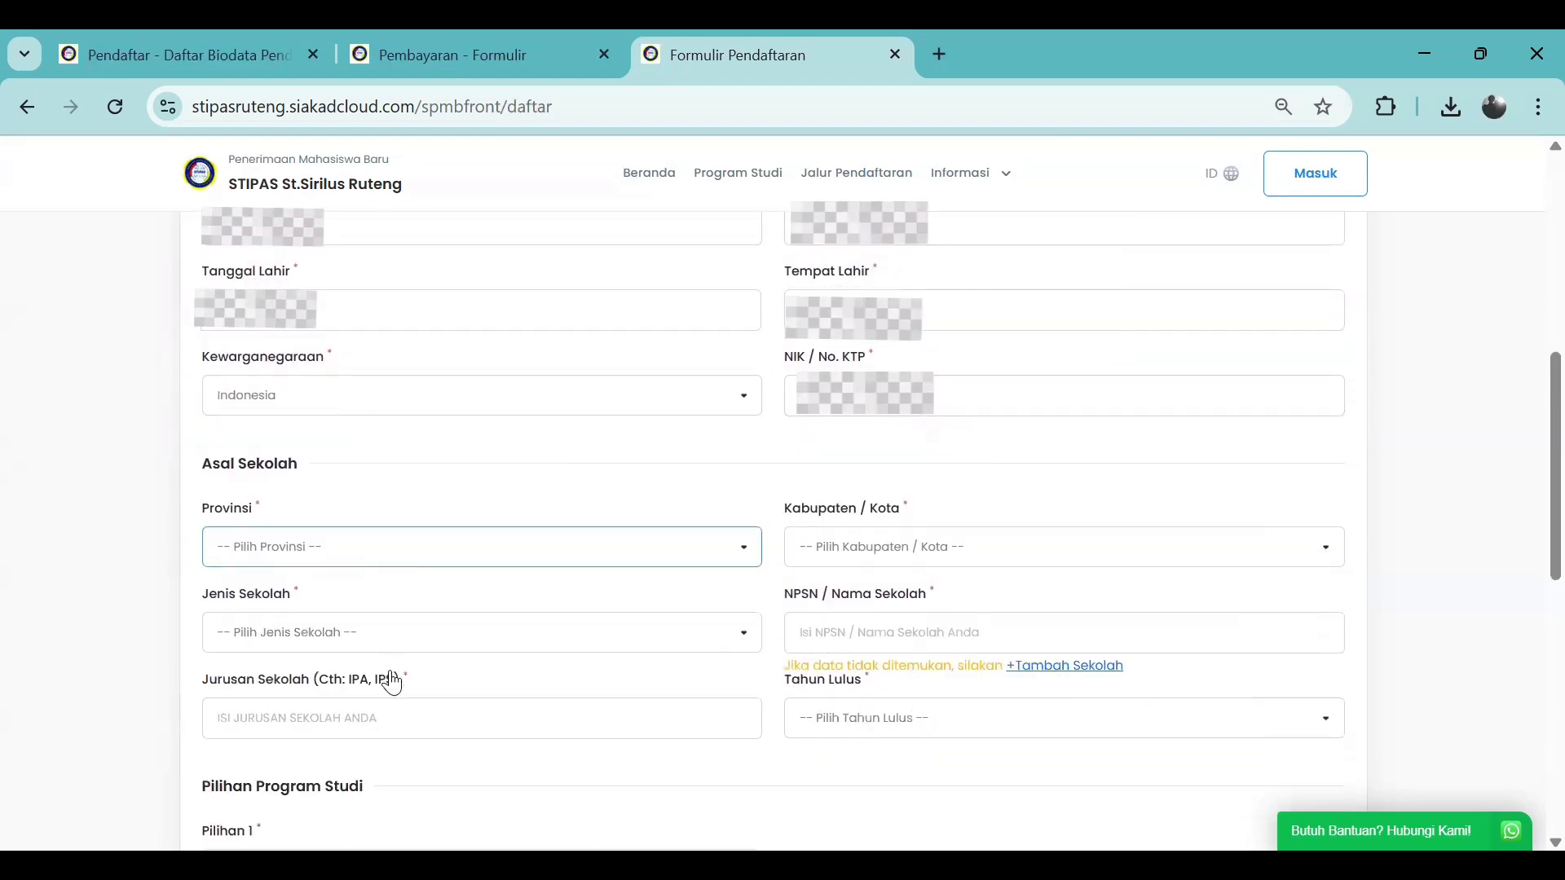
Set school province NUSA TENGGARA TIMUR, school type SMA and major IPS
click(492, 557)
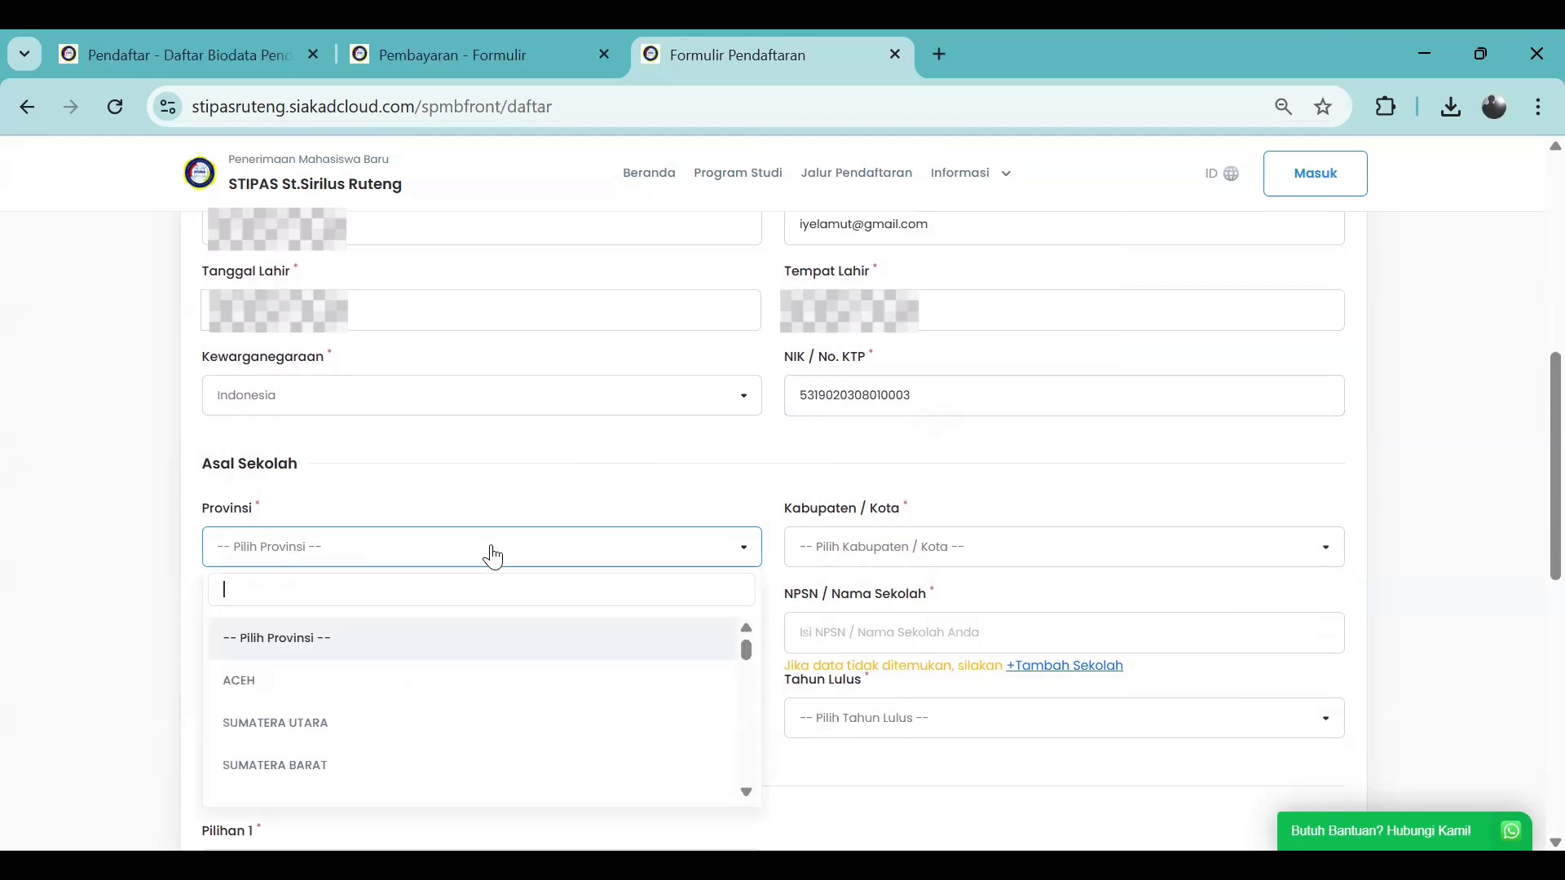
text(nus)
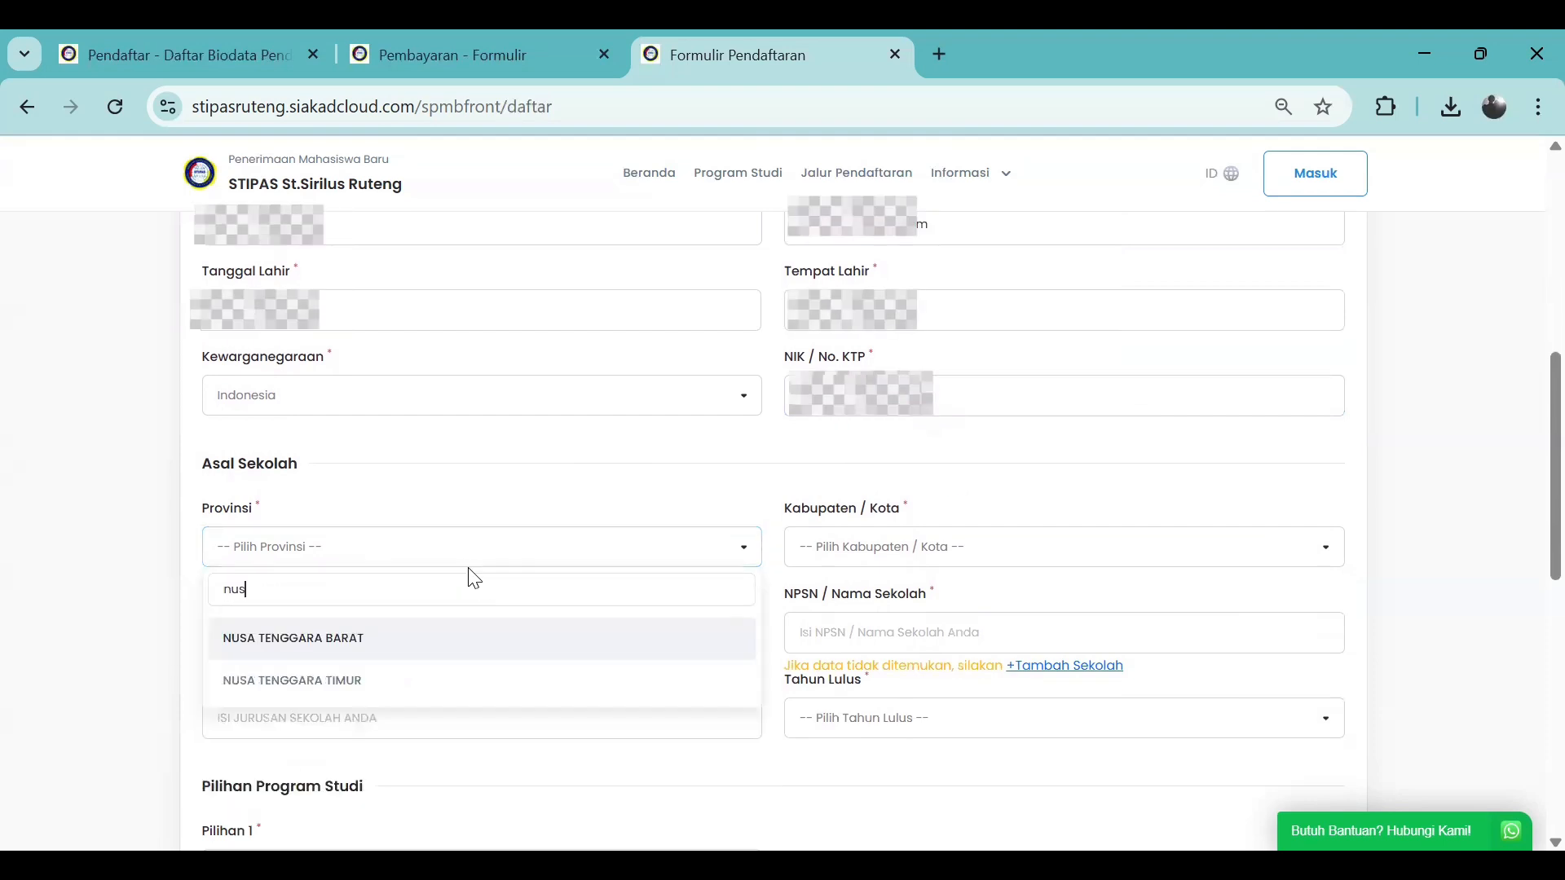
click(401, 679)
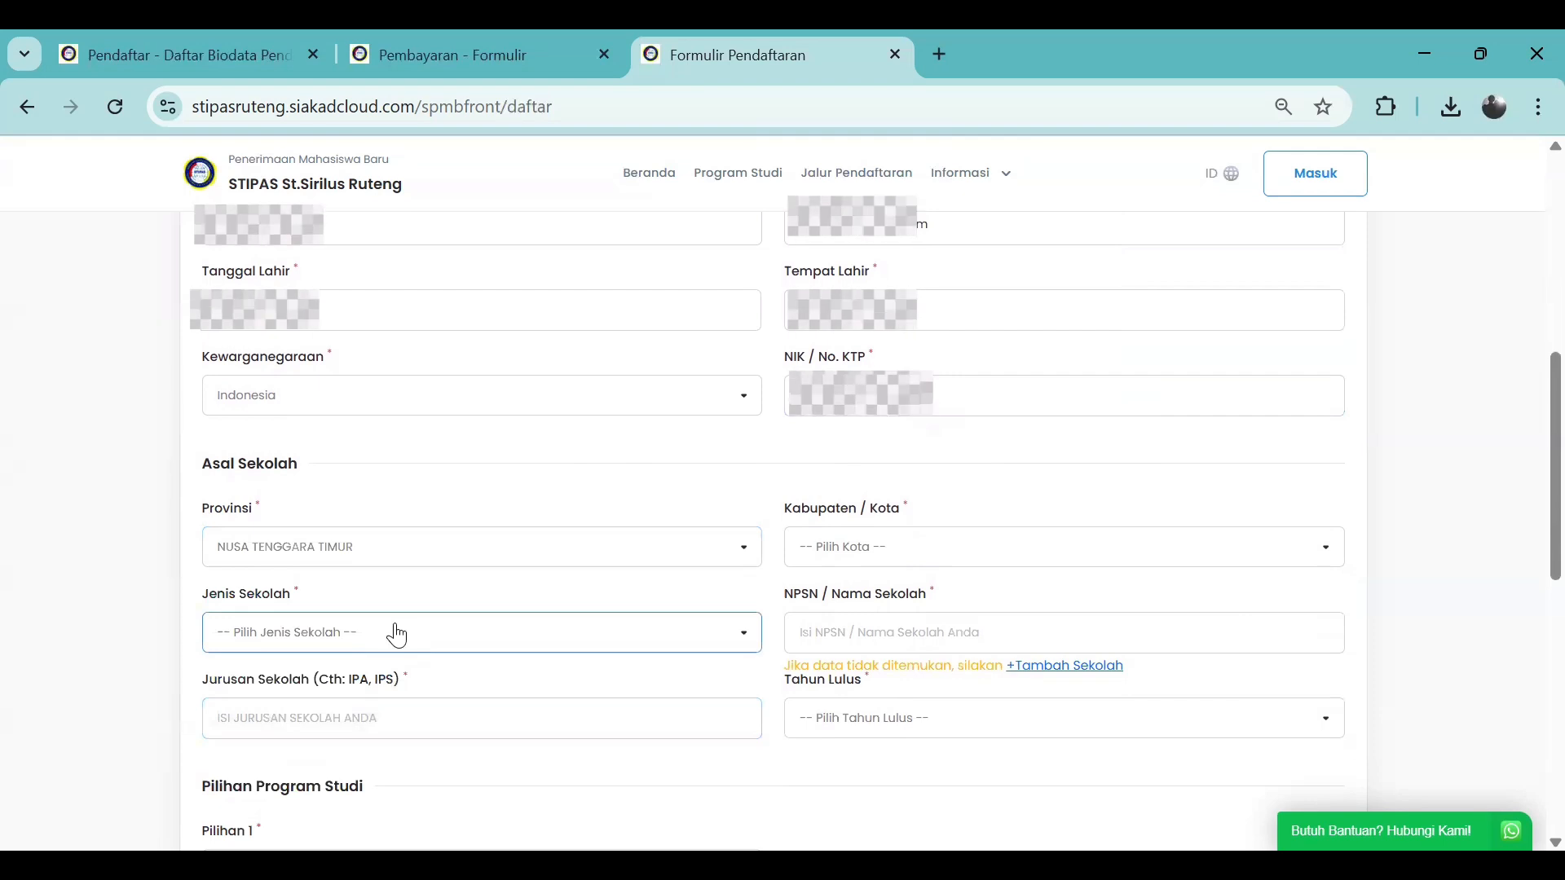
click(397, 635)
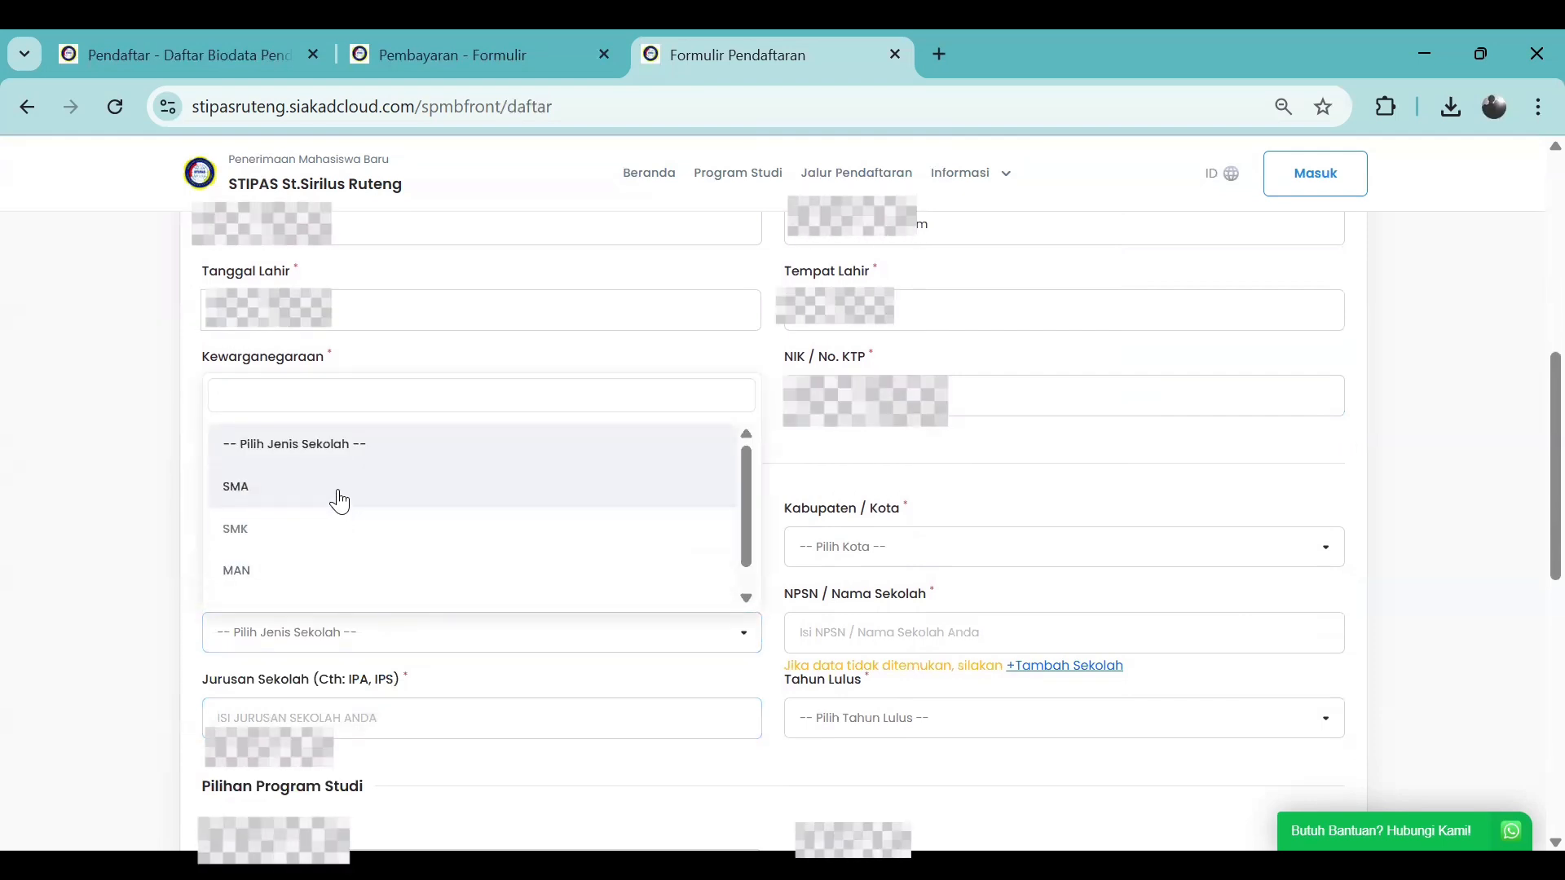
click(339, 499)
scroll(507, 620, down, 13)
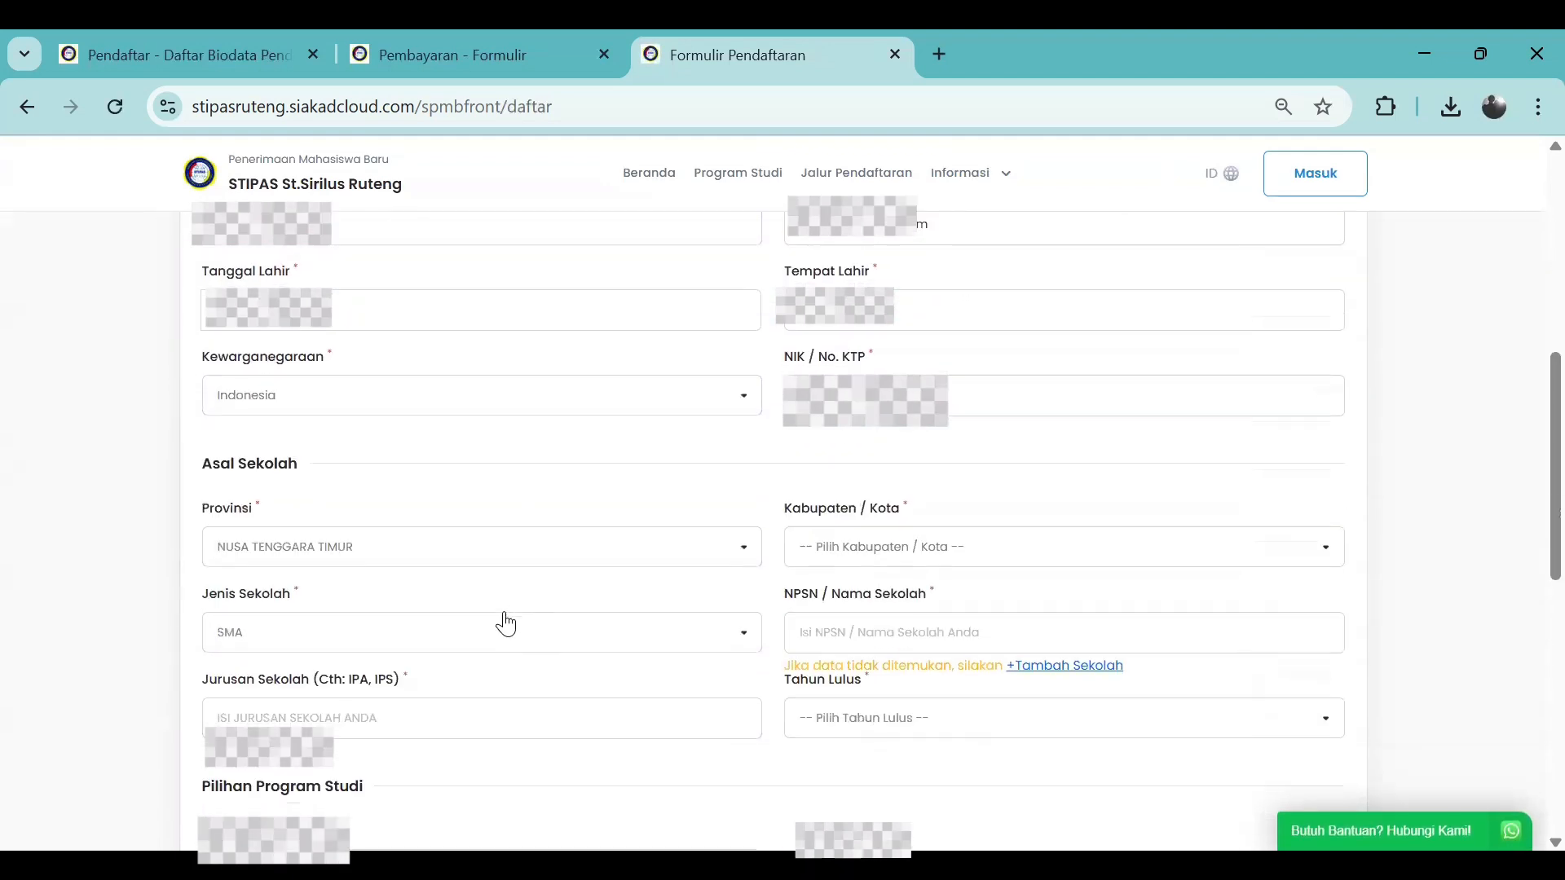
scroll(492, 608, up, 3)
click(363, 587)
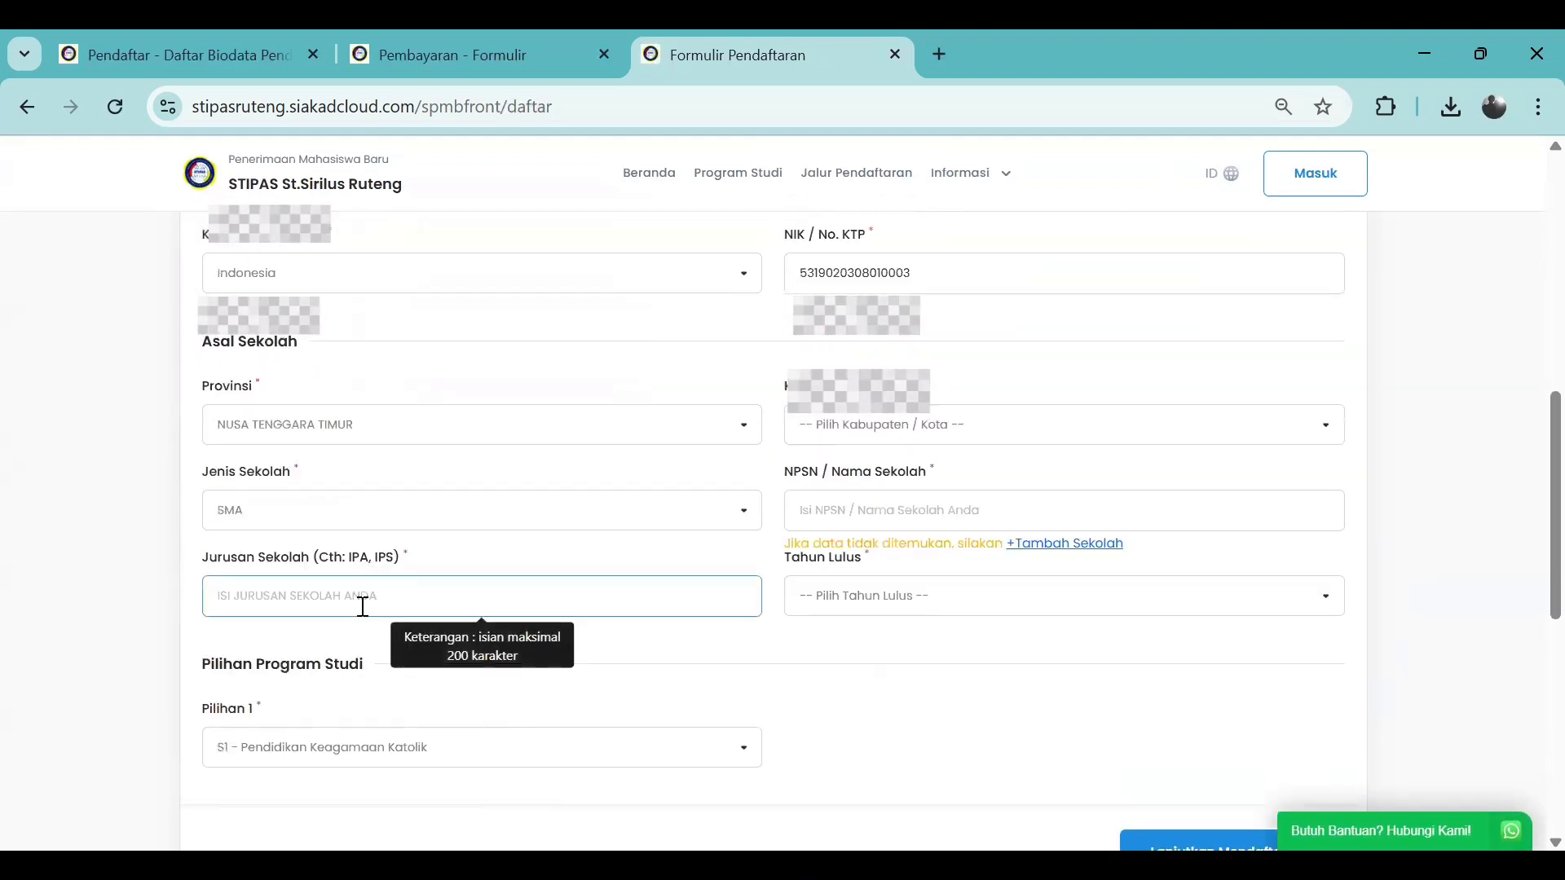
click(362, 607)
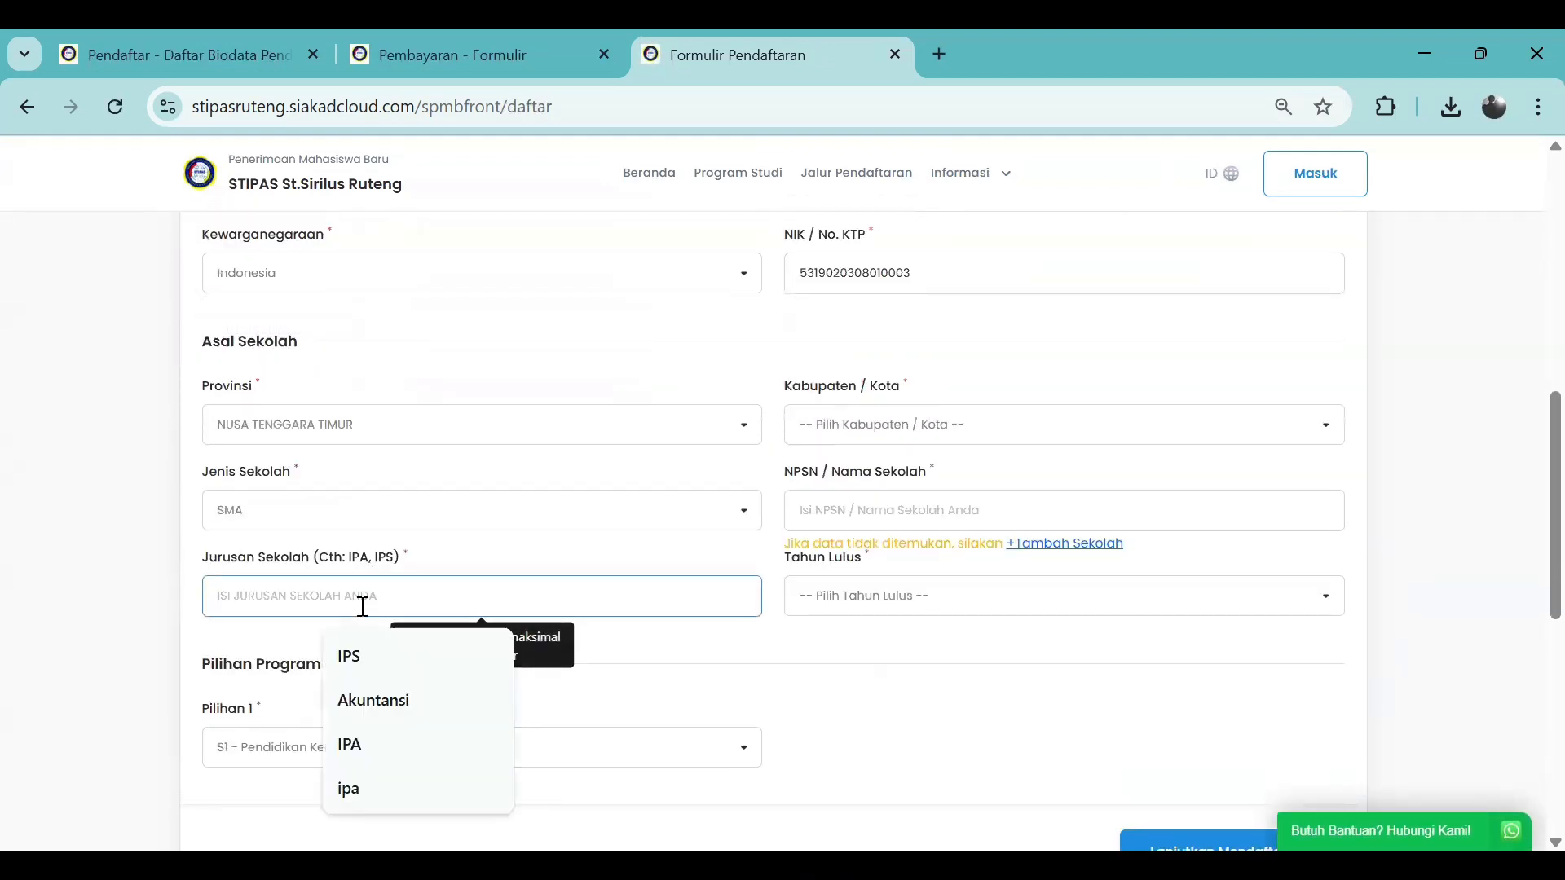
click(351, 656)
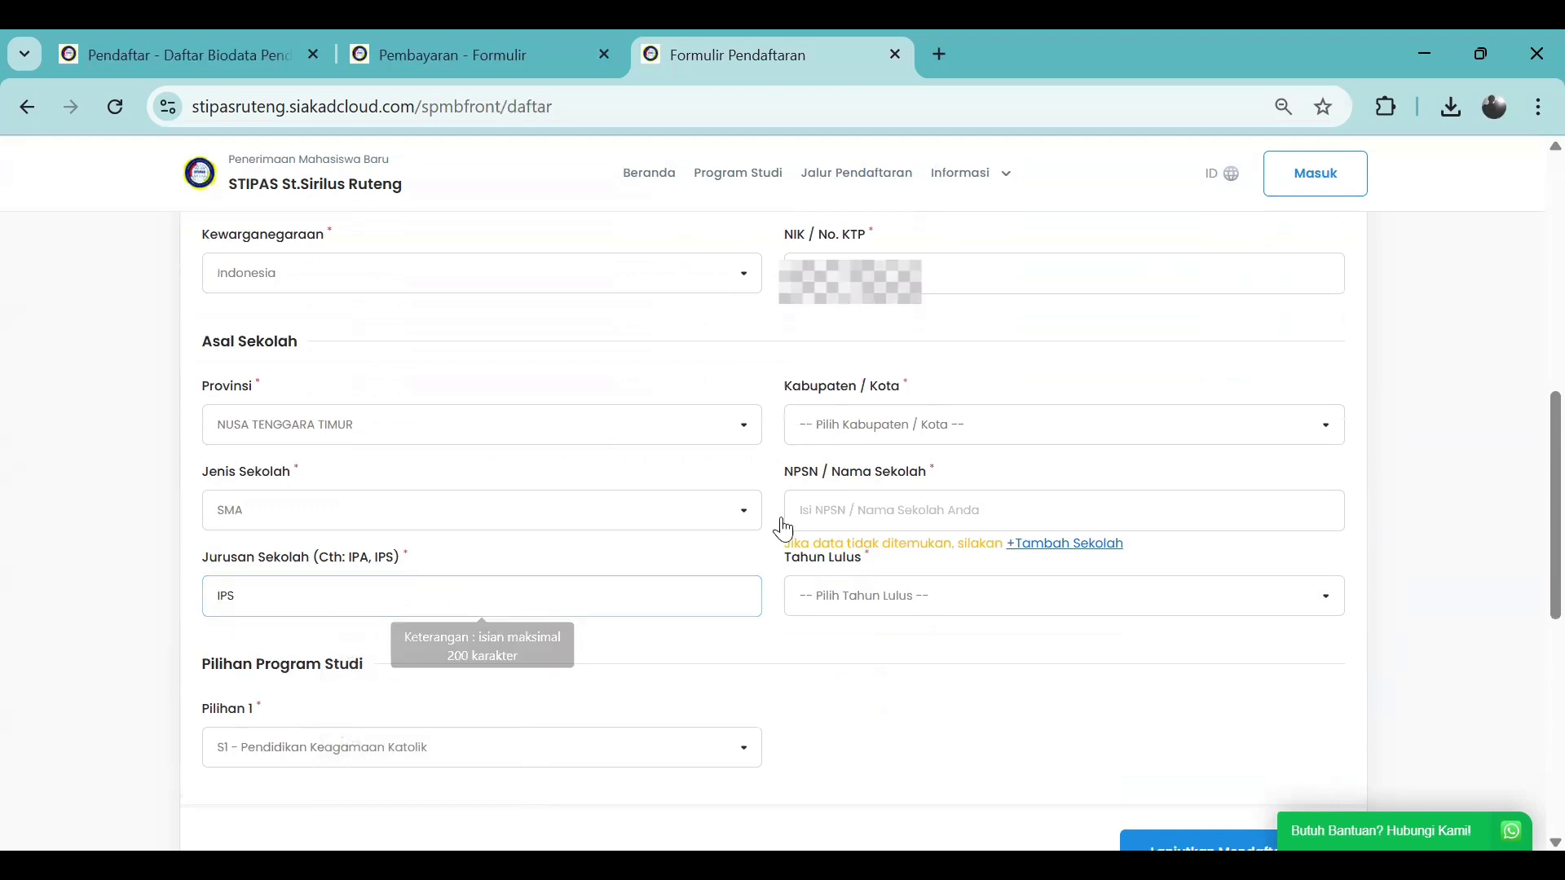
Choose KABUPATEN MANGGARAI TIMUR as regency and search schools for 'sman'
click(926, 437)
text(man)
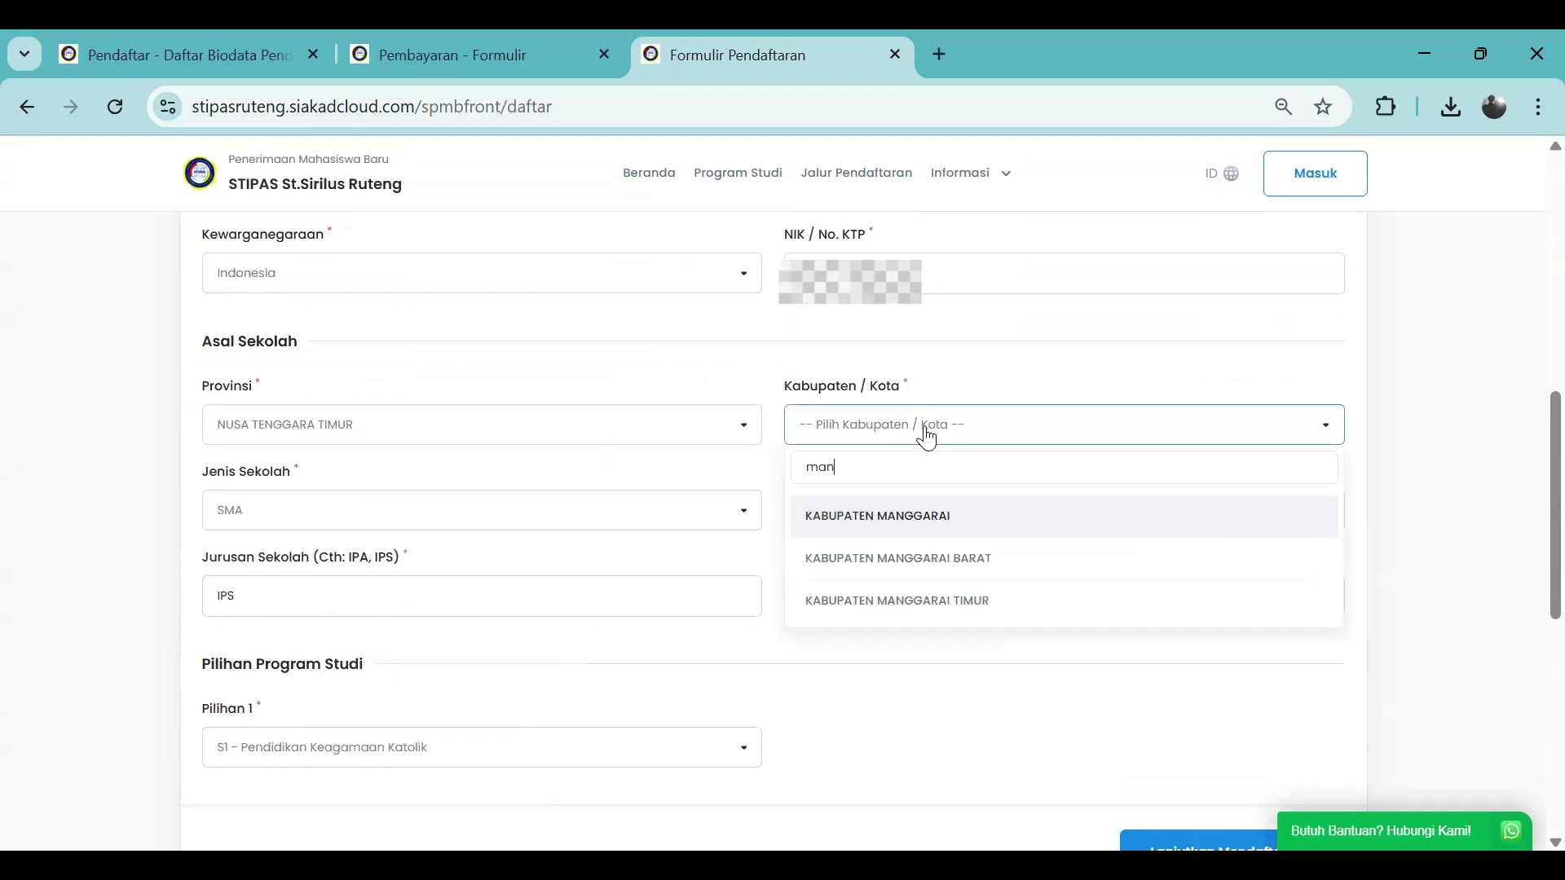
click(997, 602)
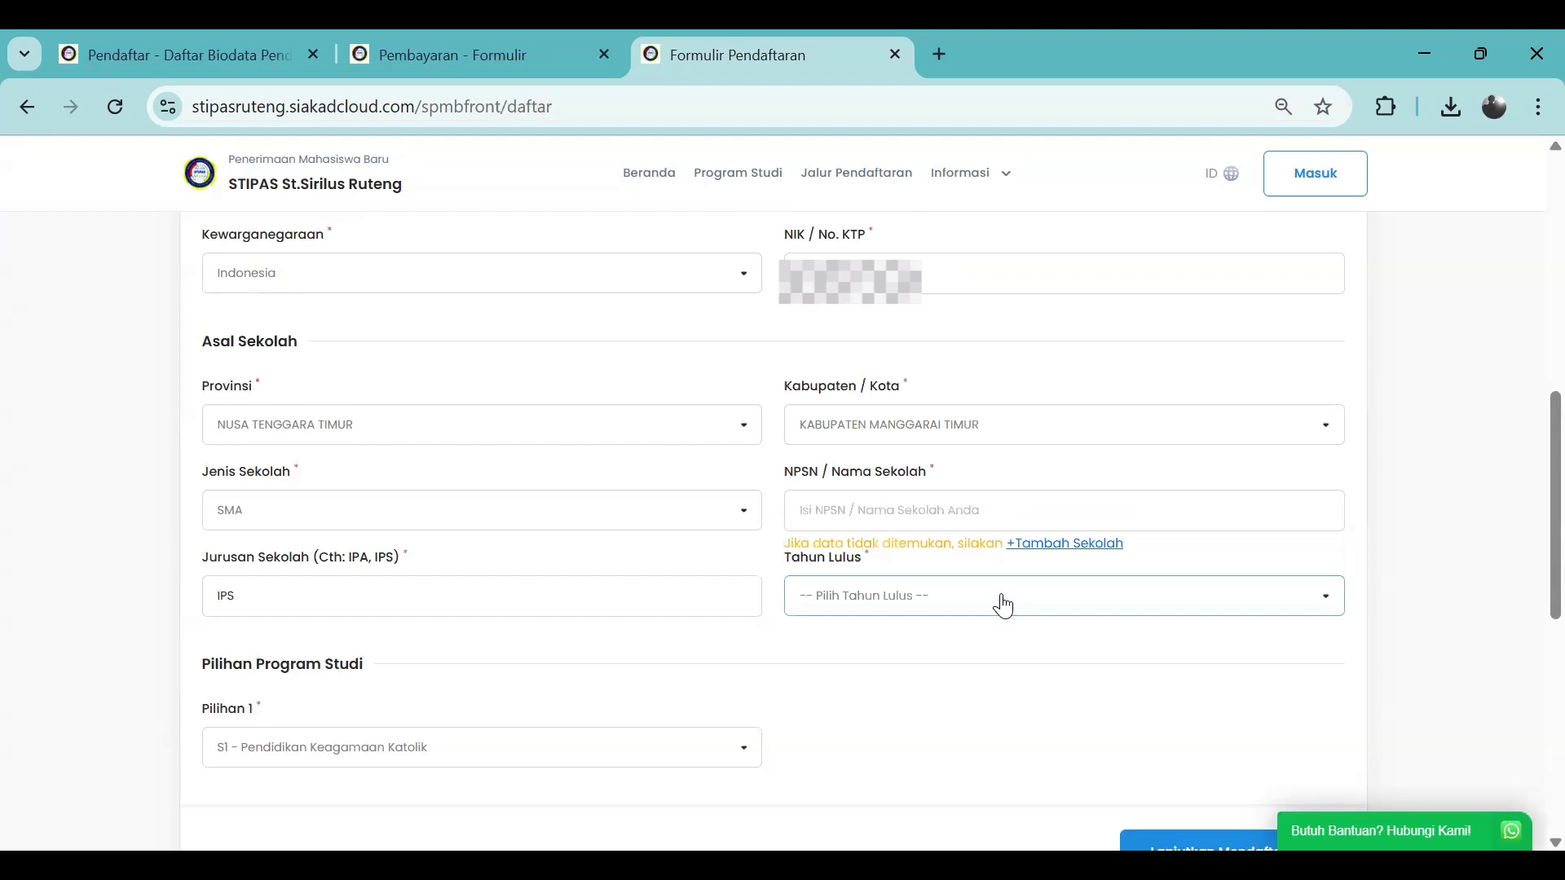
click(937, 505)
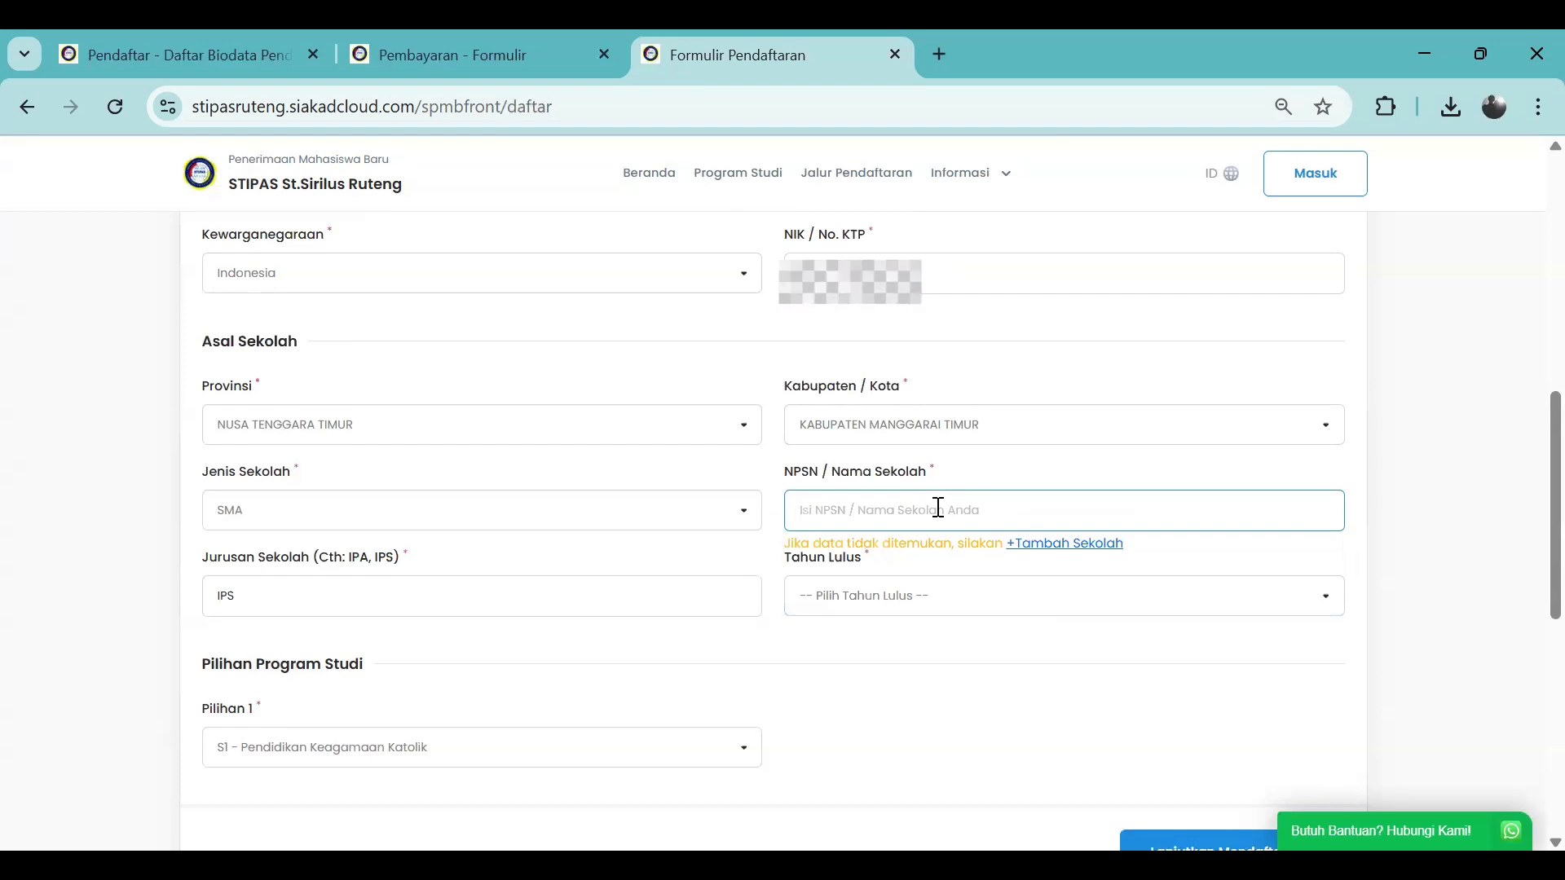
text(sman 1 el)
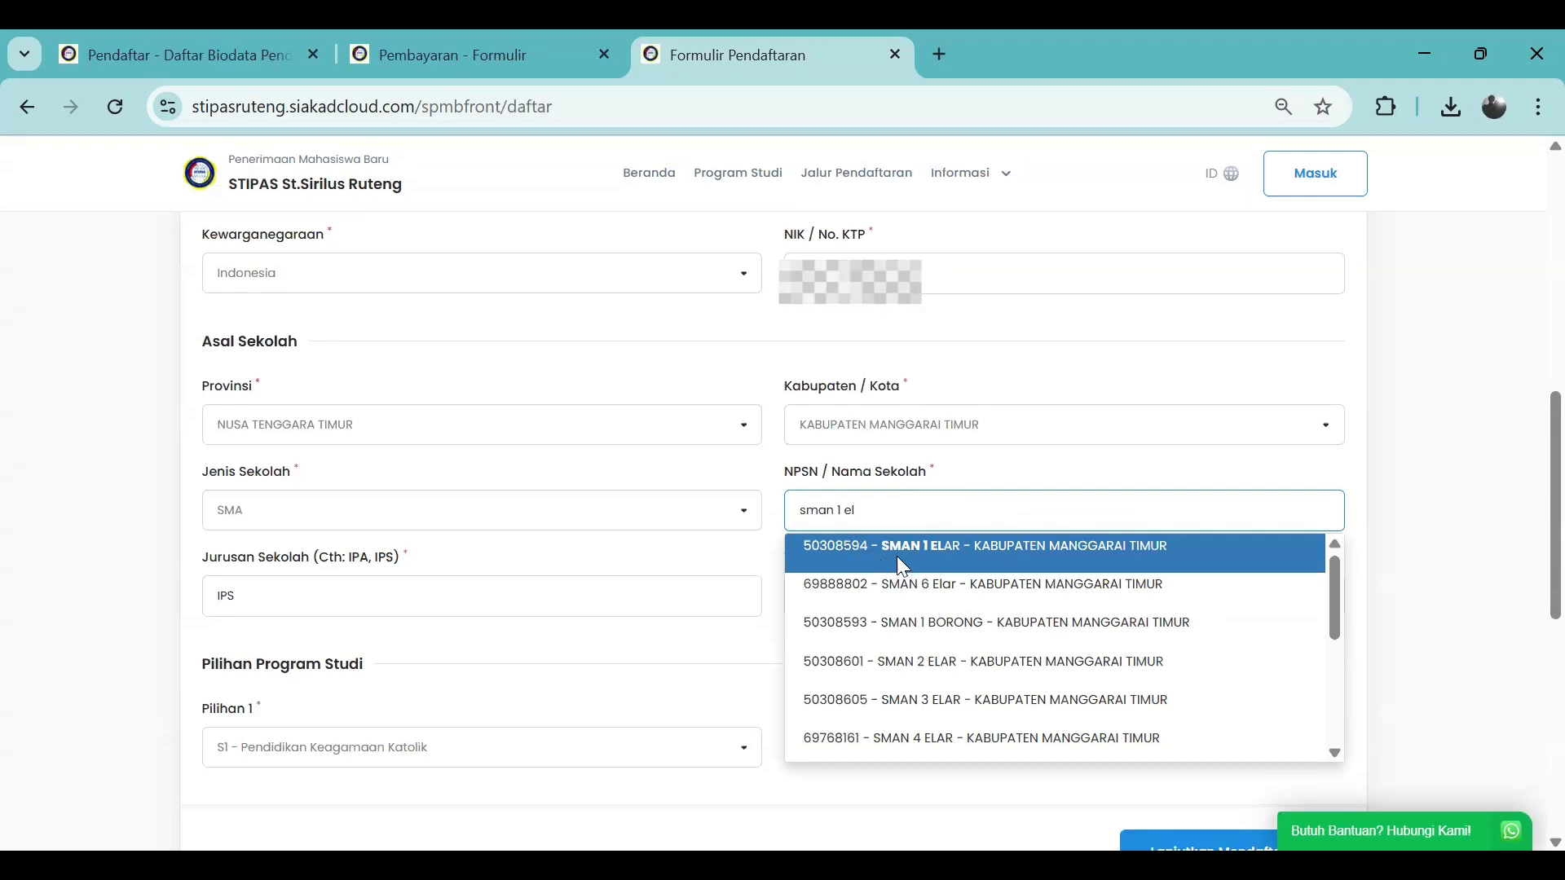
Pick 50308594 - SMAN 1 ELAR as school, graduation year 2019, then review the form
click(981, 553)
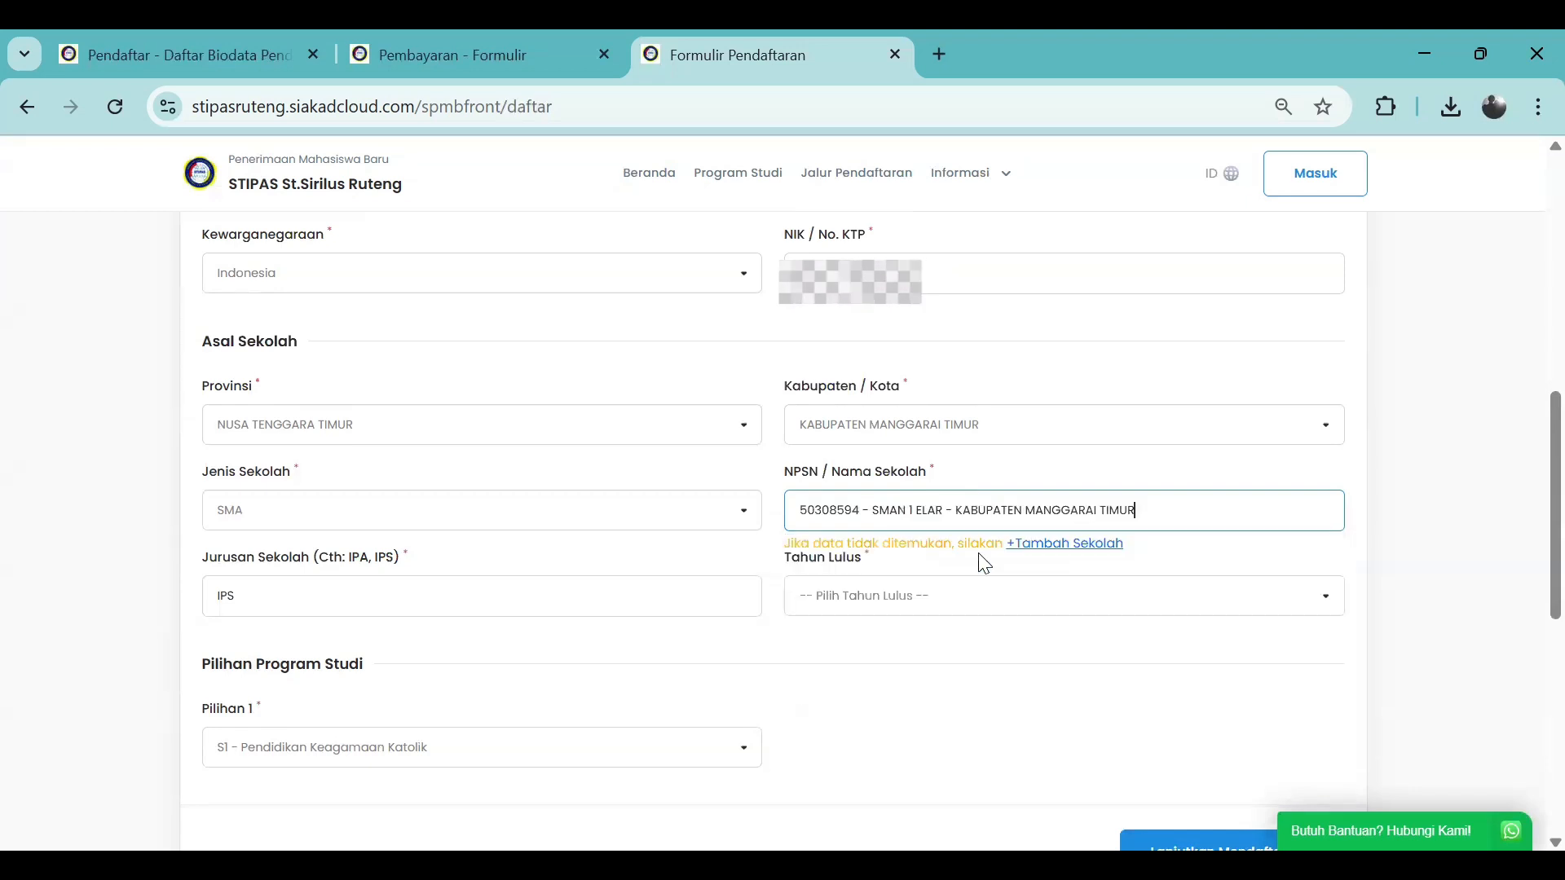
click(915, 600)
scroll(930, 524, down, 5)
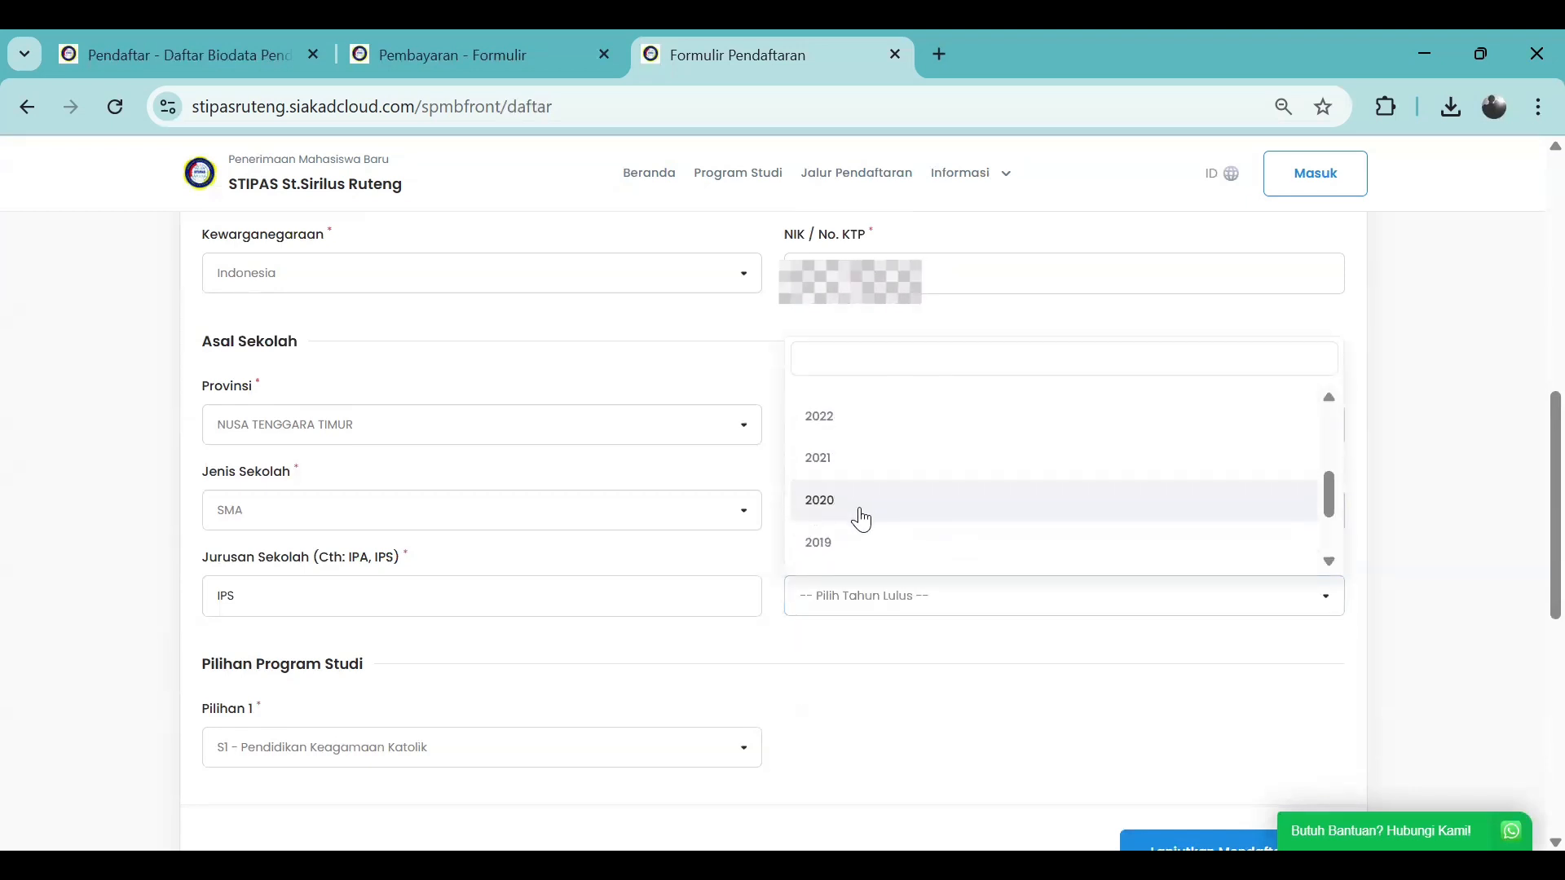
click(847, 437)
scroll(842, 621, down, 3)
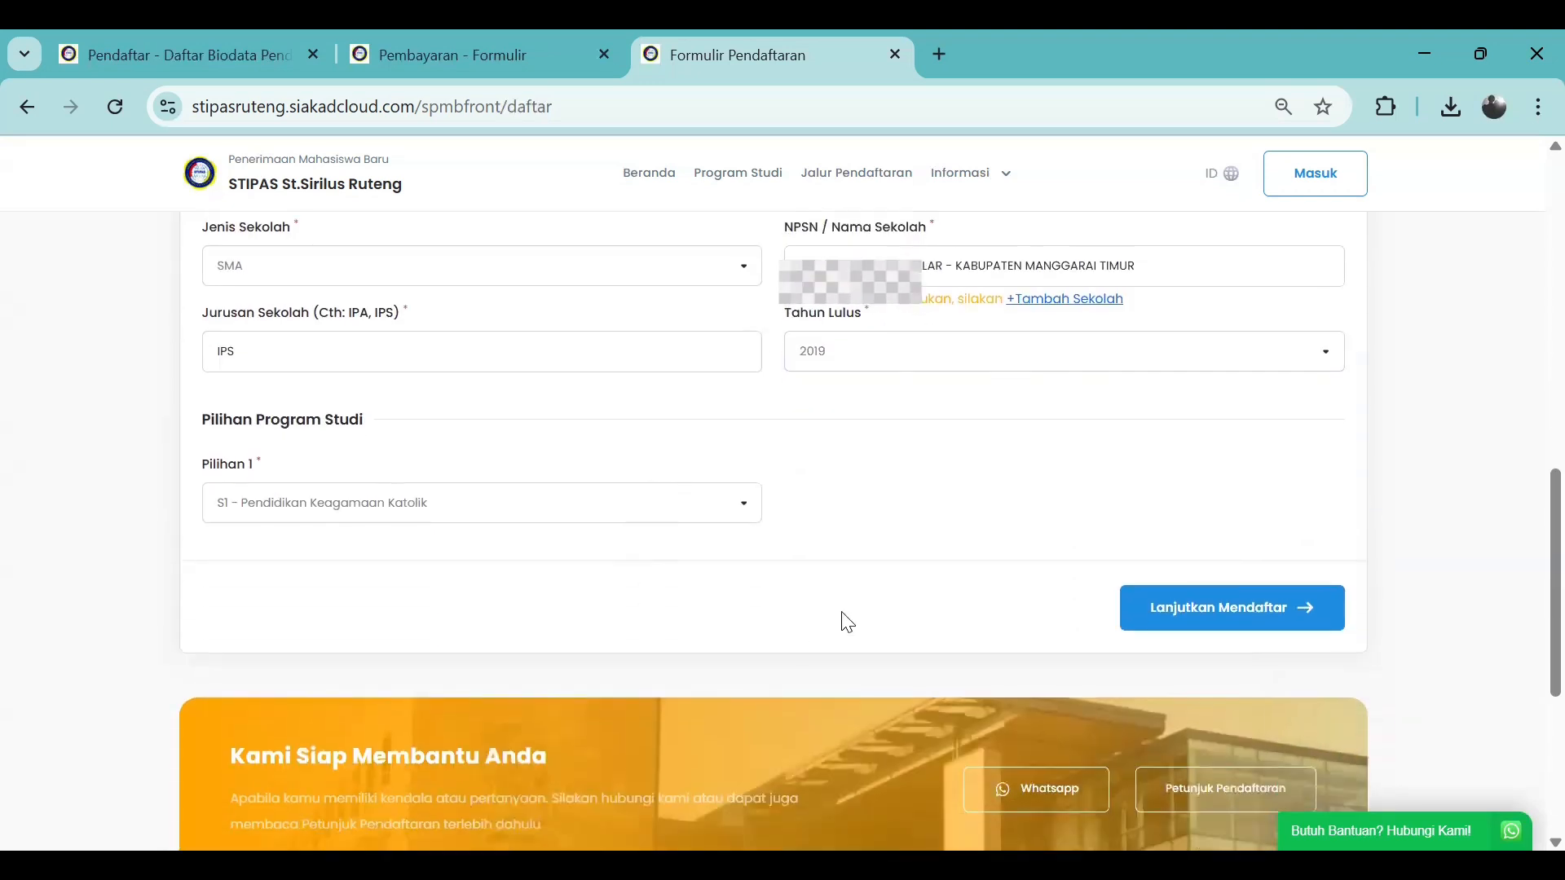
scroll(847, 617, up, 4)
scroll(847, 617, up, 3)
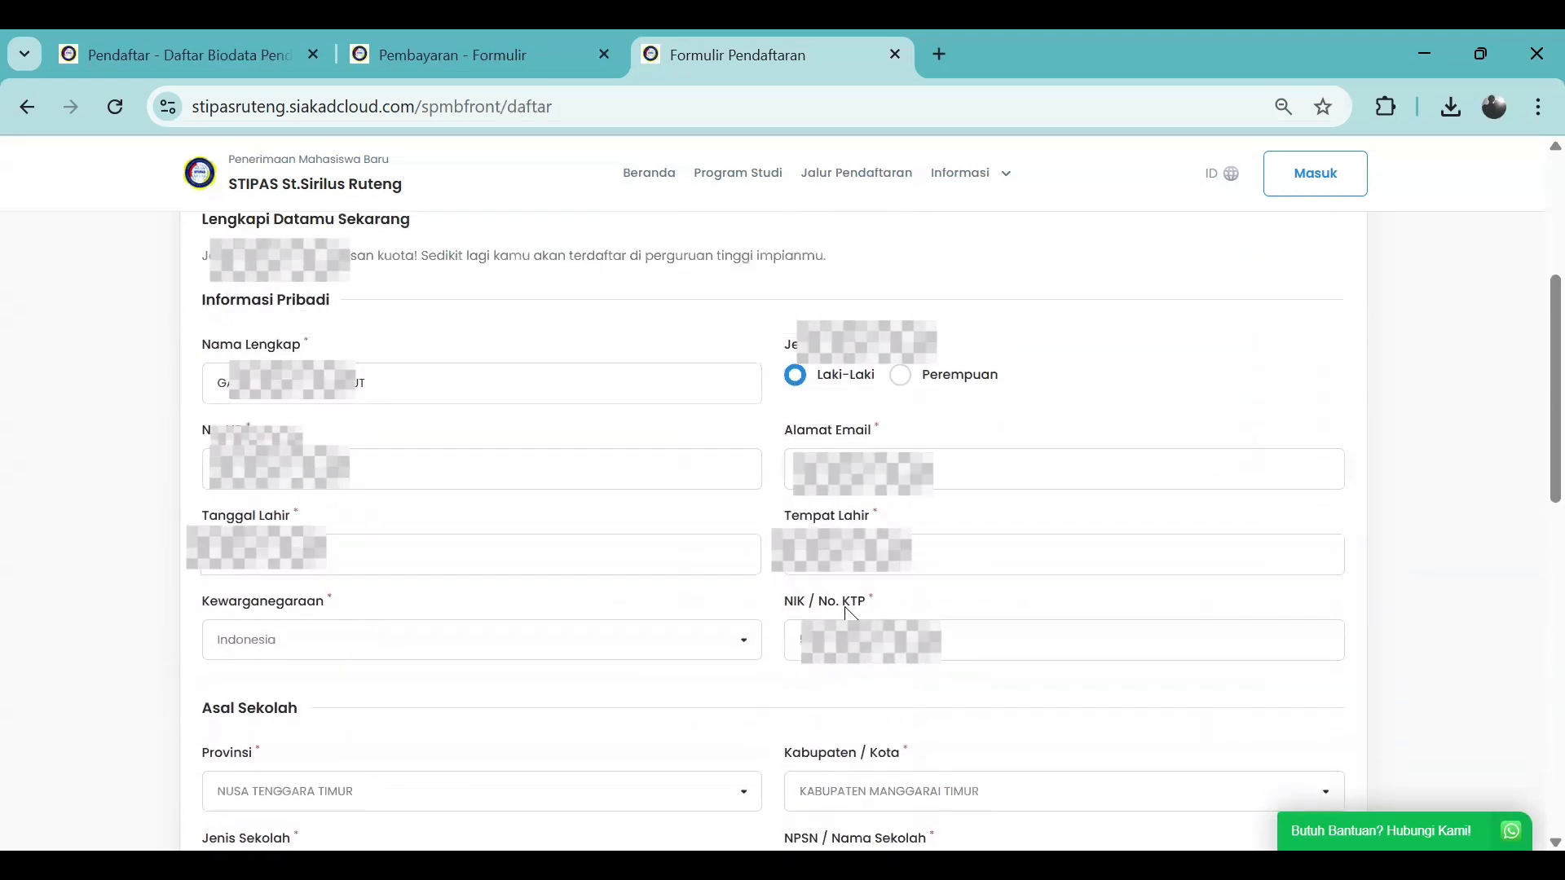
scroll(847, 611, down, 6)
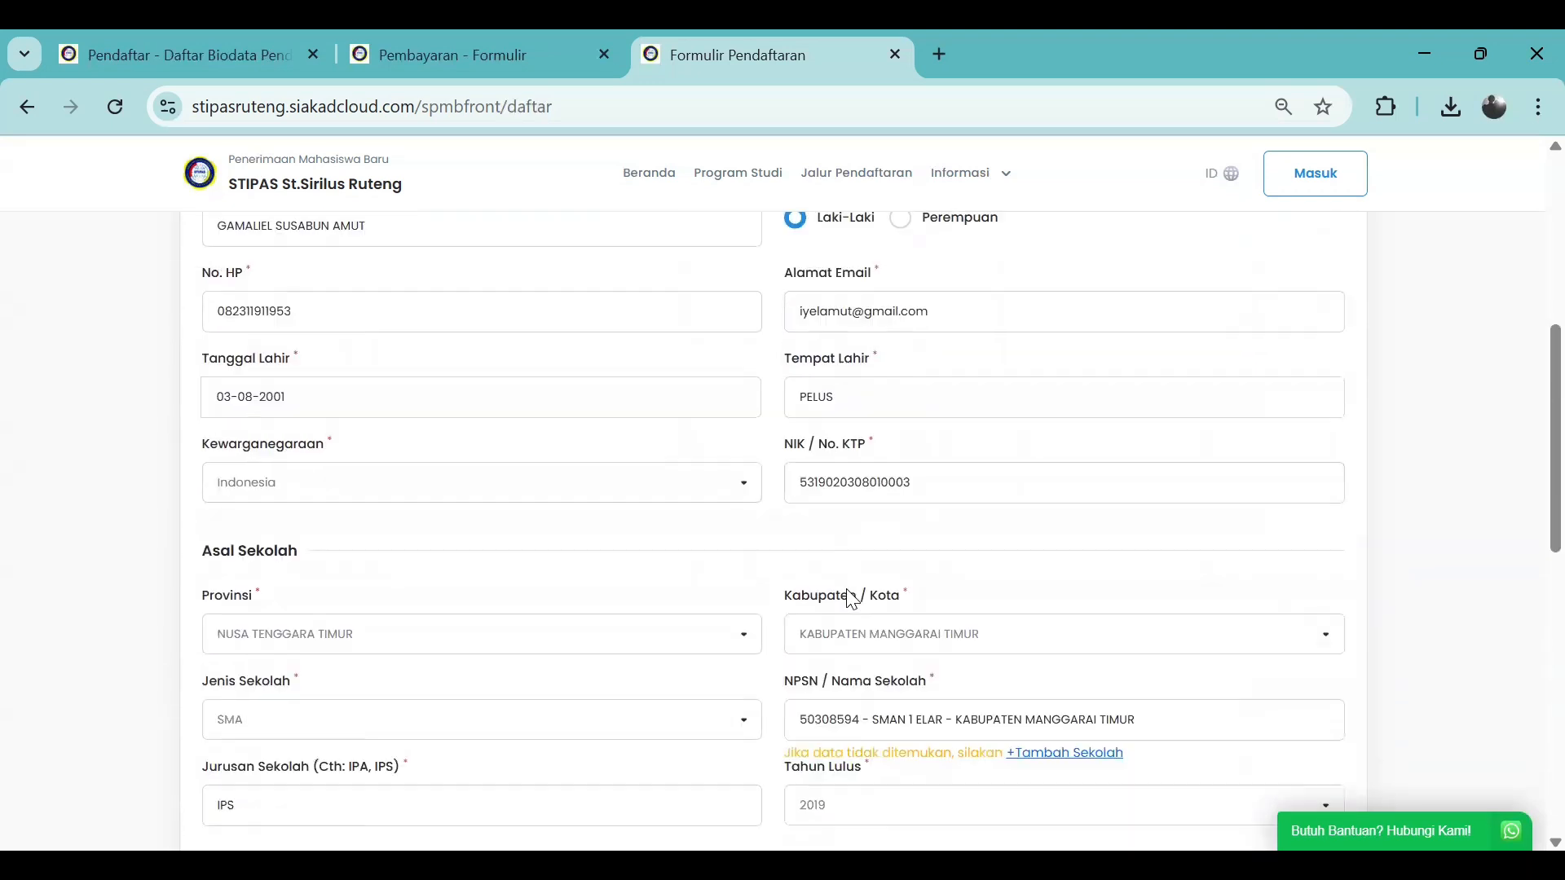
scroll(845, 598, up, 2)
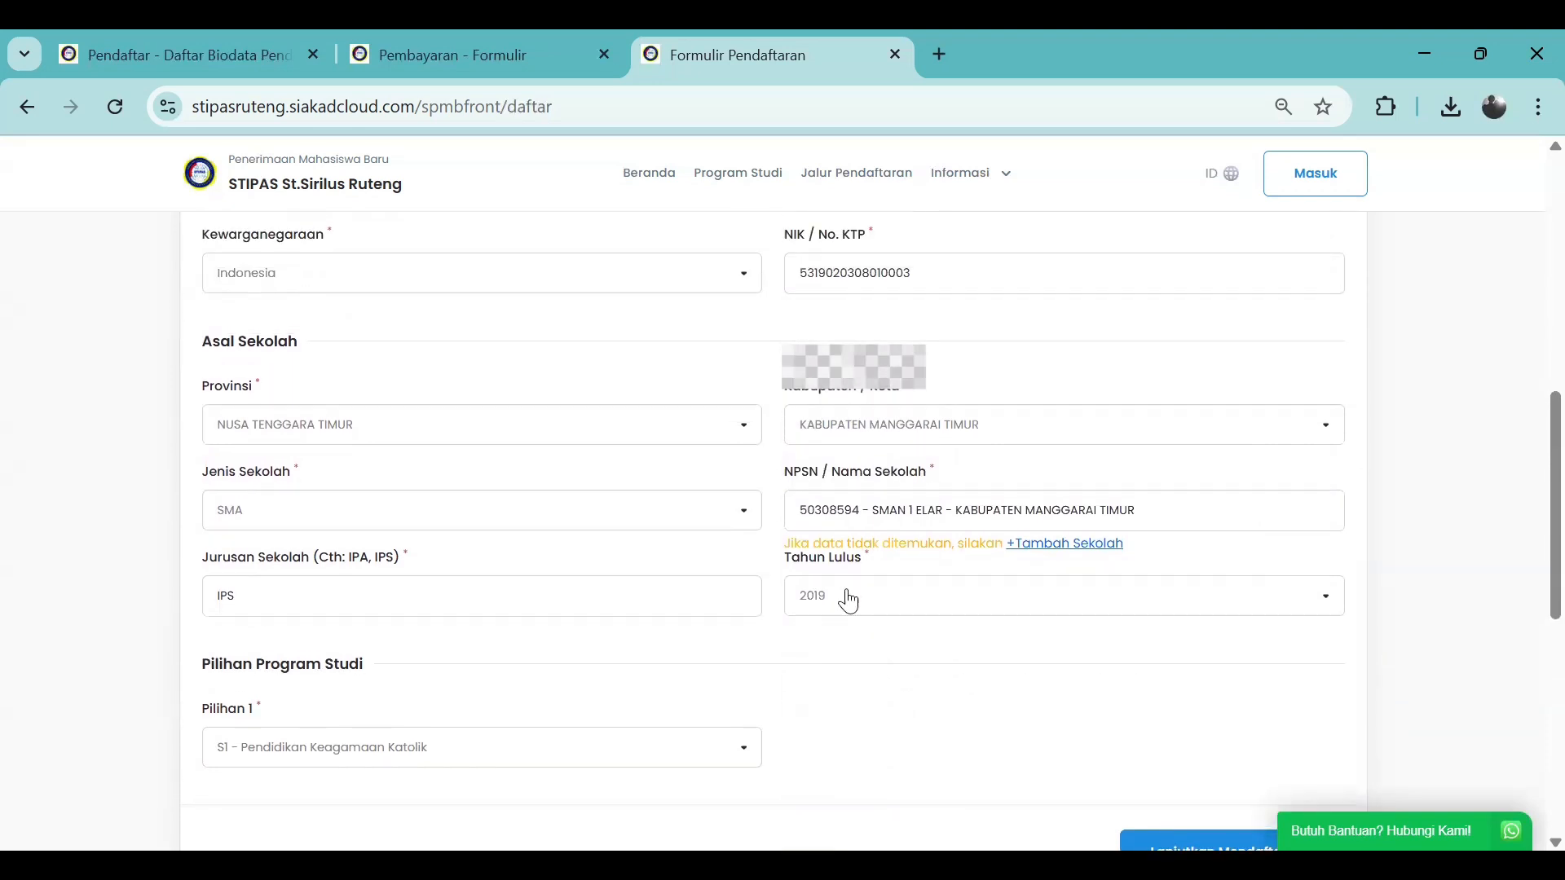
scroll(845, 598, down, 2)
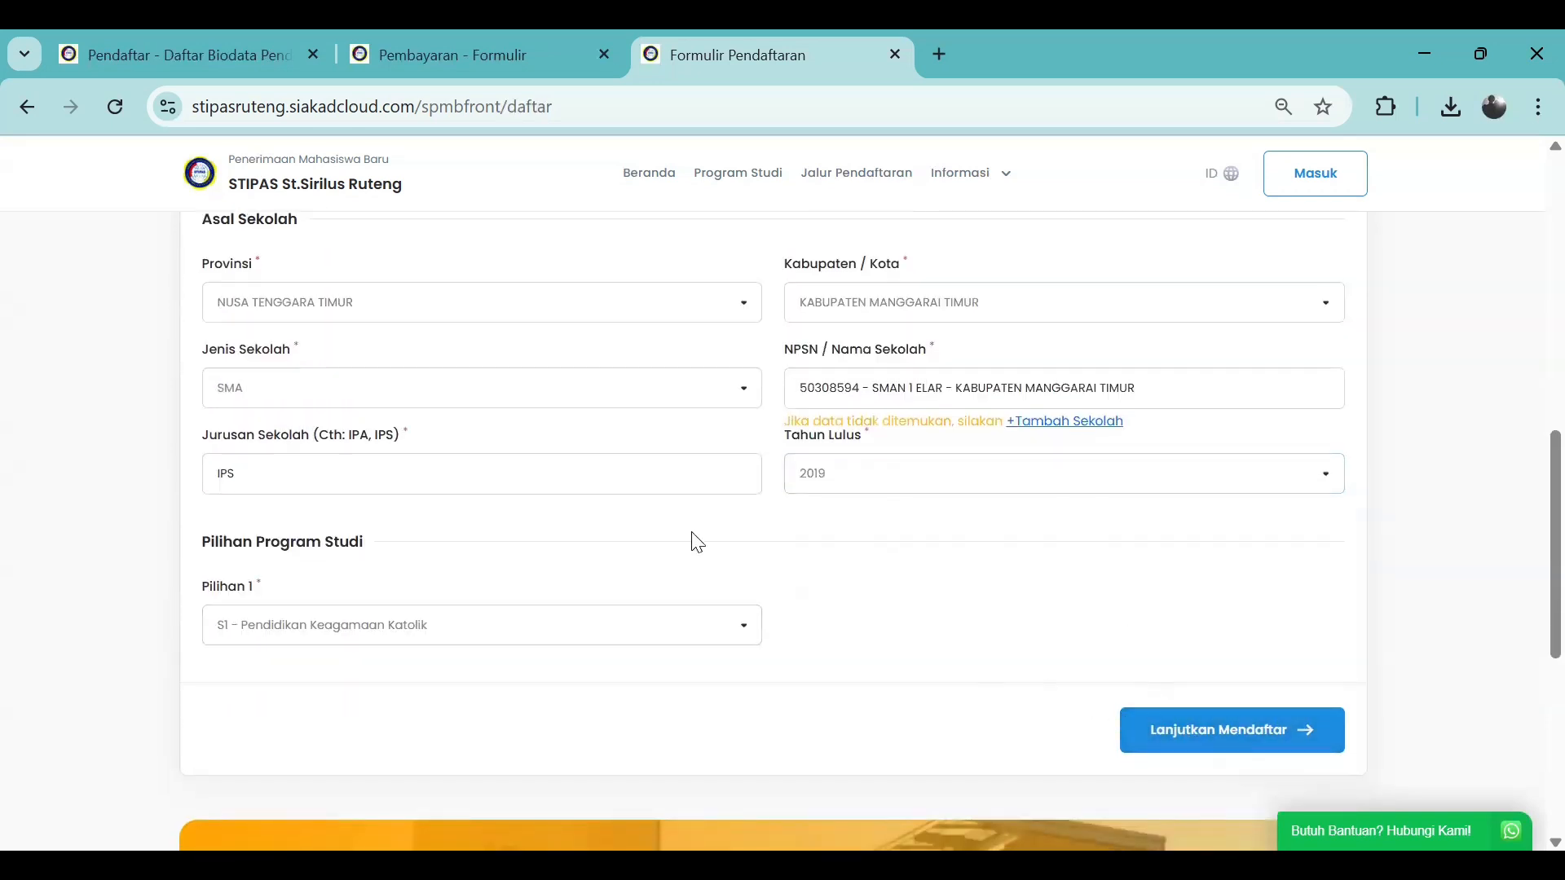
scroll(880, 436, up, 2)
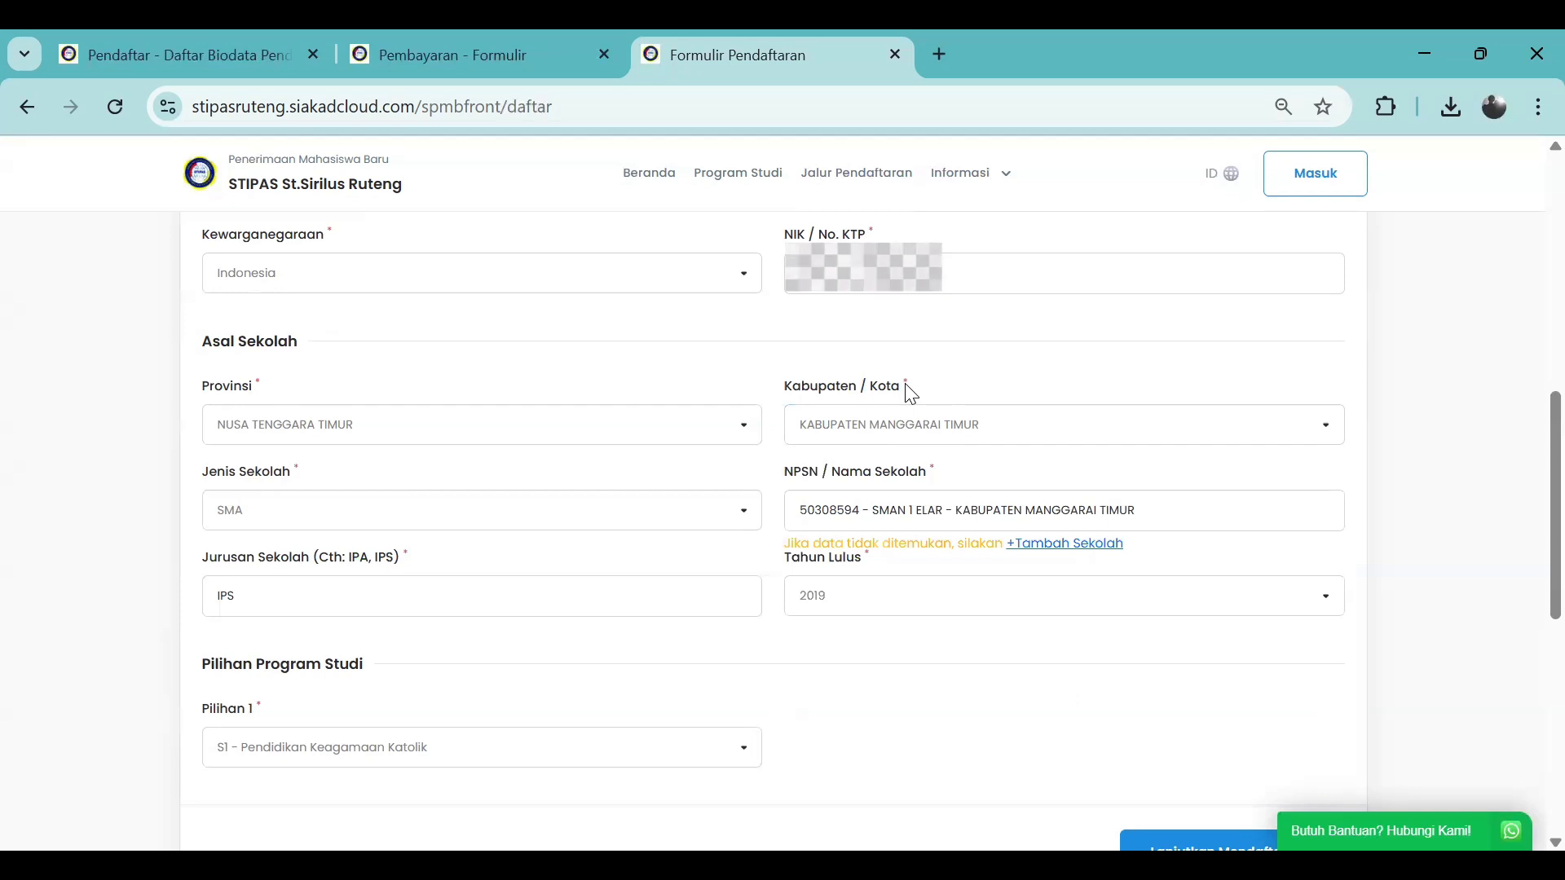
scroll(911, 394, down, 3)
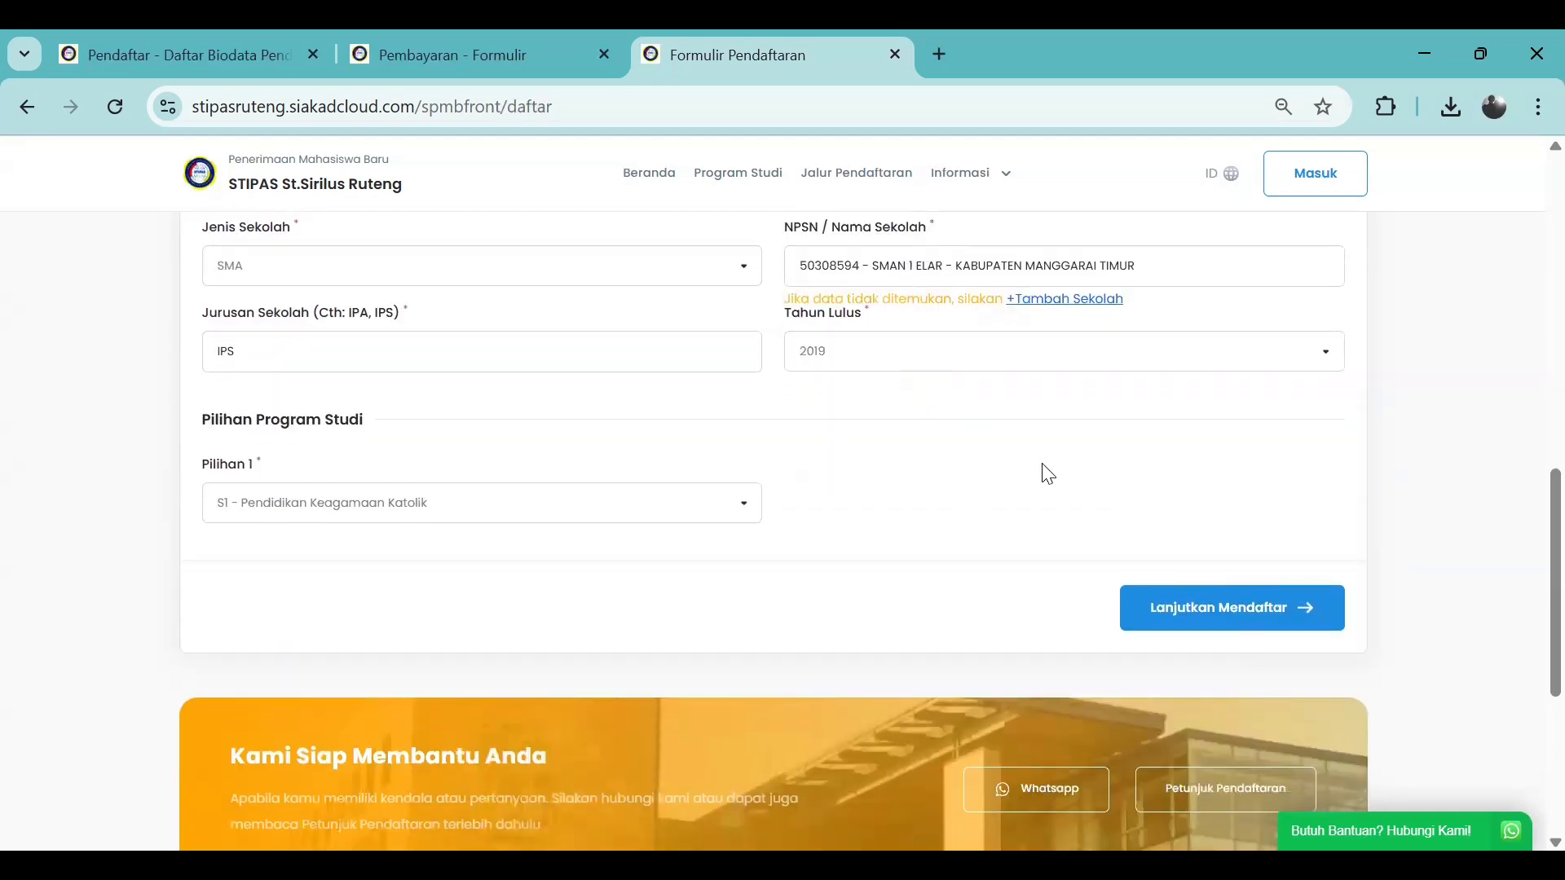
Review the data summary, tick the consent checkbox and proceed to payment
click(1209, 618)
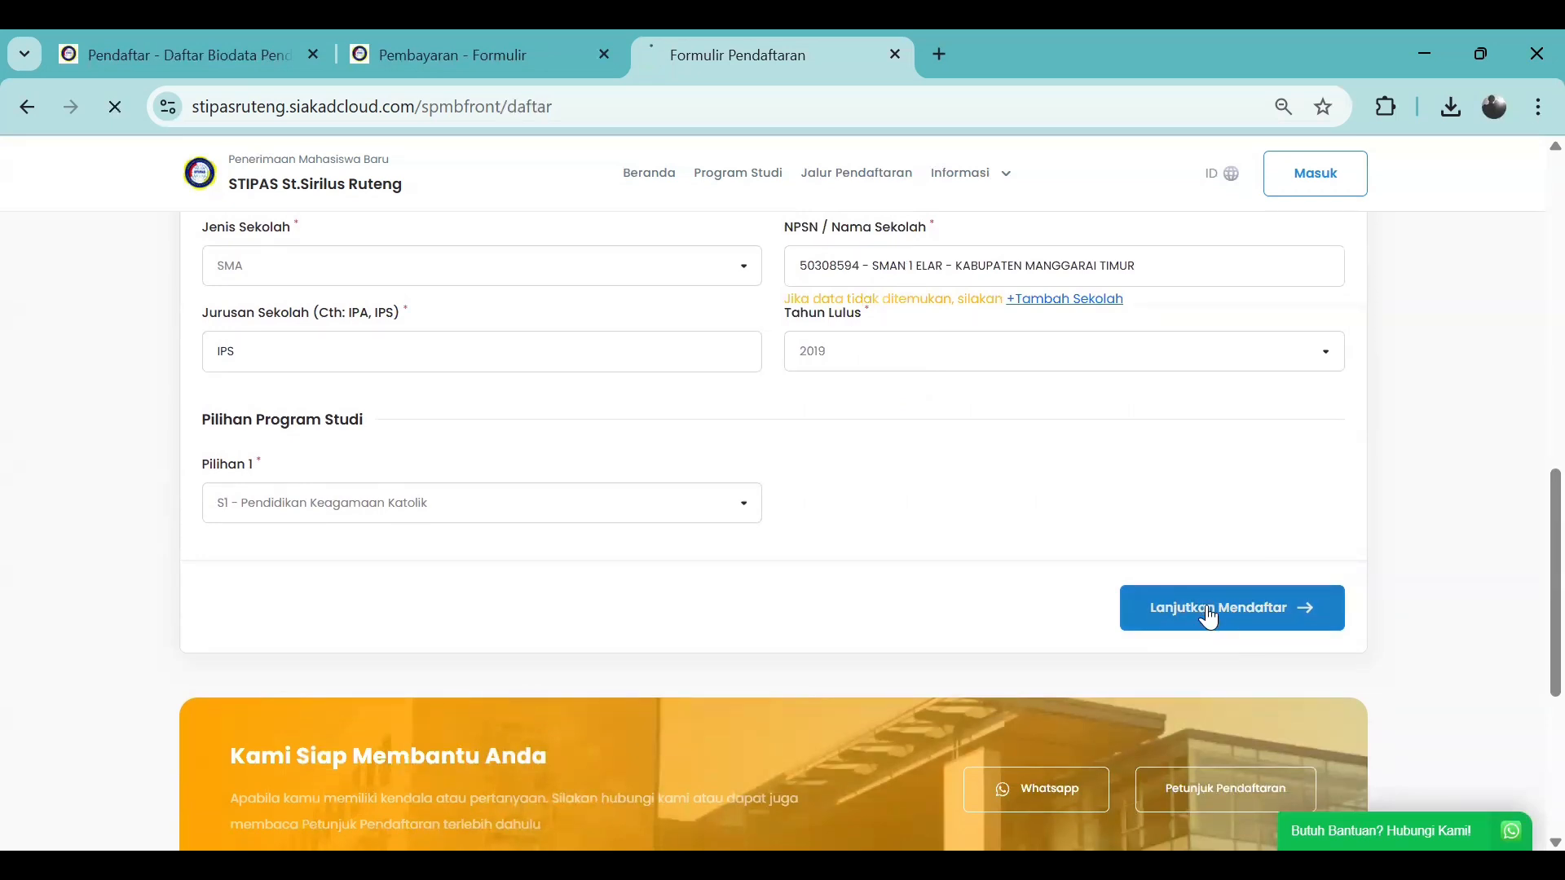
scroll(694, 539, down, 3)
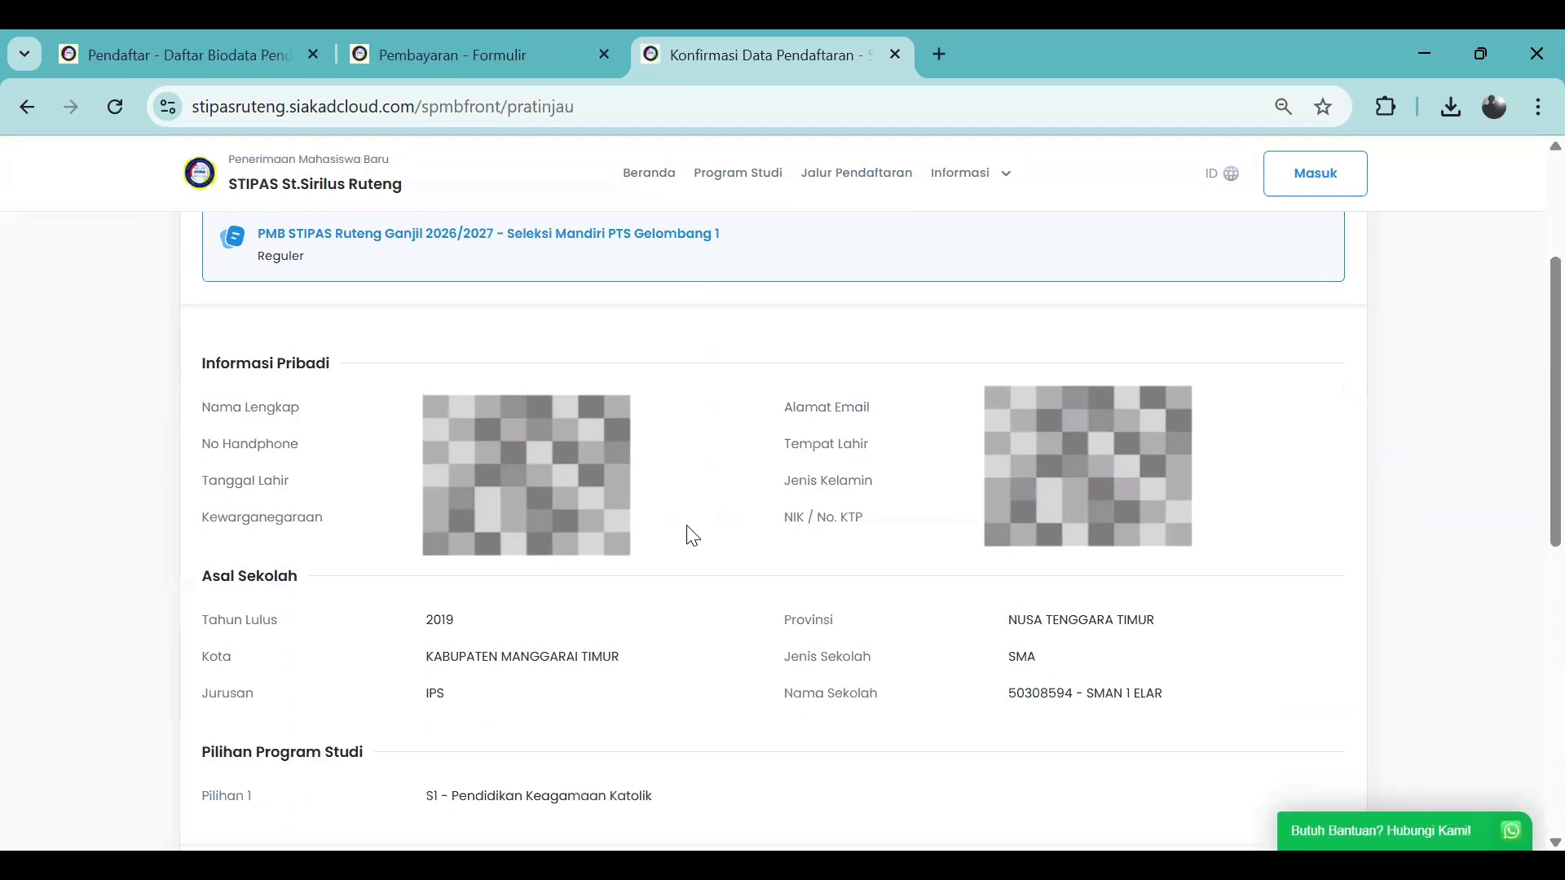
scroll(687, 526, down, 1)
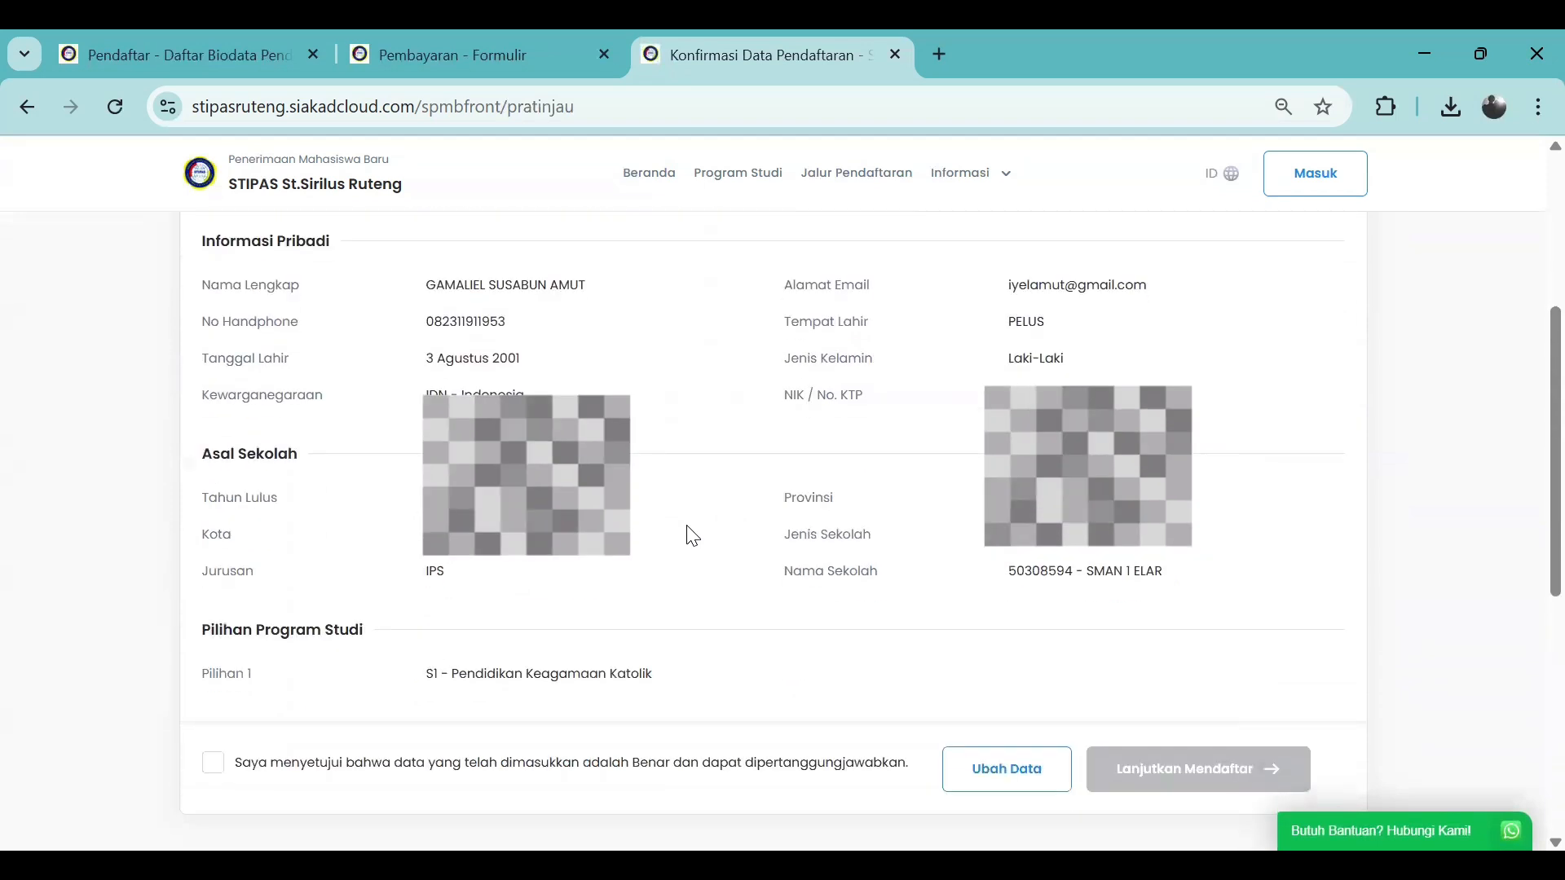
scroll(687, 527, up, 1)
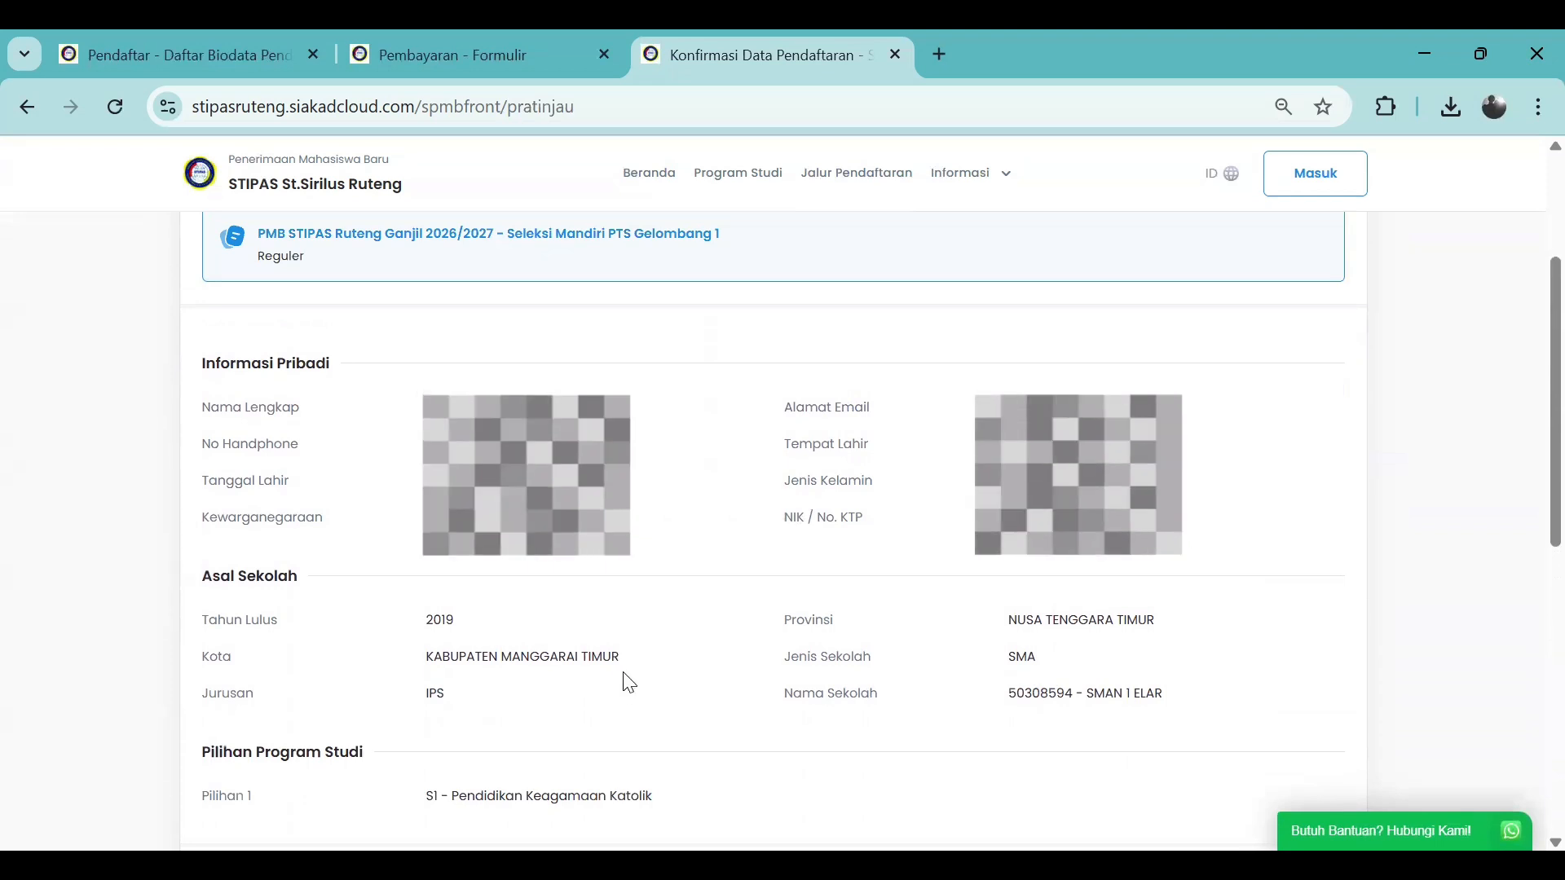
scroll(628, 681, down, 1)
scroll(650, 640, up, 1)
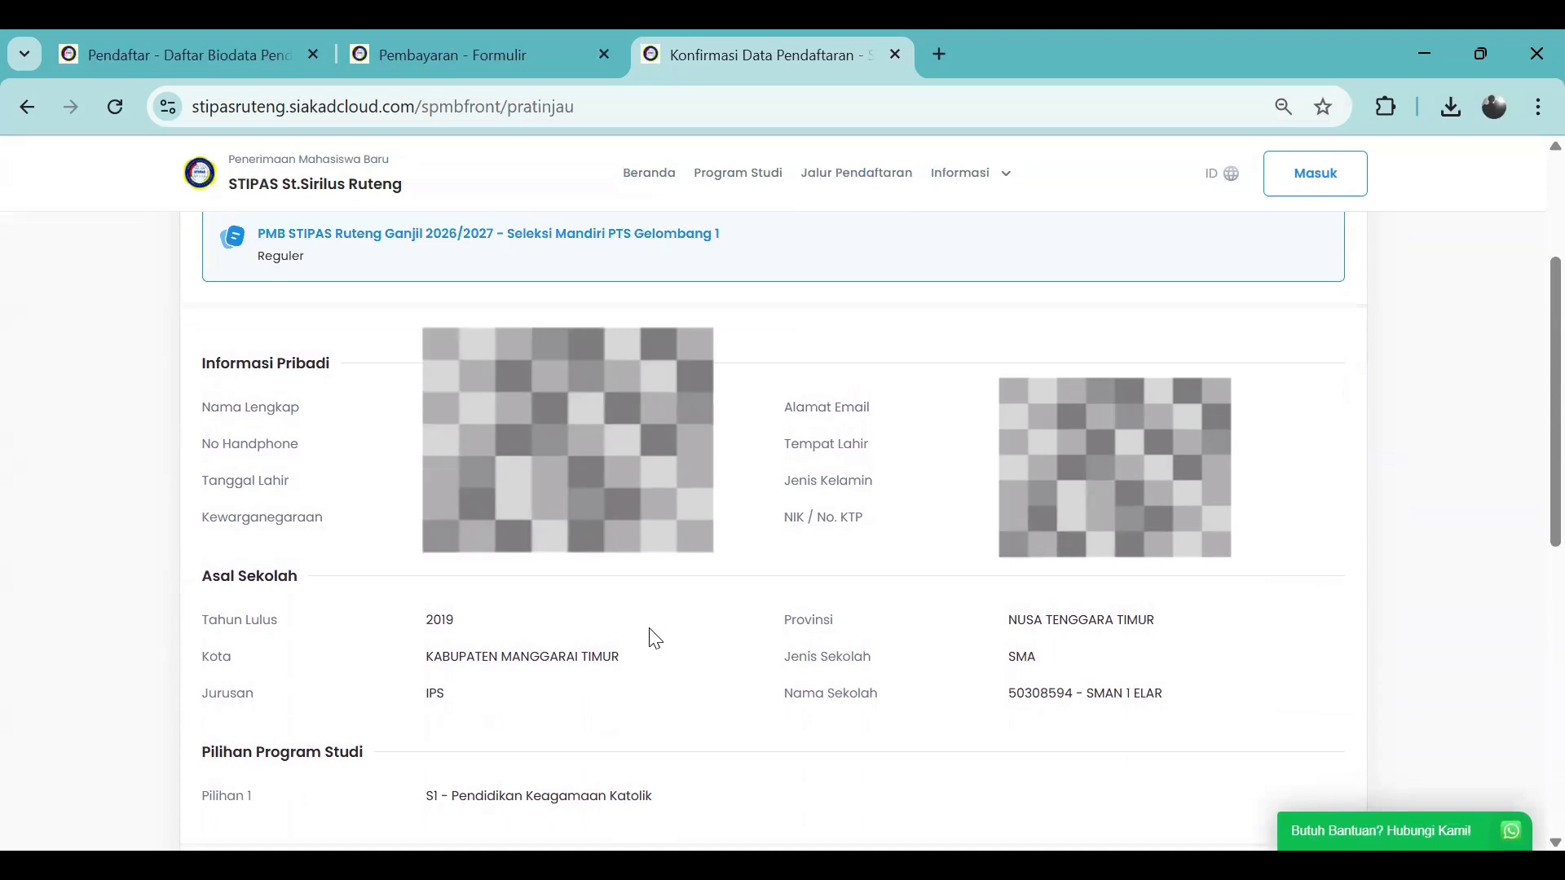
scroll(650, 640, down, 2)
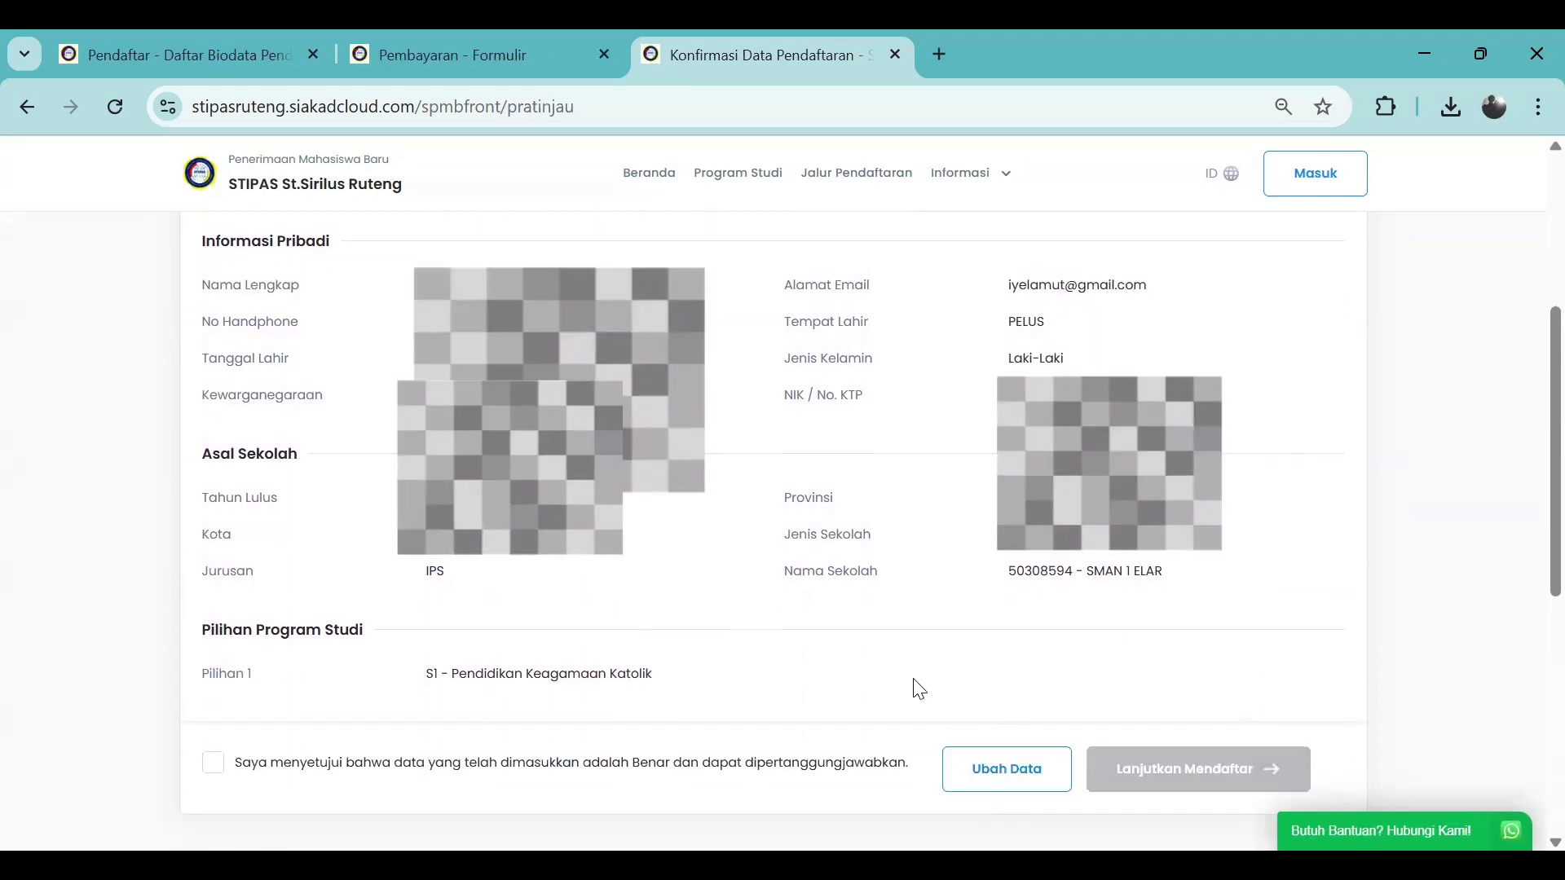
scroll(499, 611, up, 1)
scroll(499, 611, down, 1)
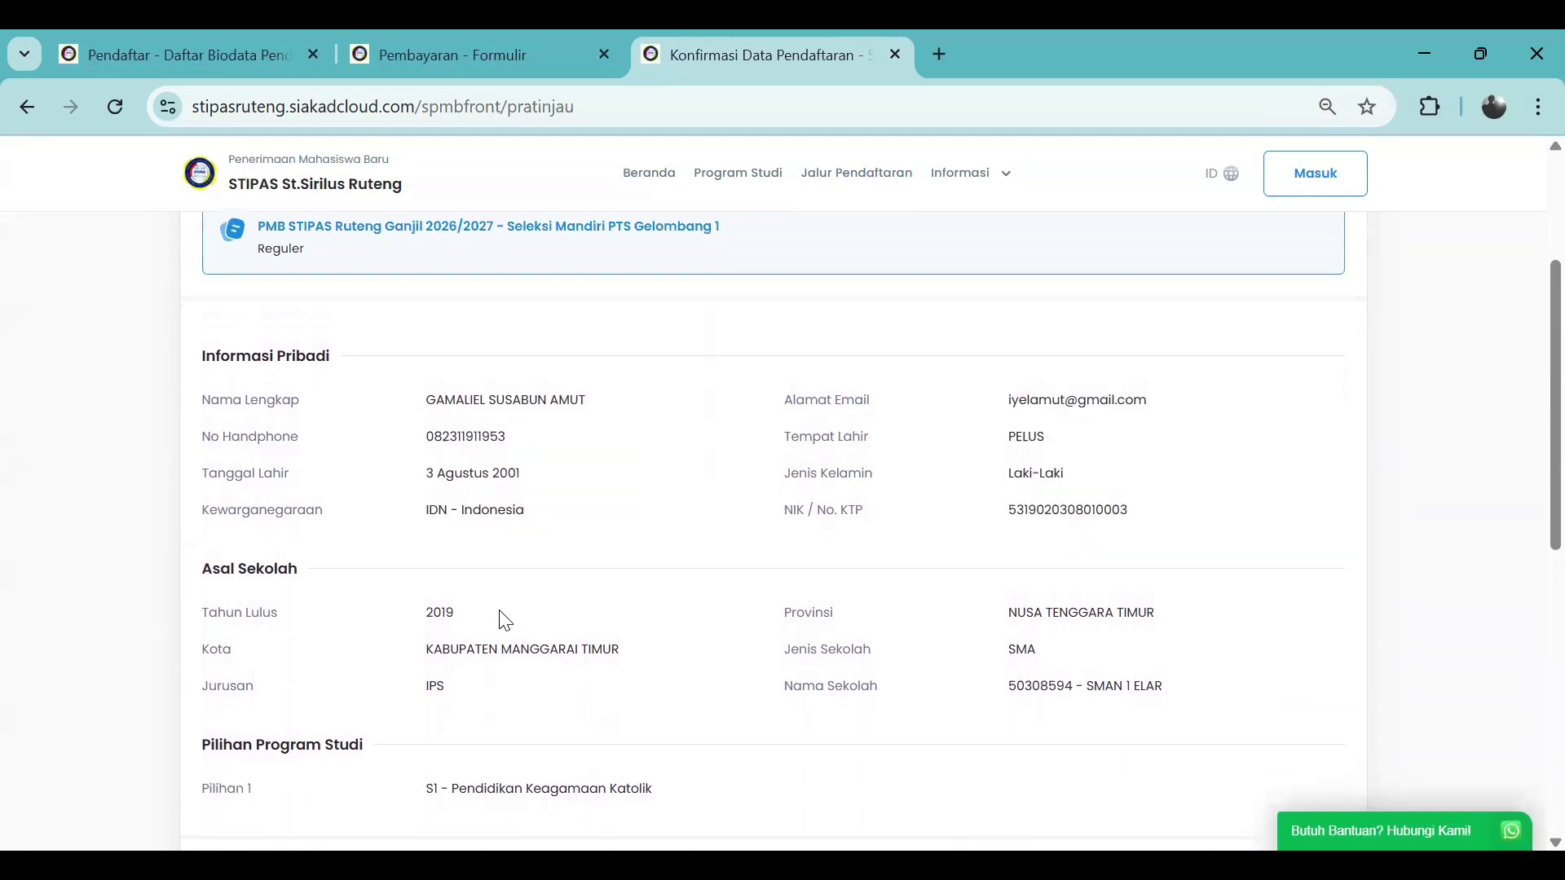
click(215, 766)
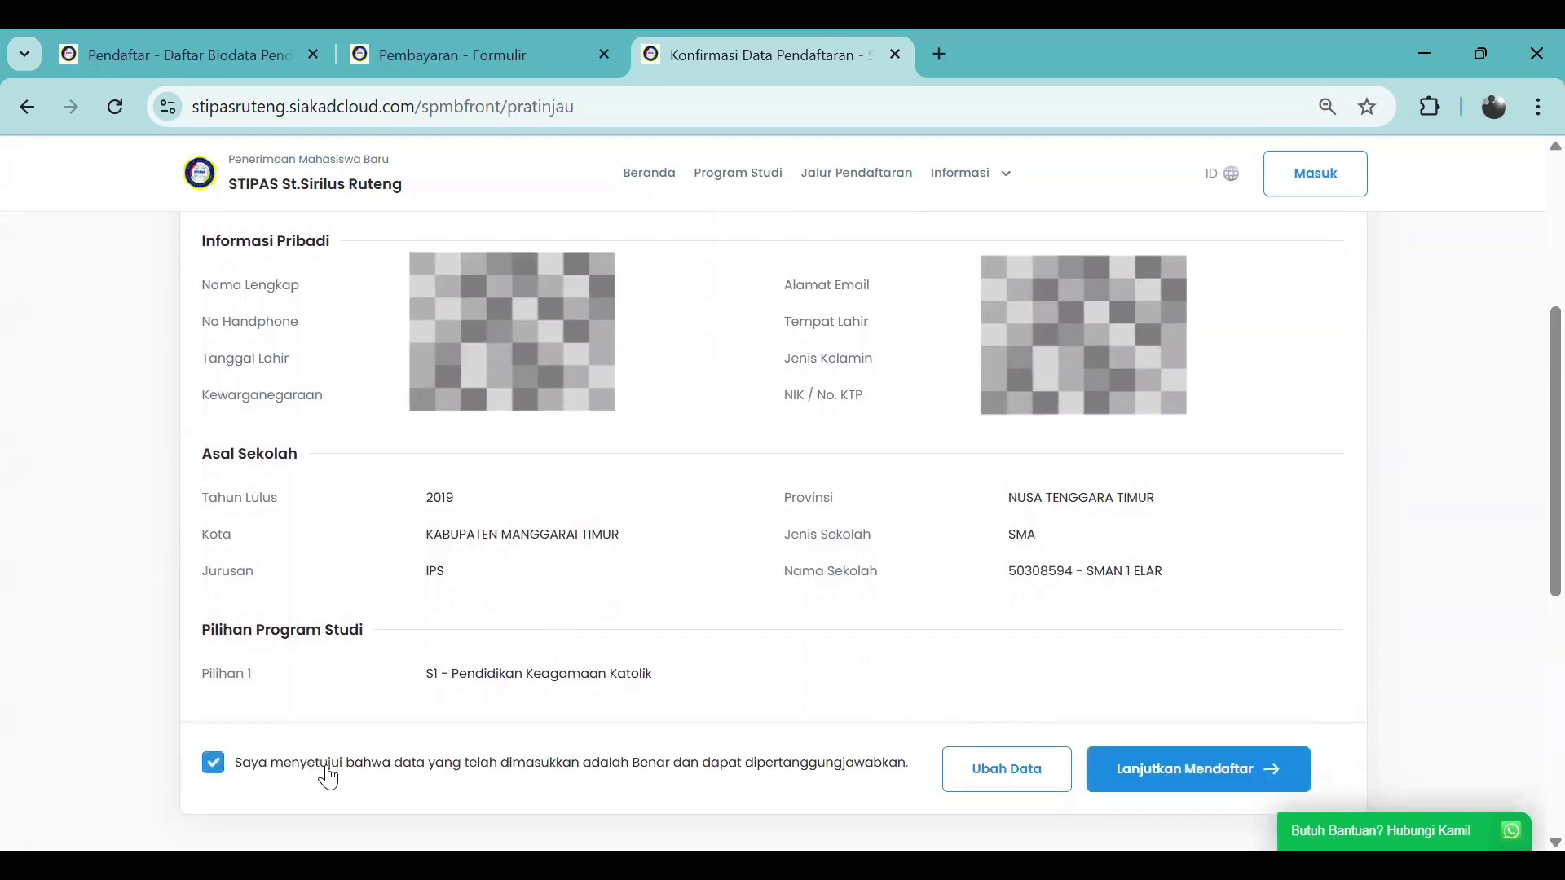
click(1164, 772)
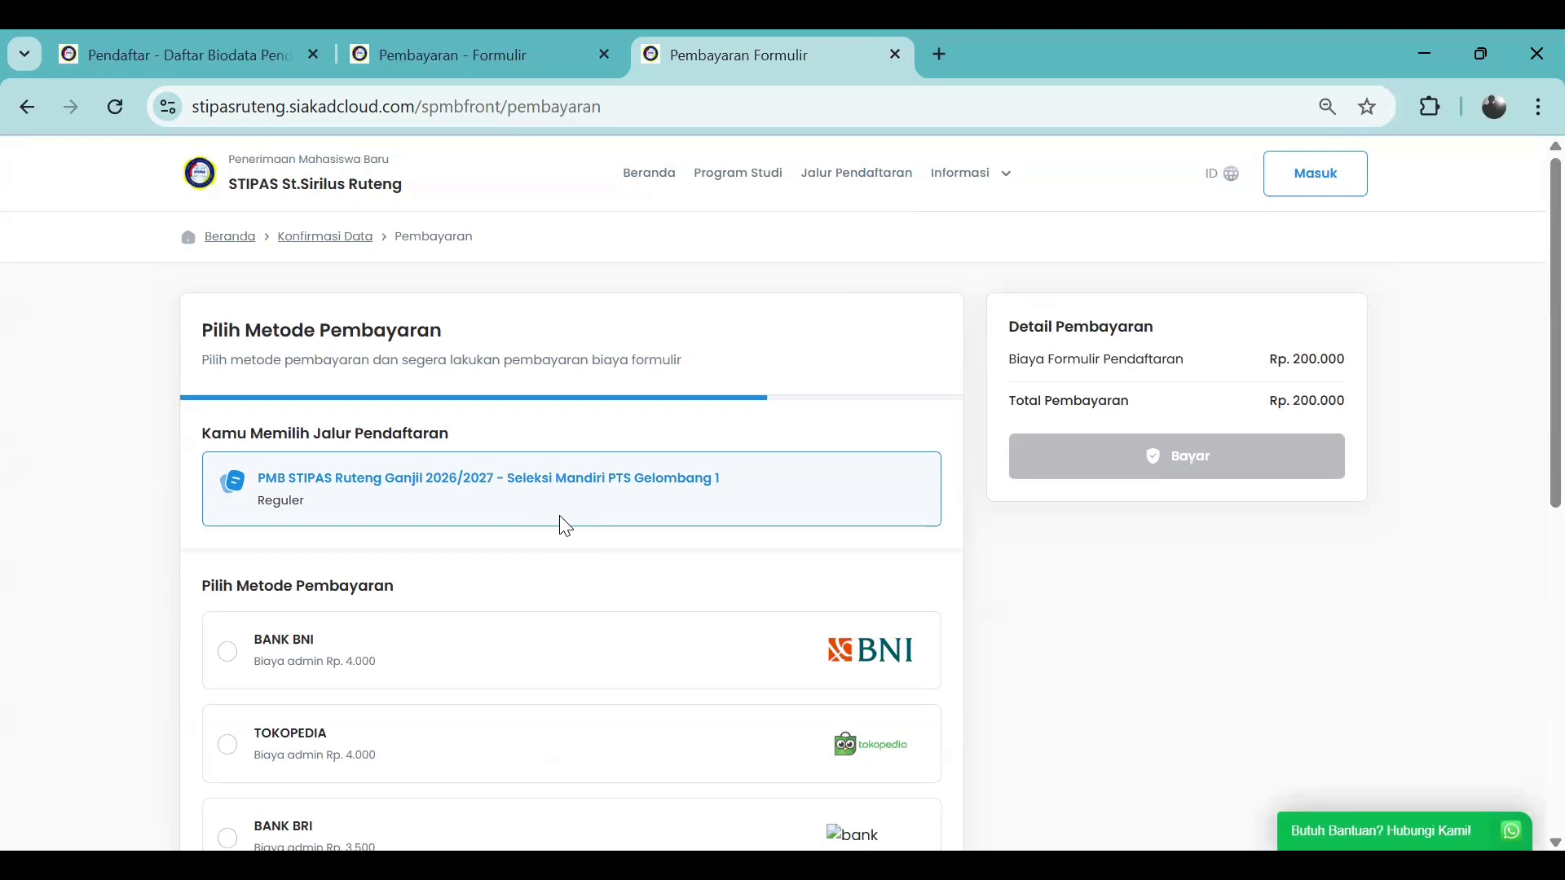
Pay the Rp. 200.000 form fee via BANK BNI and review the generated virtual account
scroll(565, 527, down, 2)
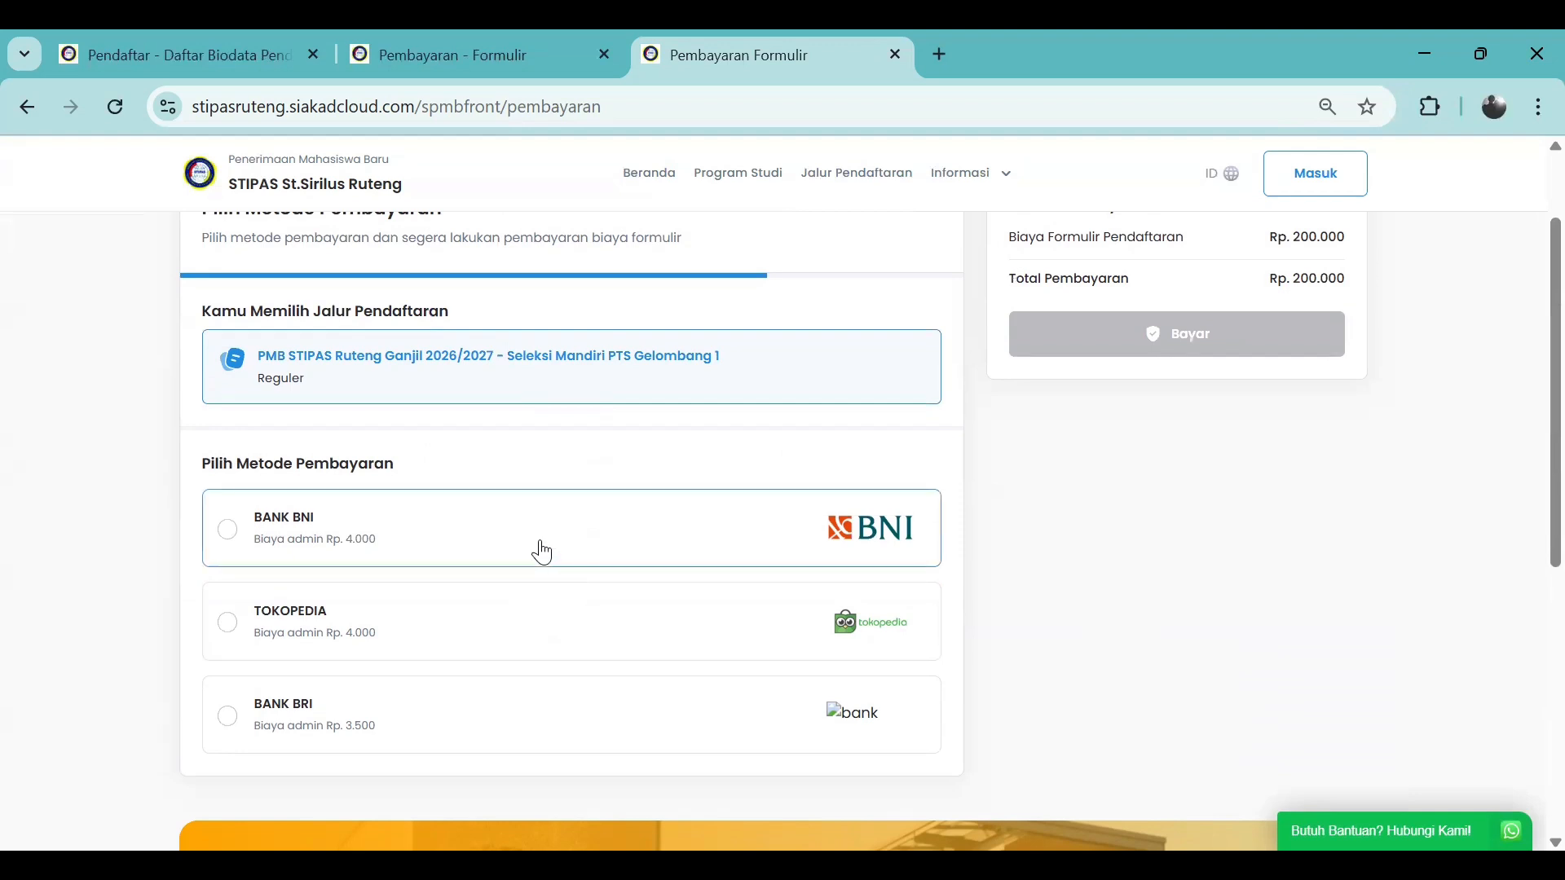
scroll(542, 553, up, 2)
scroll(542, 552, down, 2)
click(542, 553)
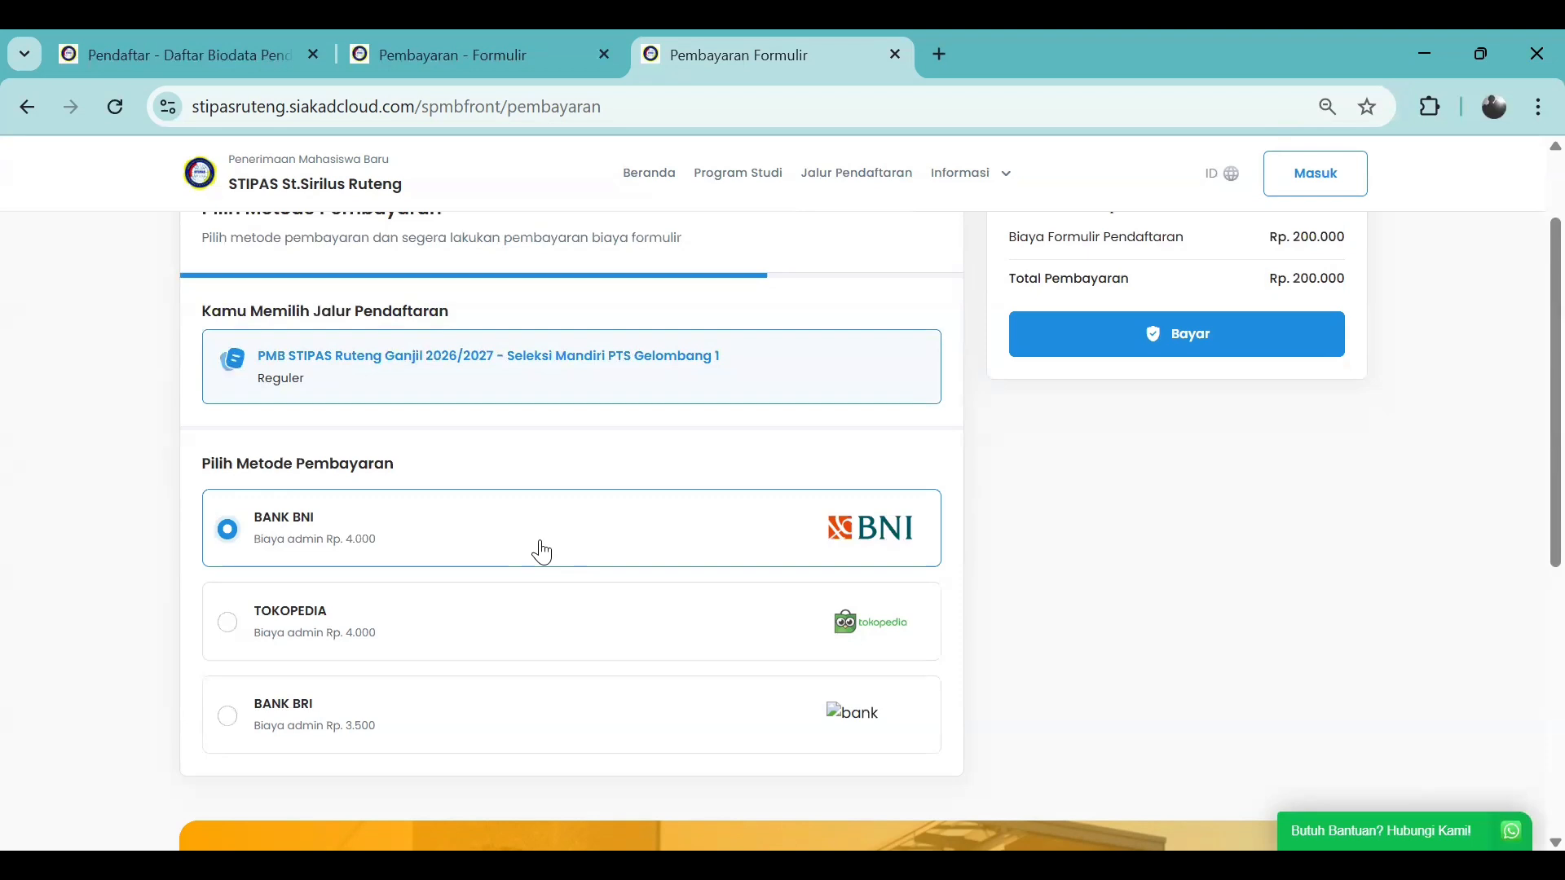
scroll(541, 552, up, 2)
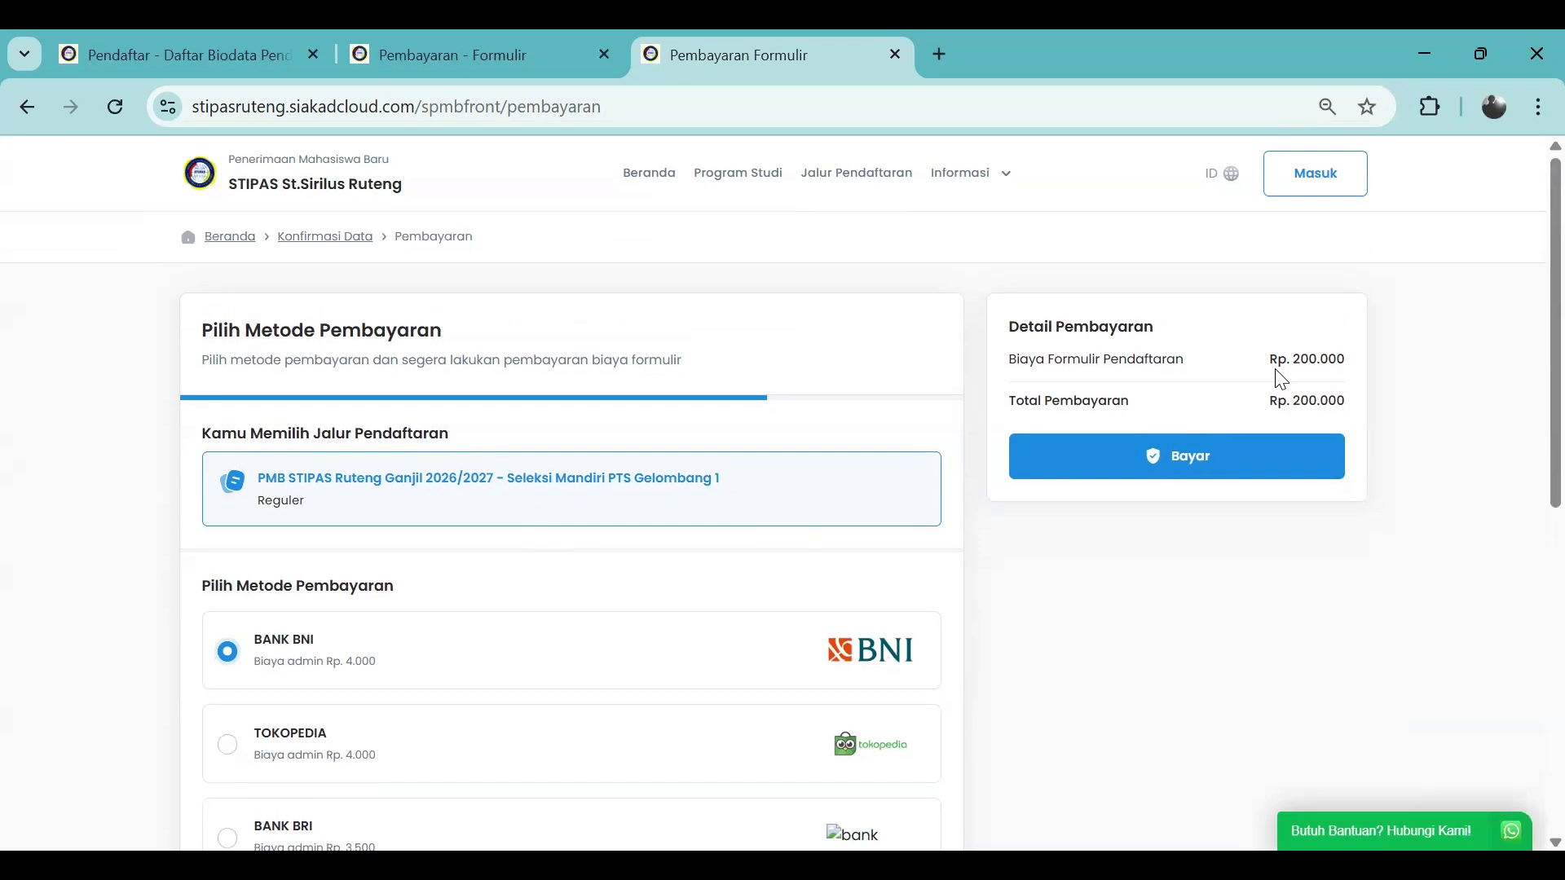
scroll(1280, 379, down, 2)
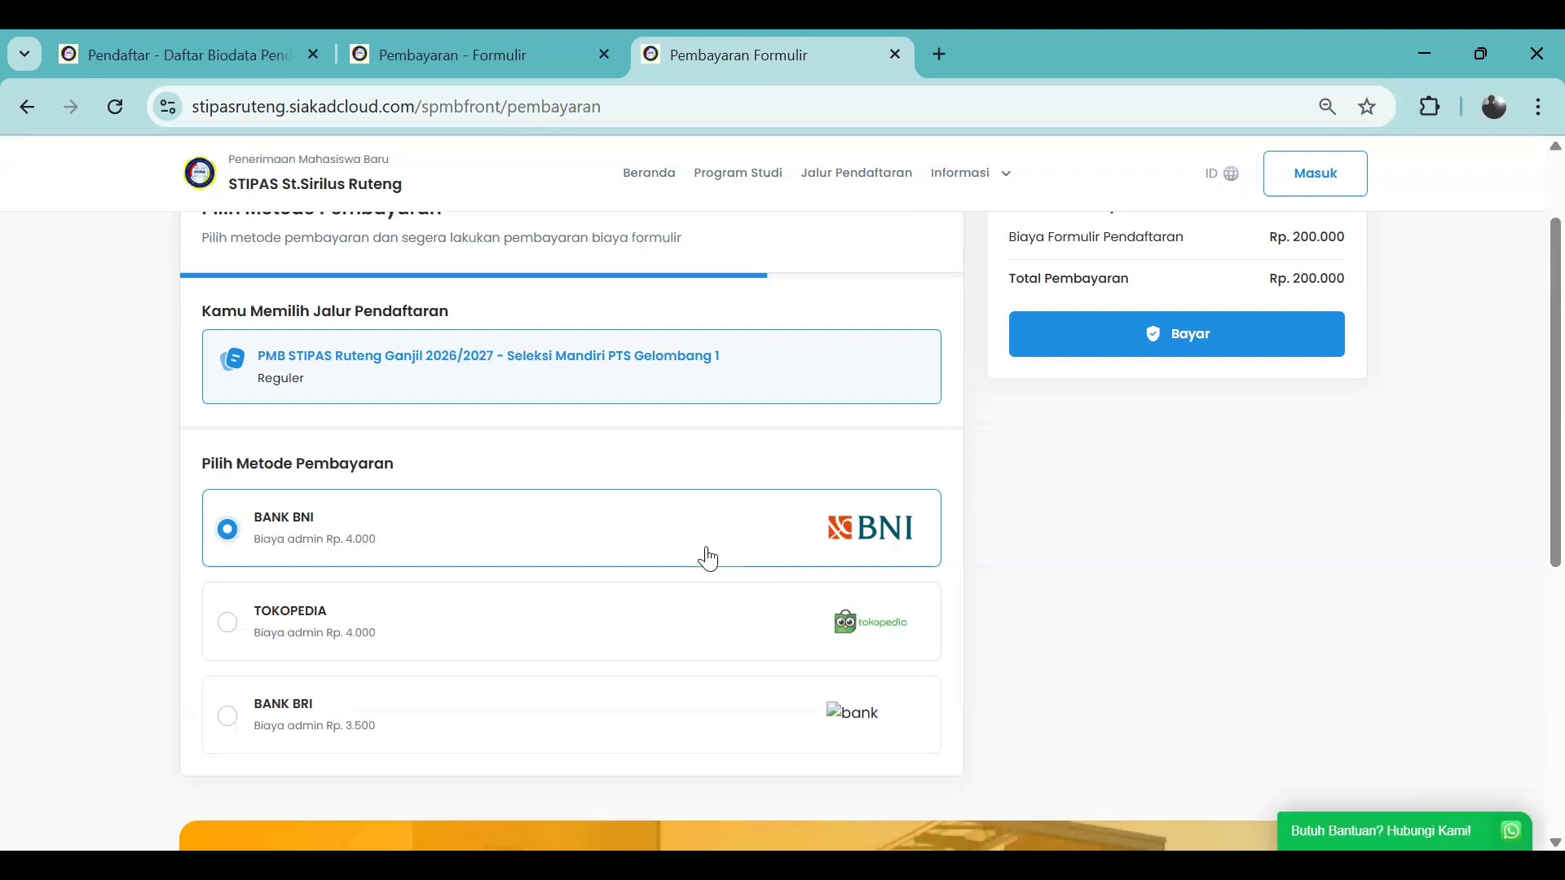
scroll(1036, 551, up, 1)
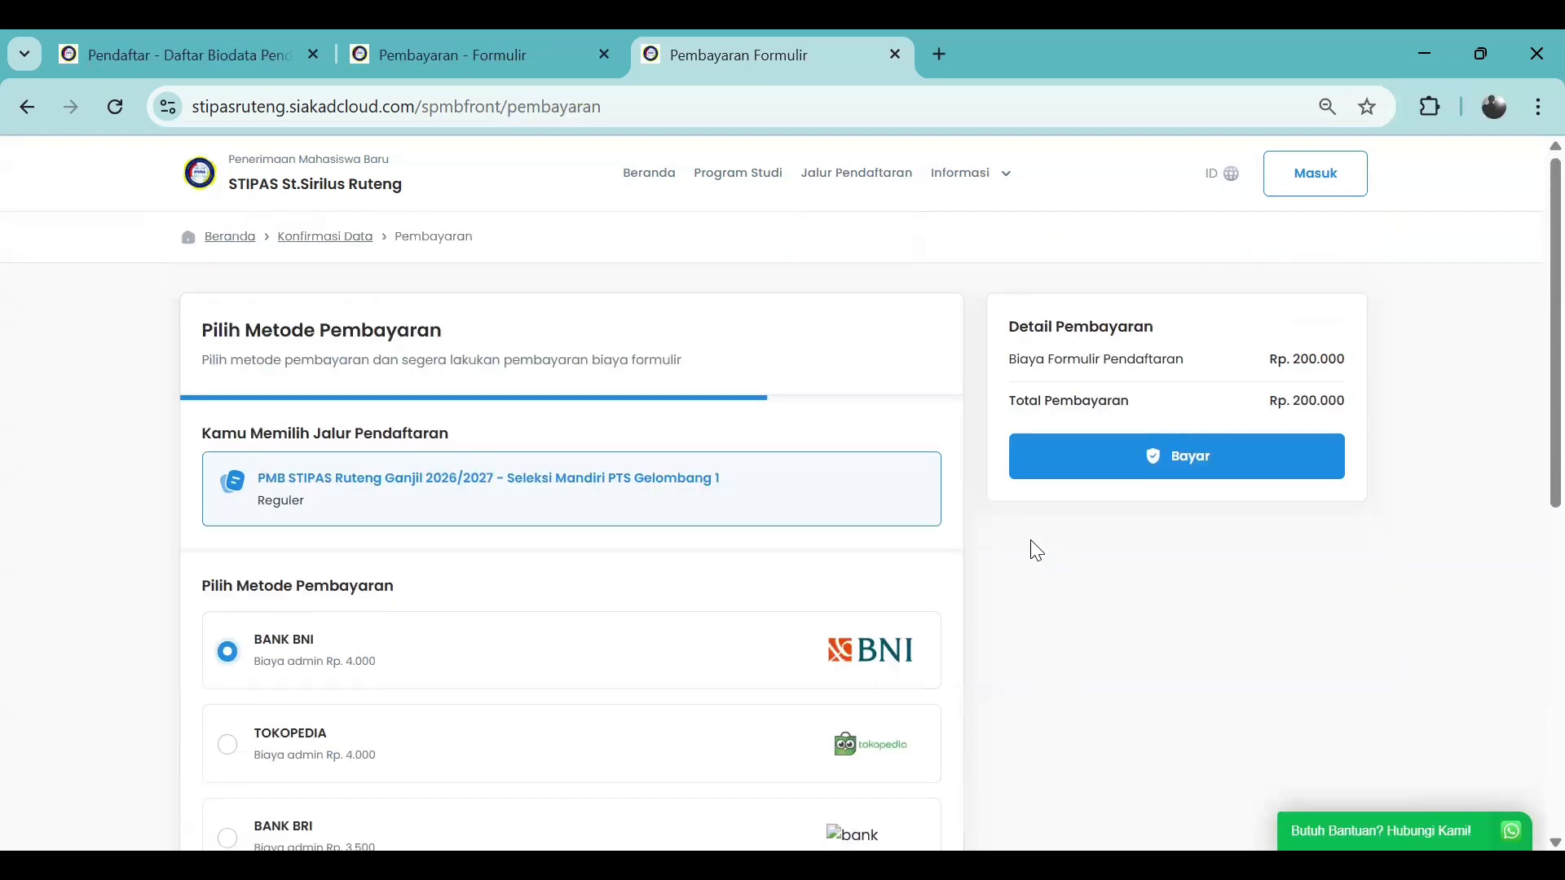
scroll(1037, 551, down, 1)
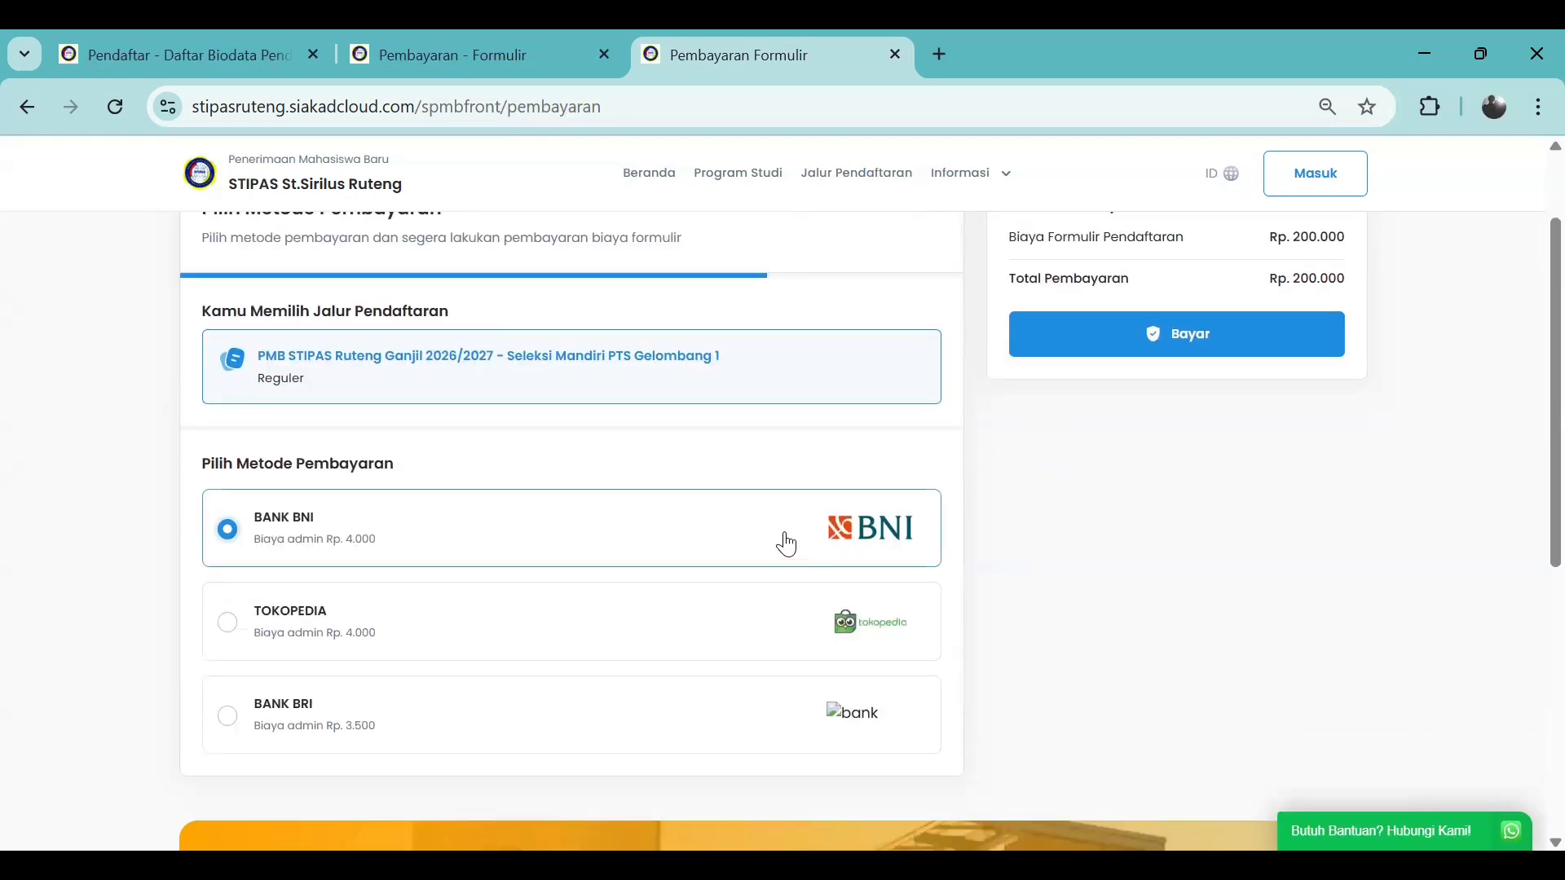
scroll(784, 542, down, 1)
scroll(782, 541, up, 1)
Scroll through the BNI virtual account details: Rp. 204.000, due 2 Maret 2026, 23:59:59
scroll(801, 531, up, 1)
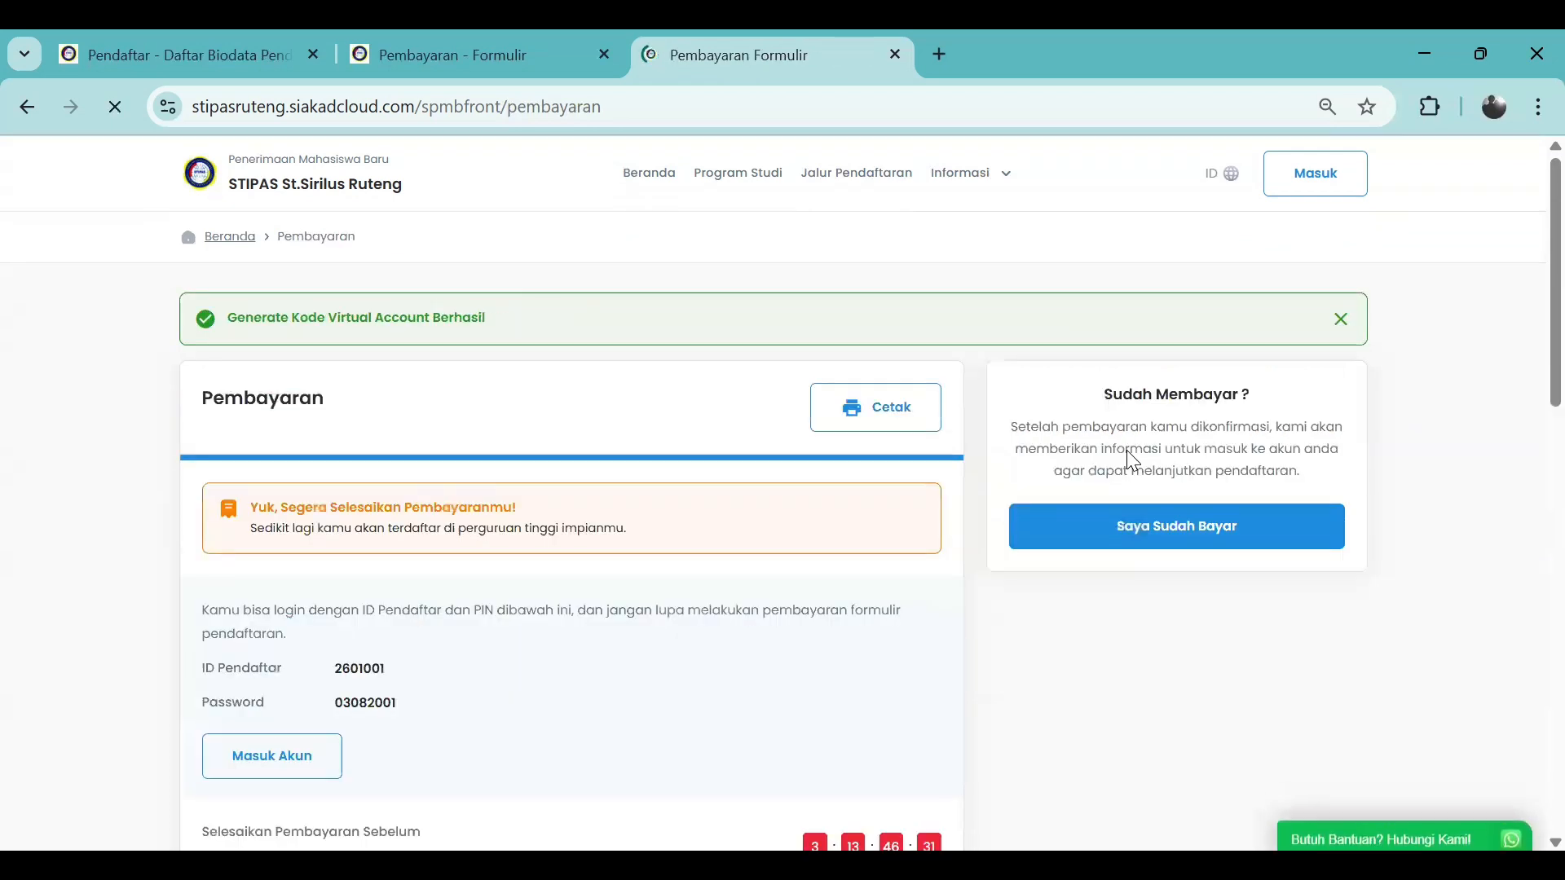
scroll(717, 606, down, 1)
scroll(718, 605, down, 2)
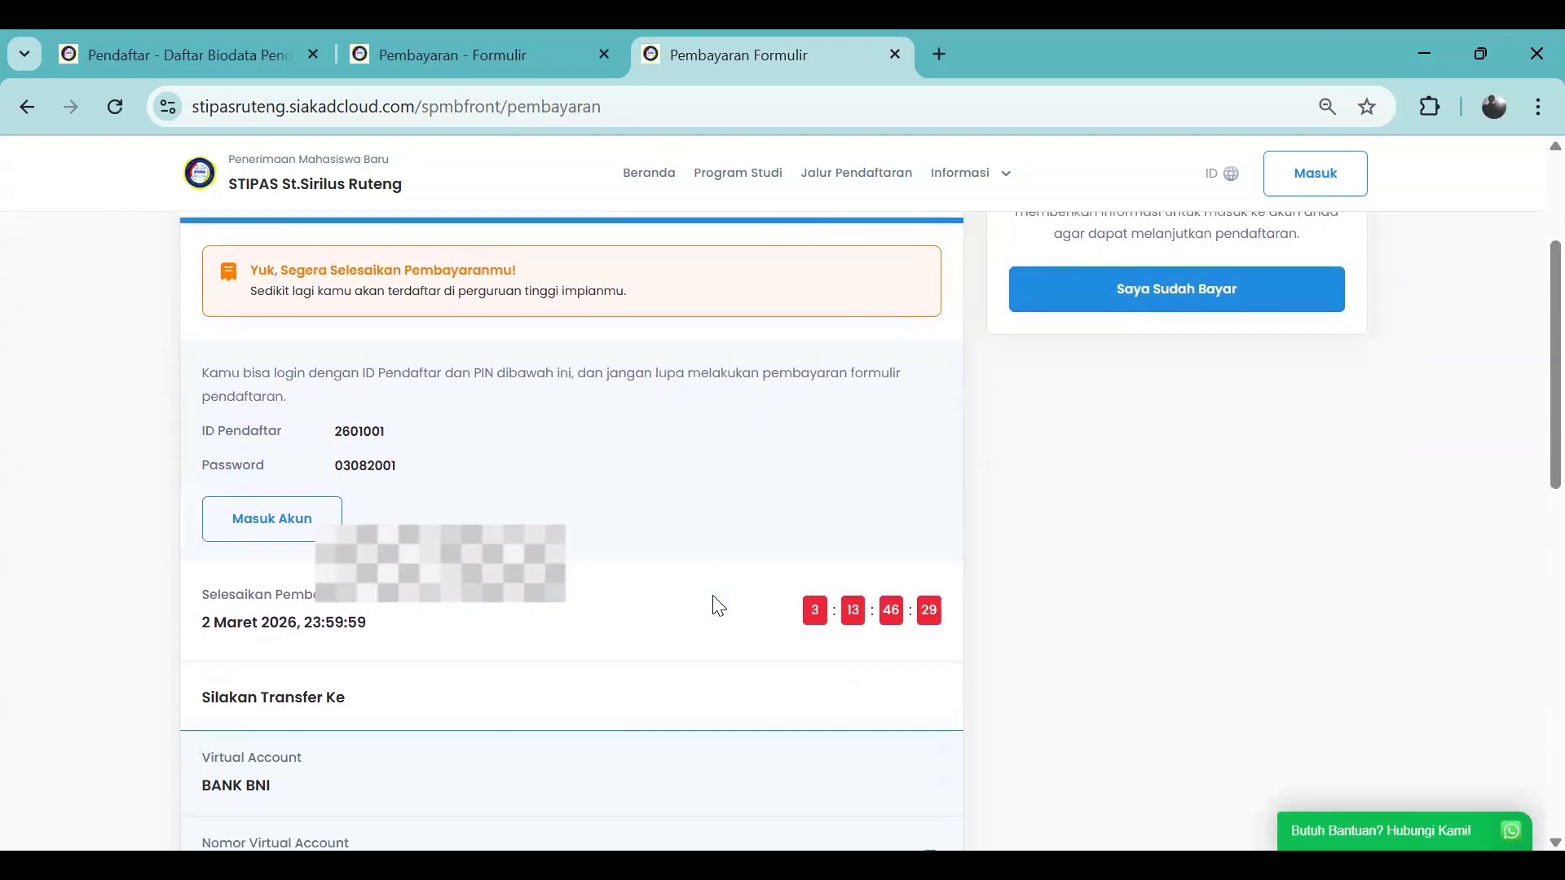
scroll(717, 606, up, 2)
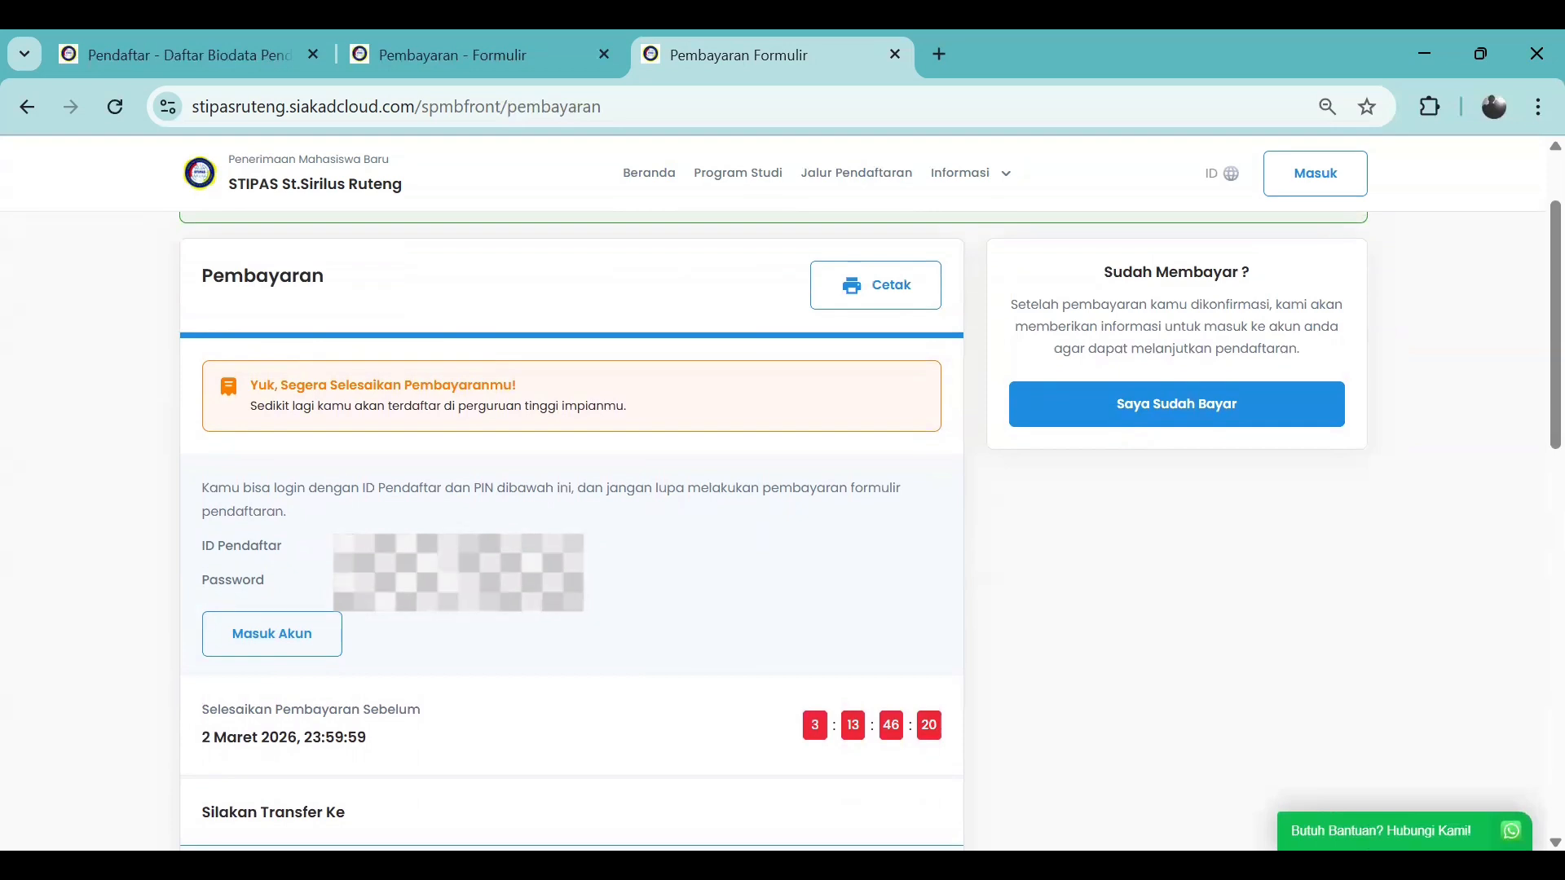
scroll(416, 565, down, 2)
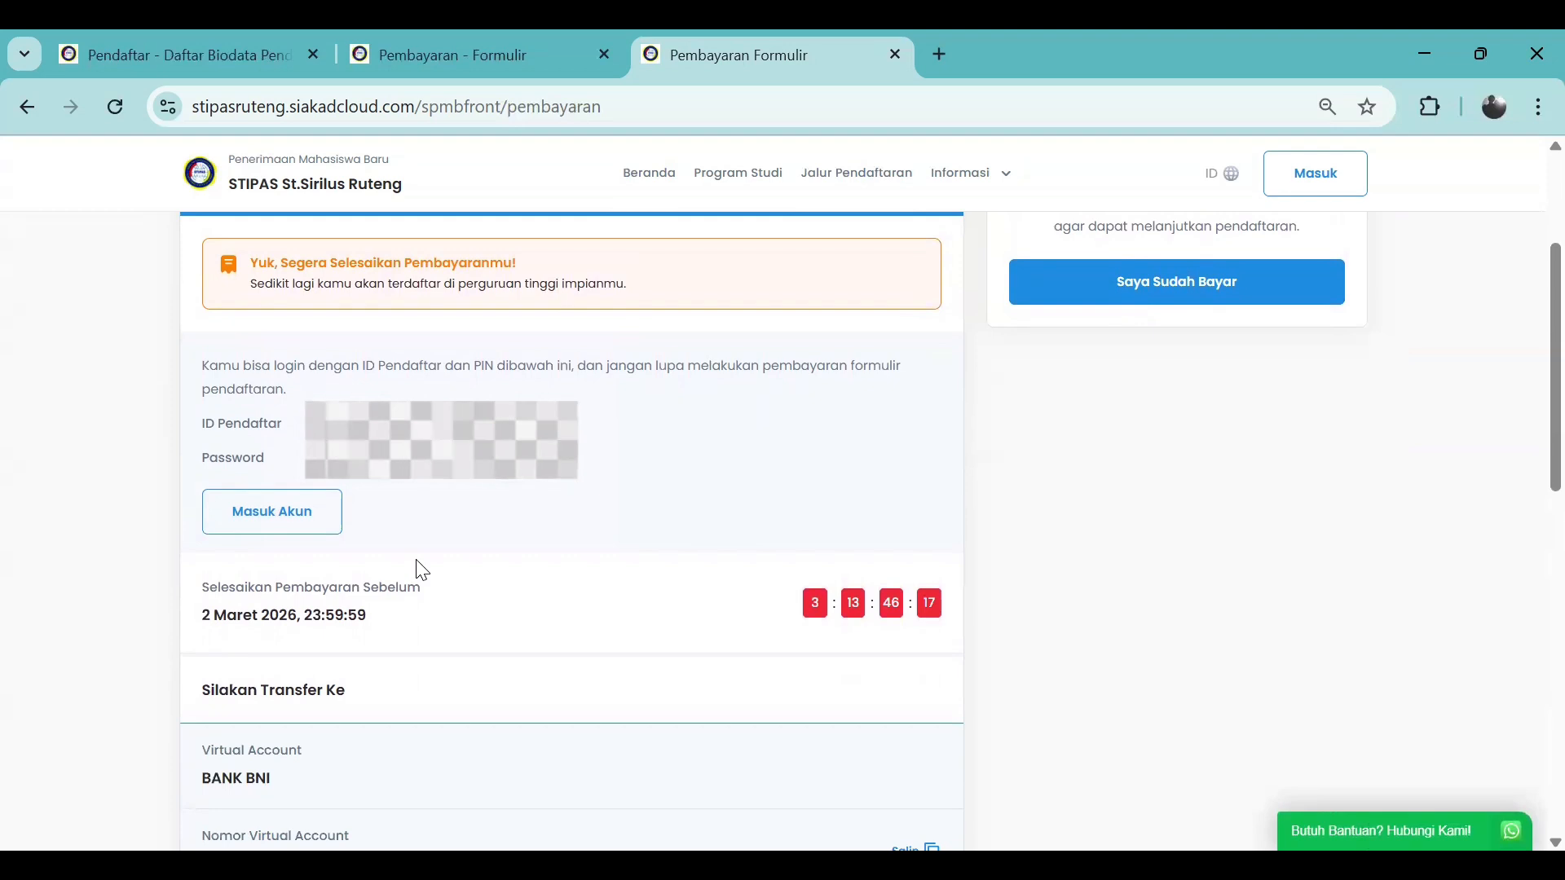
scroll(431, 555, up, 2)
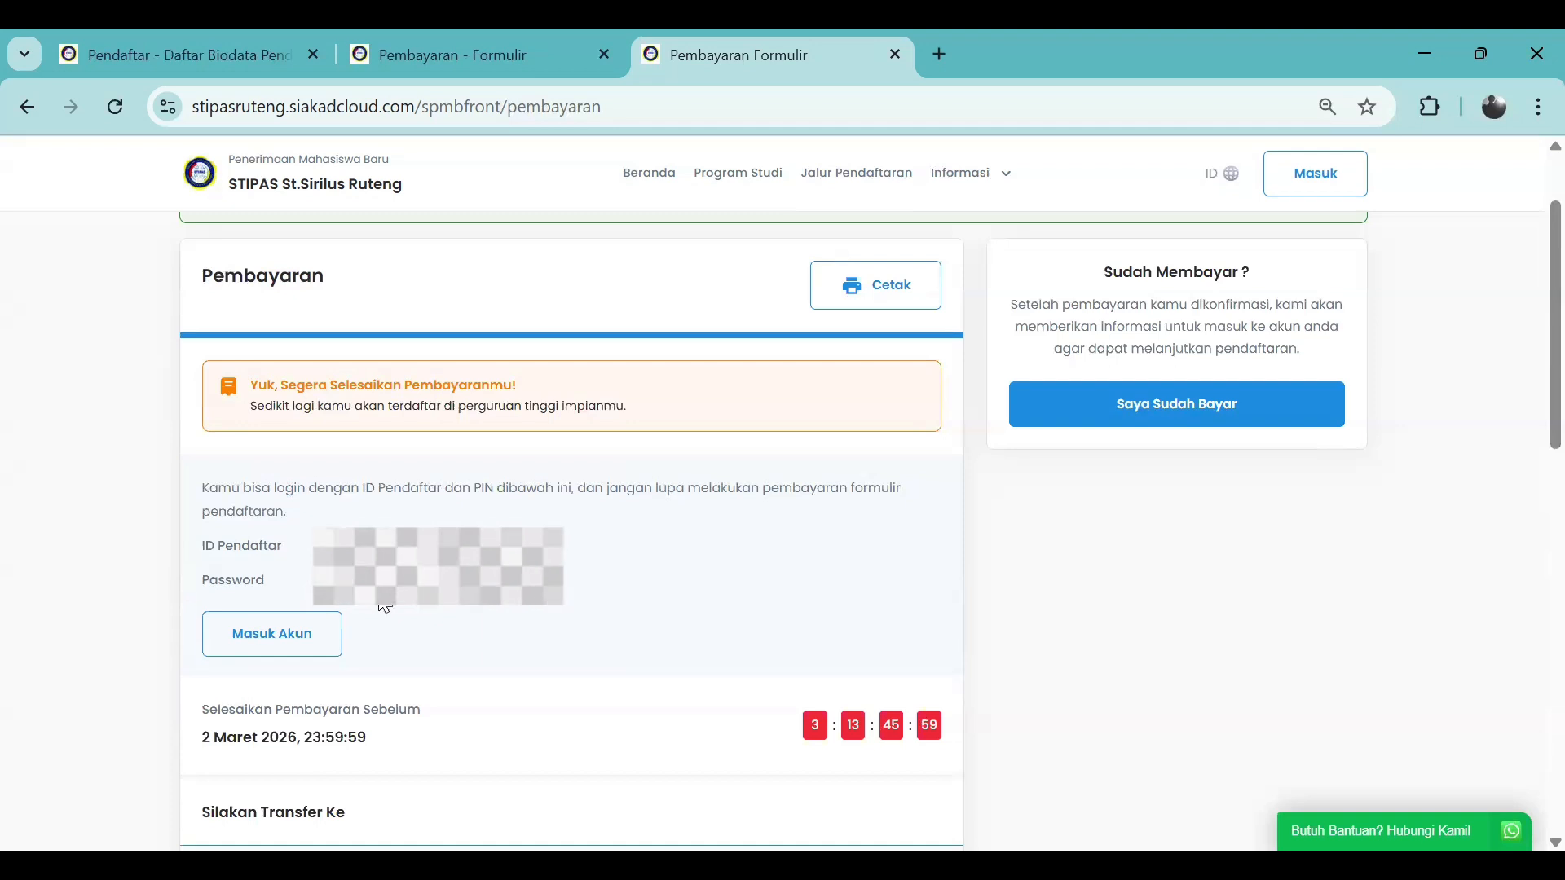
scroll(514, 469, down, 2)
scroll(524, 594, down, 3)
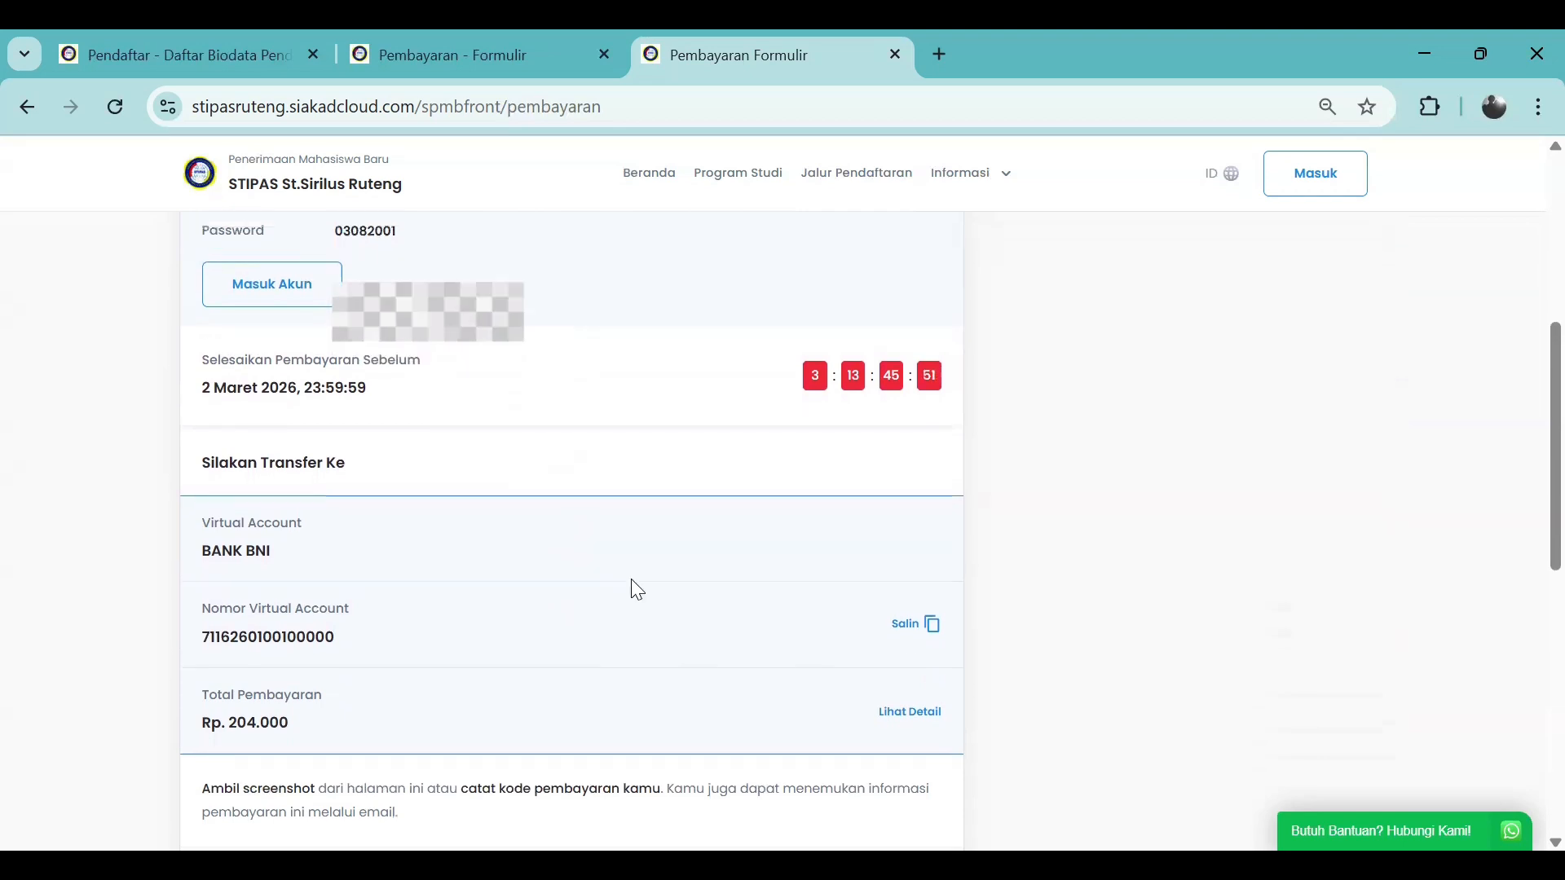
scroll(637, 588, up, 1)
scroll(637, 589, down, 1)
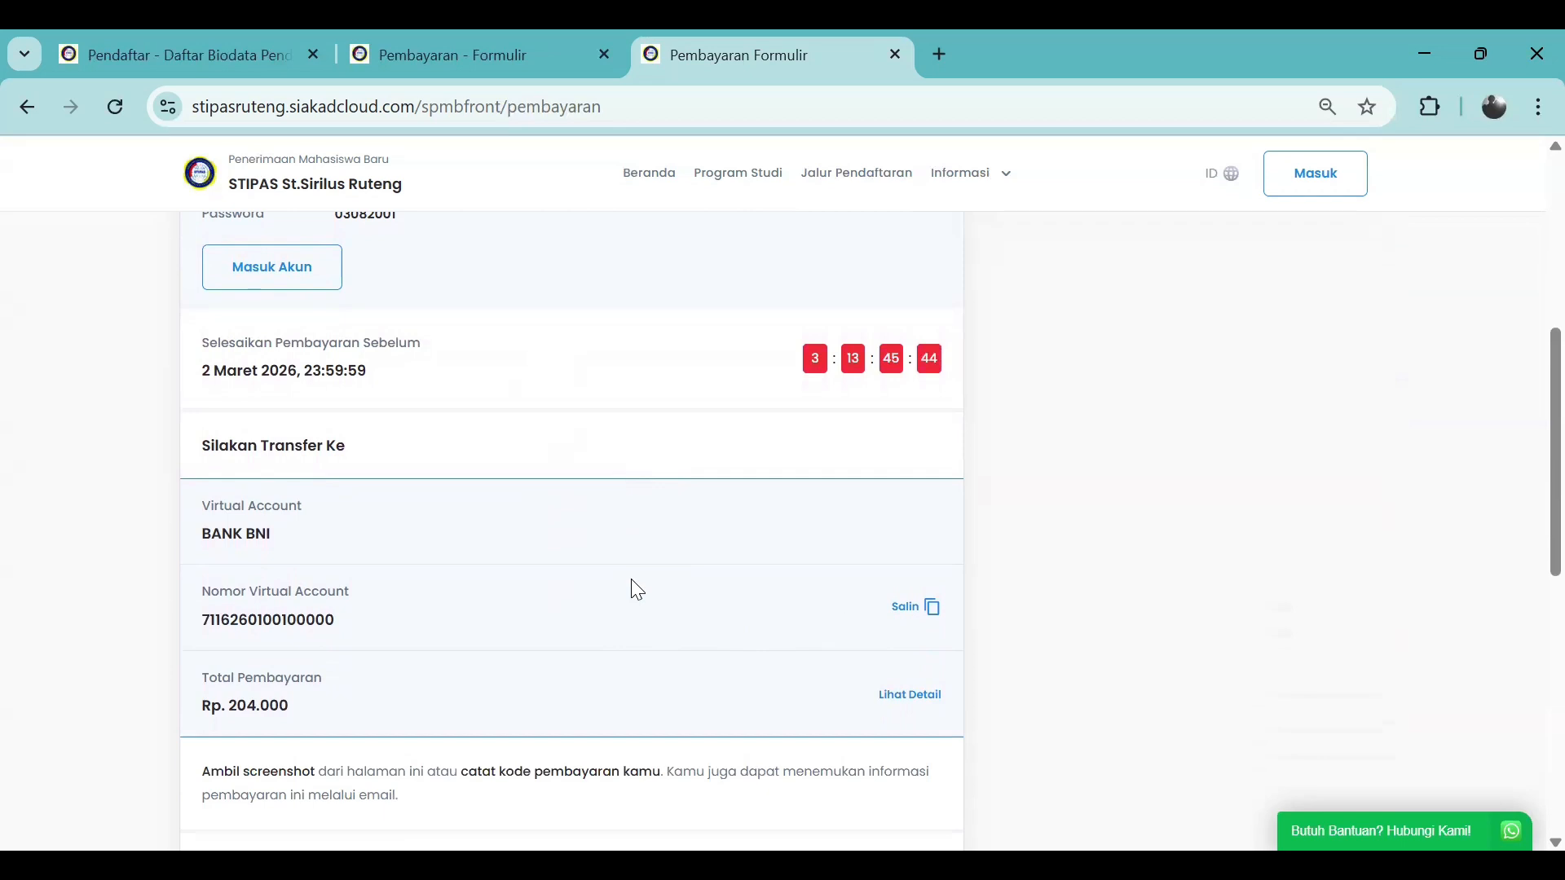
scroll(751, 604, up, 1)
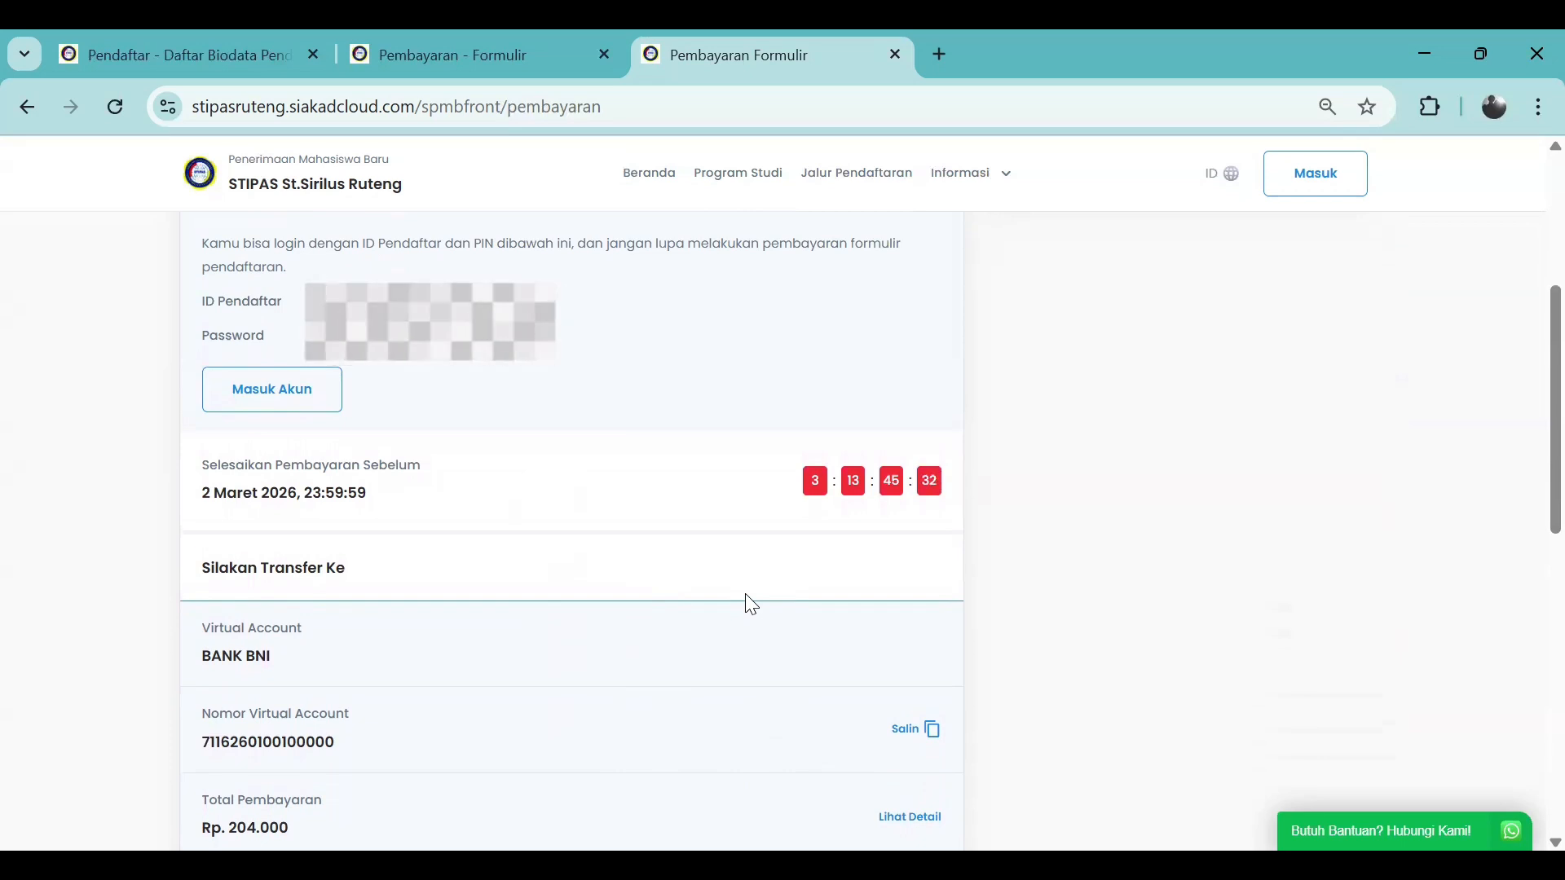
scroll(750, 604, up, 1)
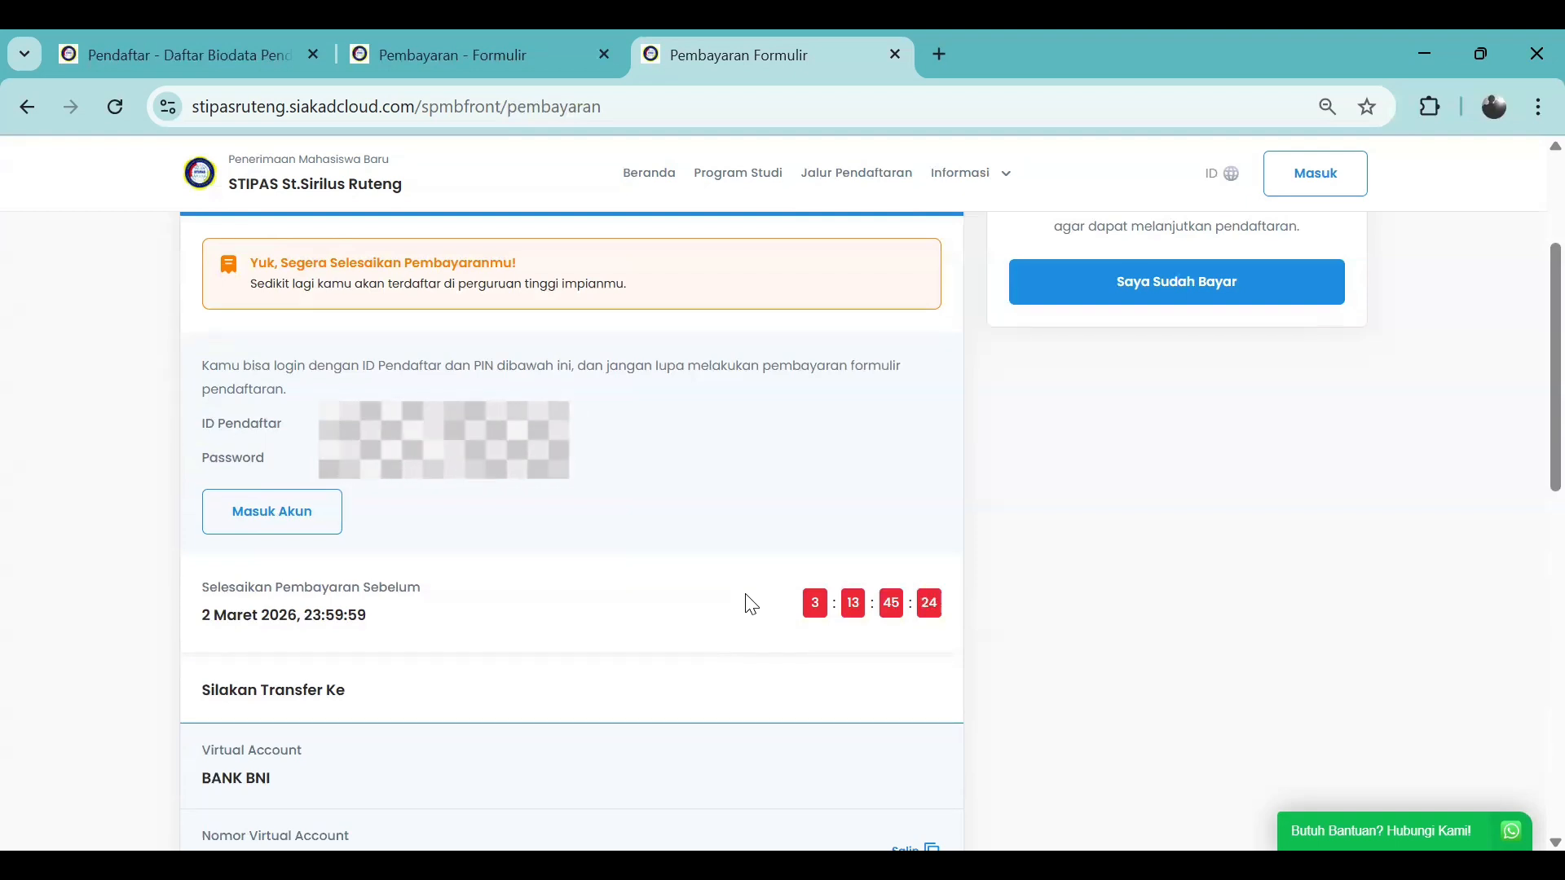
scroll(751, 604, down, 1)
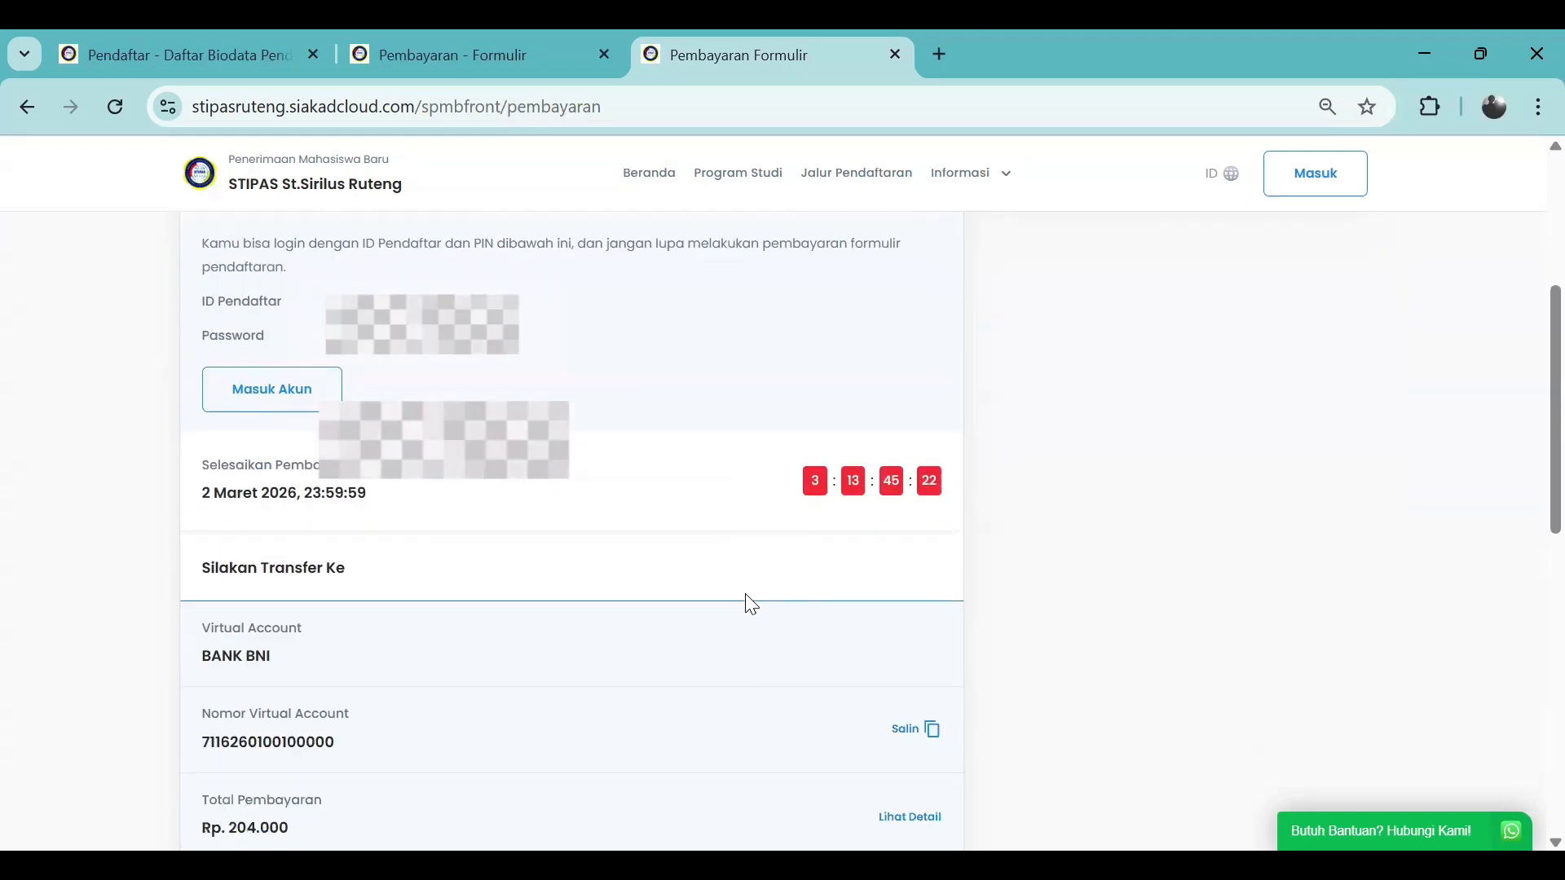
scroll(744, 600, down, 1)
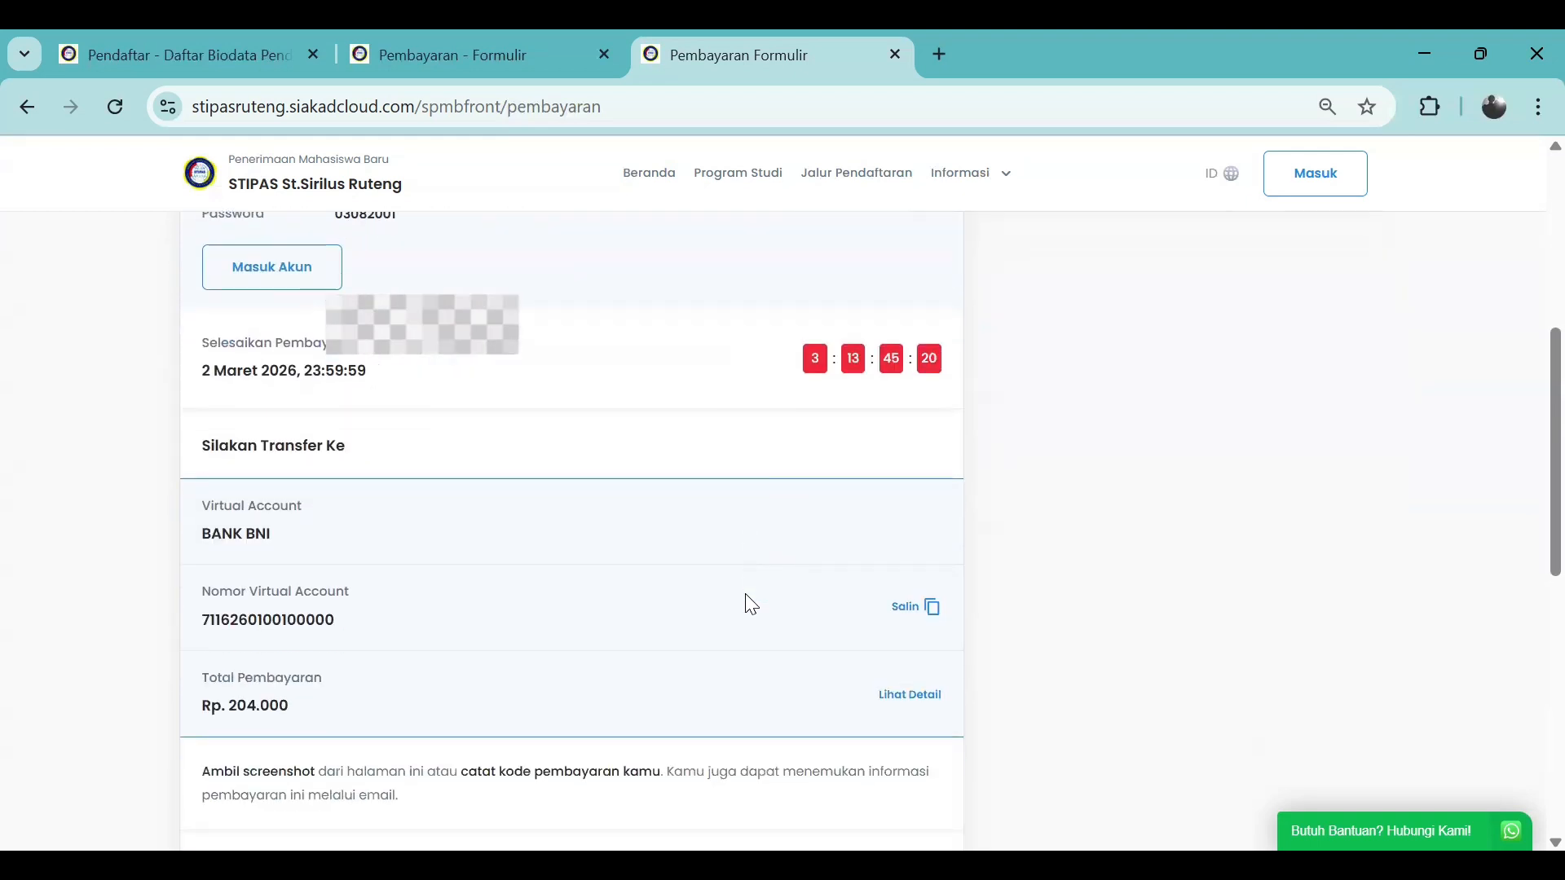
scroll(748, 600, up, 3)
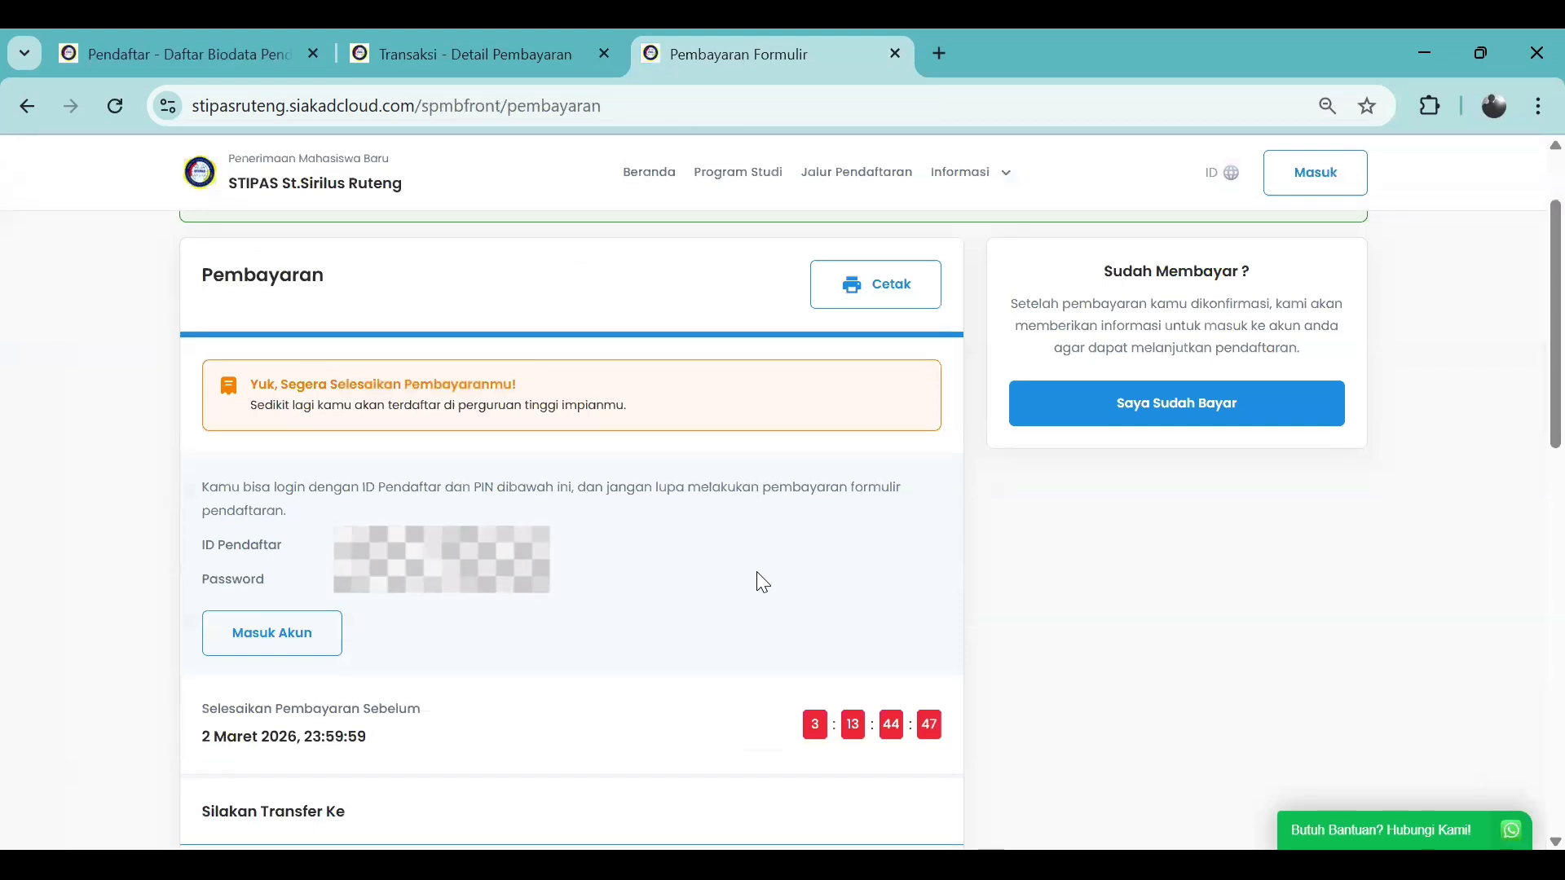
scroll(762, 581, down, 3)
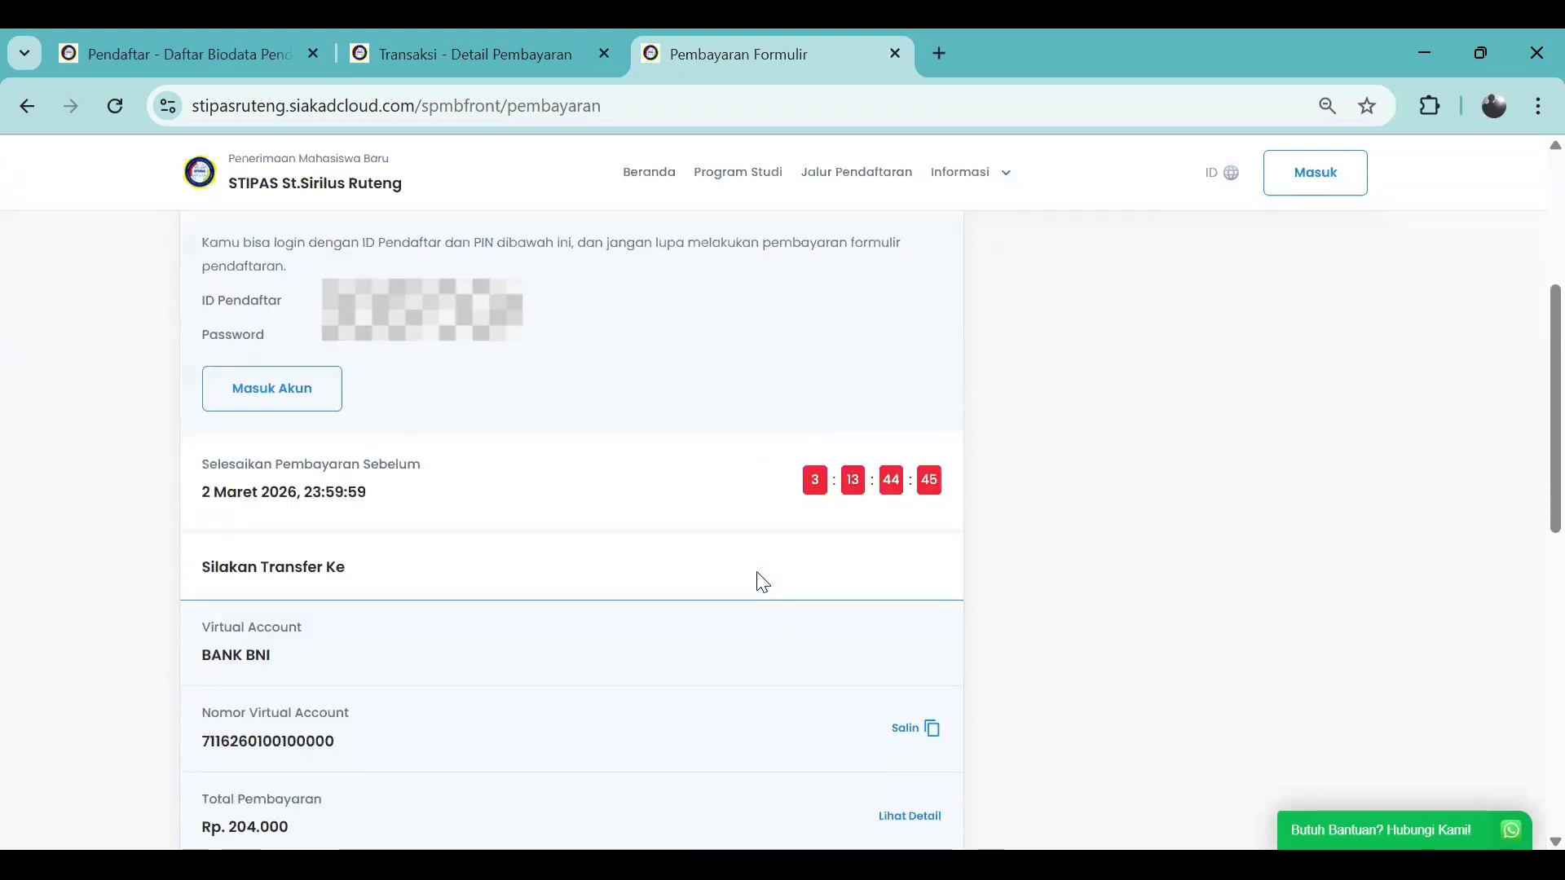
scroll(758, 578, down, 3)
scroll(748, 572, up, 2)
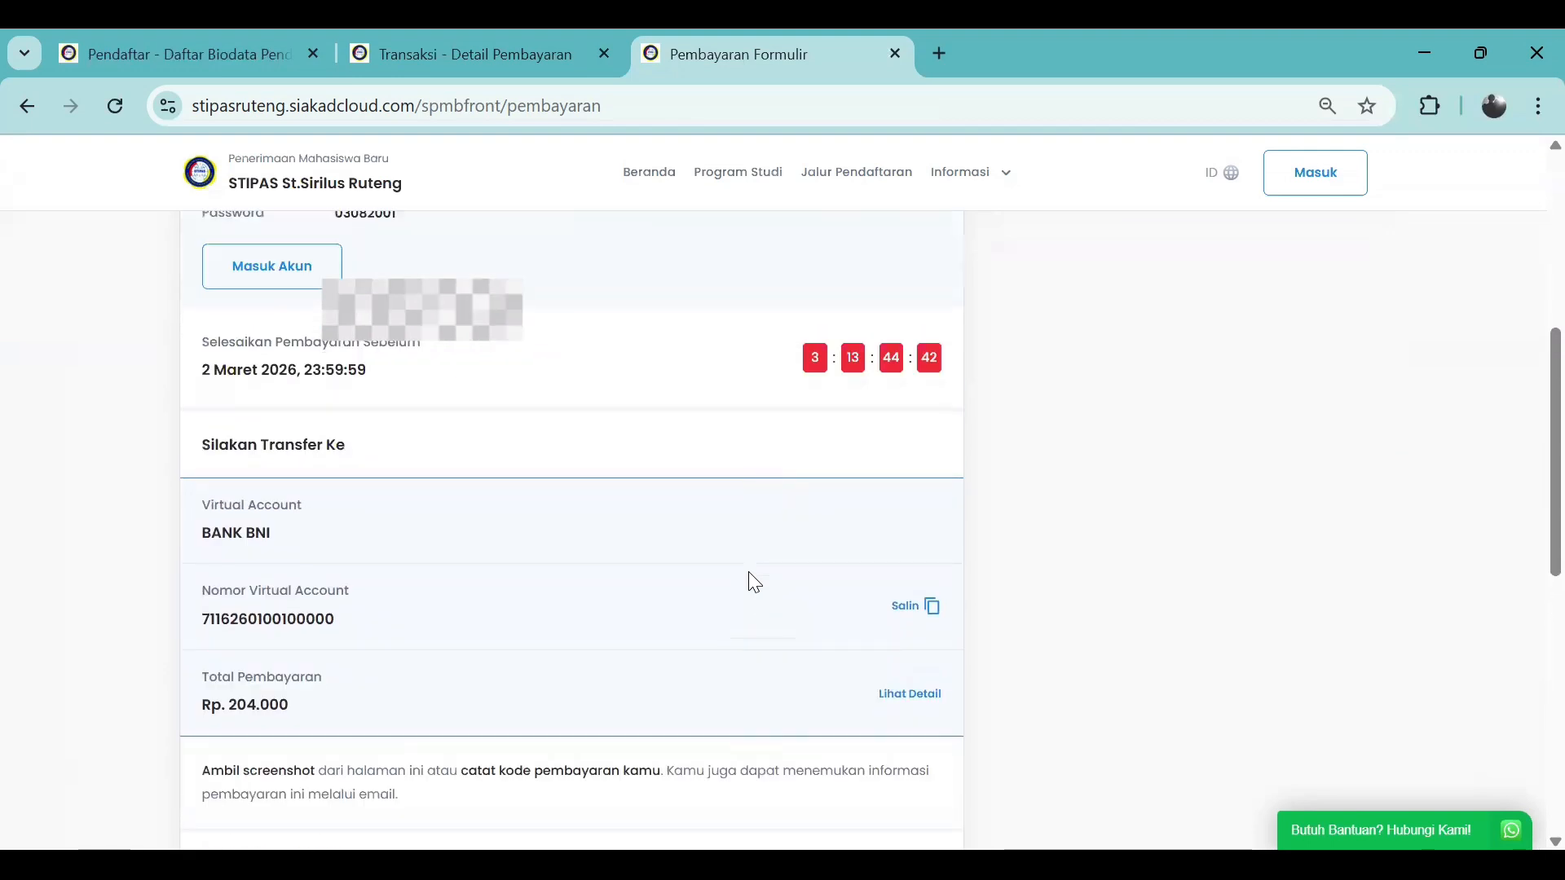
scroll(748, 572, up, 2)
scroll(752, 582, up, 3)
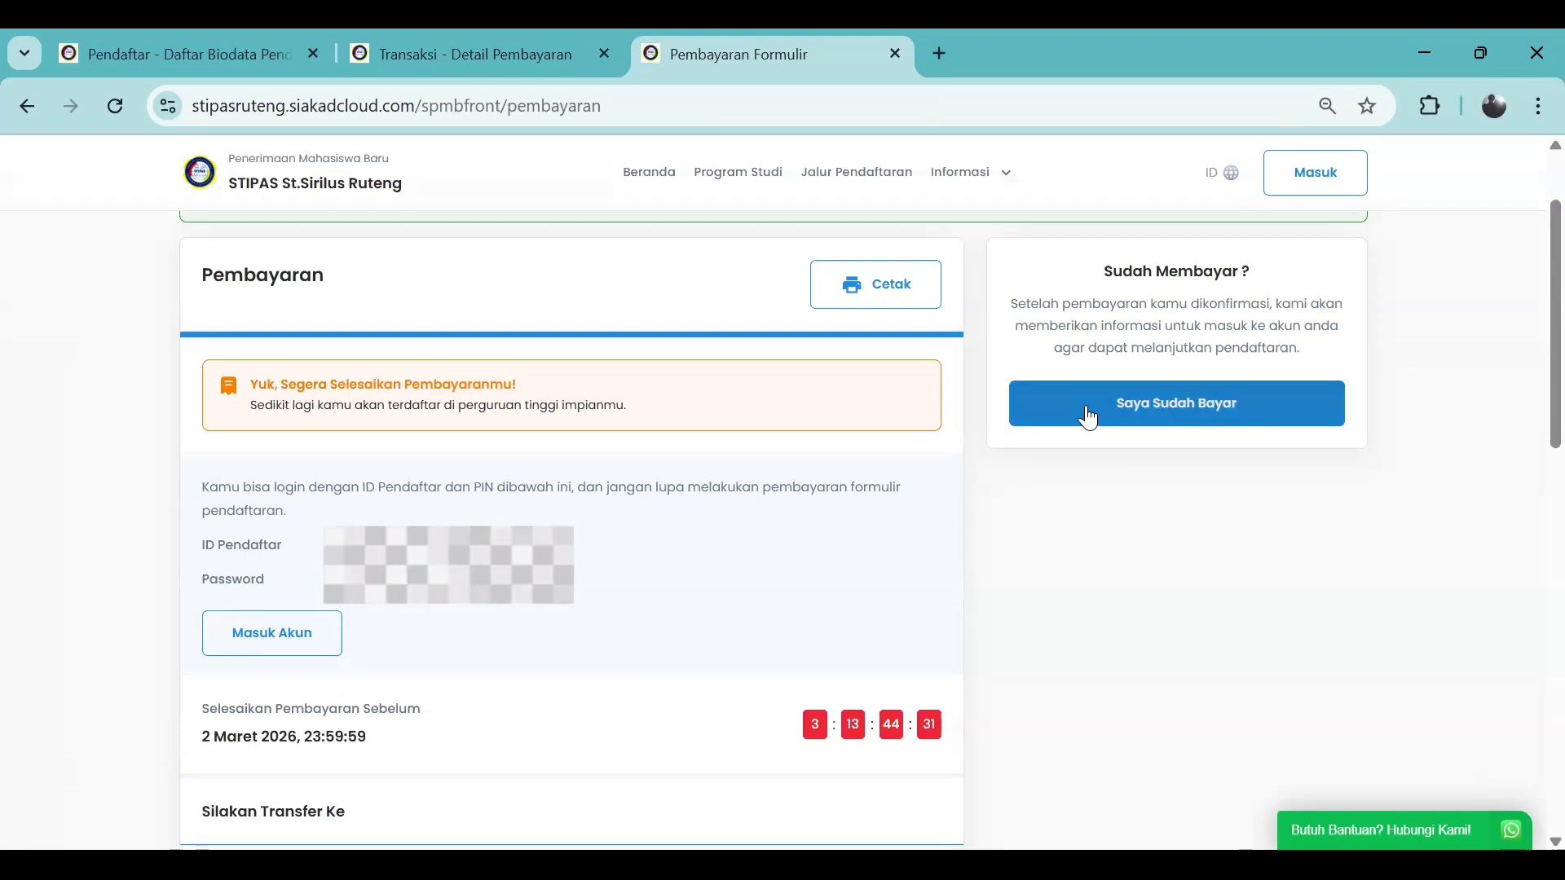
Report the fee paid via Saya Sudah Bayar and review the ID Pendaftar and PIN details
click(1087, 408)
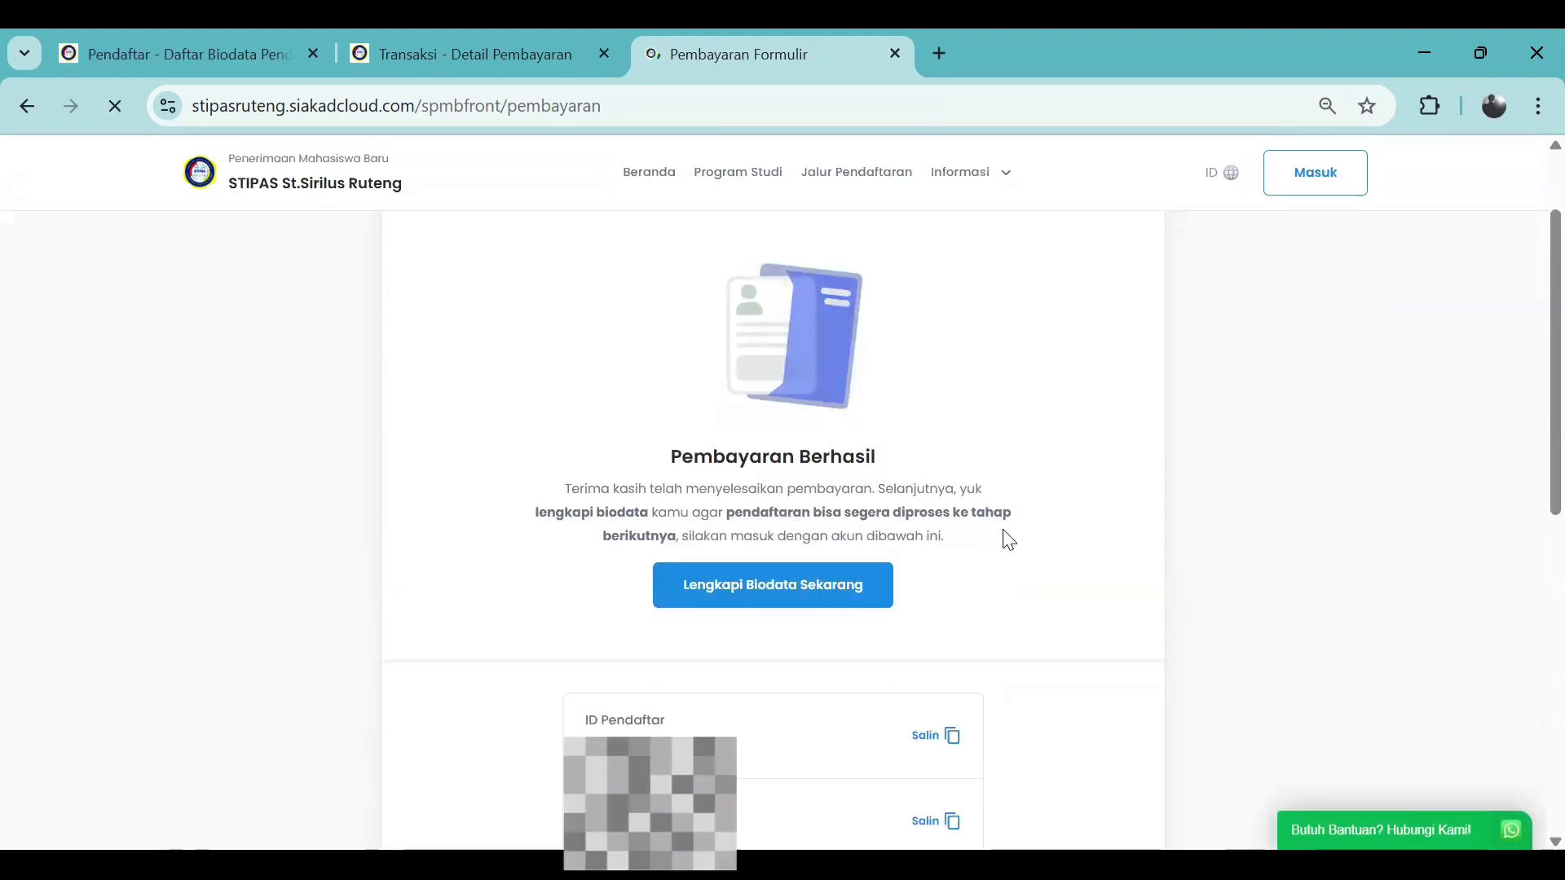
scroll(1008, 540, down, 2)
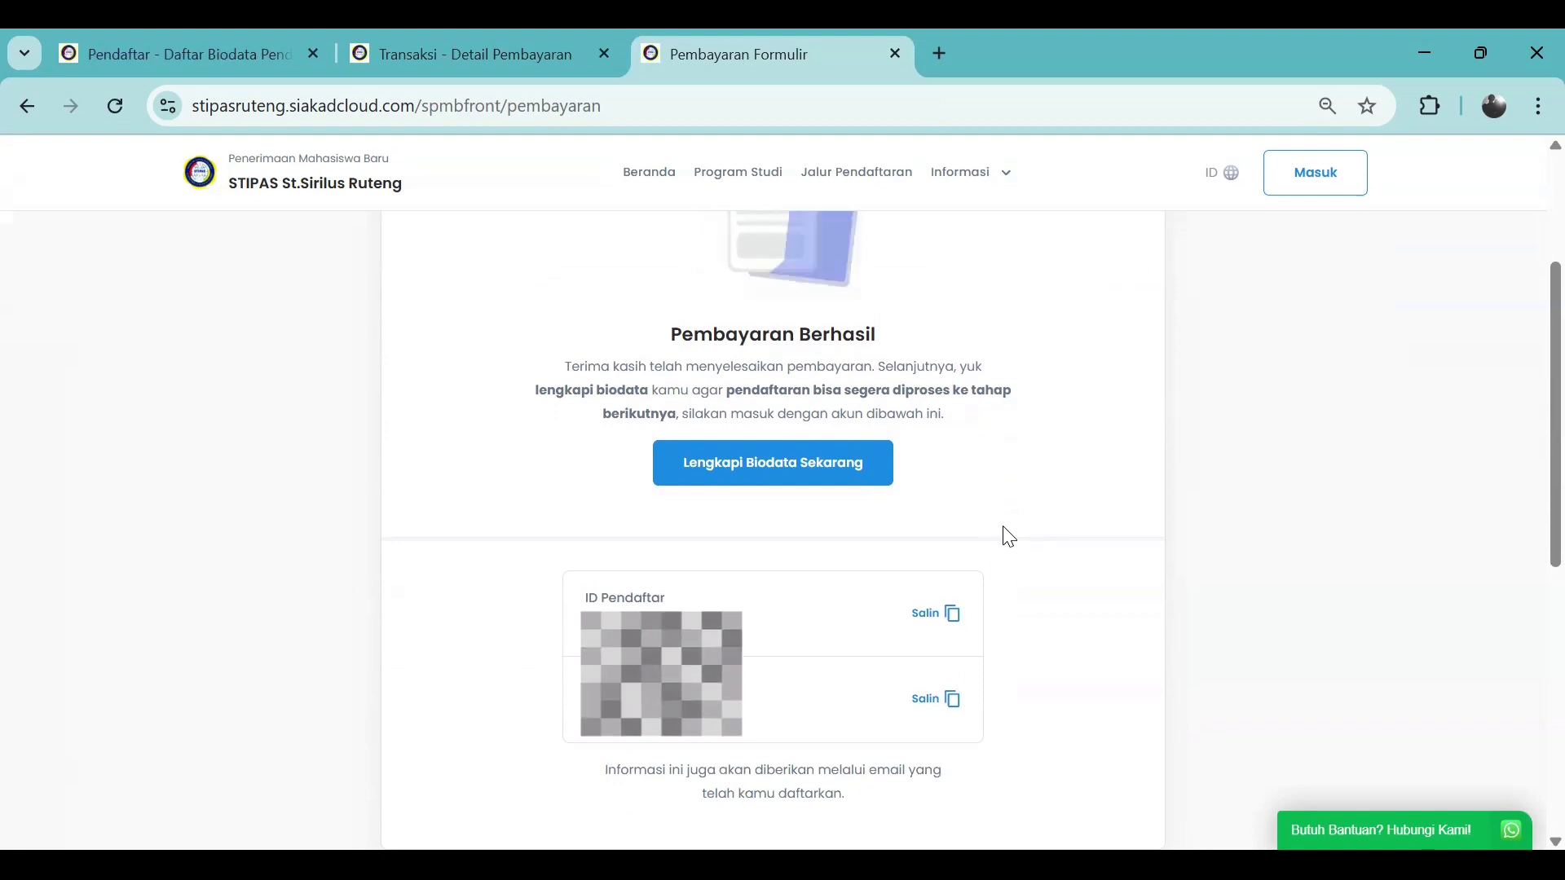
scroll(992, 538, down, 1)
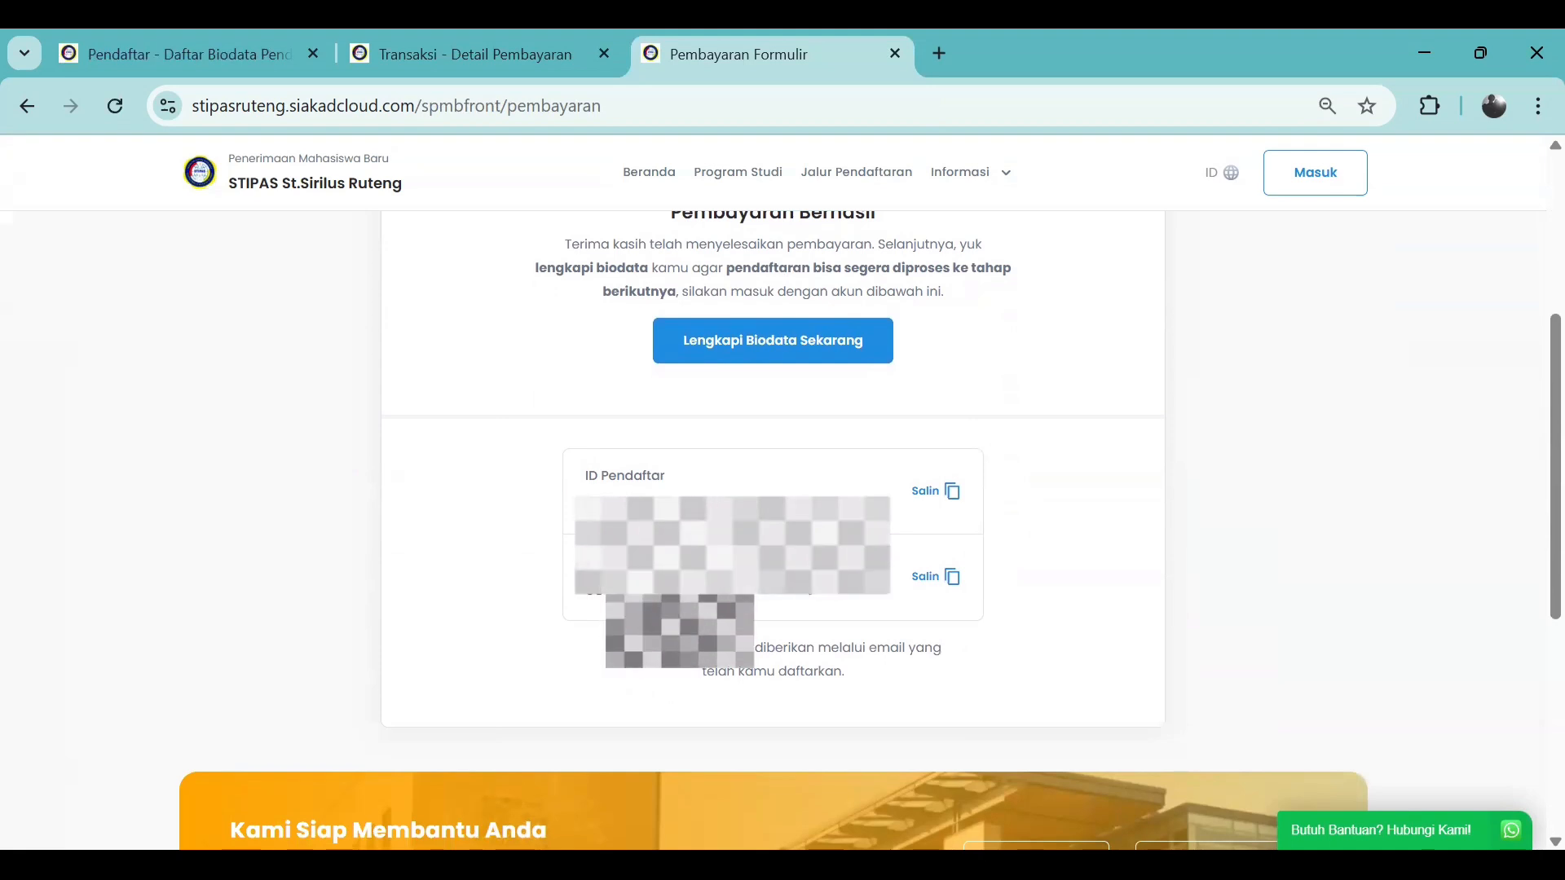
scroll(803, 574, up, 1)
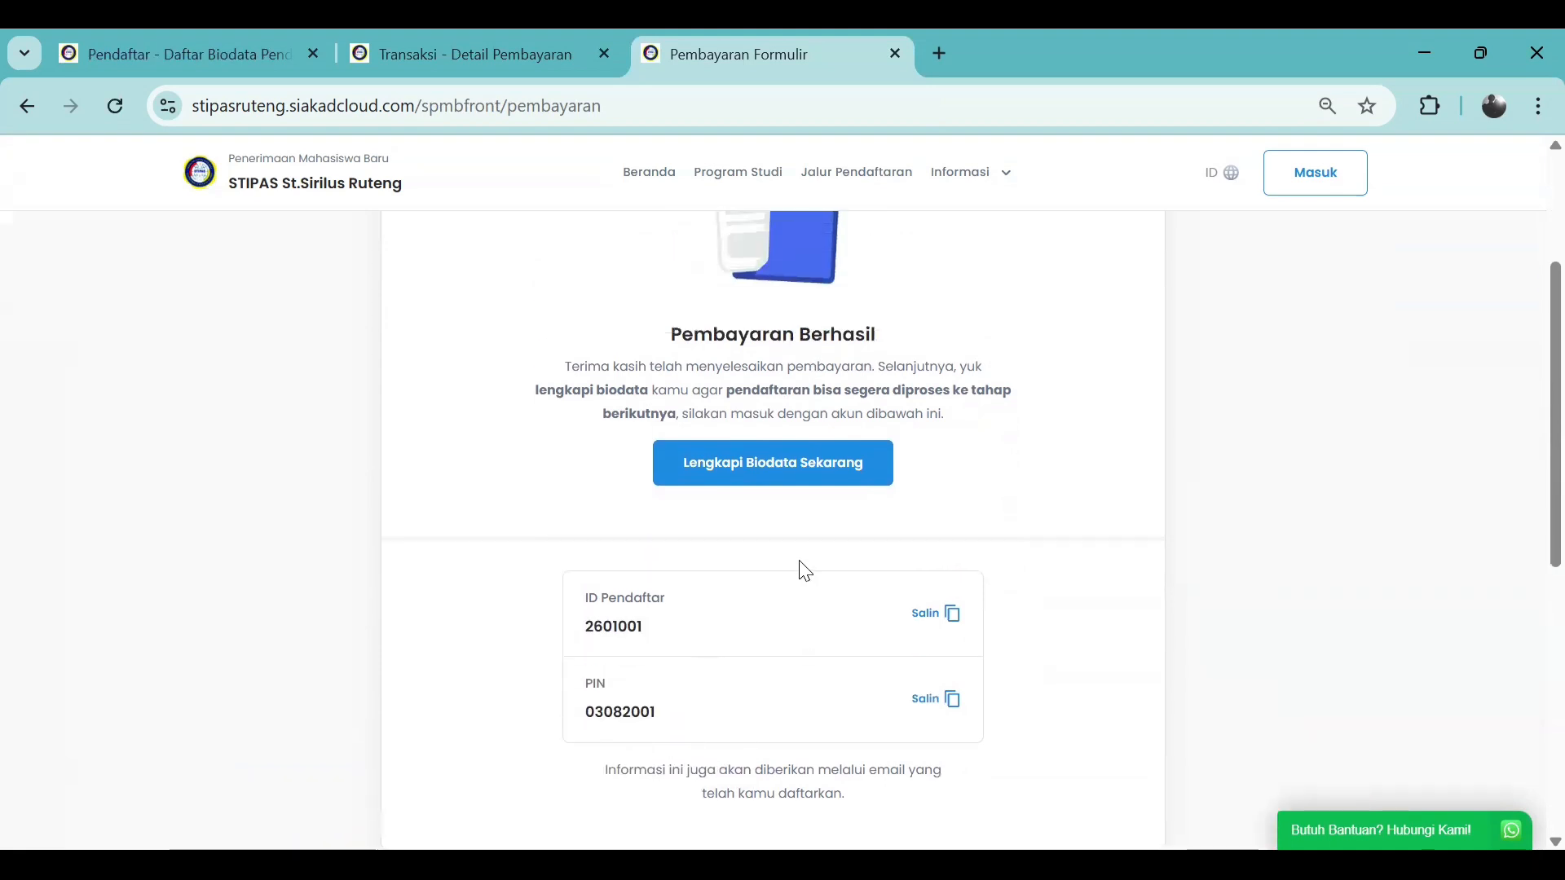
Start completing the biodata and scroll down to the form's Umum section
click(776, 477)
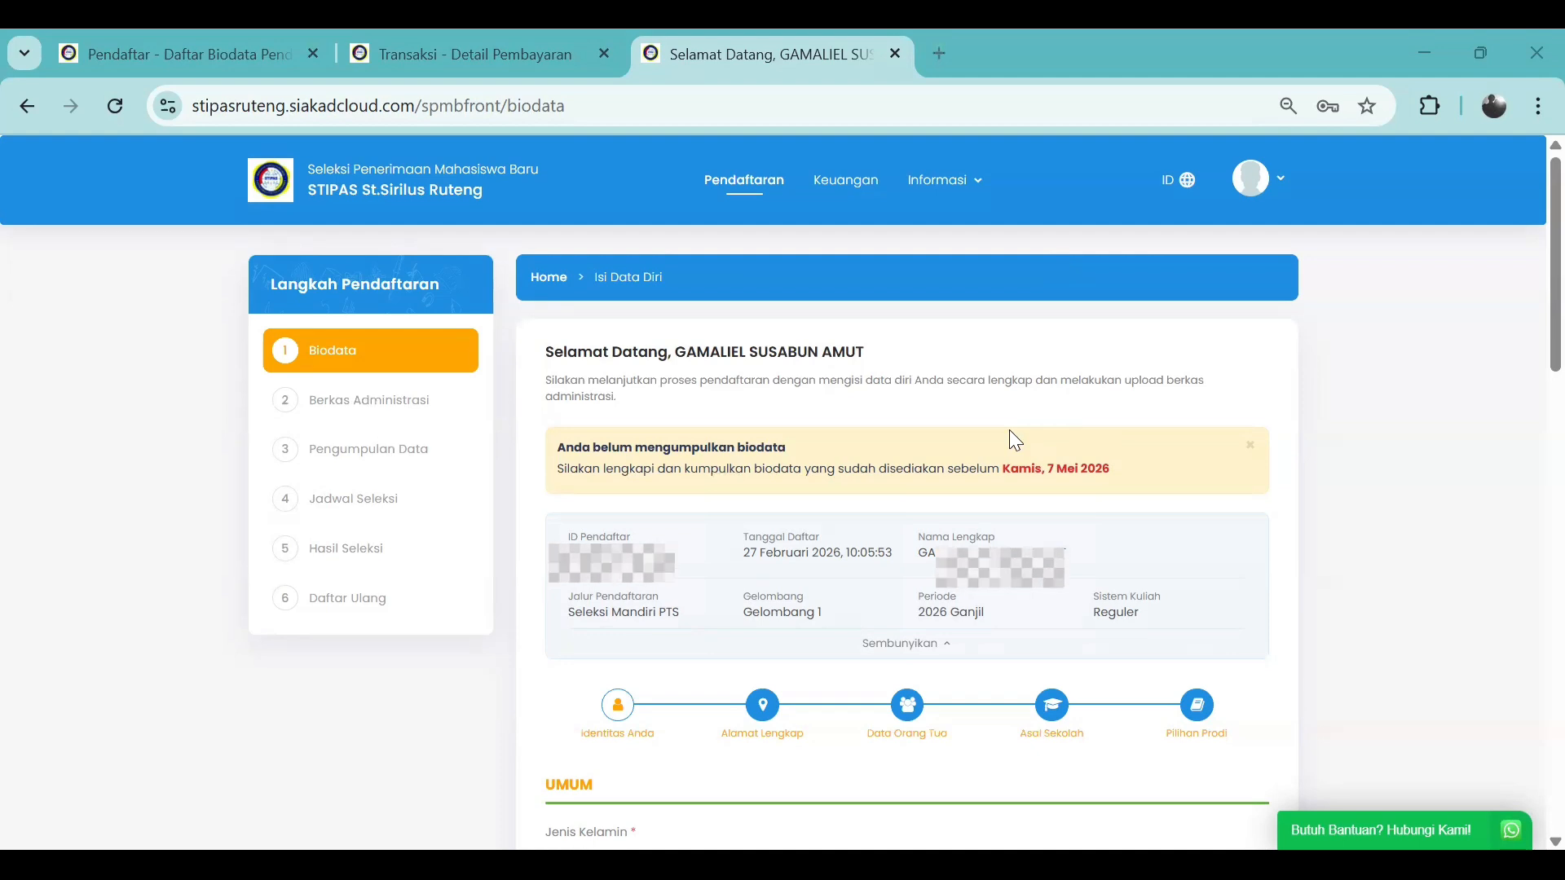
scroll(1009, 429, down, 5)
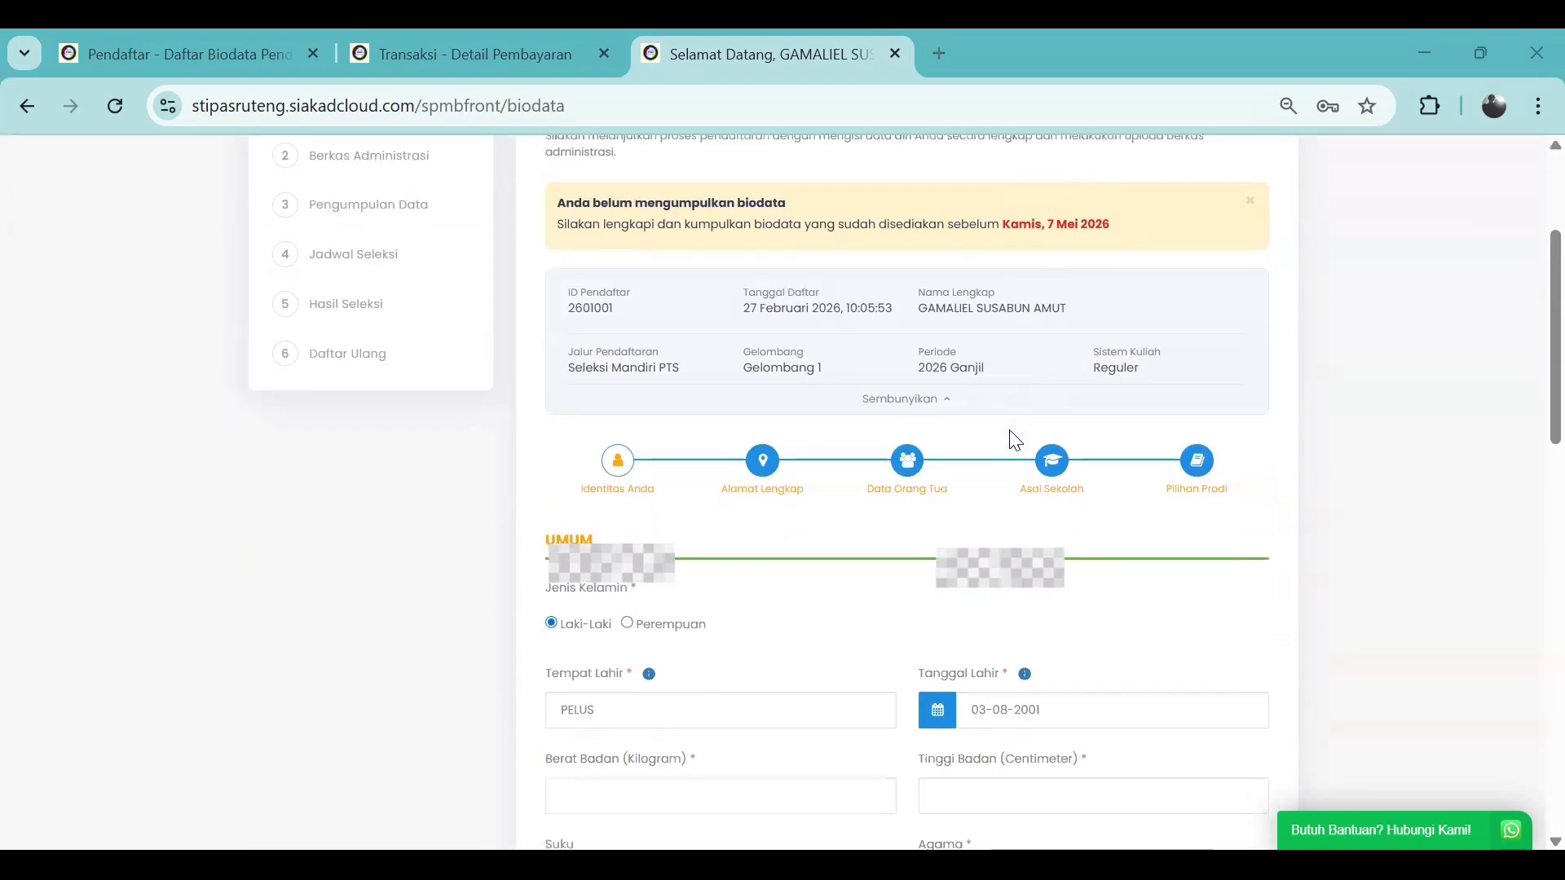
scroll(601, 549, down, 1)
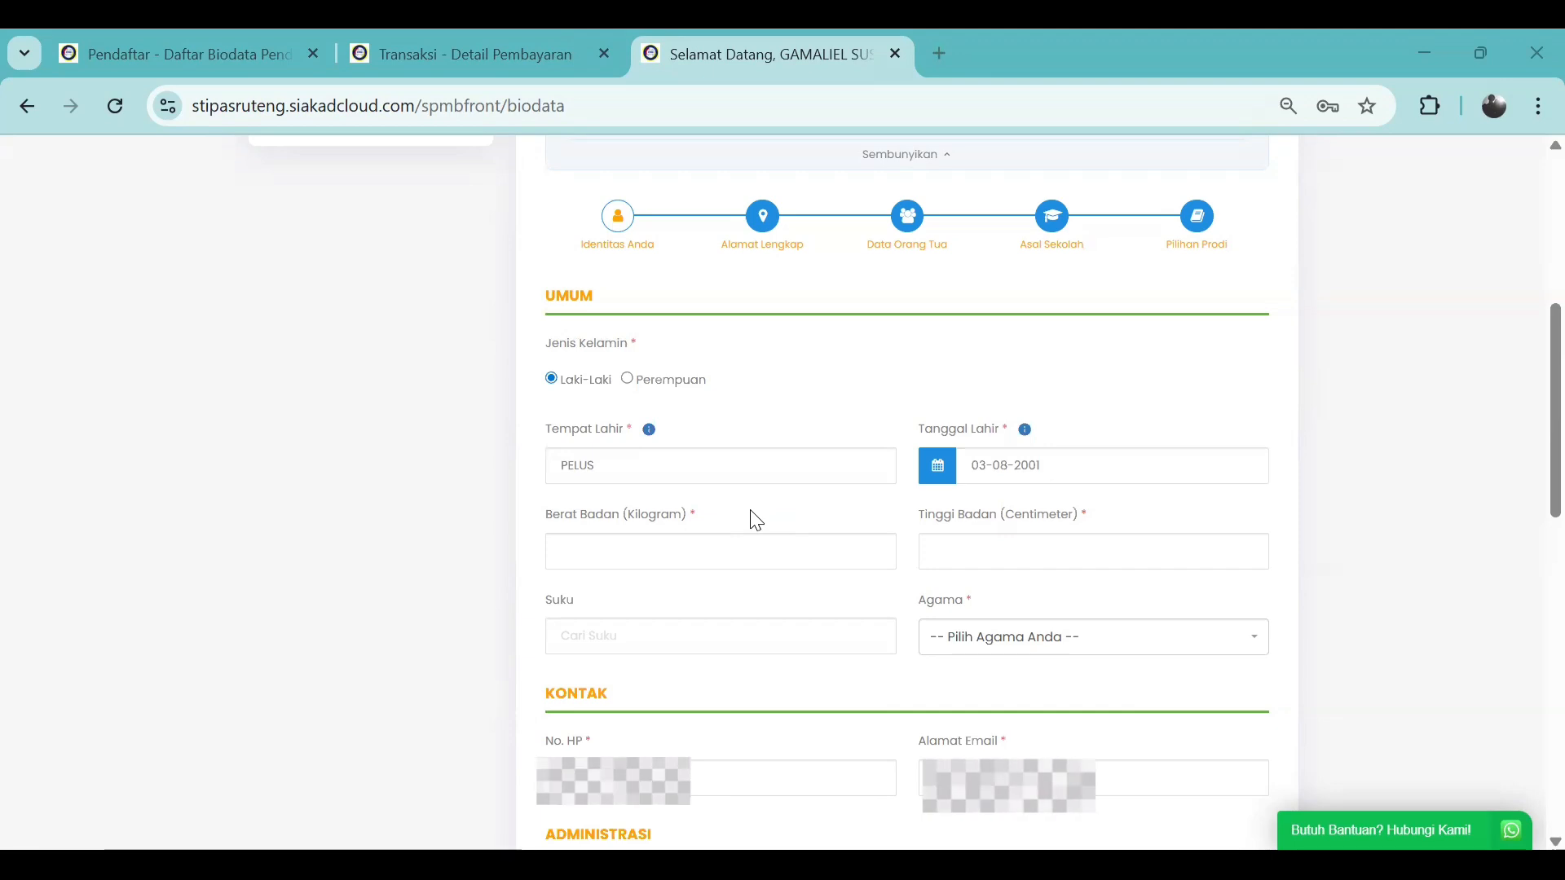
Enter body weight 45, height 160, ethnic group Manggarai and religion Katolik
click(725, 552)
click(719, 608)
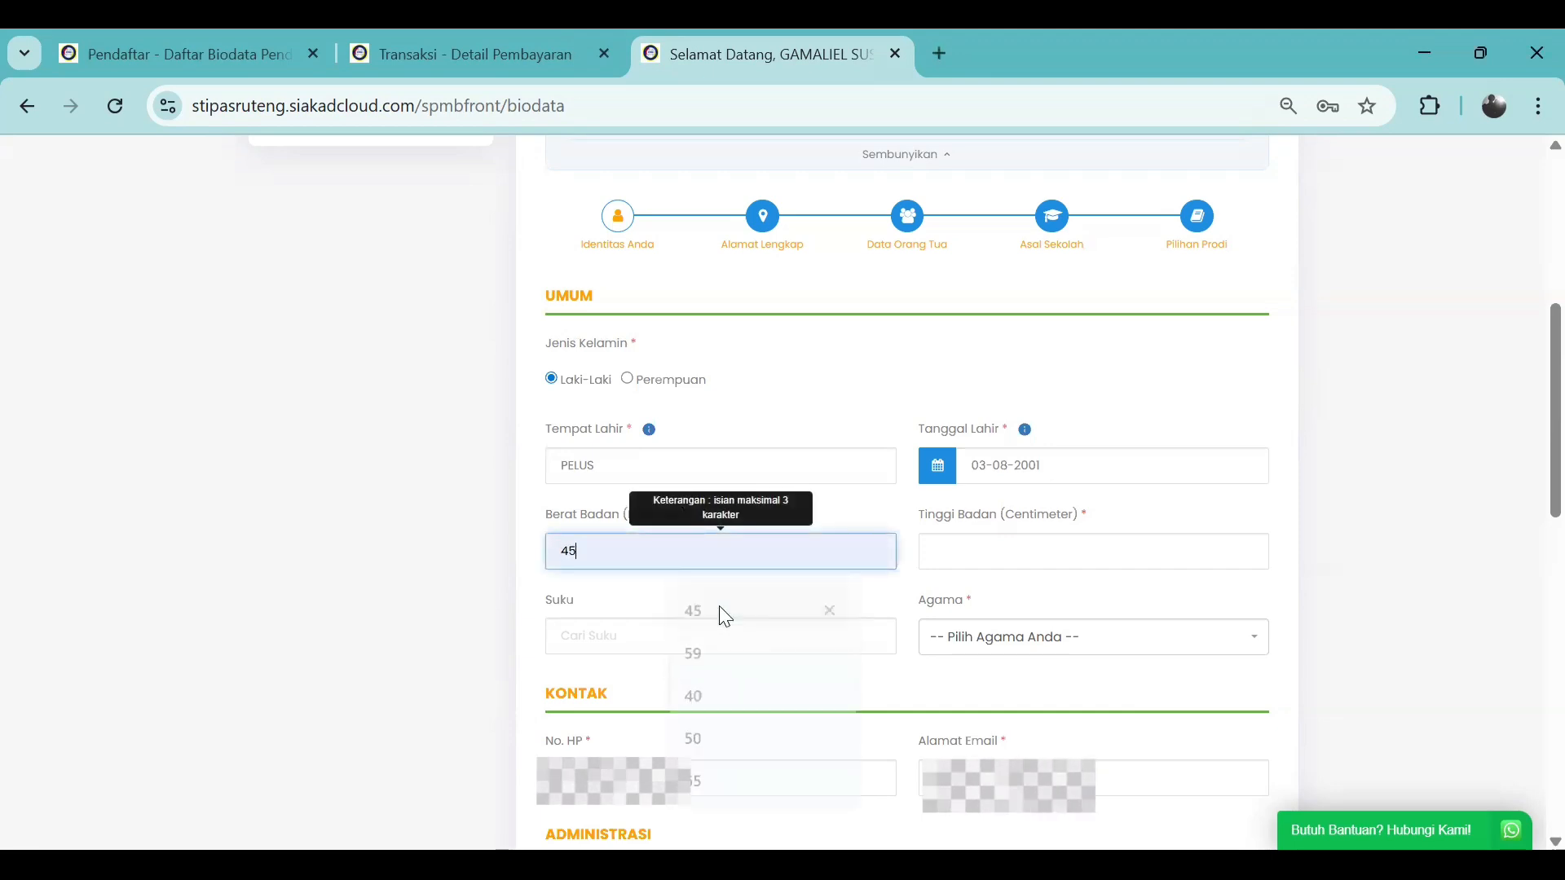
click(954, 558)
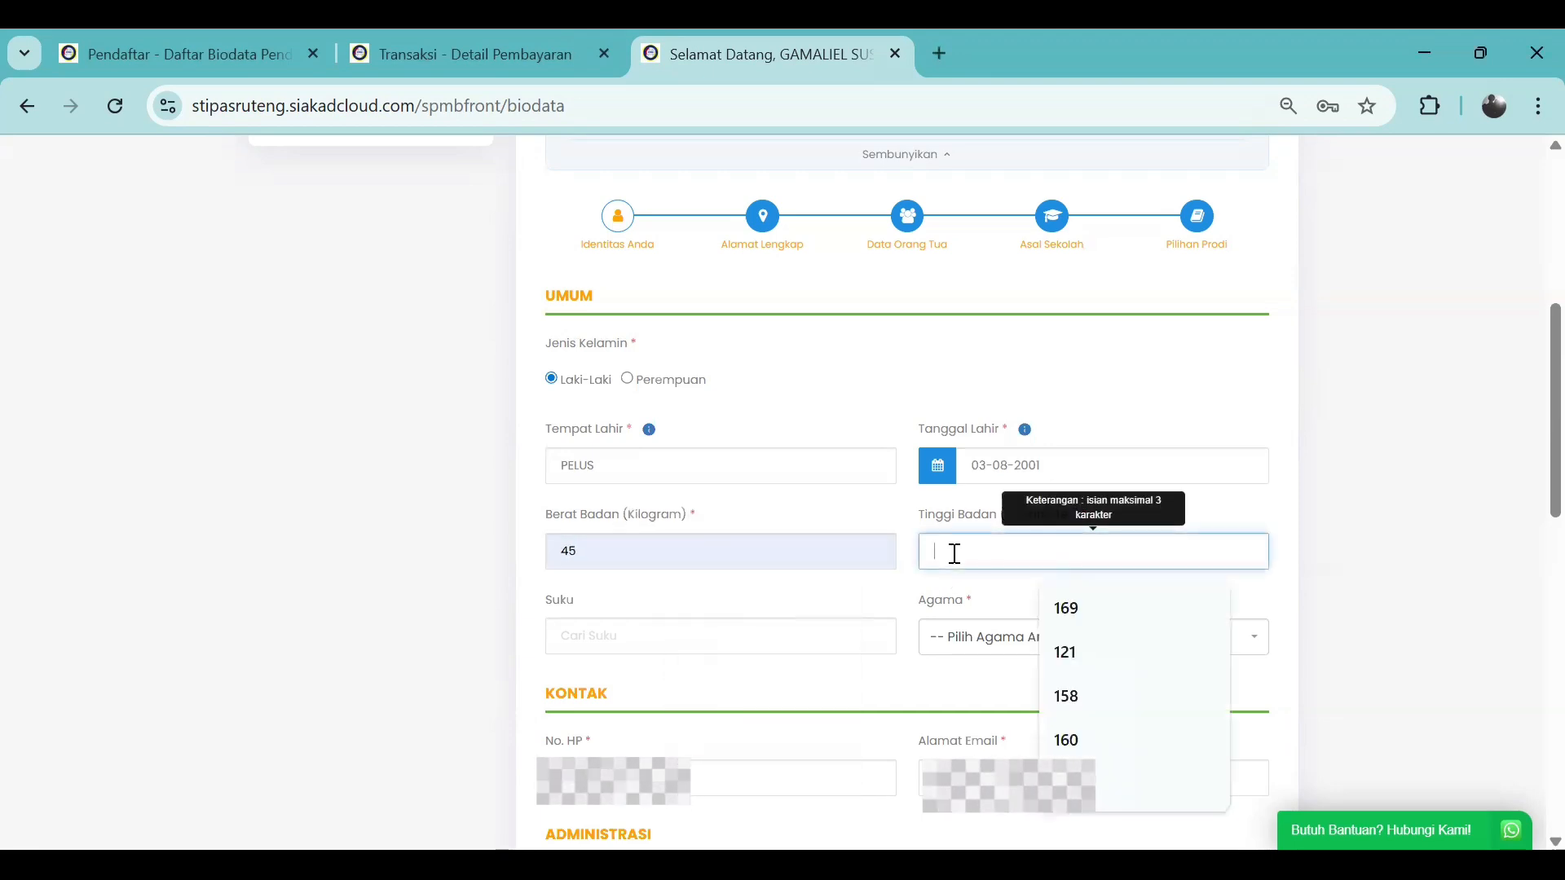
click(1078, 748)
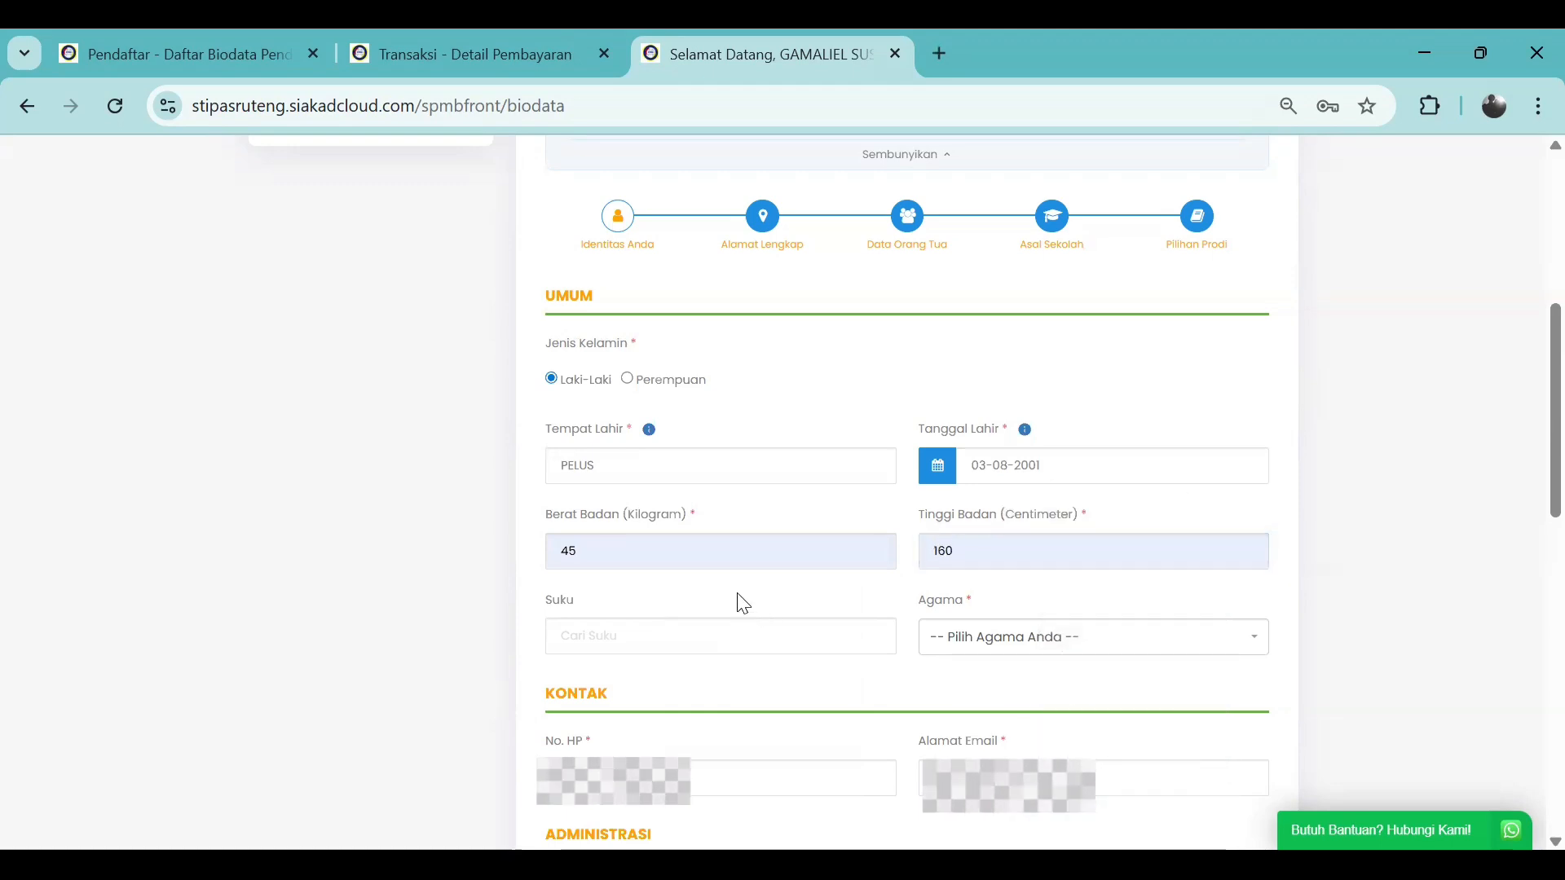
scroll(737, 588, down, 1)
click(685, 518)
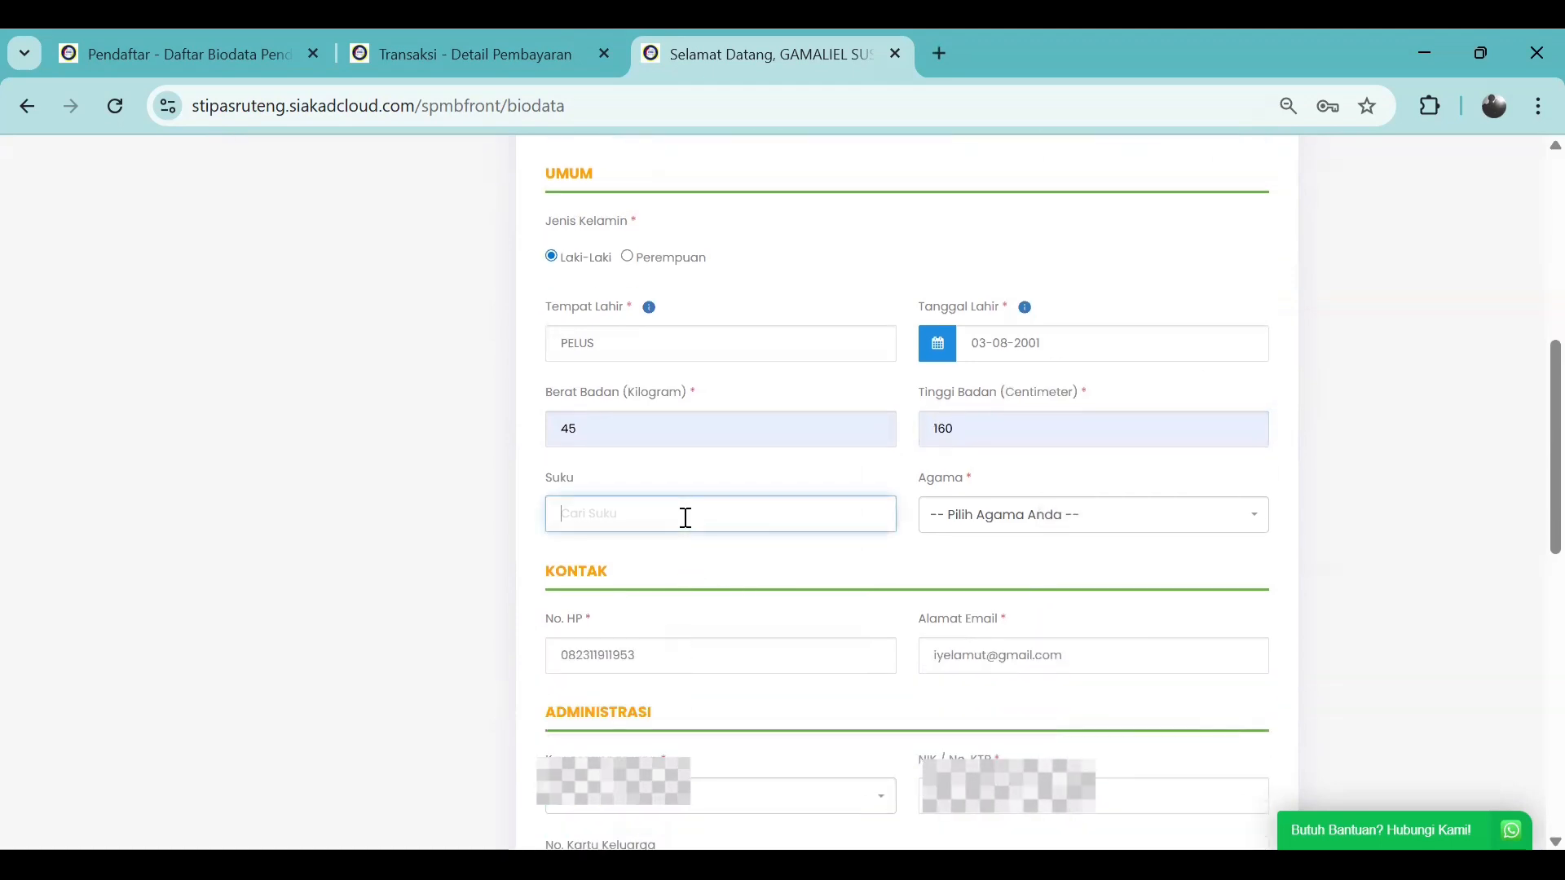
text(Manggarai)
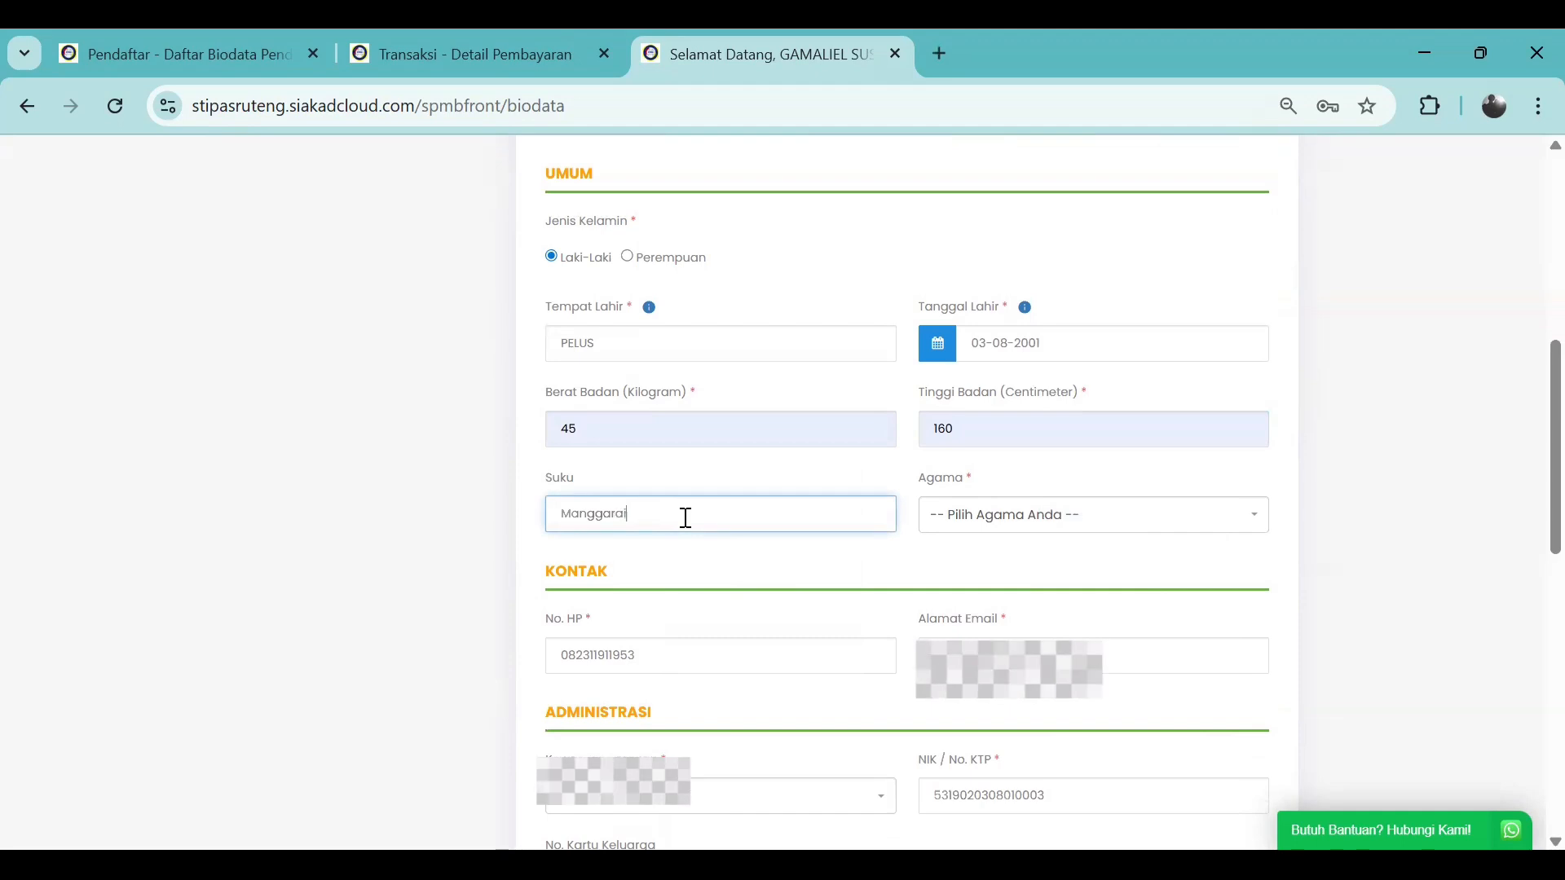
click(1023, 518)
click(1060, 663)
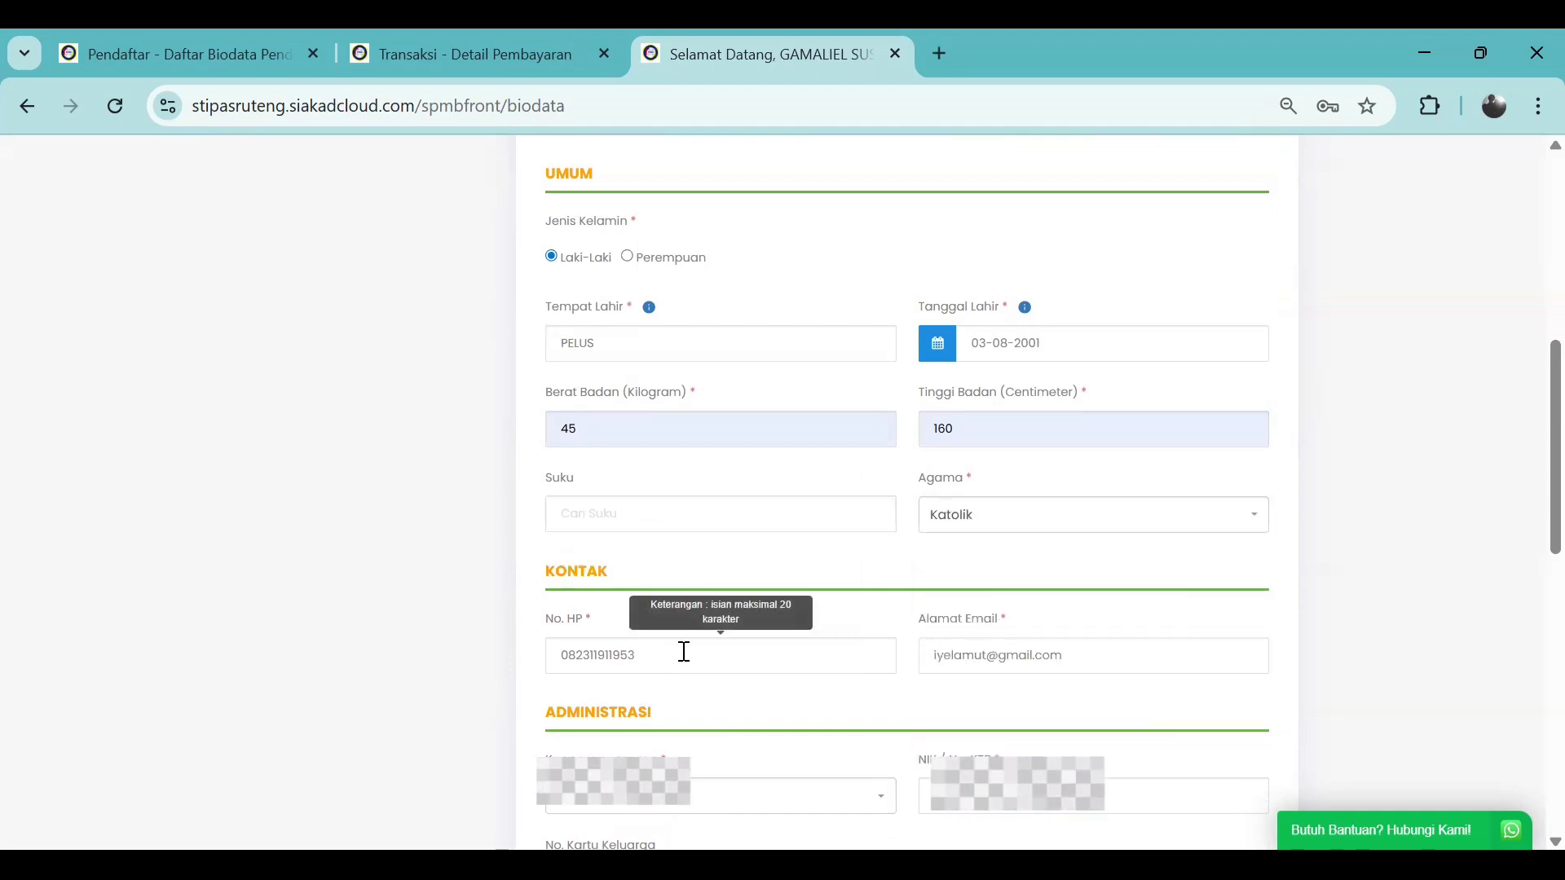
Fill the family card number, occupation Belum Bekerja, jacket size M, and save the biodata
scroll(695, 590, down, 1)
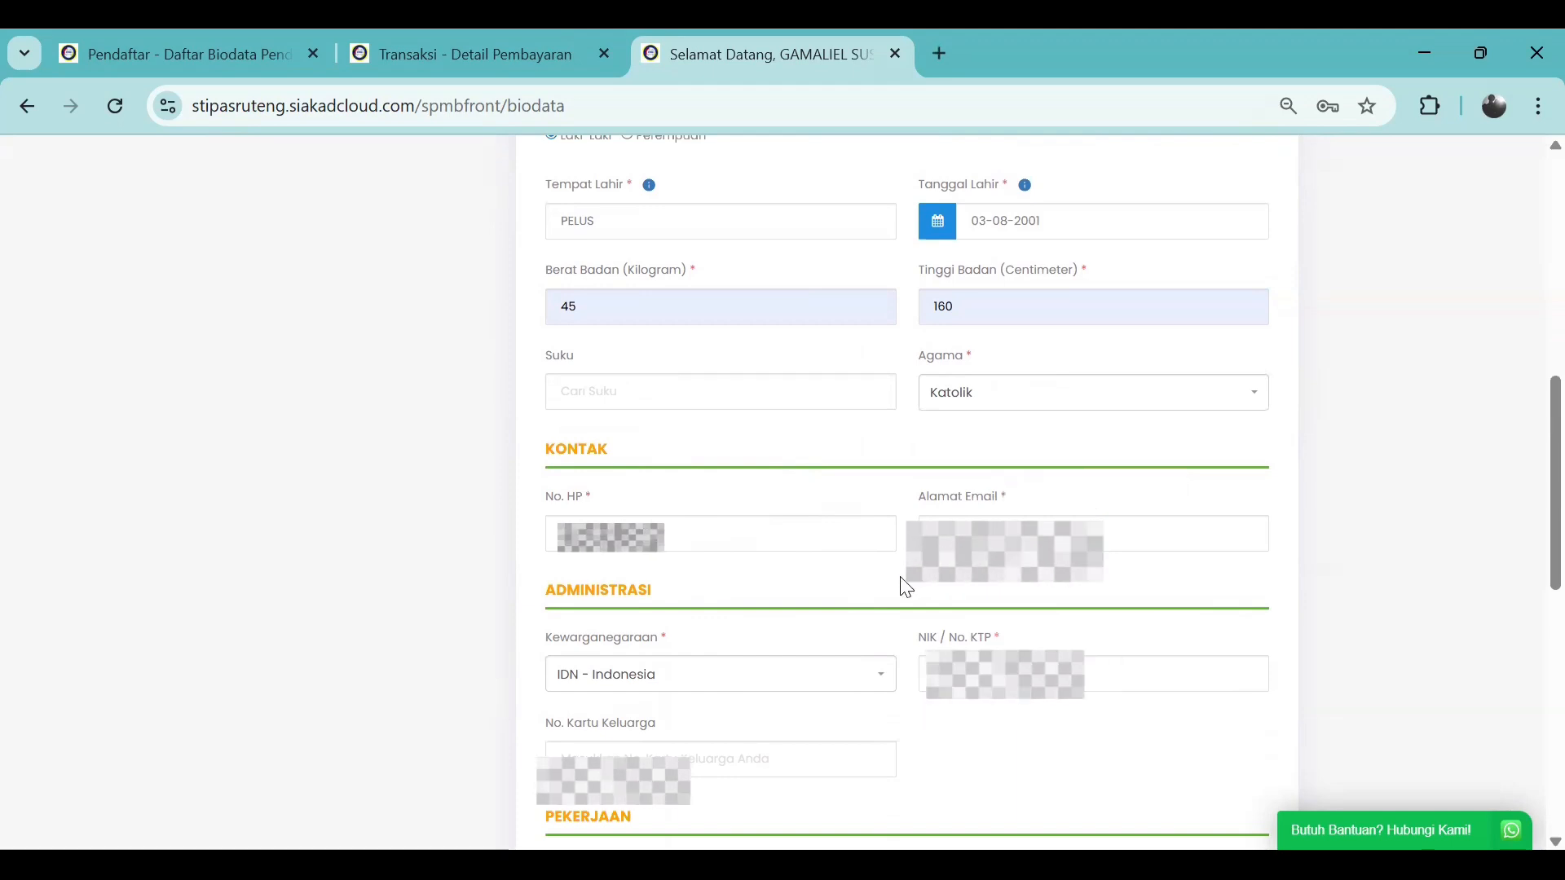
scroll(839, 601, down, 1)
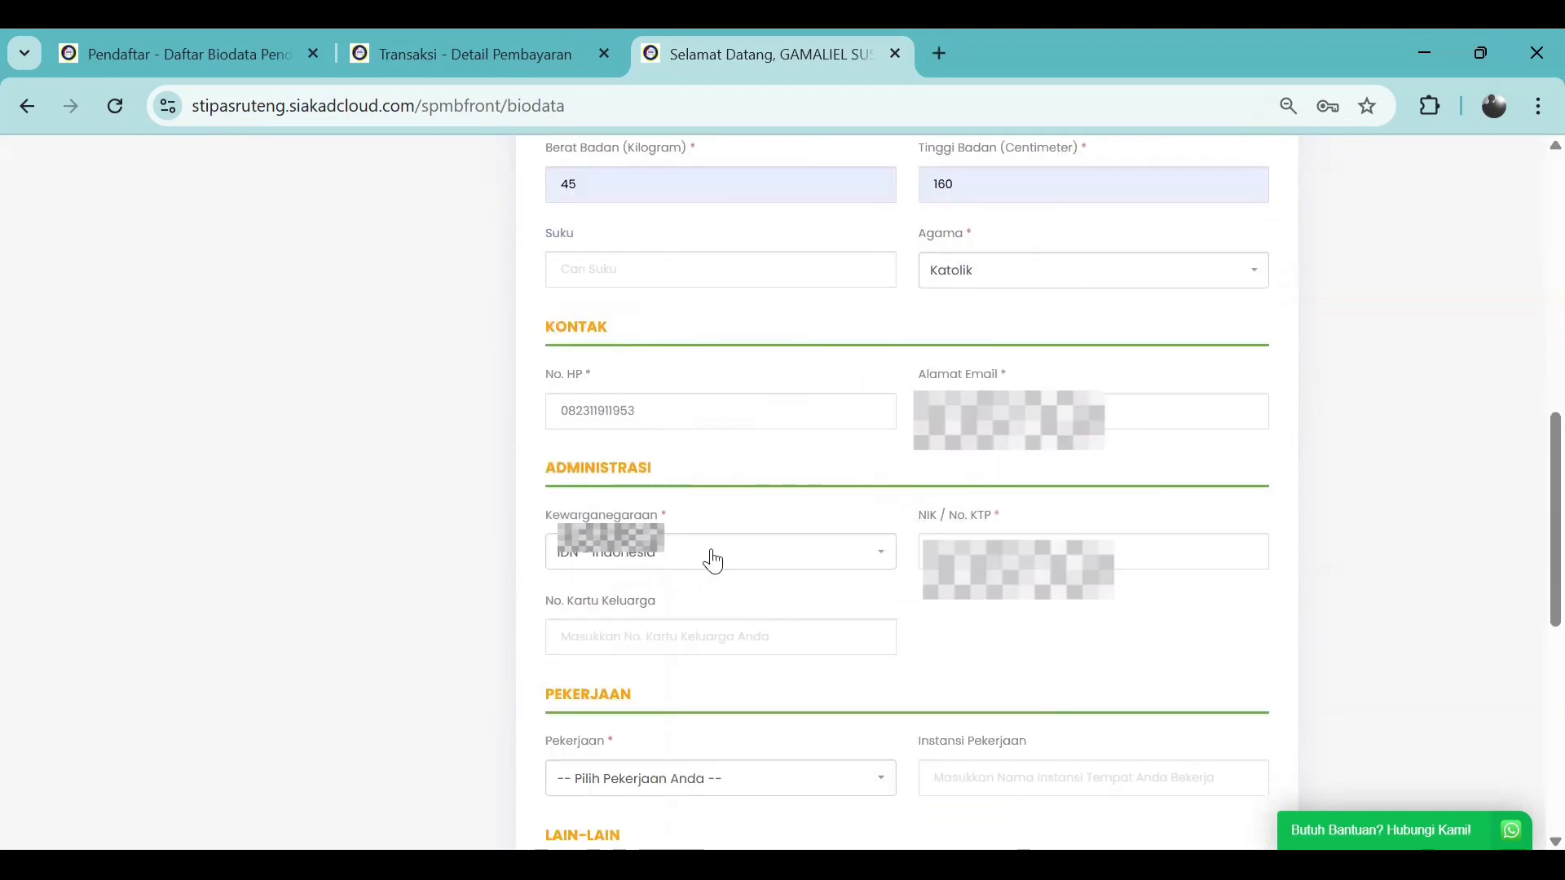
click(681, 634)
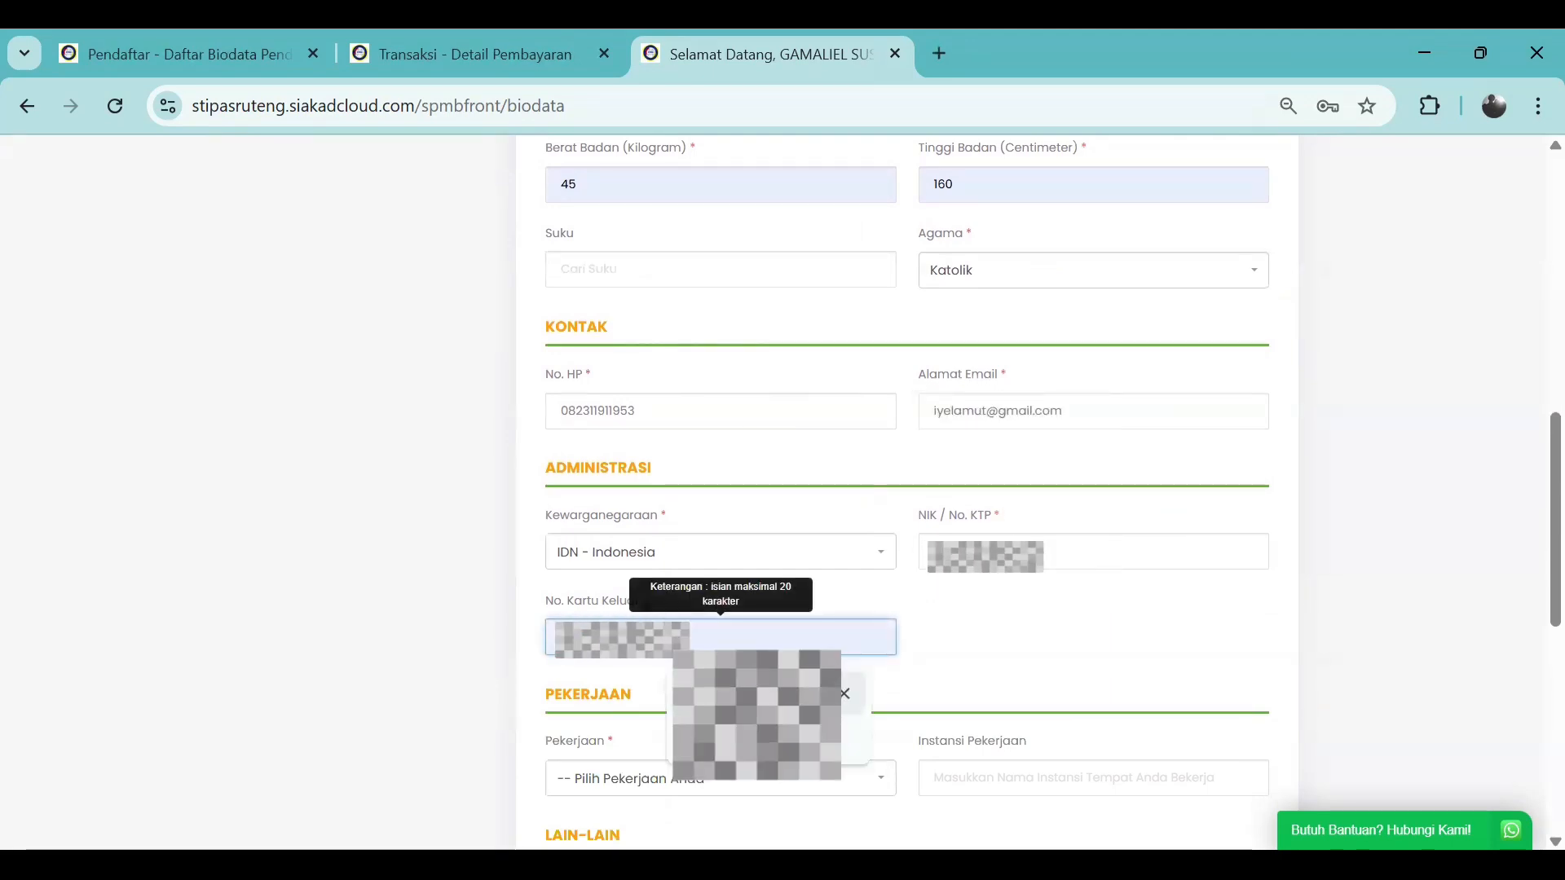
click(706, 694)
scroll(714, 652, down, 1)
scroll(745, 636, down, 3)
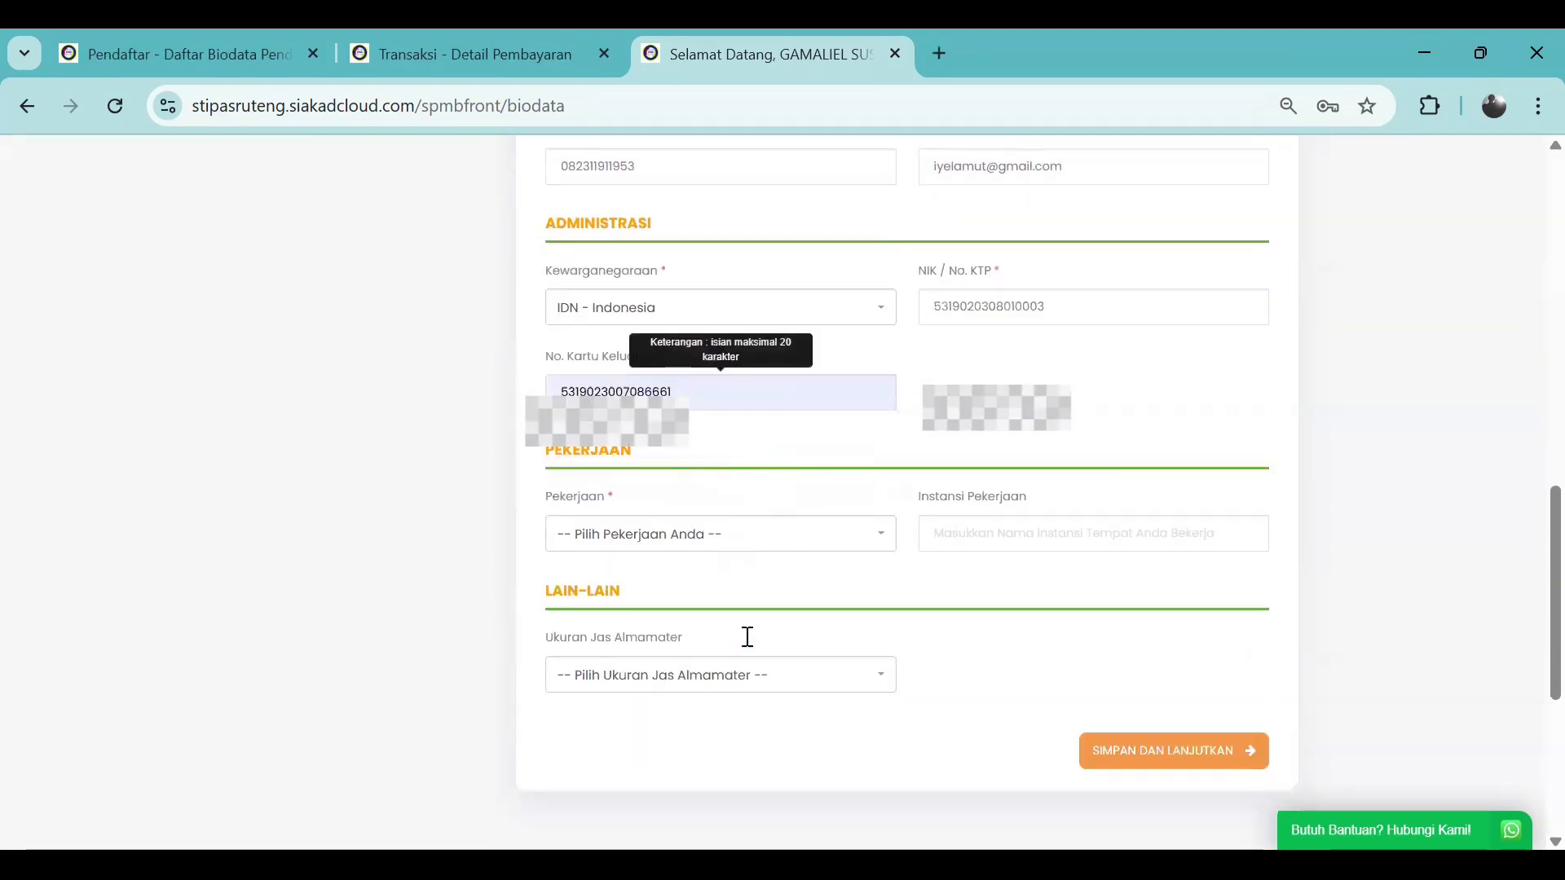
click(745, 535)
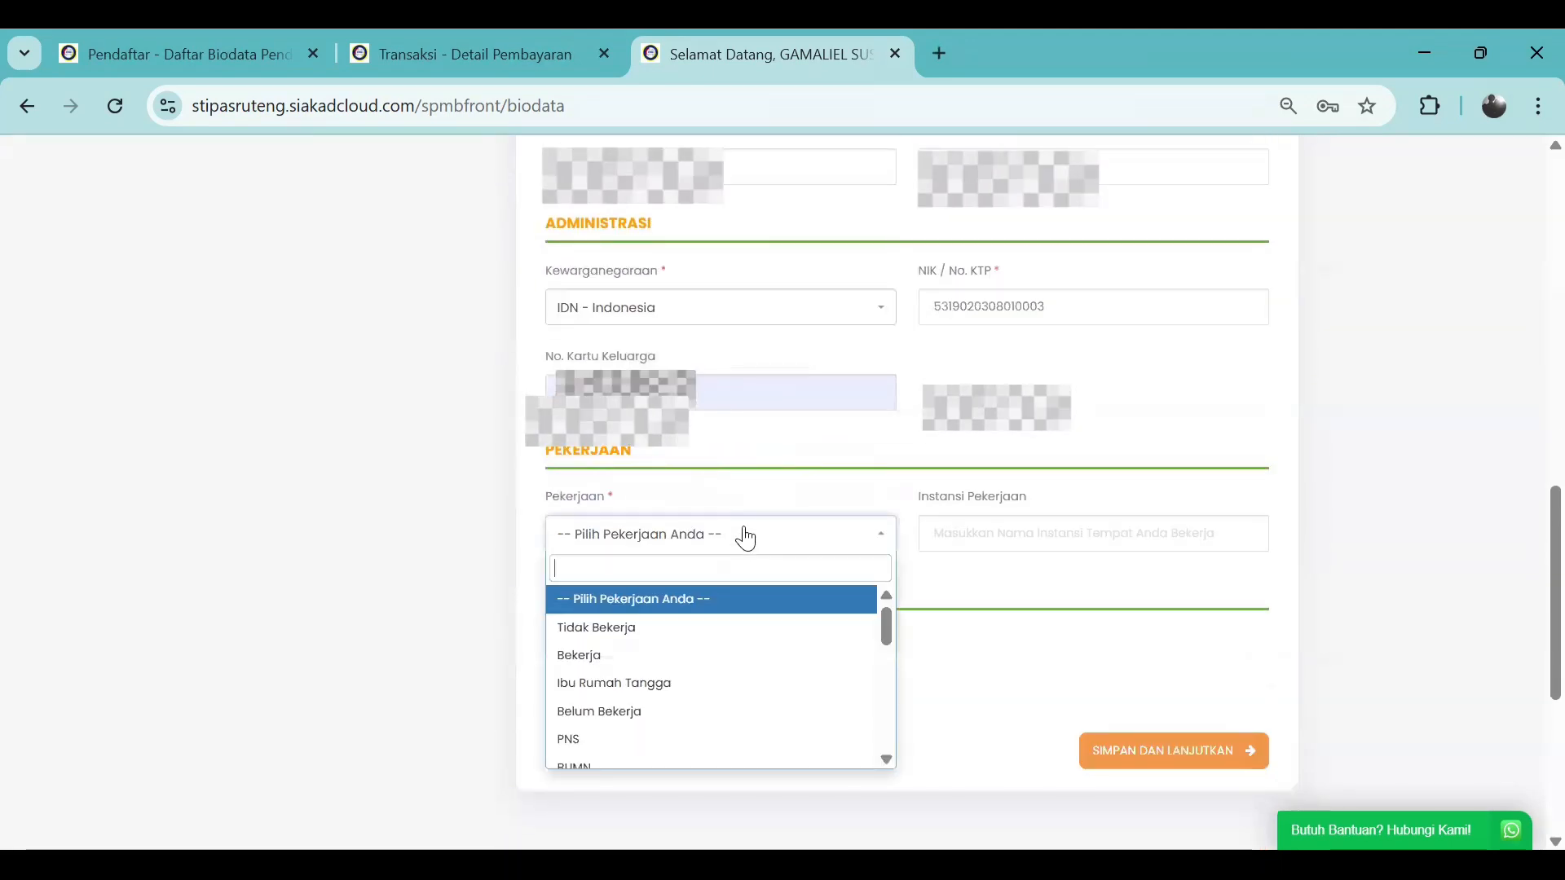
click(733, 721)
click(737, 683)
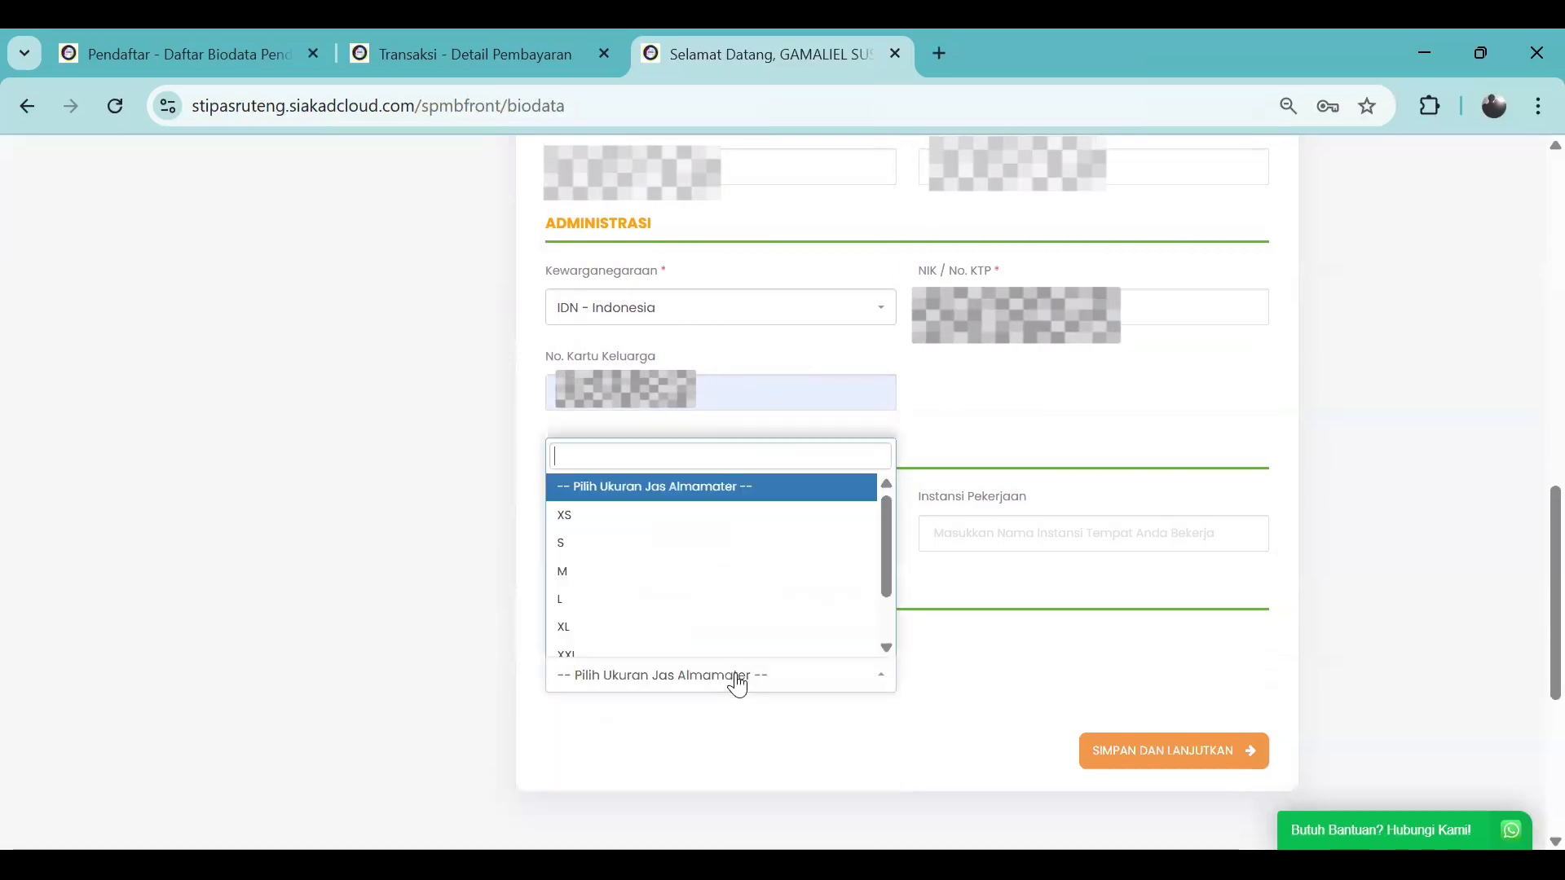
click(684, 584)
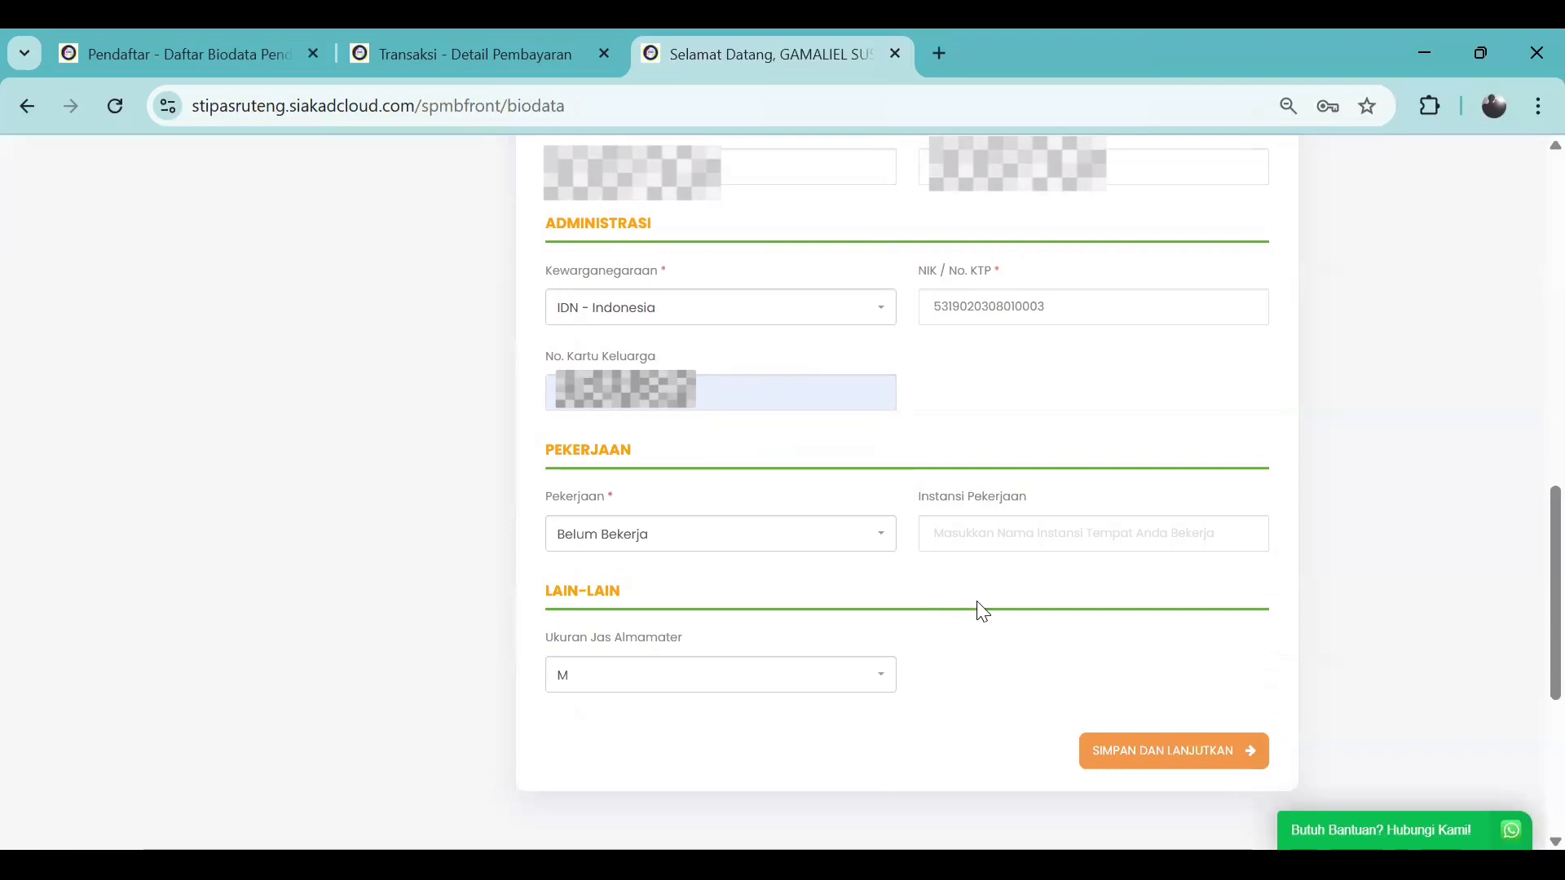
click(1149, 761)
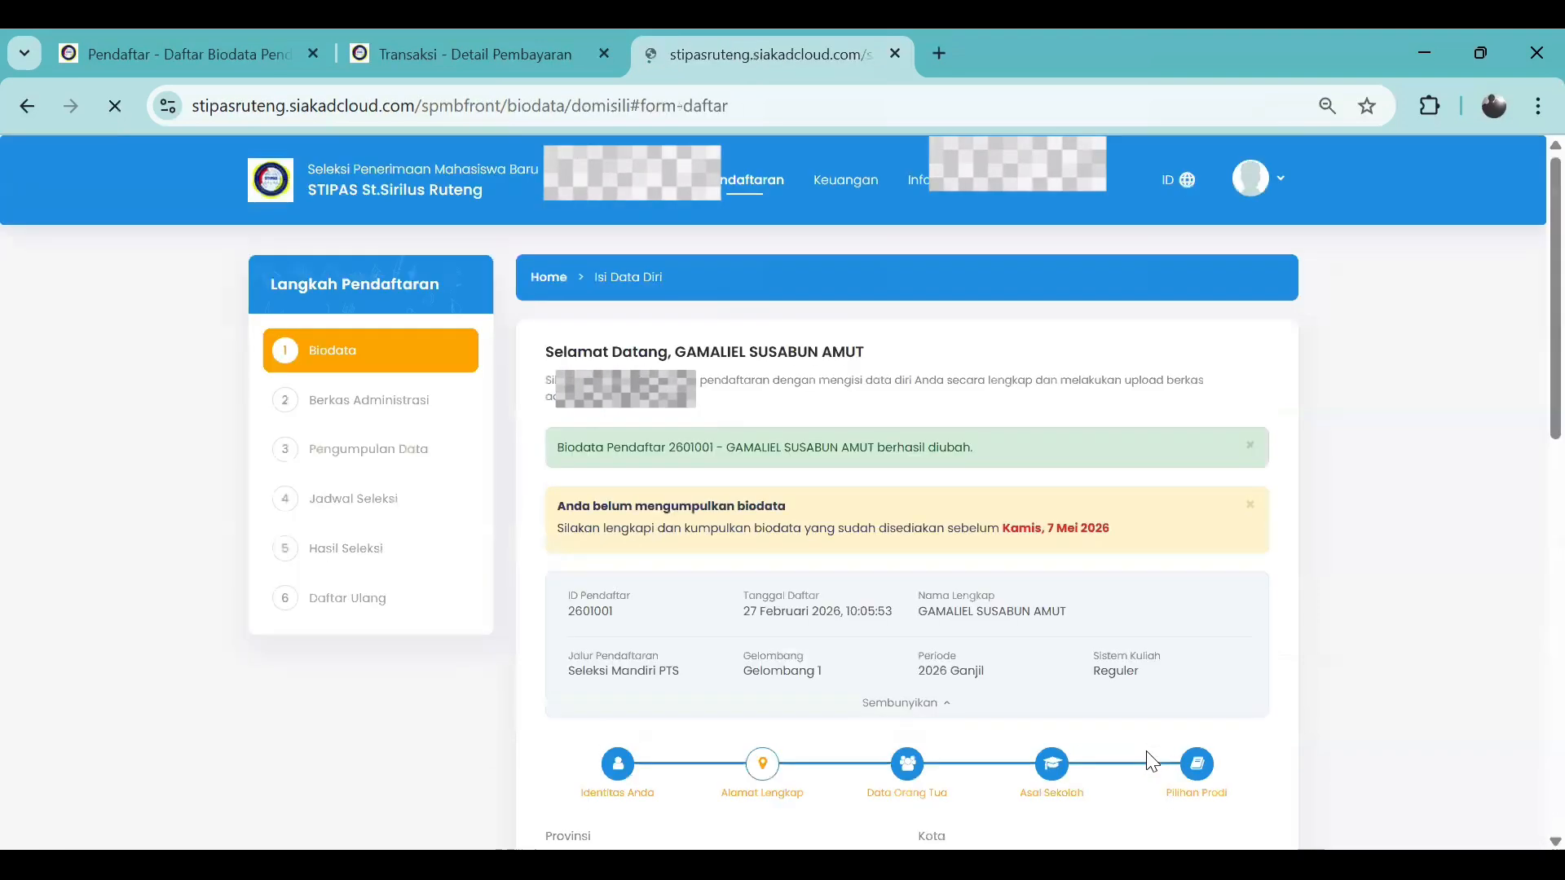
Set province NUSA TENGGARA TIMUR, regency KABUPATEN MANGGARAI TIMUR and sub-district ELAR SELATAN
scroll(830, 581, up, 2)
scroll(830, 581, up, 1)
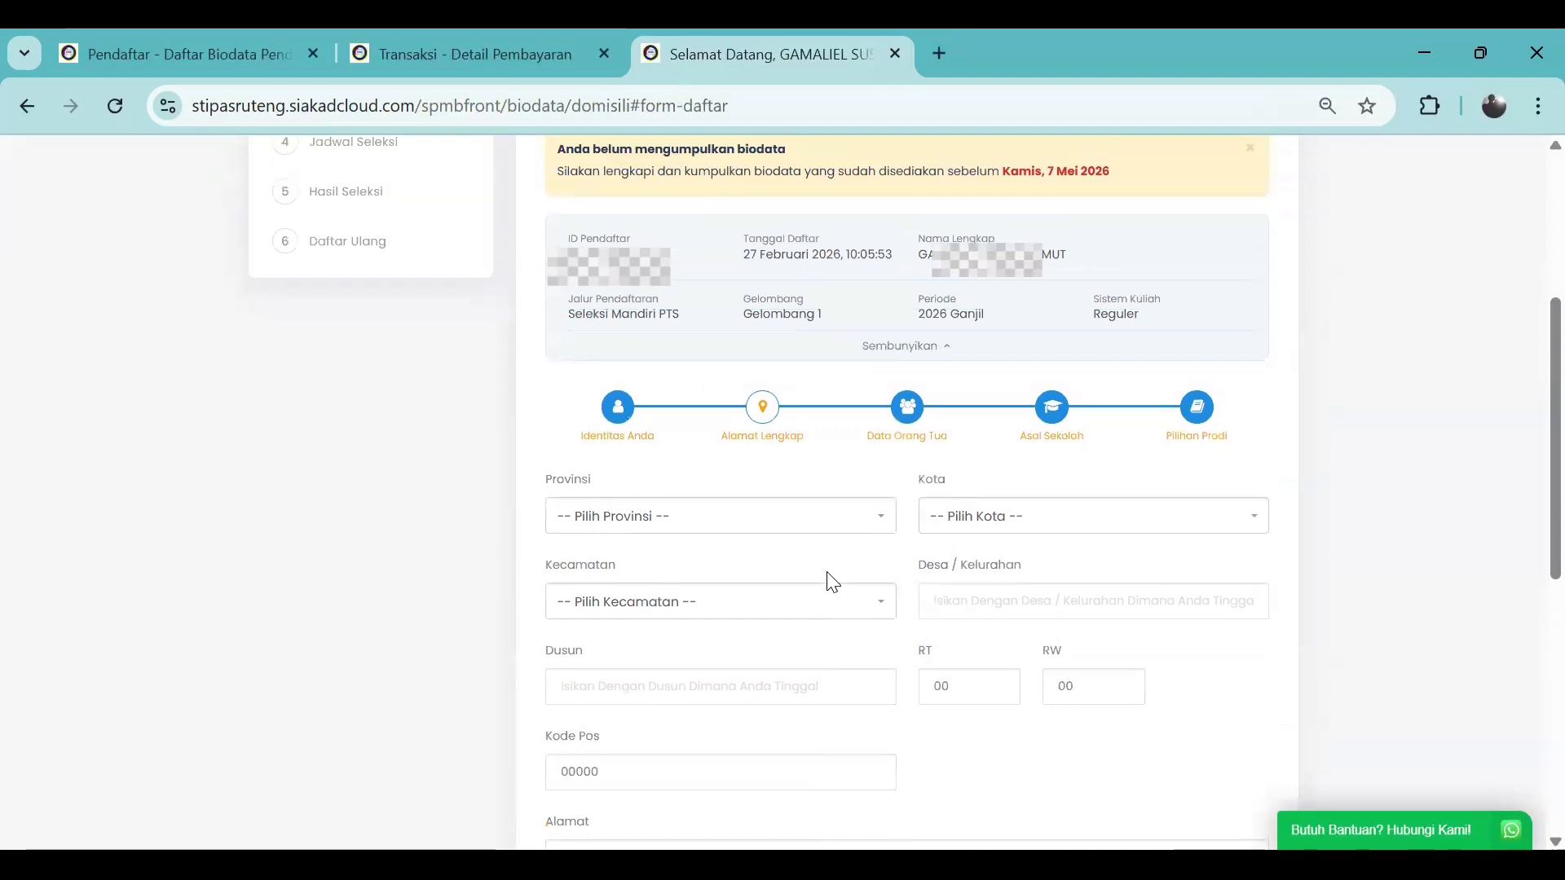
click(824, 518)
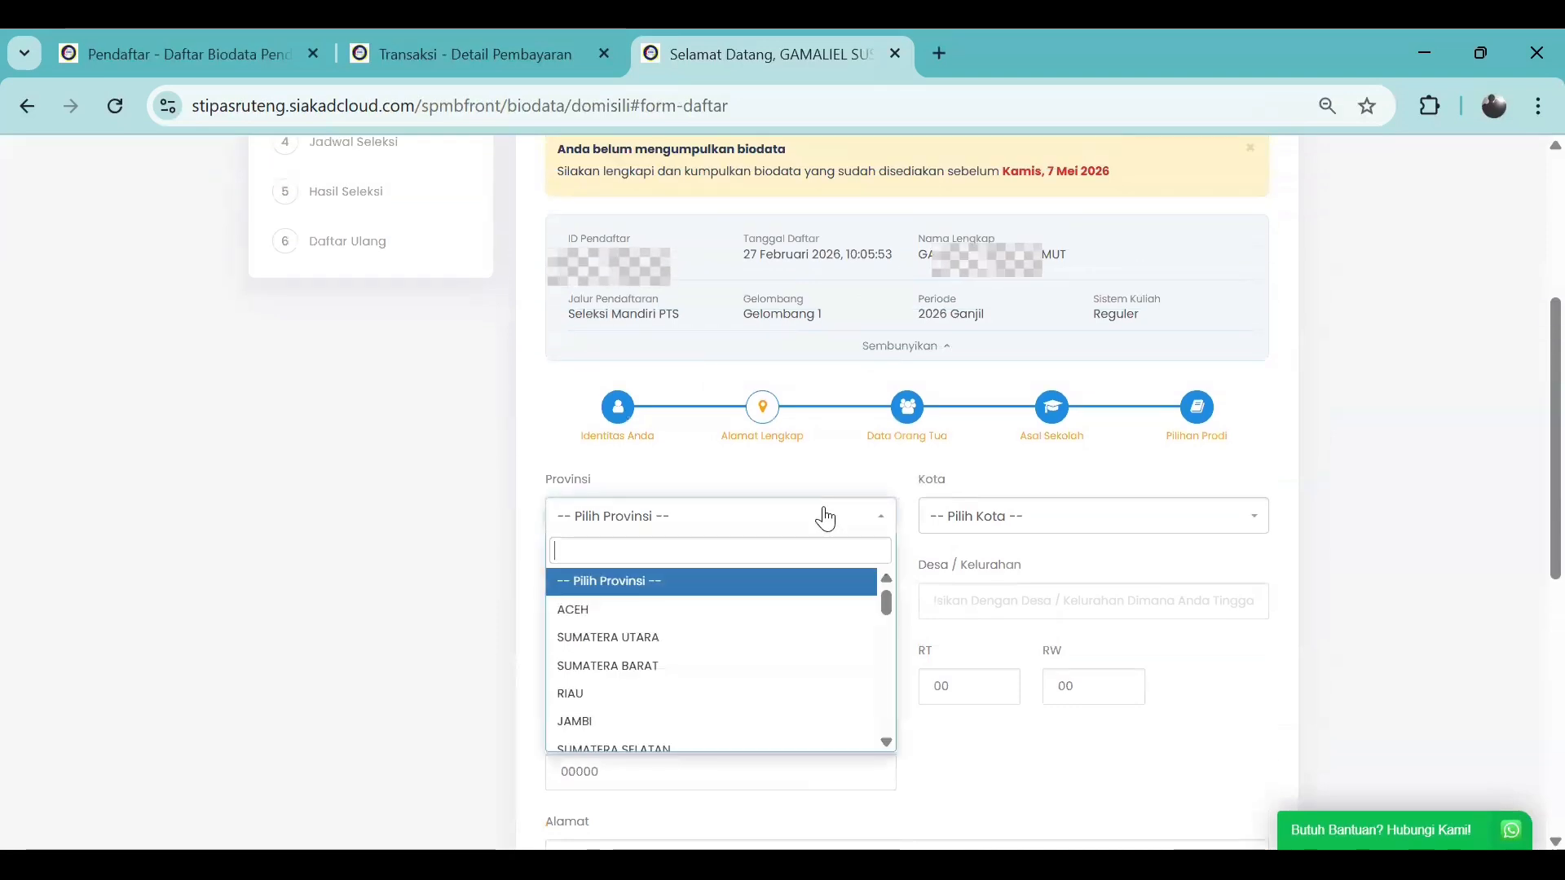
text(nus)
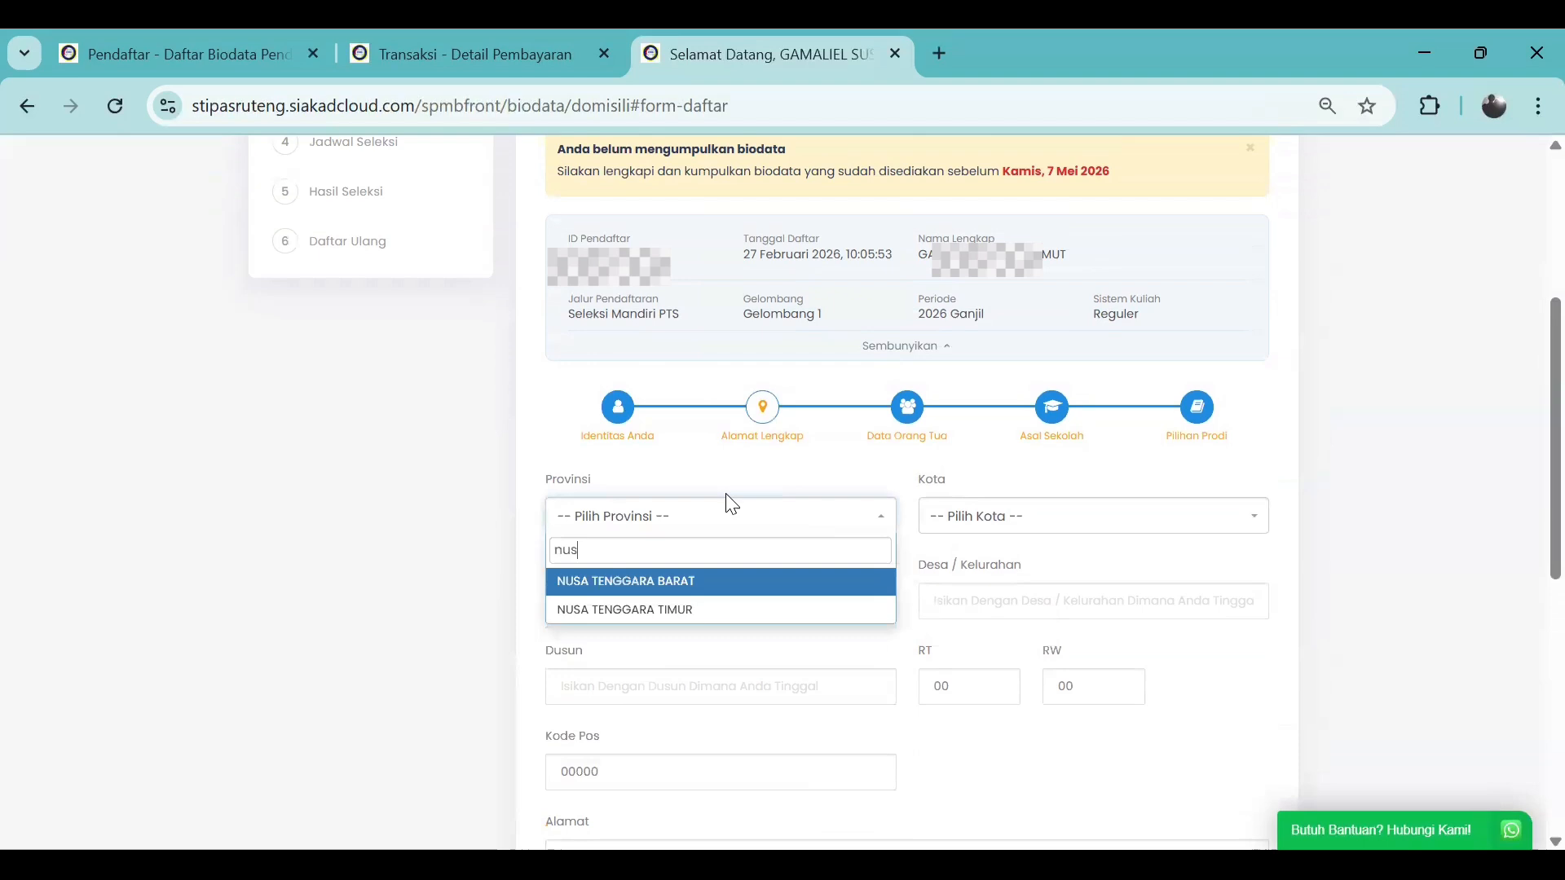
click(717, 611)
click(1037, 518)
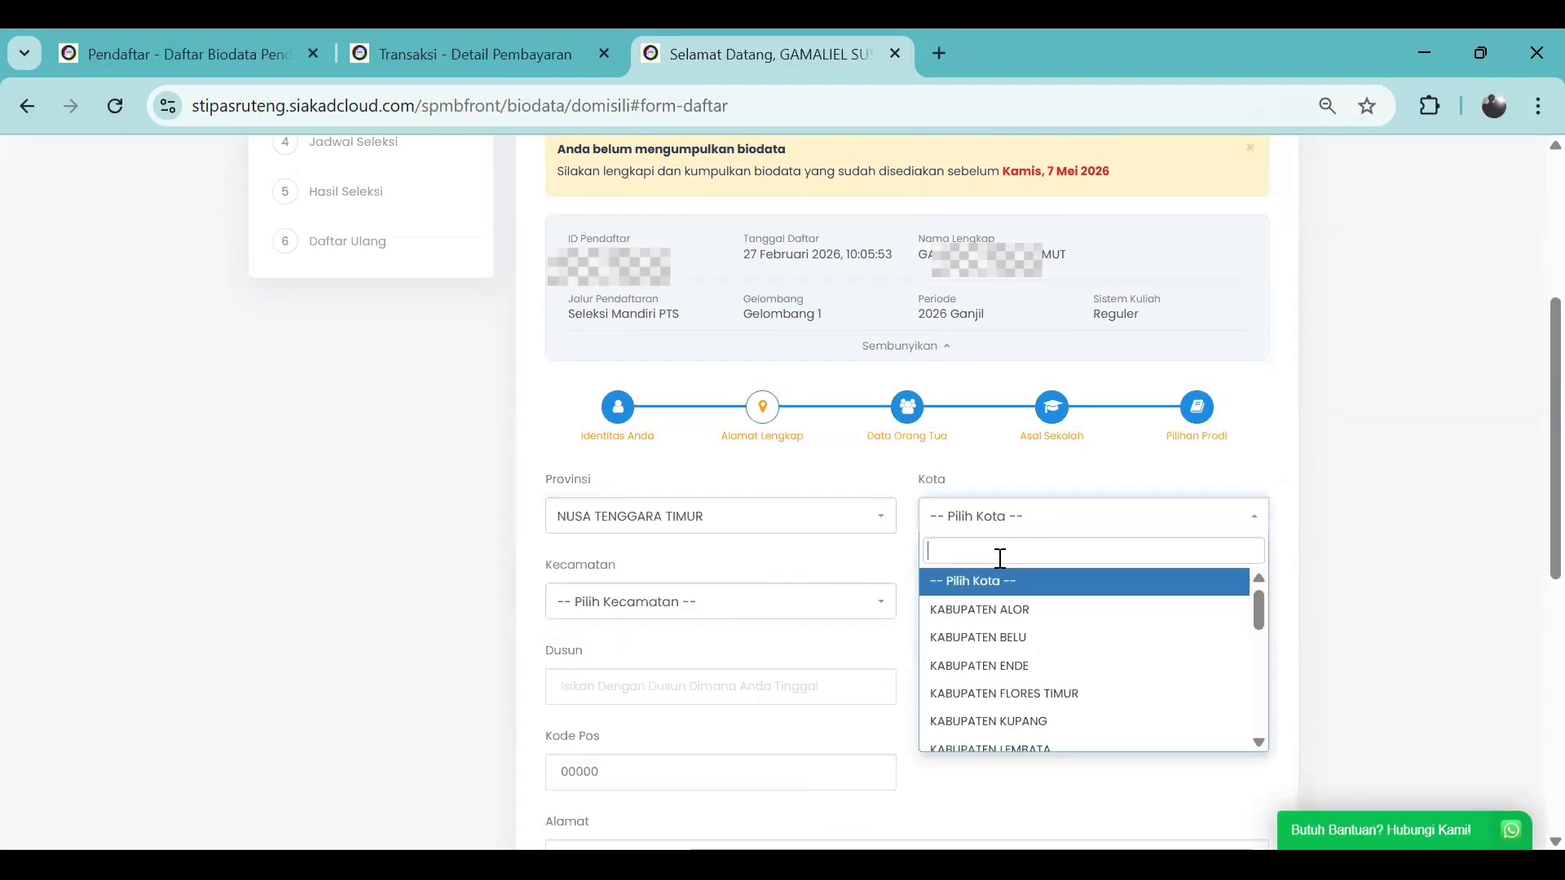
text(mangga)
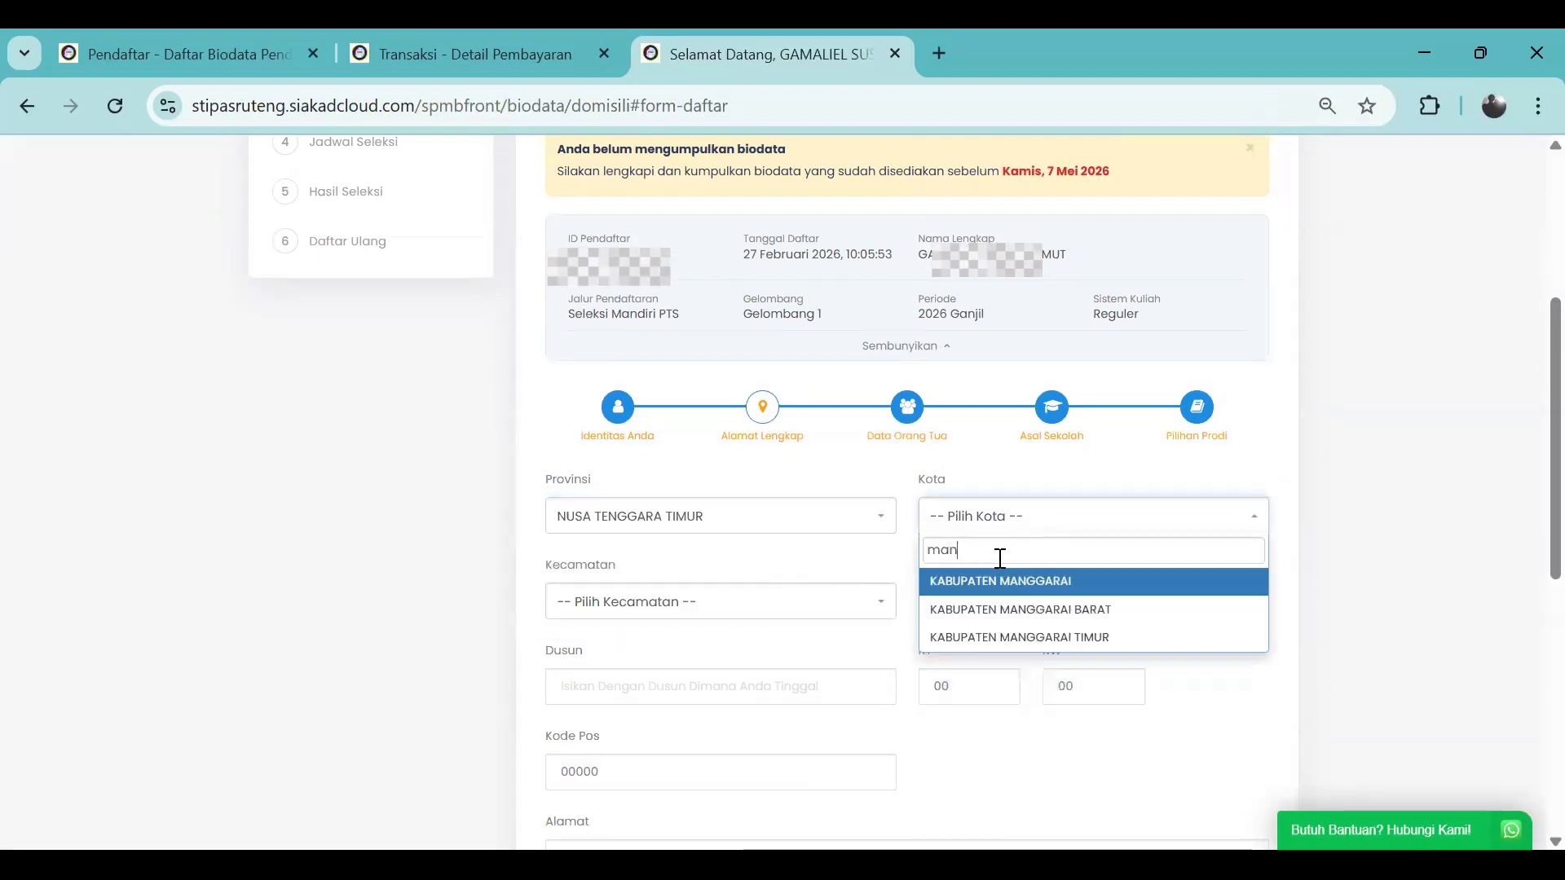
click(1000, 640)
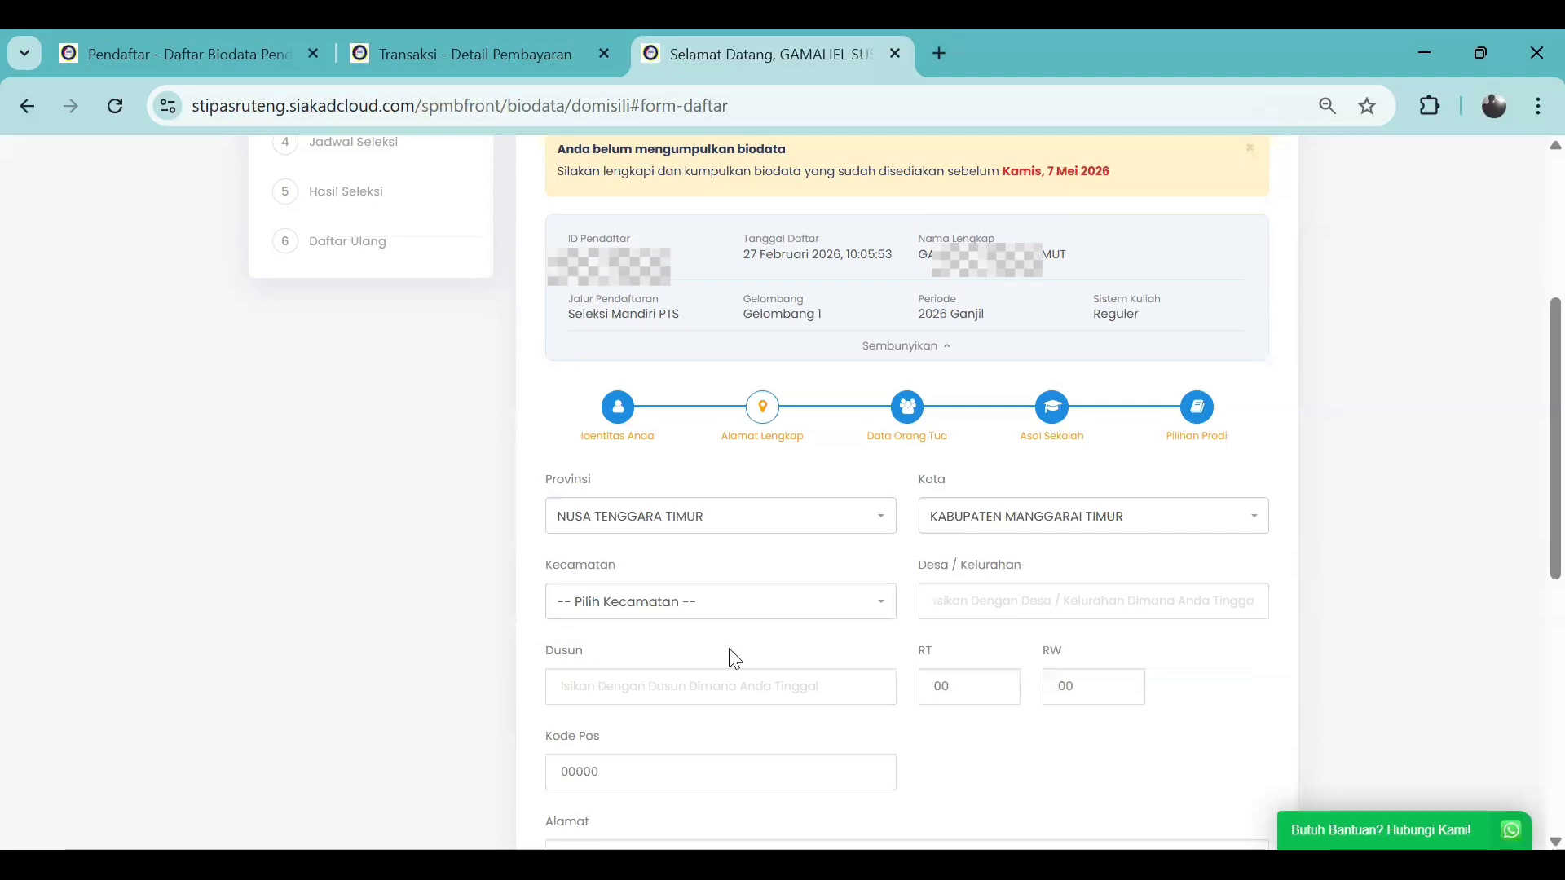
click(708, 612)
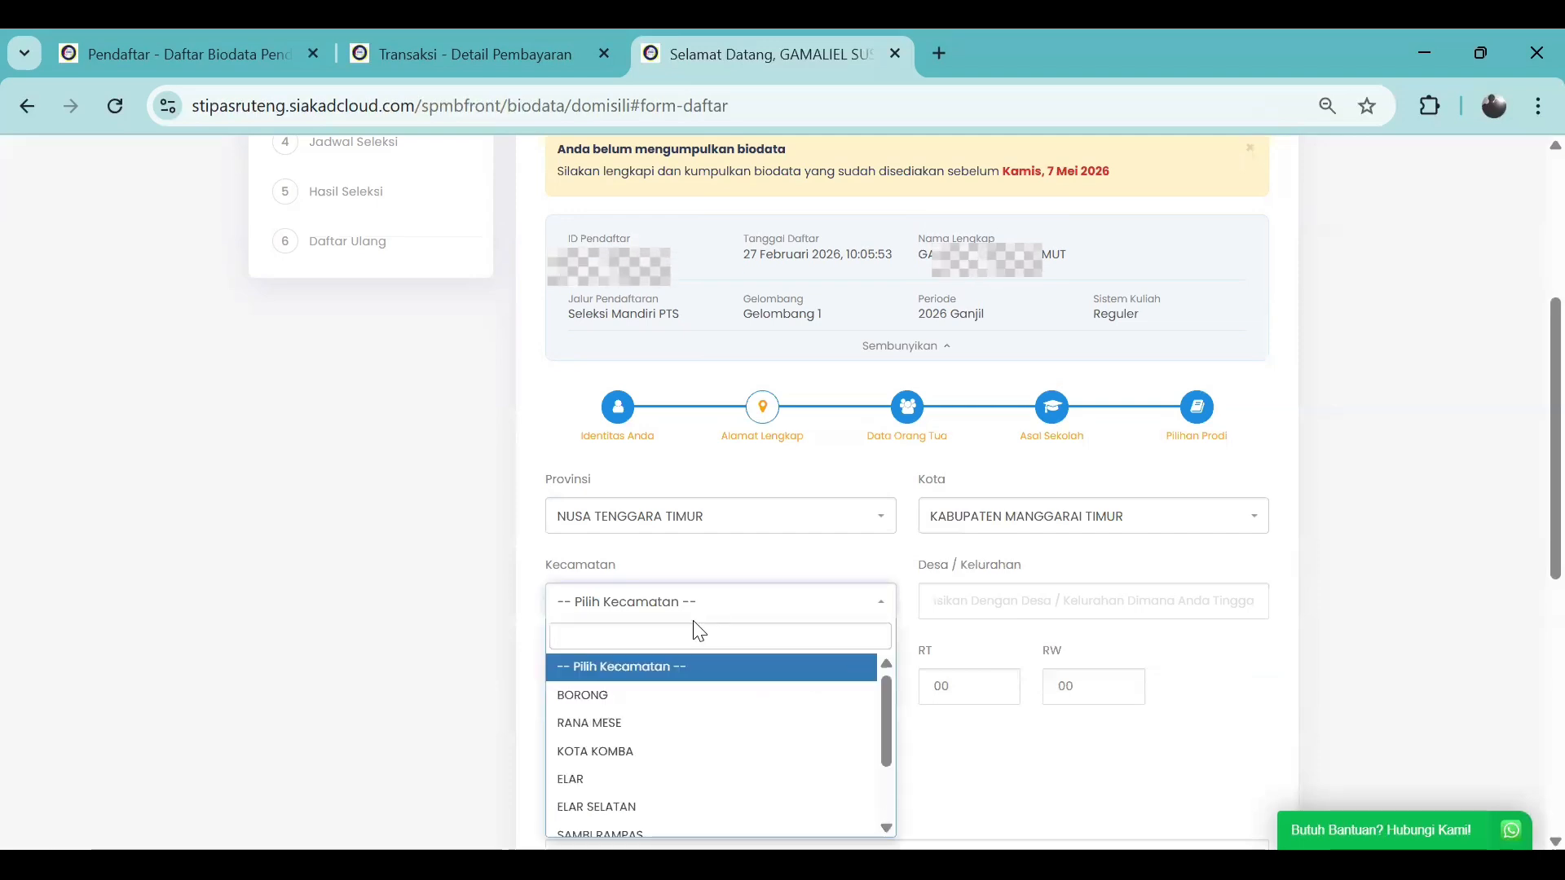
click(633, 807)
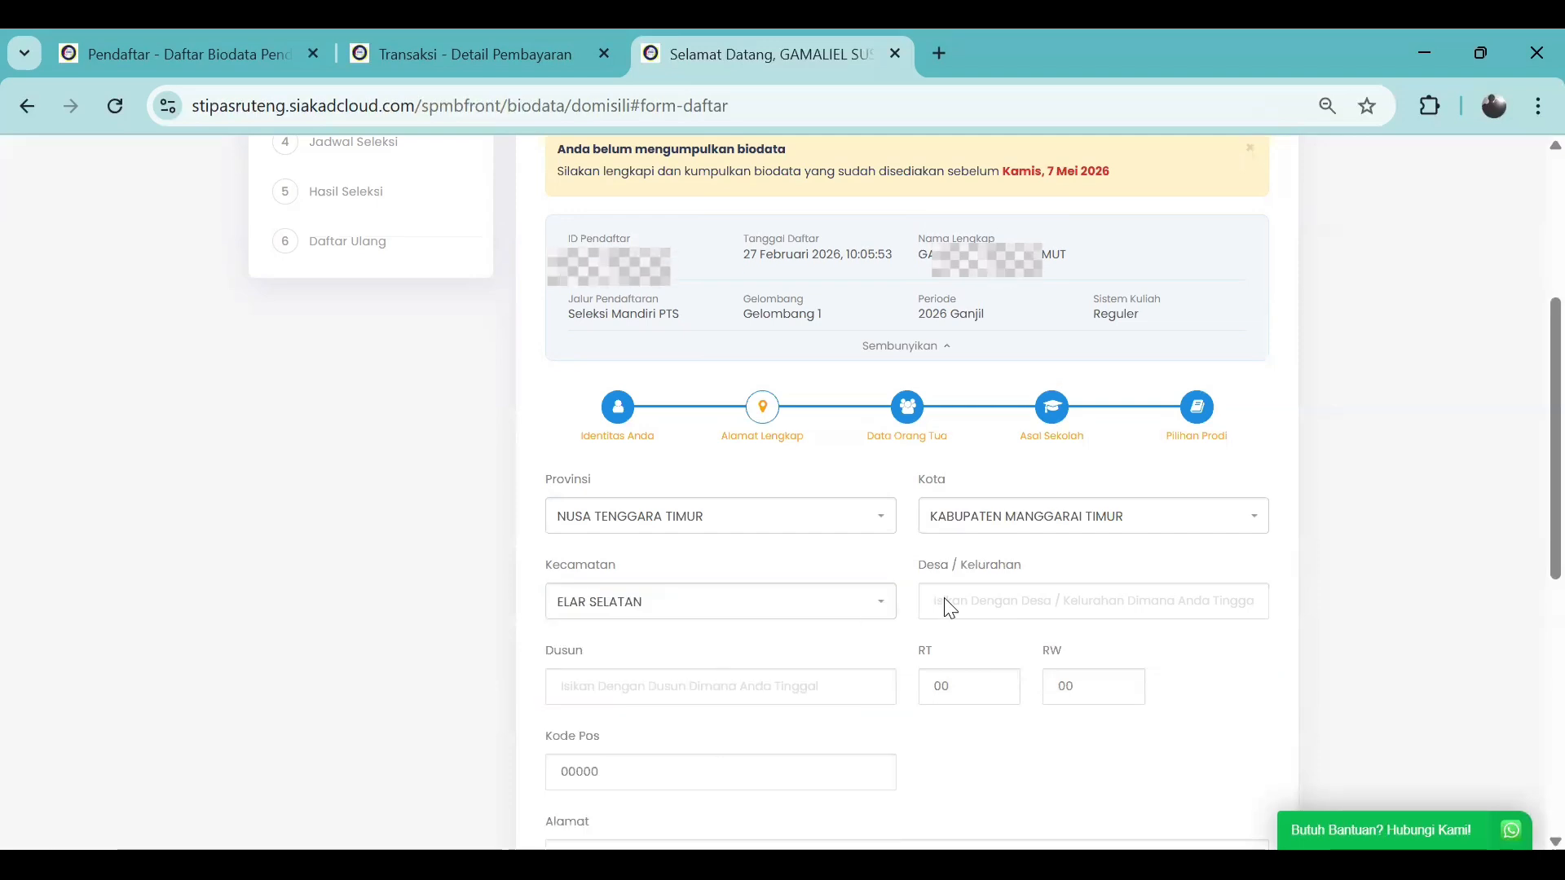
Fill in the village, hamlet, RT and RW numbers, and the postal code
click(963, 610)
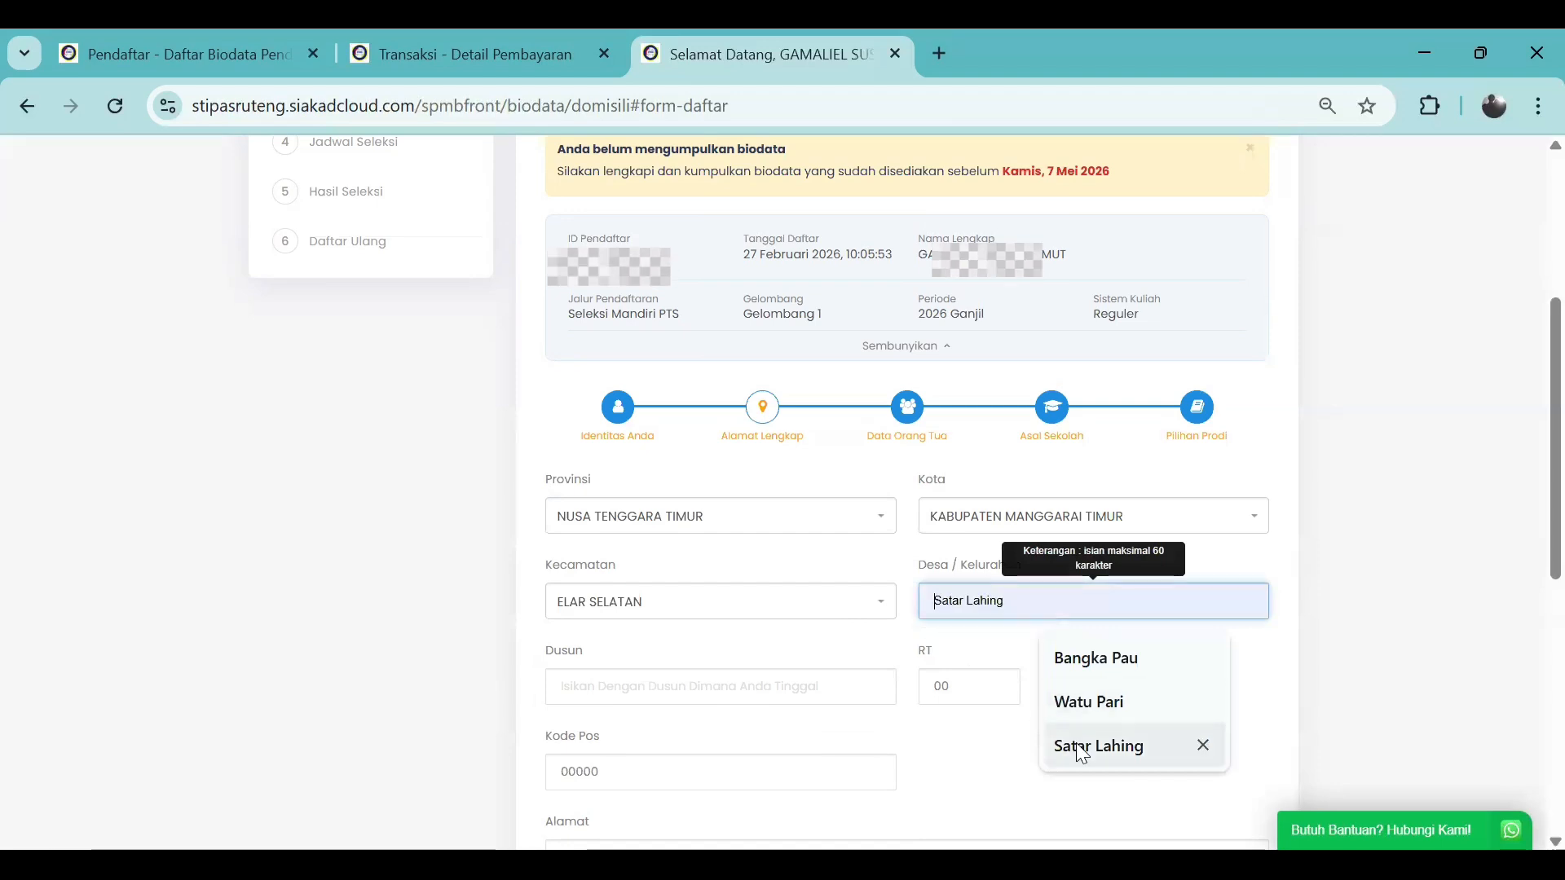
click(1085, 706)
click(622, 693)
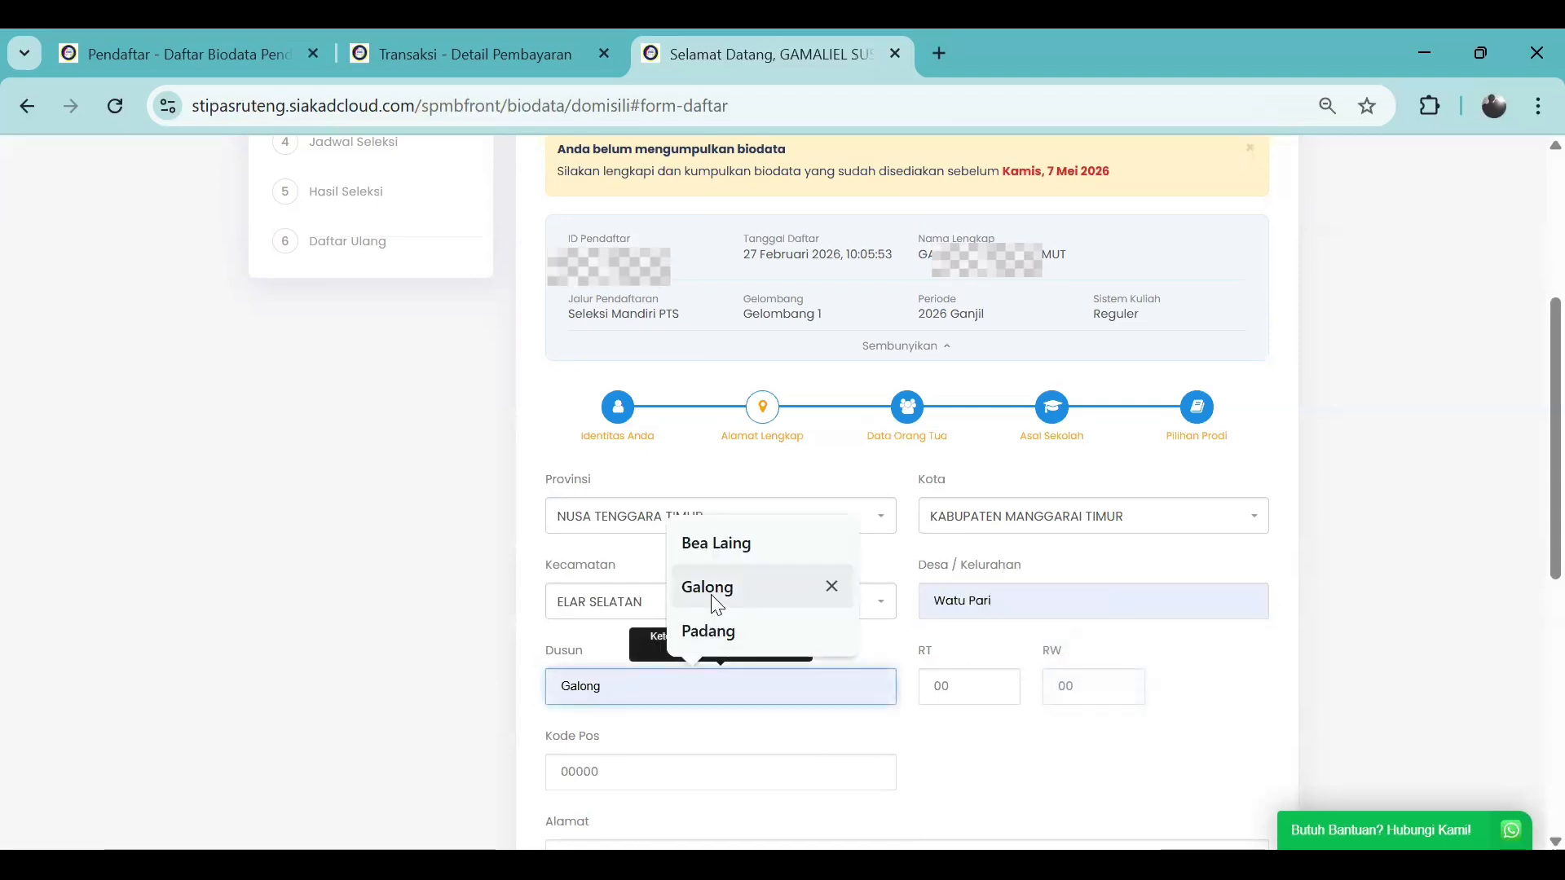
click(716, 604)
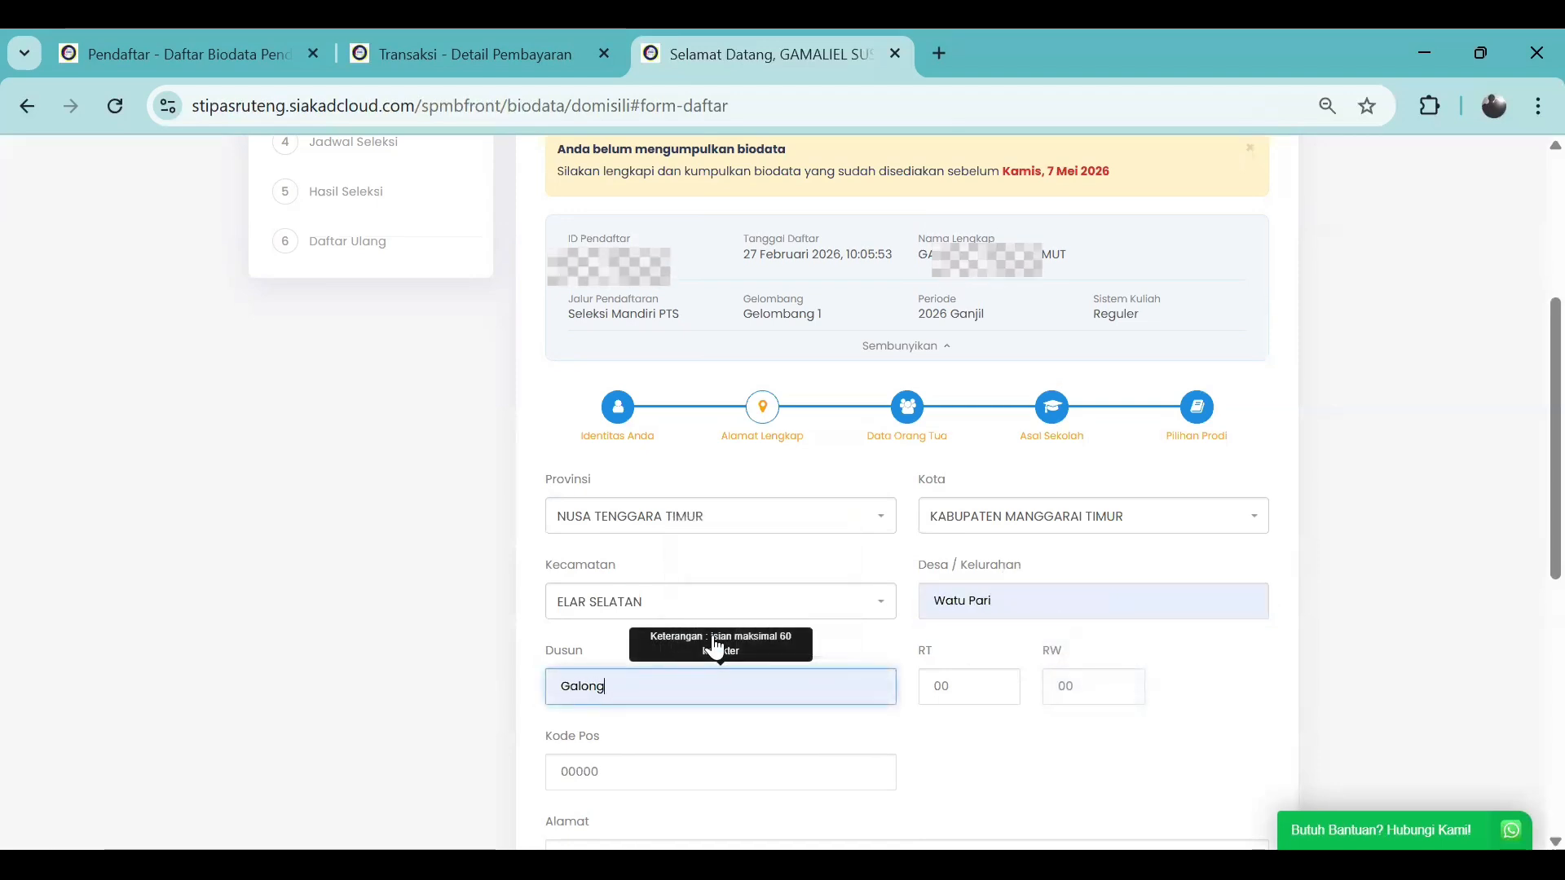
click(949, 693)
click(981, 746)
click(1092, 688)
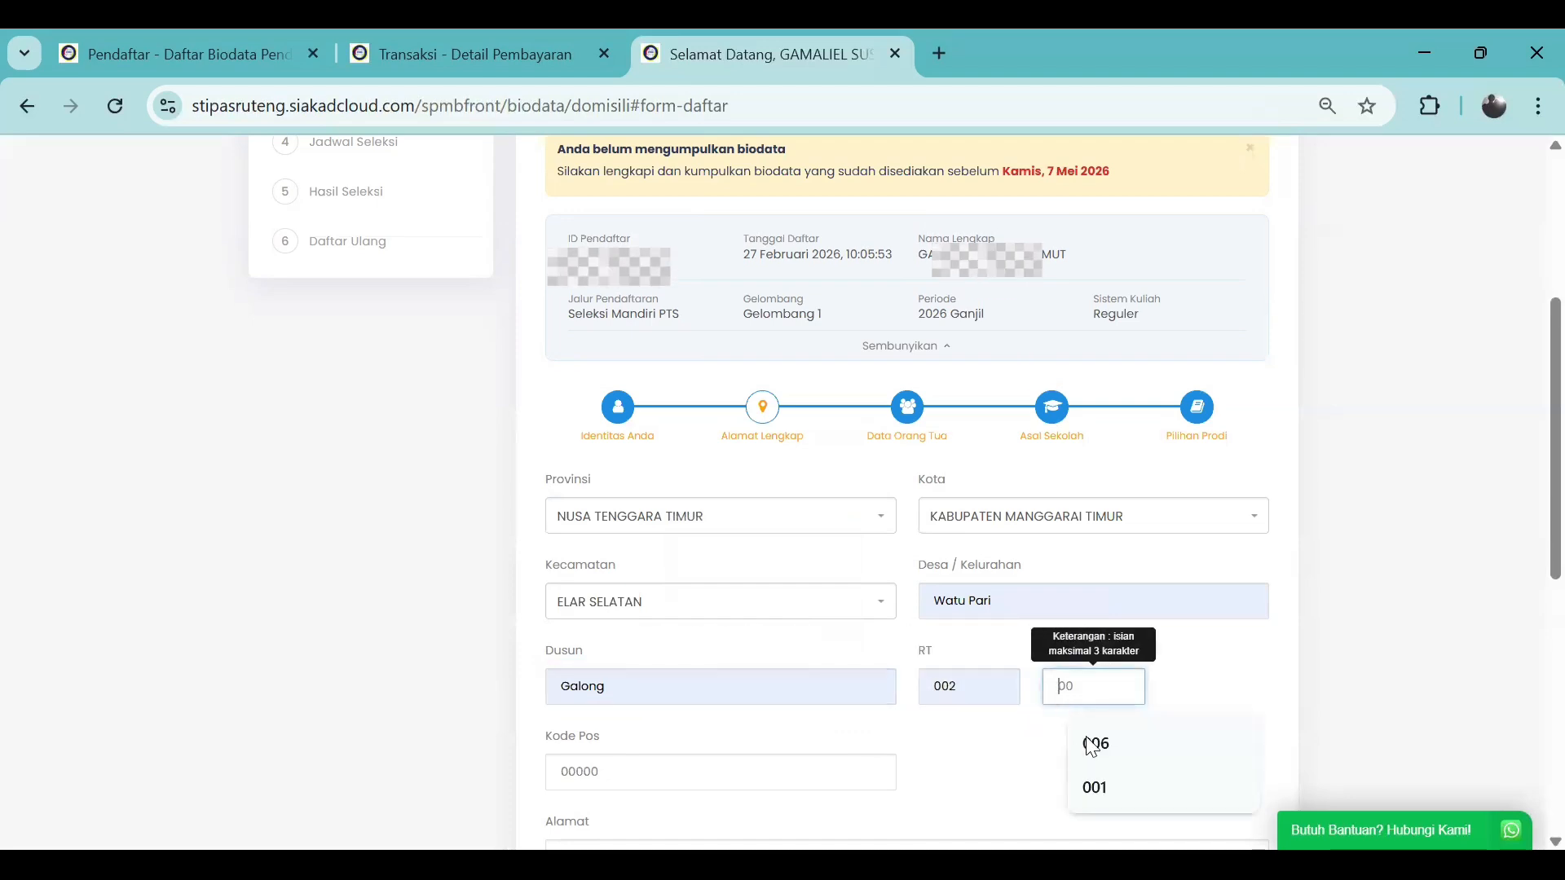
click(1102, 746)
scroll(912, 734, down, 2)
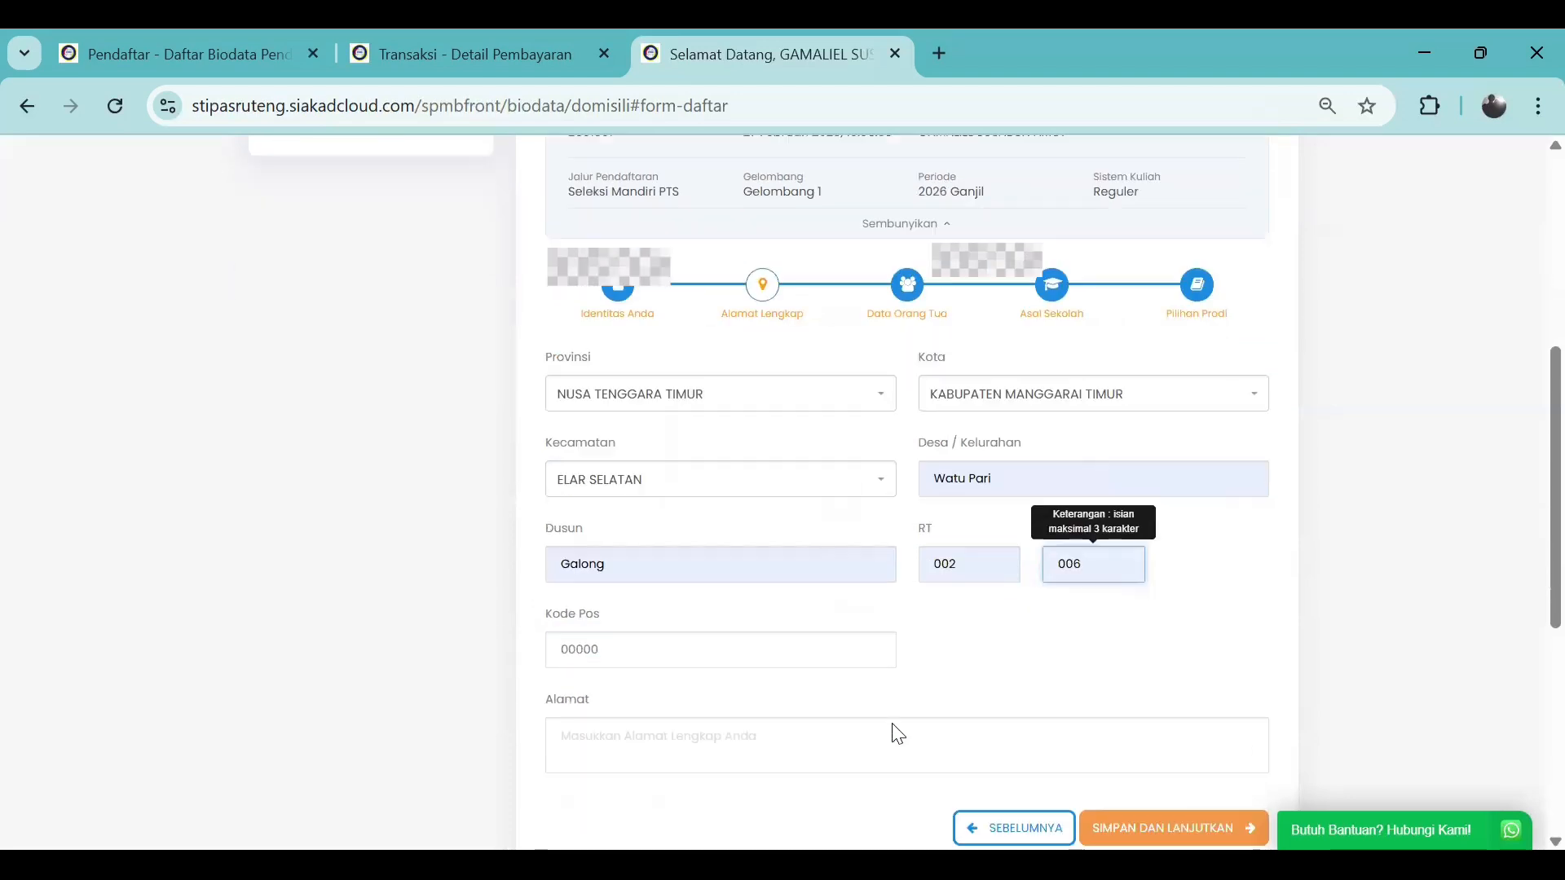
double_click(731, 655)
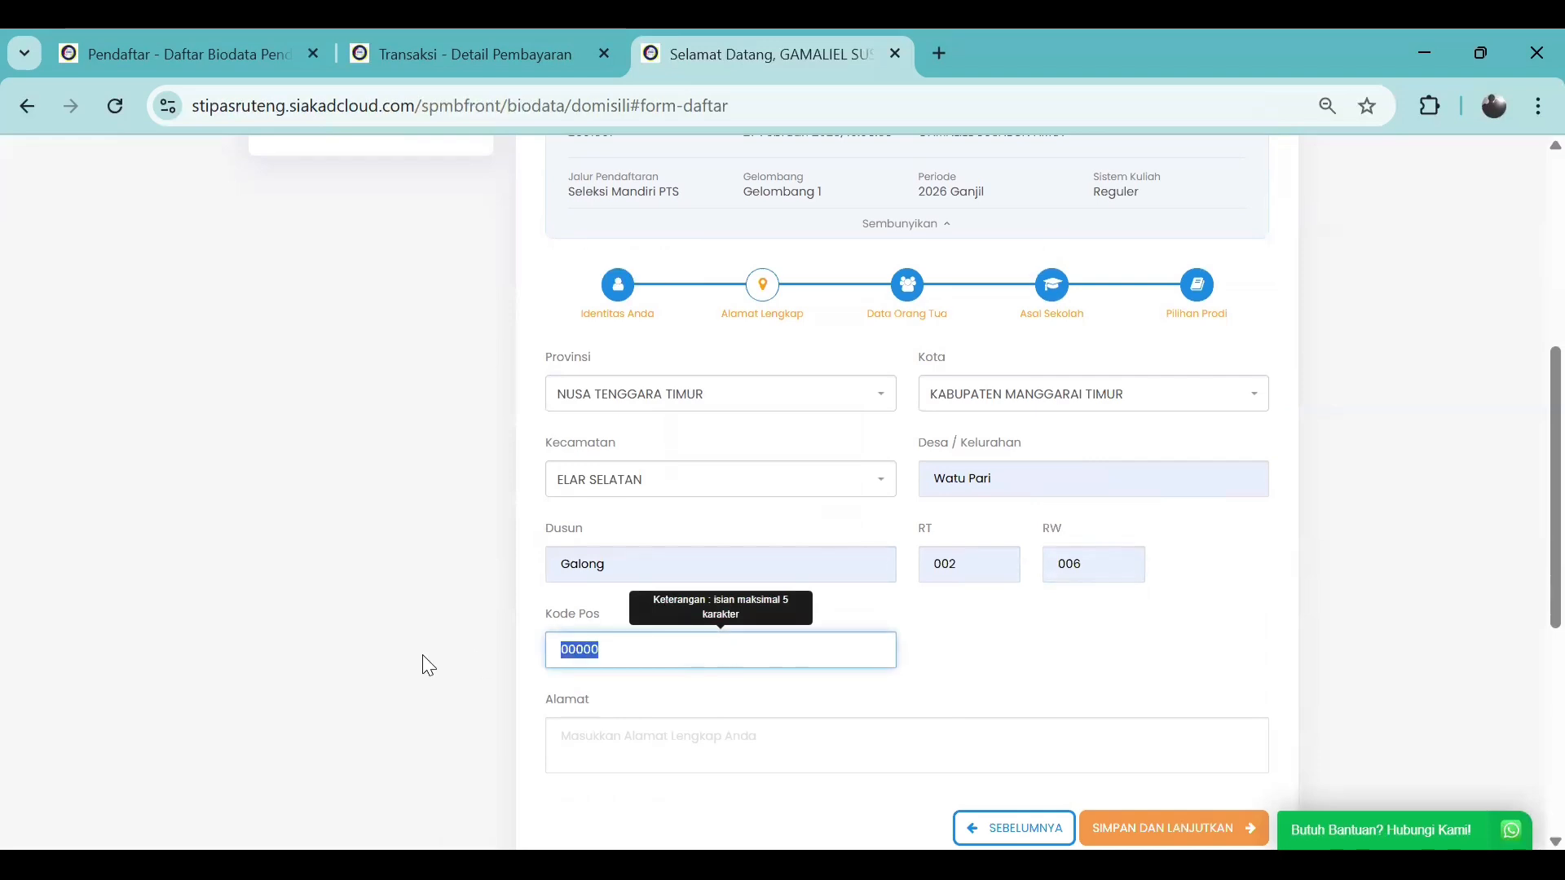
text(56321)
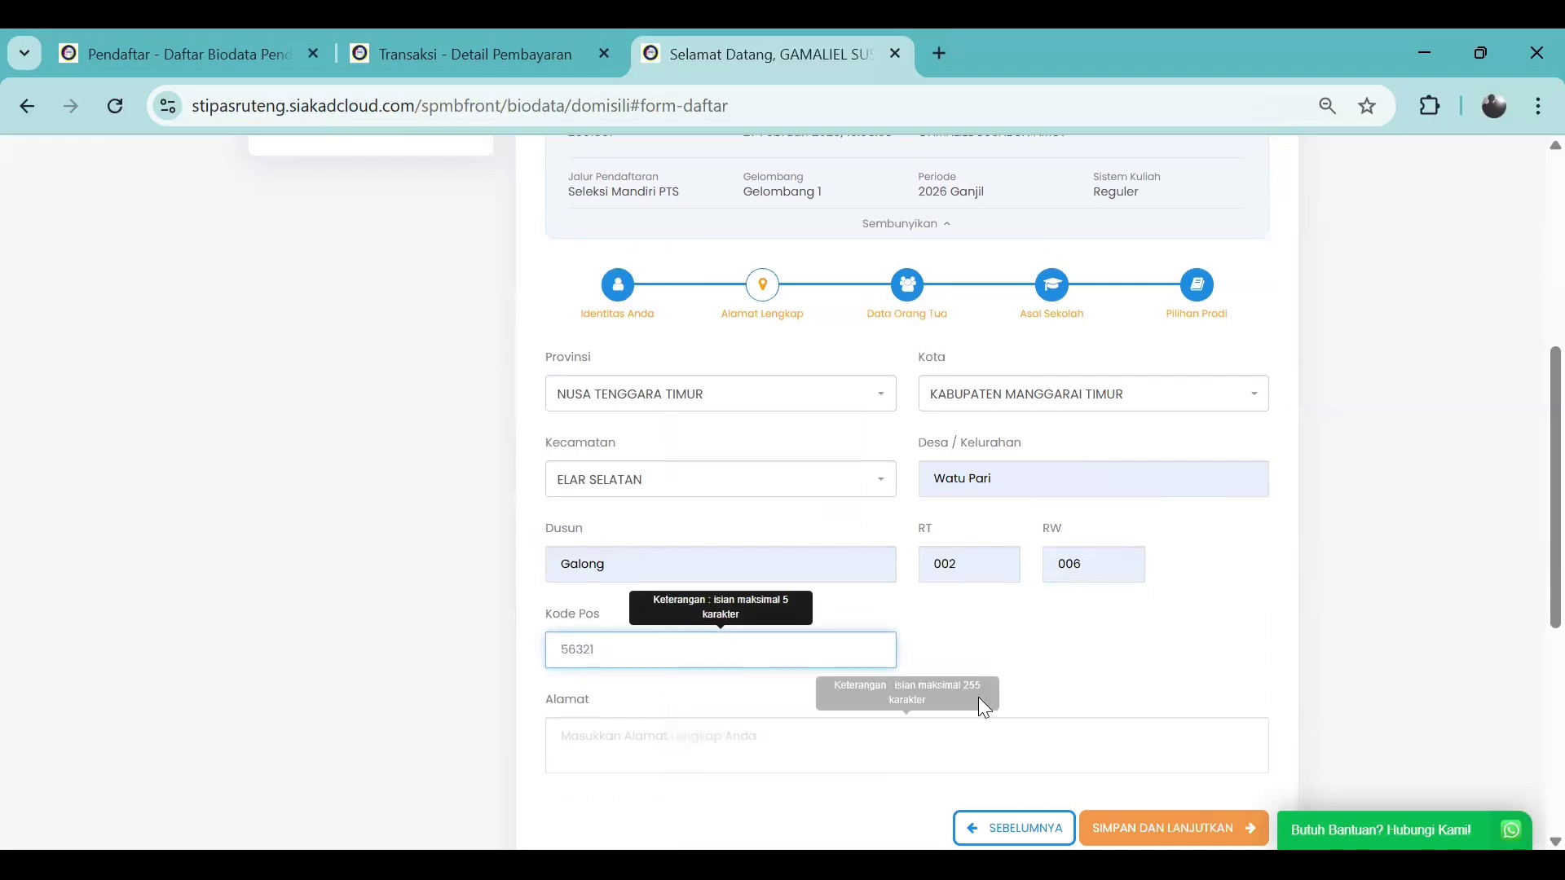
click(1004, 683)
Complete the street address in Alamat, adding RT/RW and removing the stray character
scroll(1007, 646, down, 1)
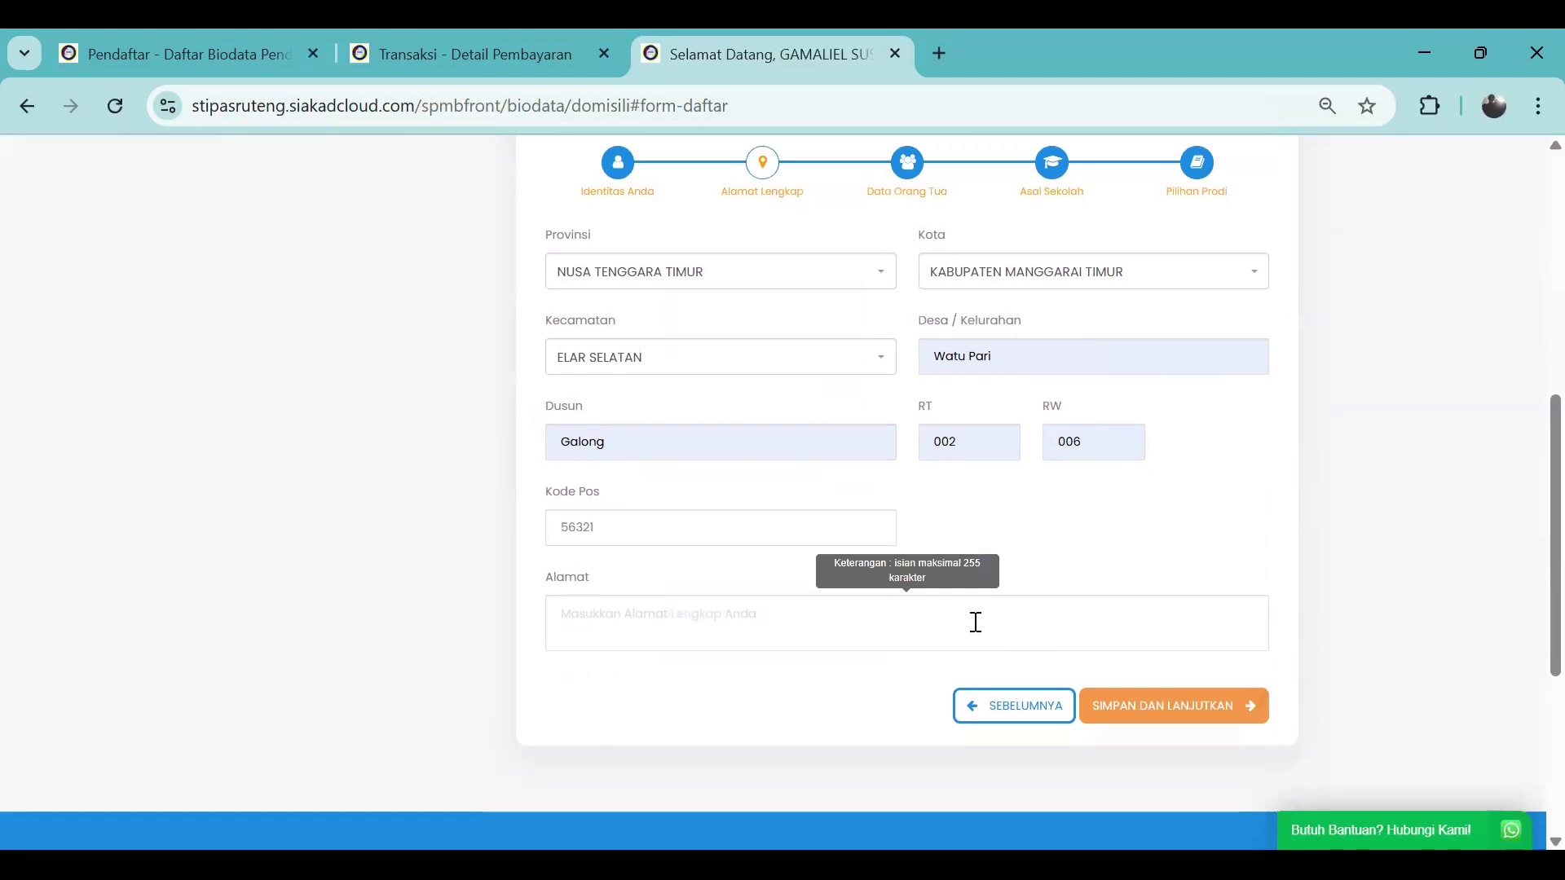
click(922, 628)
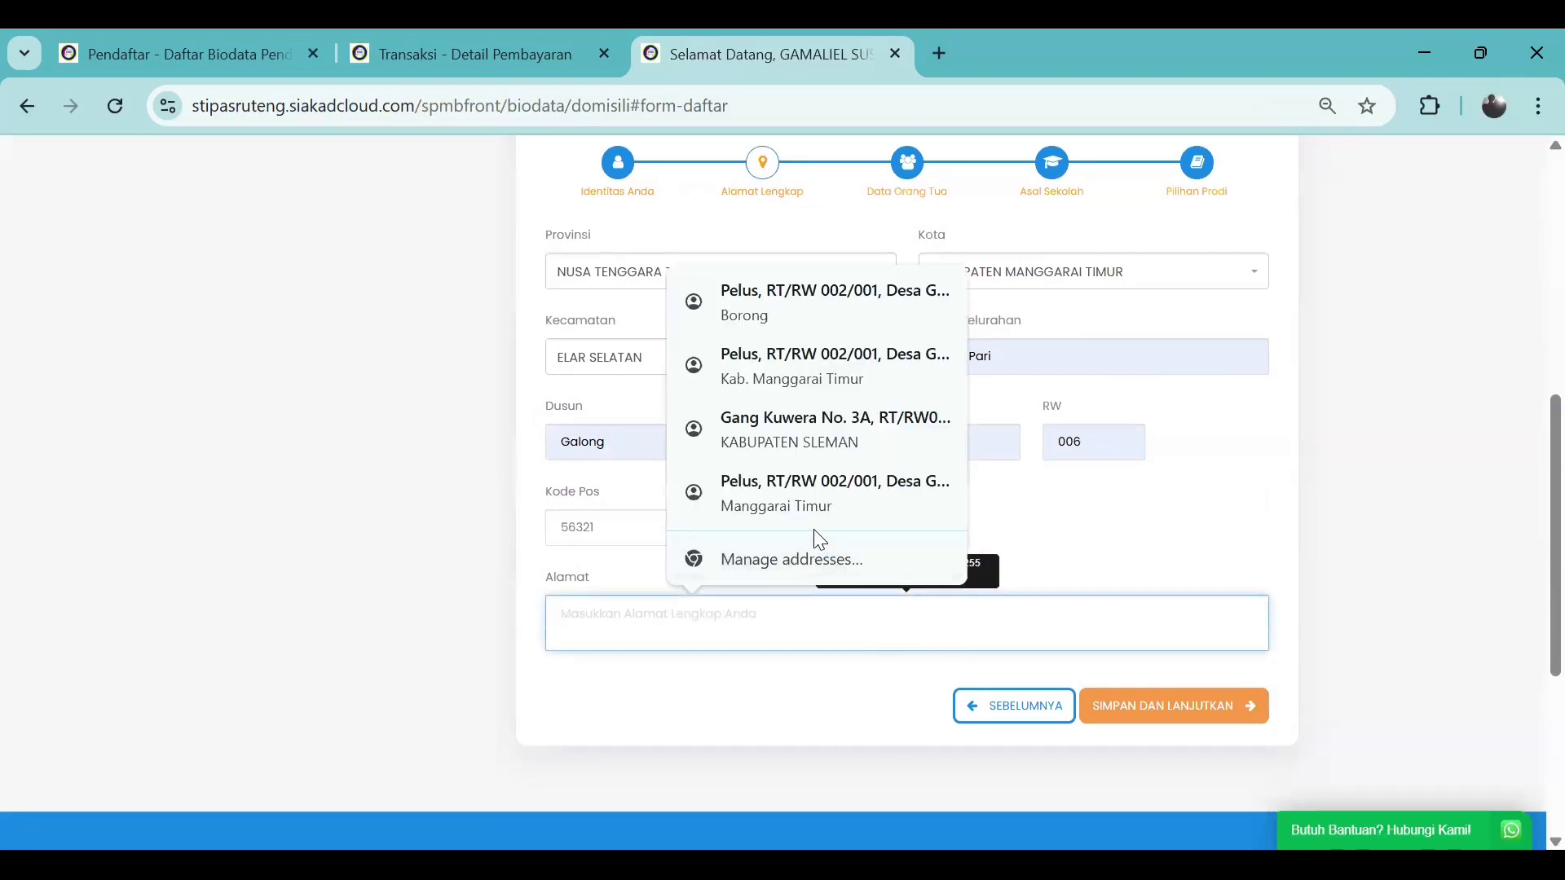
key(Escape)
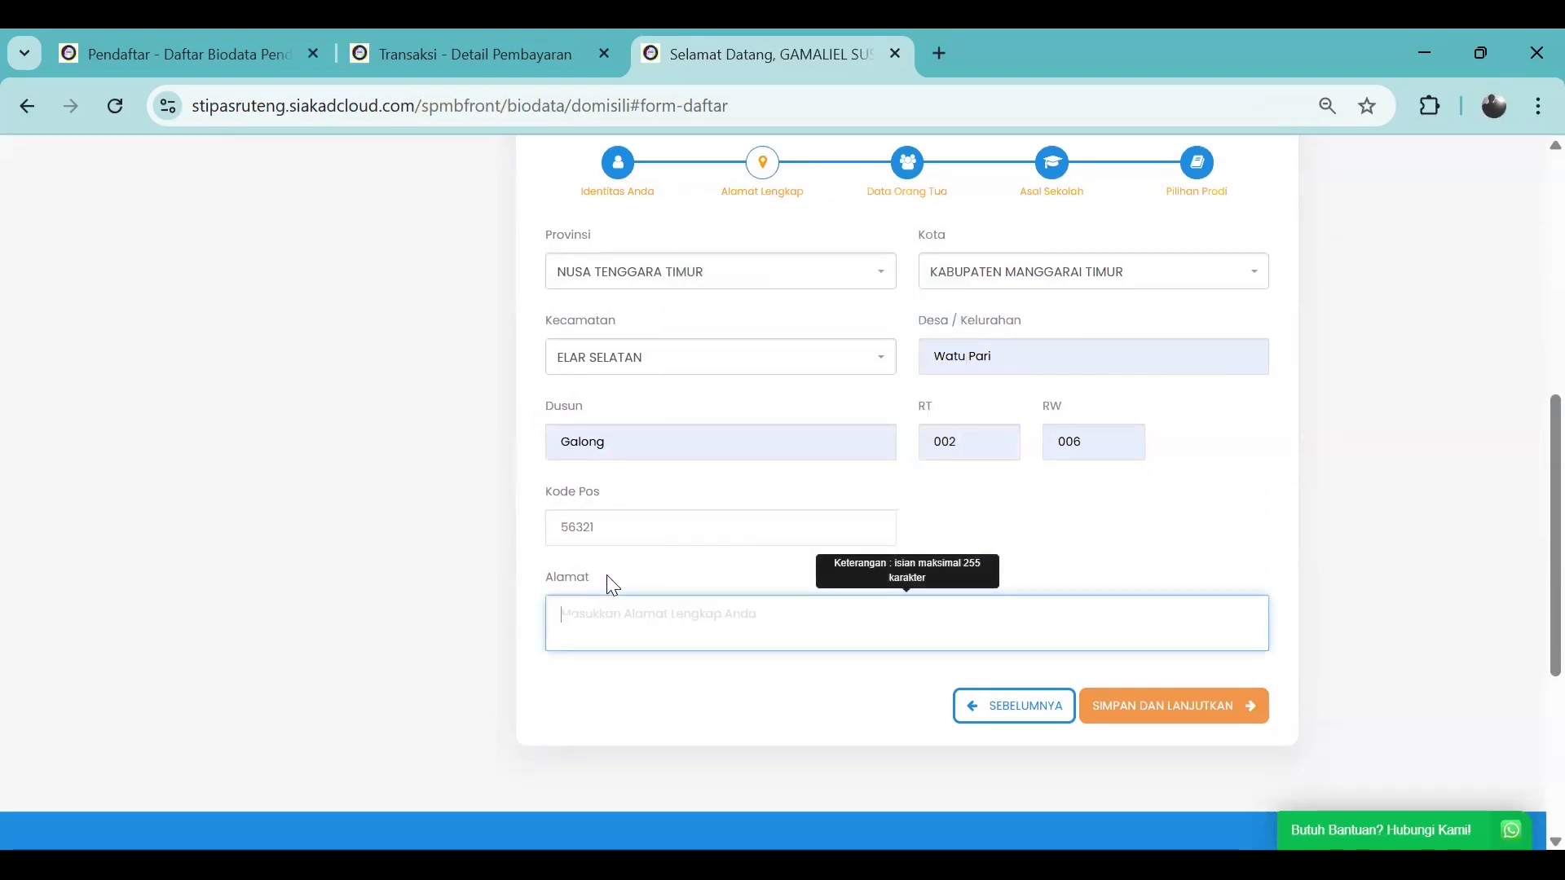
click(648, 630)
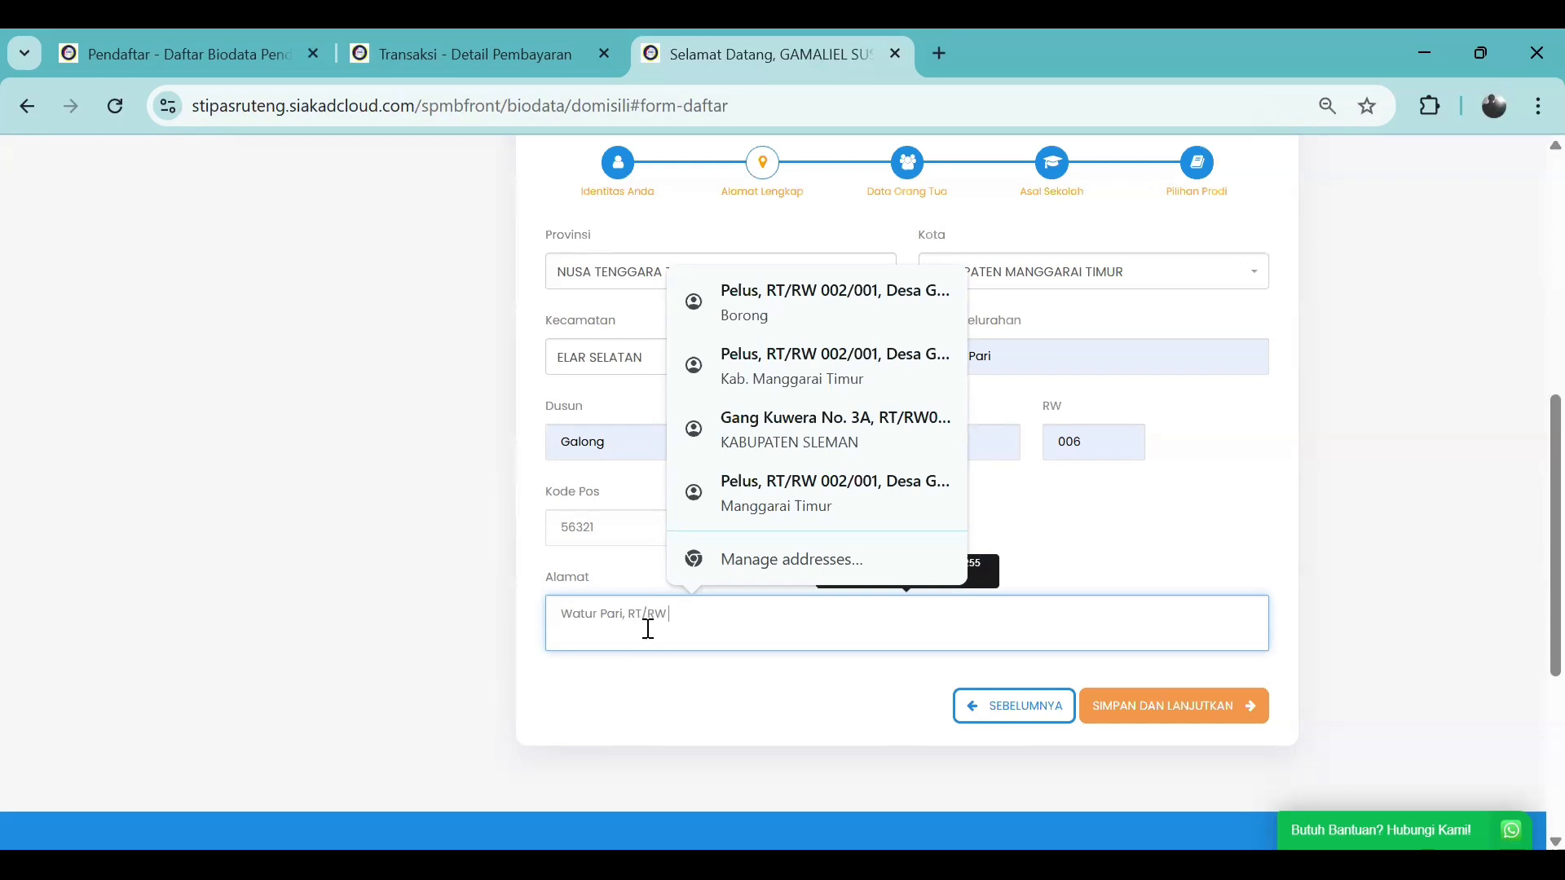
click(1034, 539)
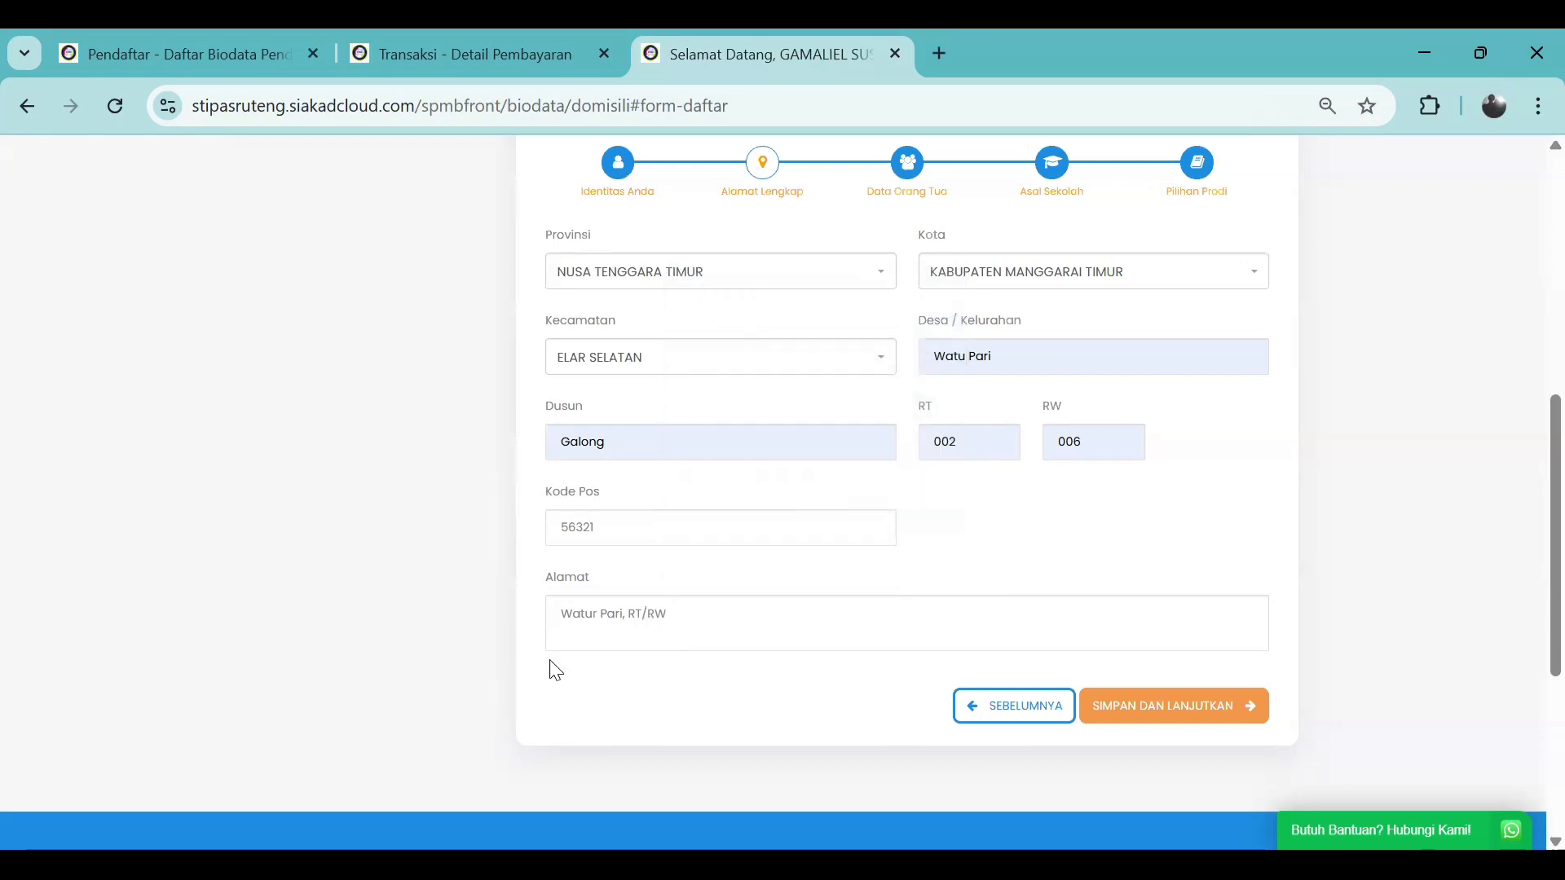
click(680, 627)
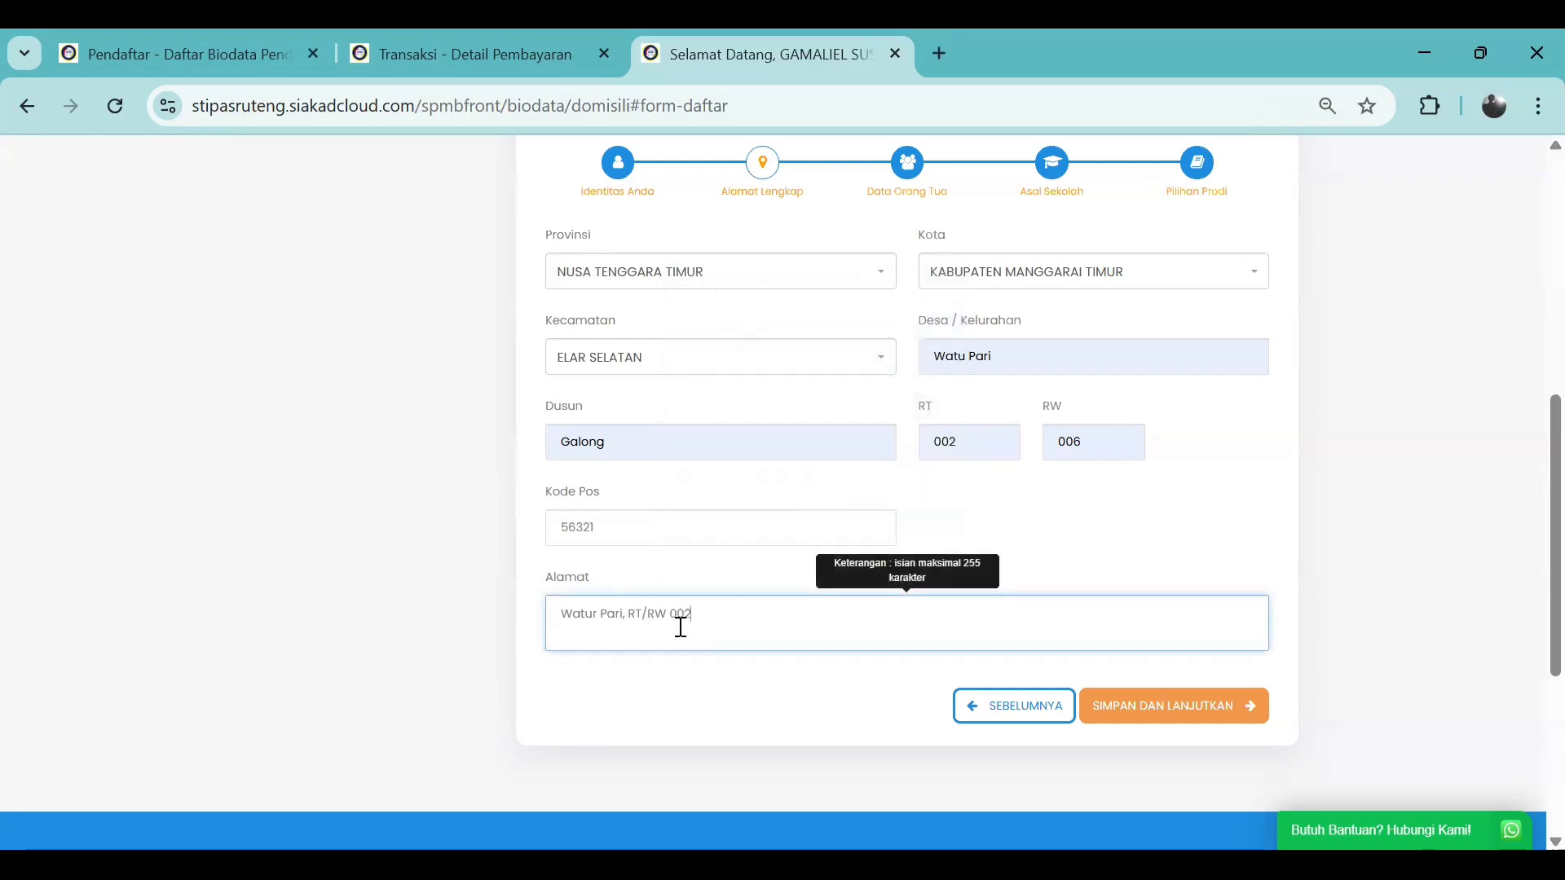
text(002/001)
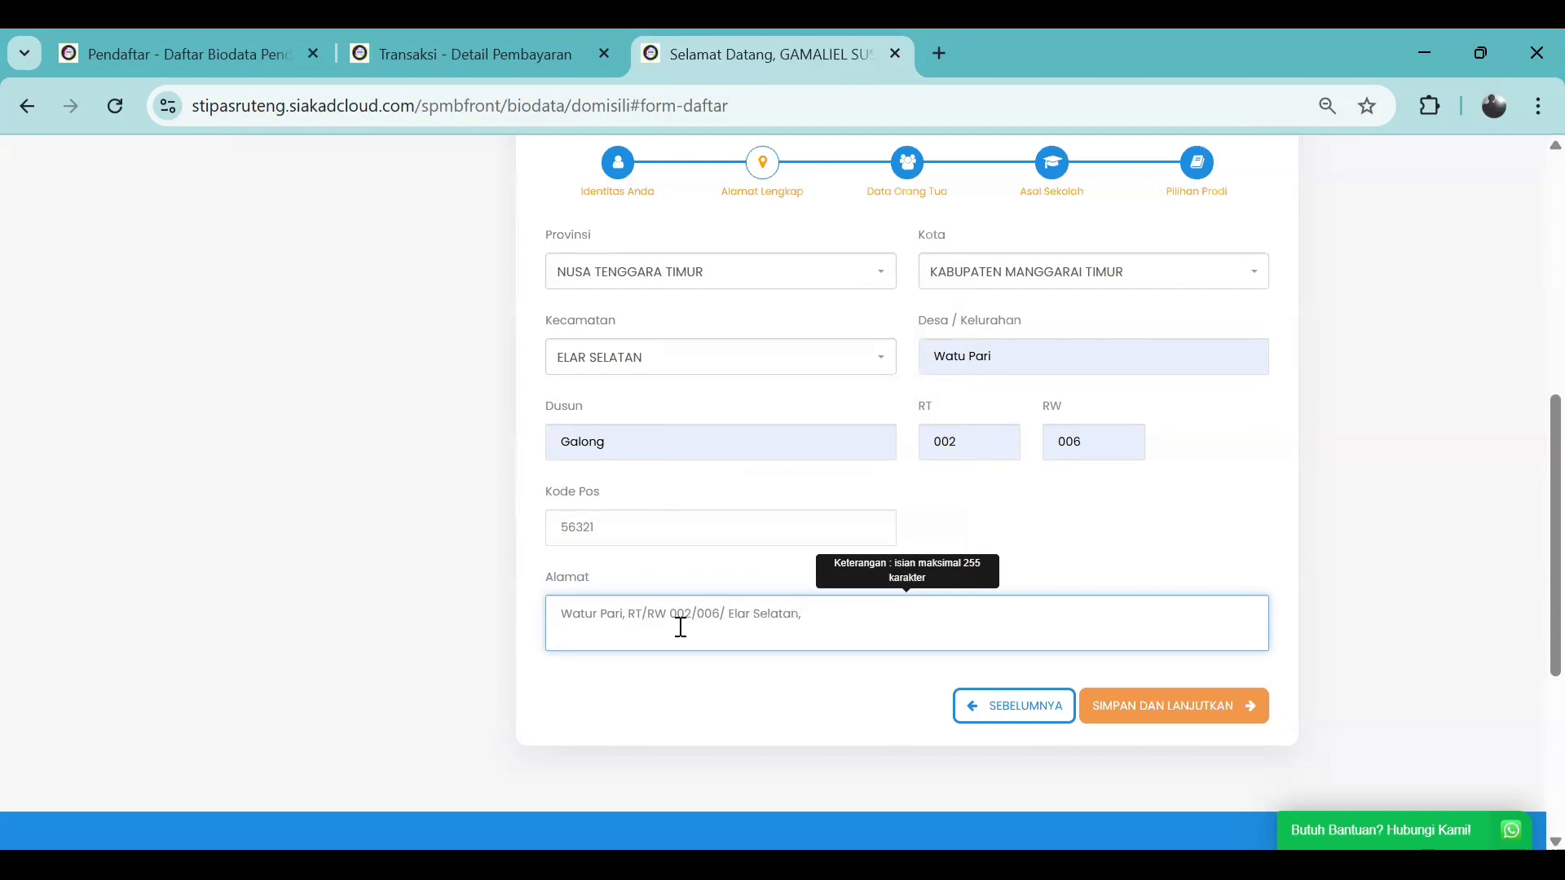
key(BackSpace)
click(1108, 545)
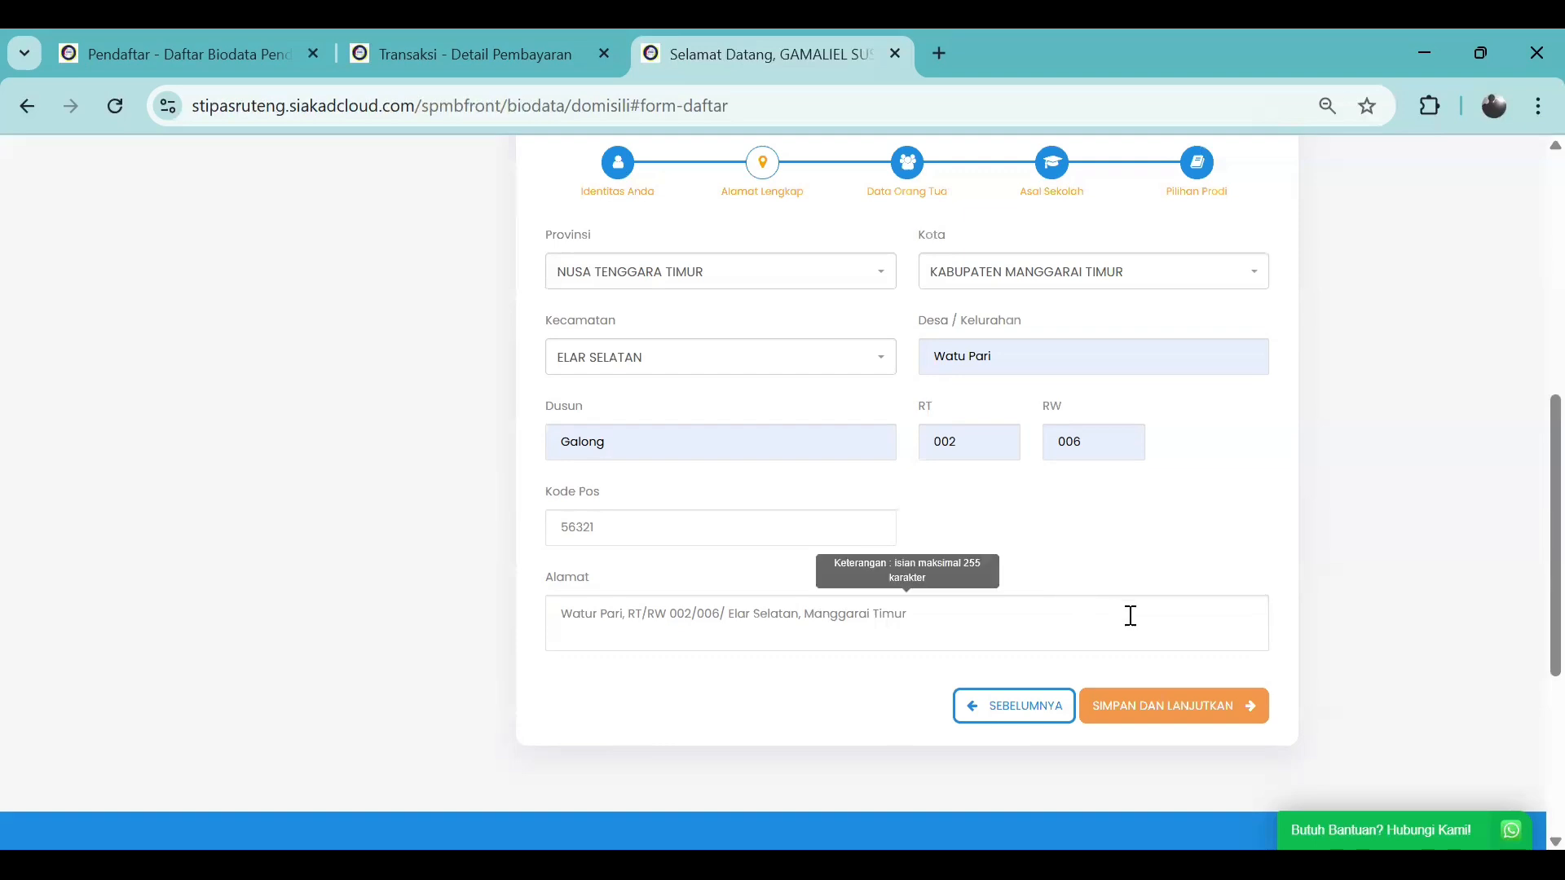
Save the address, dismiss the browser's save-address prompt, and scroll to Data Ibu
click(1186, 711)
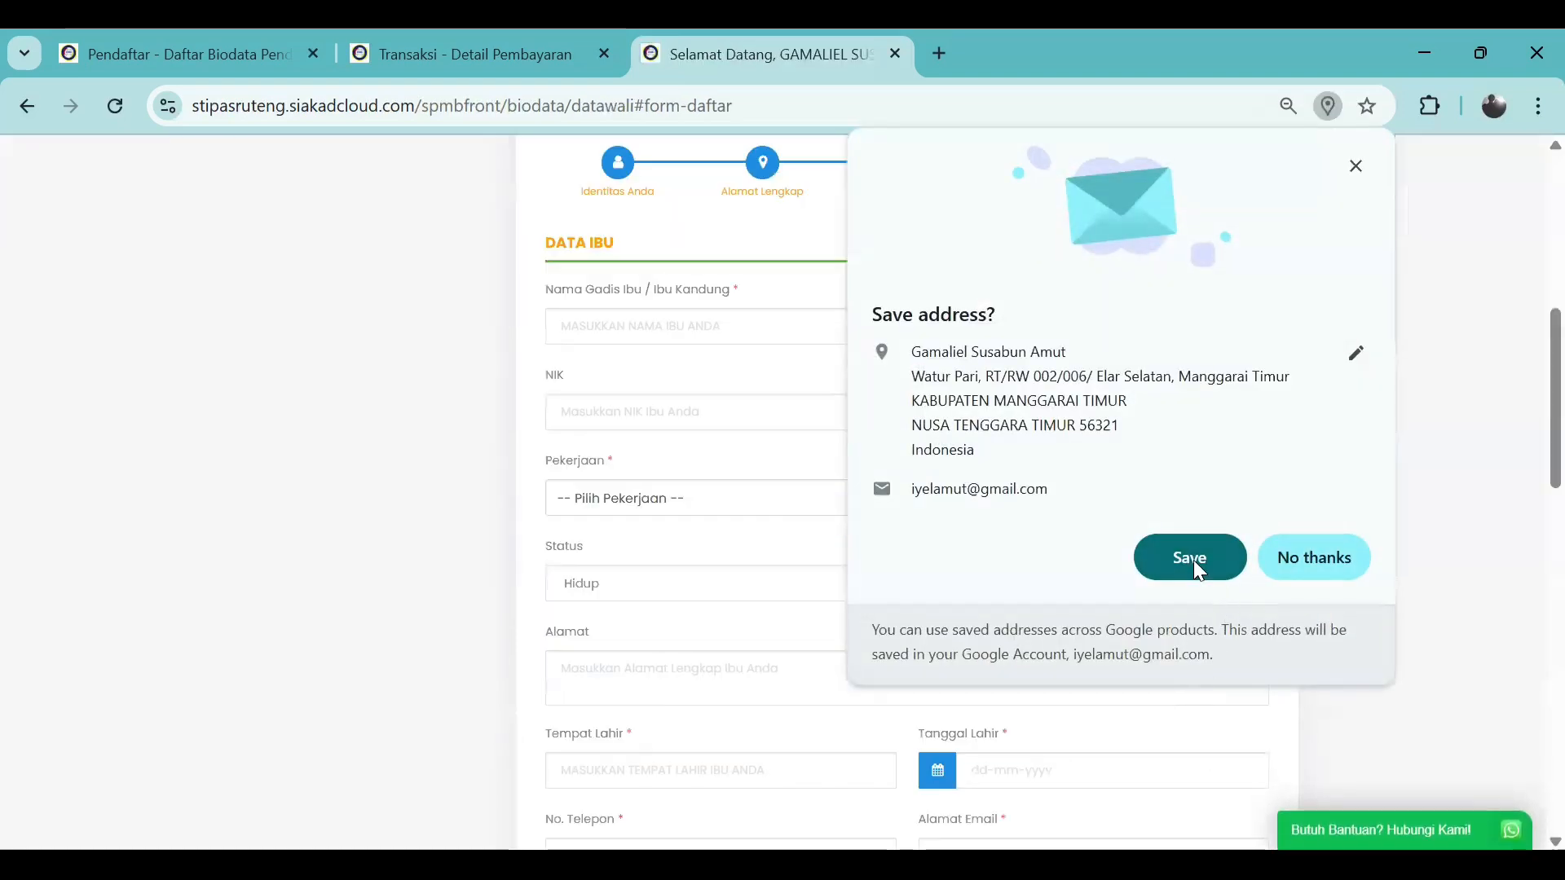
click(797, 584)
scroll(797, 584, up, 2)
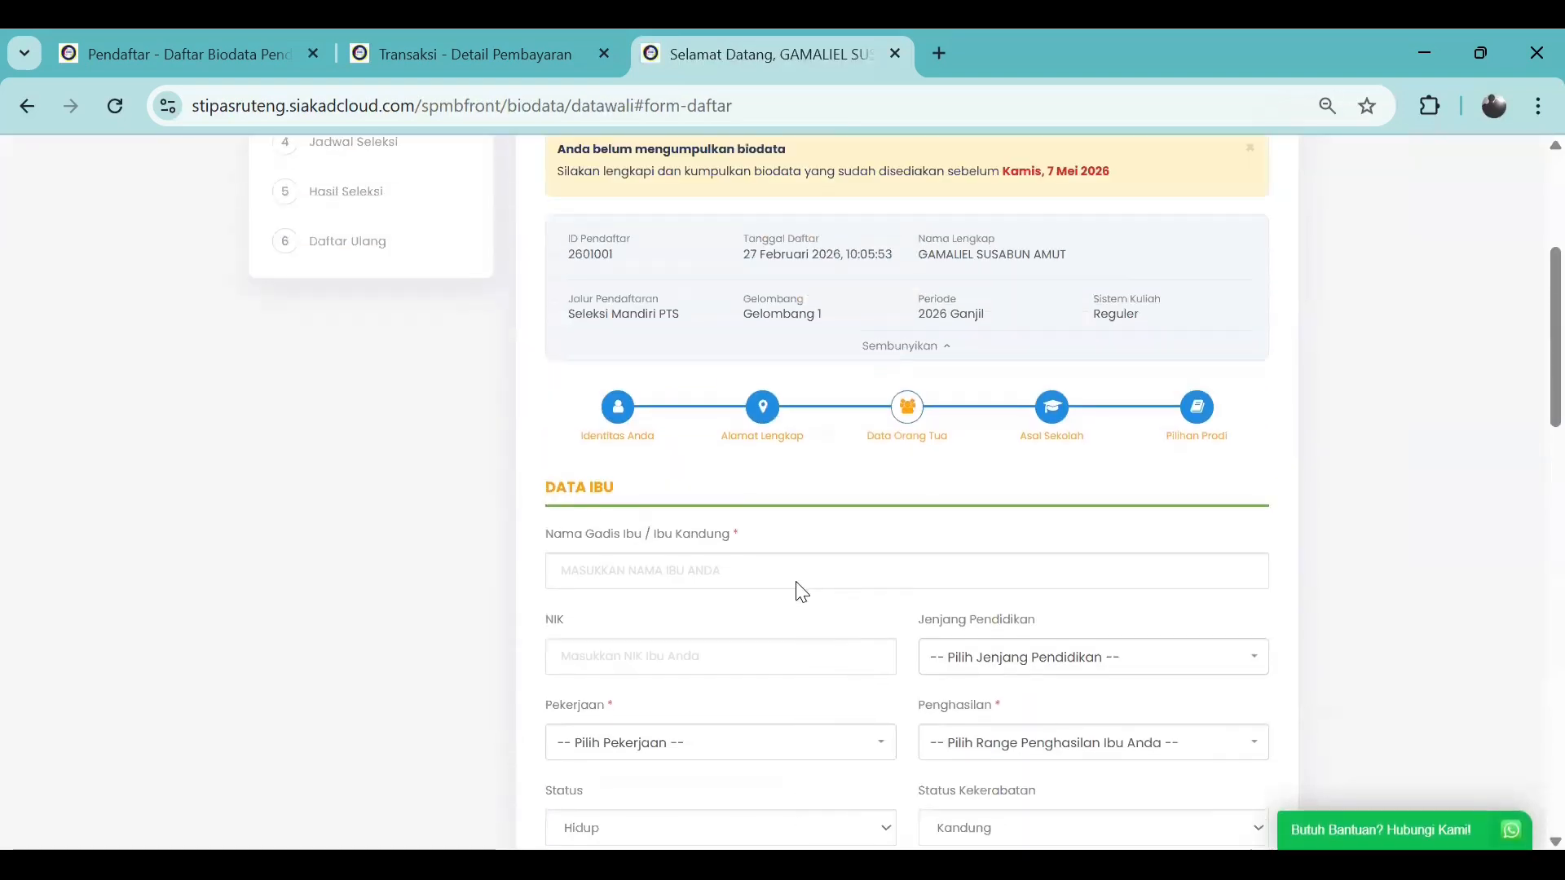
scroll(723, 547, down, 1)
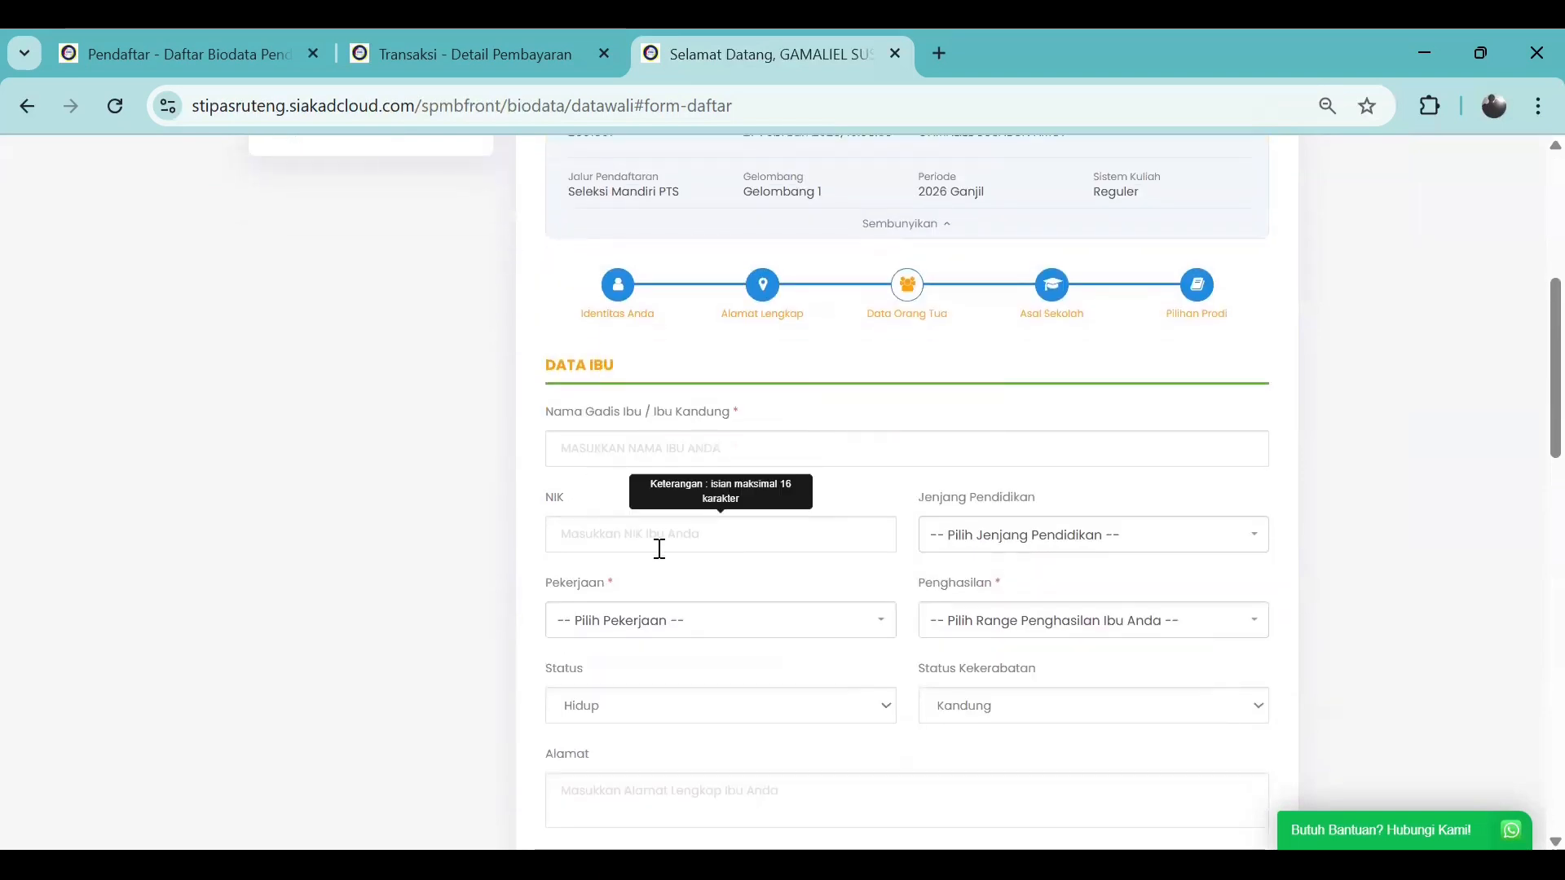
Enter the mother's name, autofill her NIK, and set education to SMA - SMA/SMK Sederajat
click(626, 454)
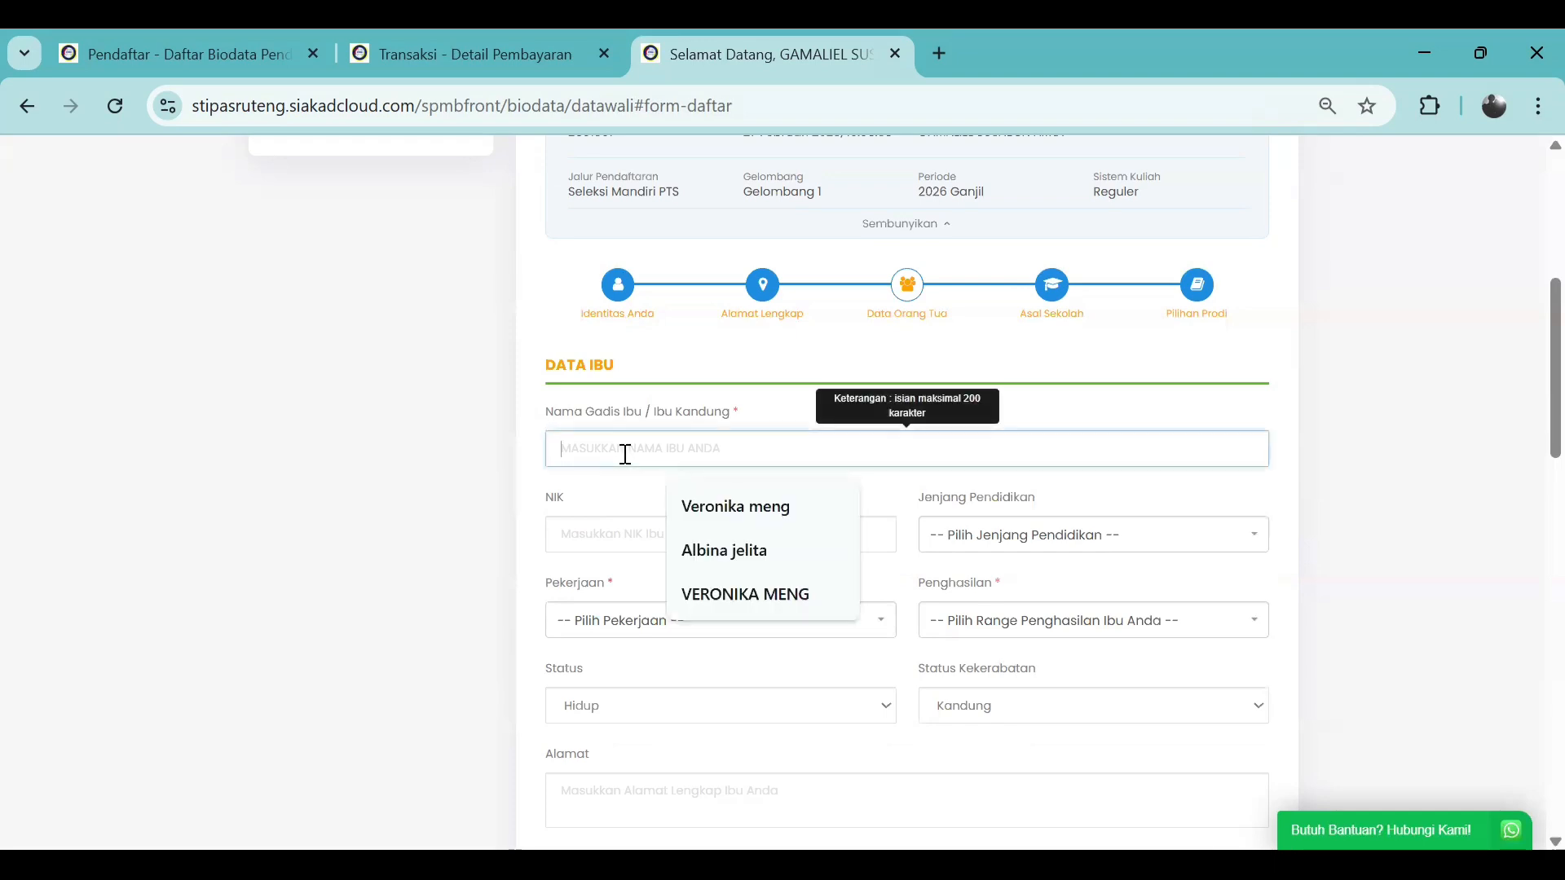
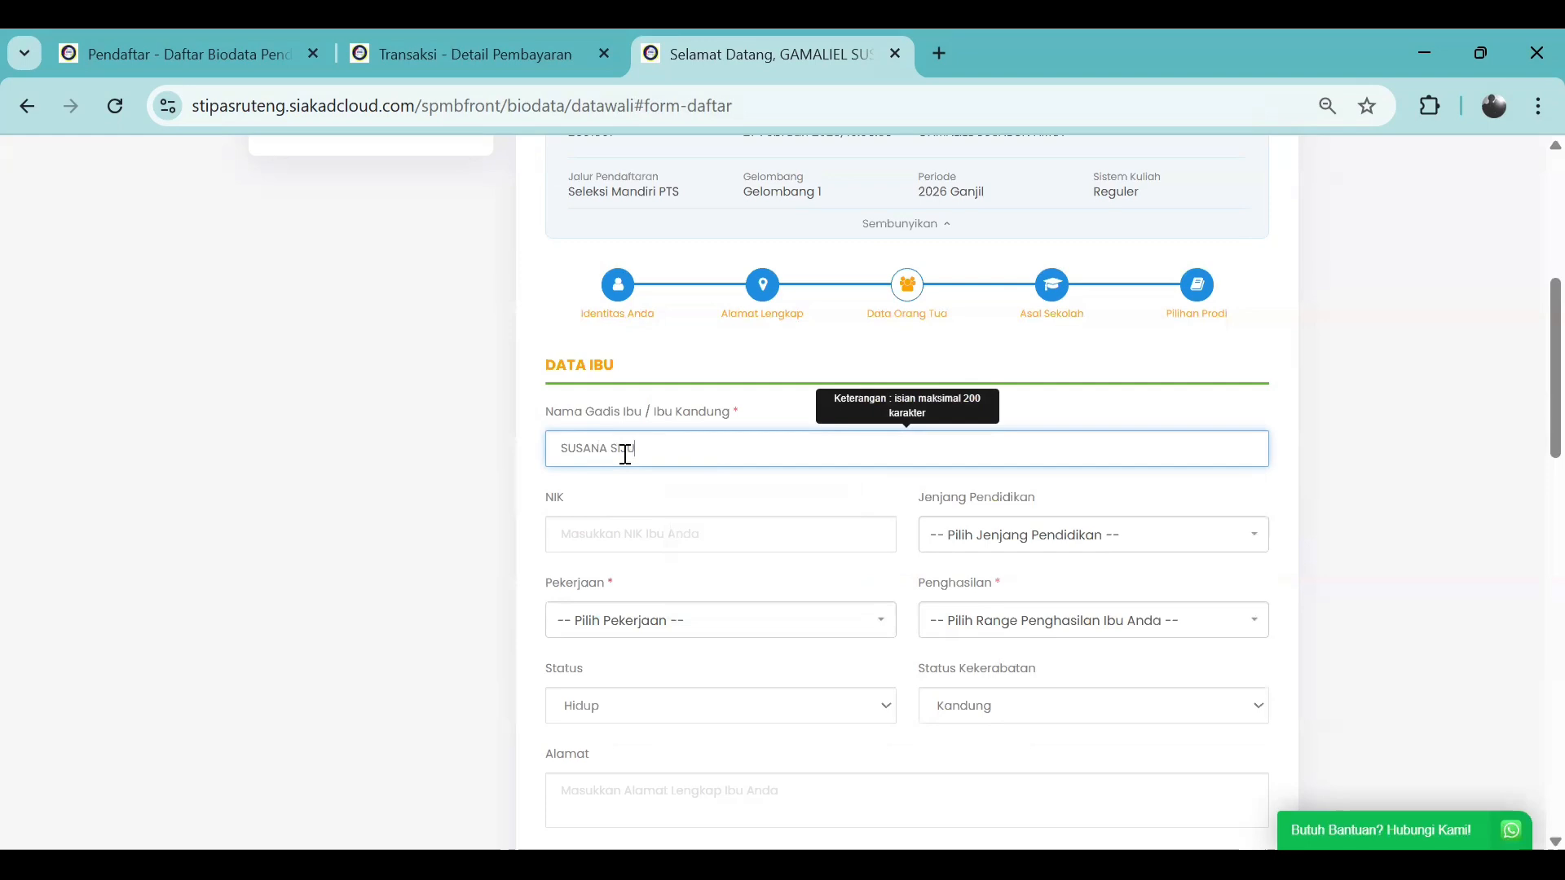
click(624, 528)
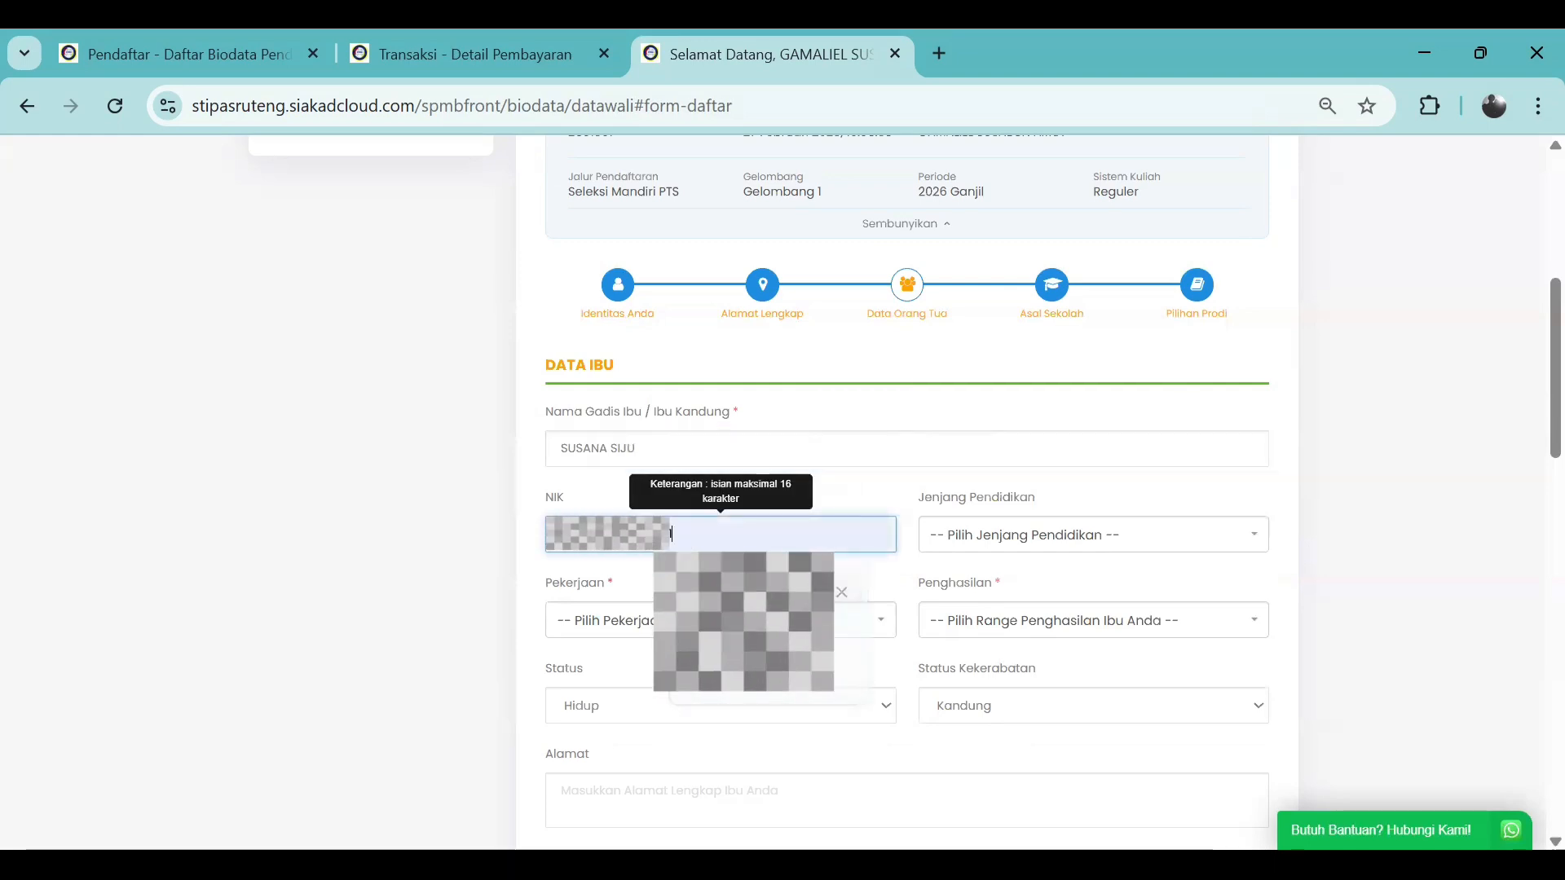
key(Return)
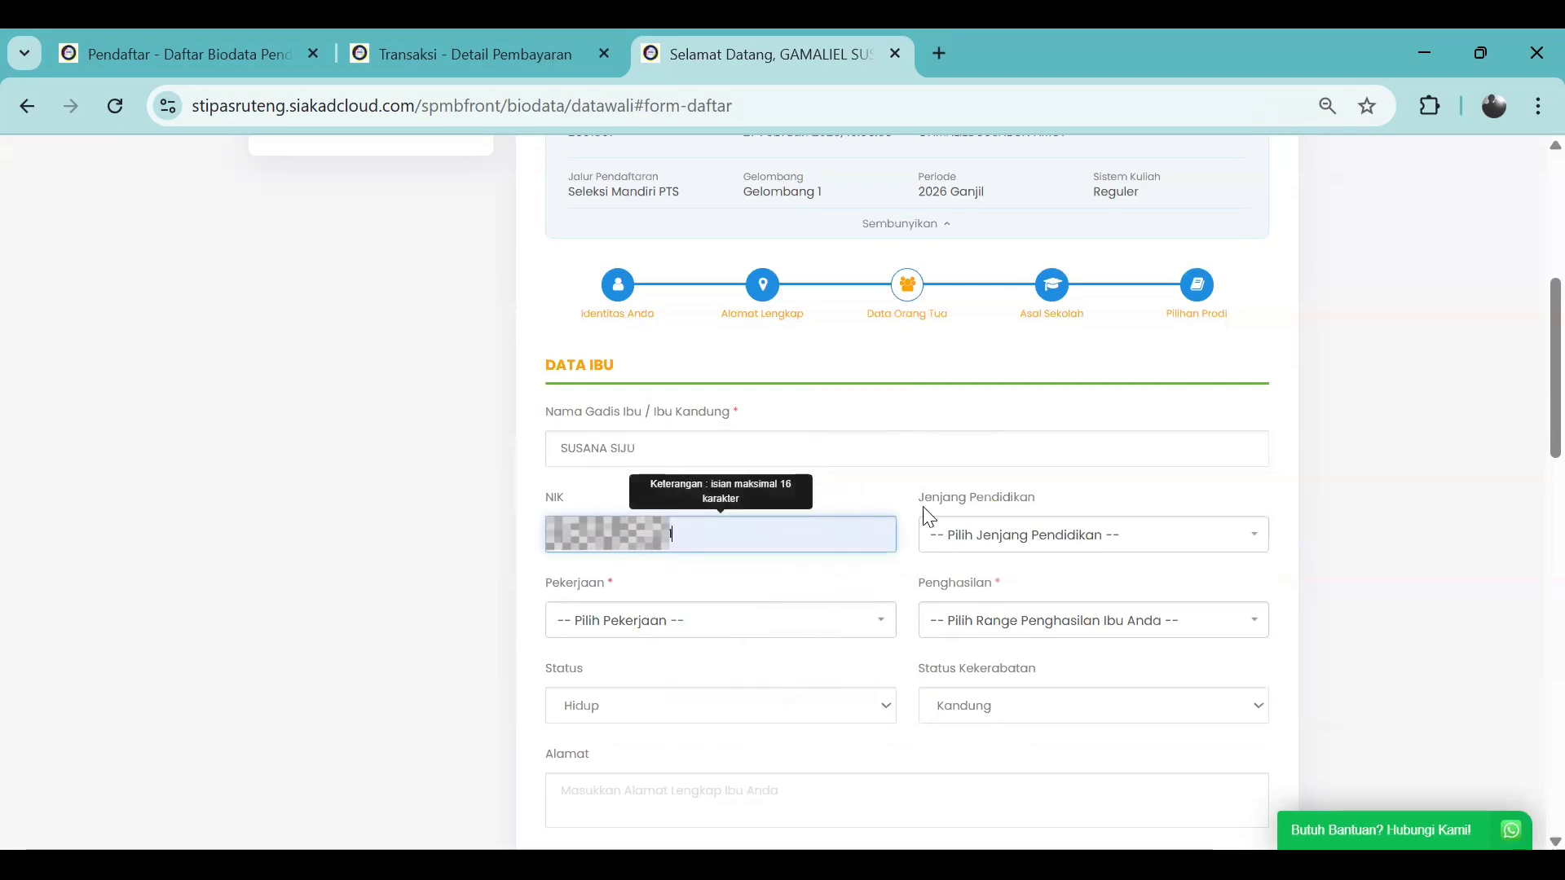
click(1013, 538)
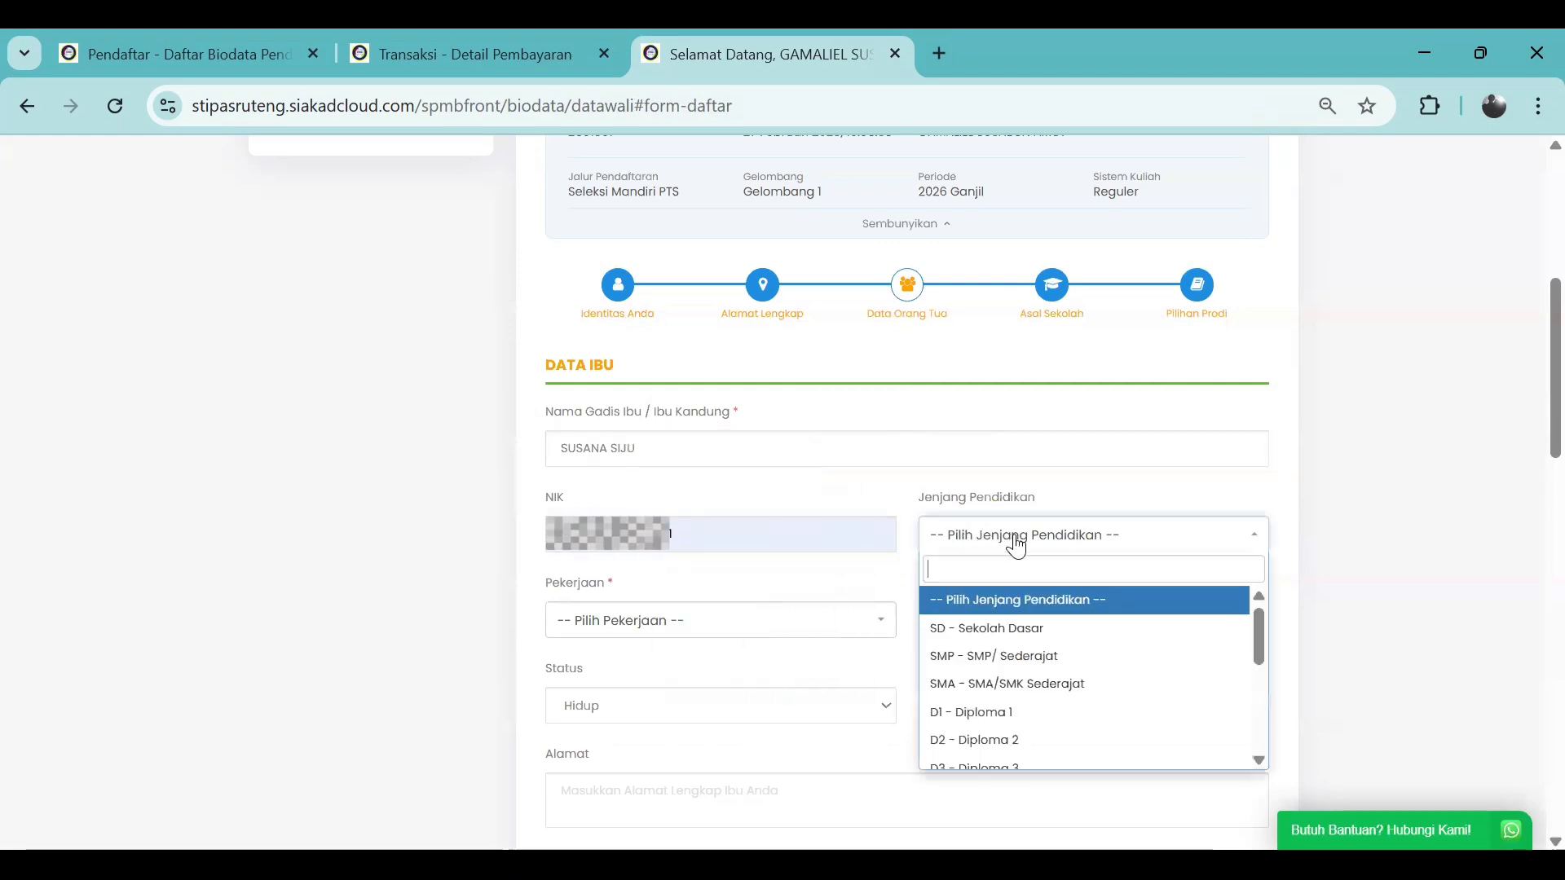
click(1014, 681)
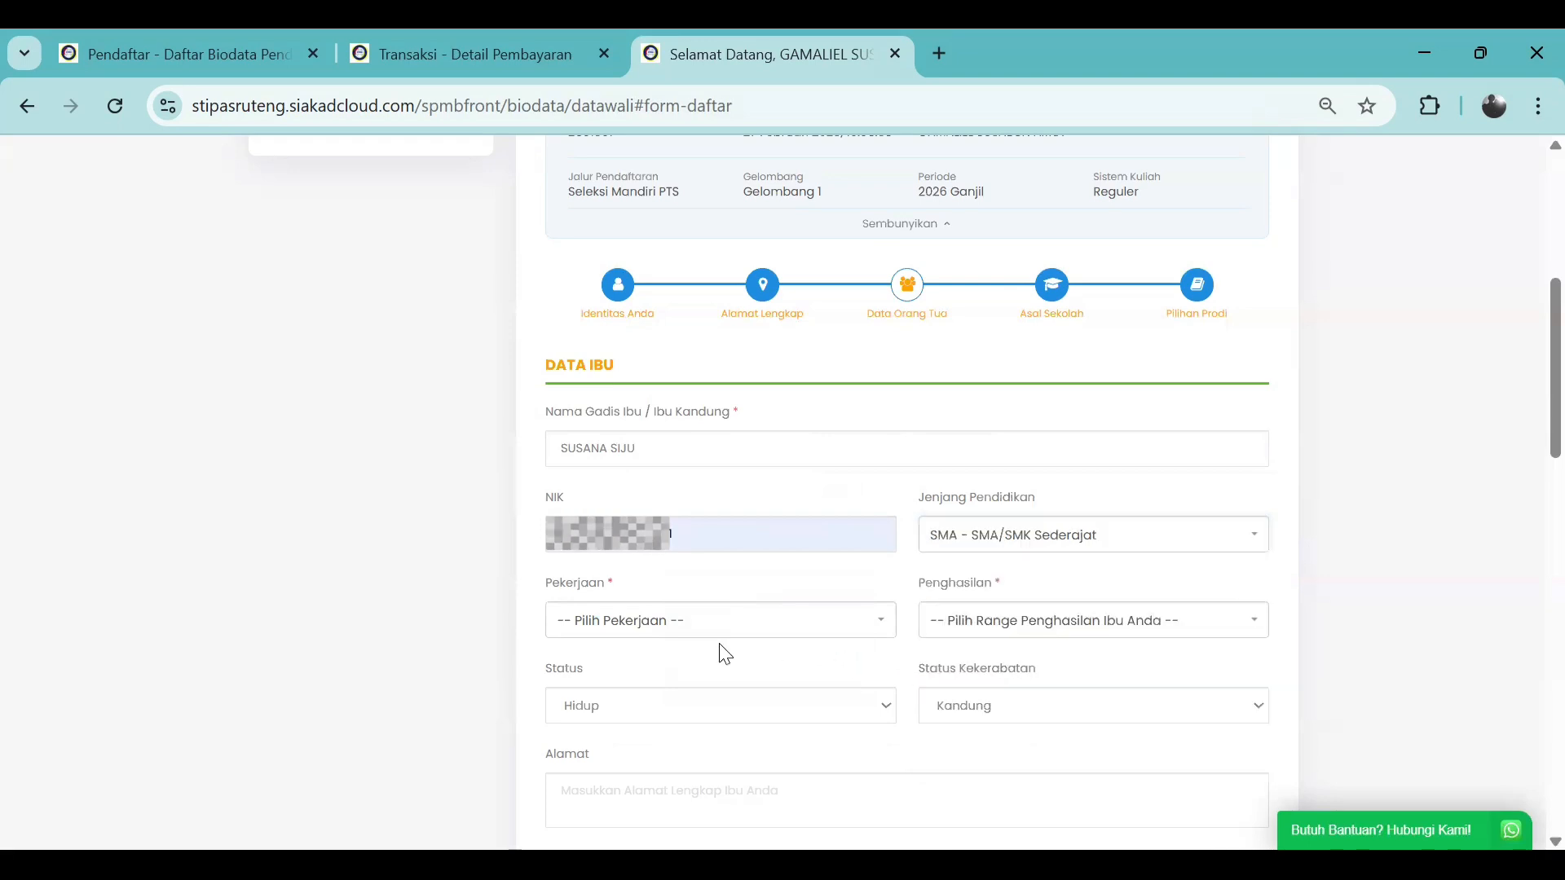
Set the mother's occupation to Petani, income to Kurang dari/ Sama dengan 1.000.000, status Hidup
click(719, 628)
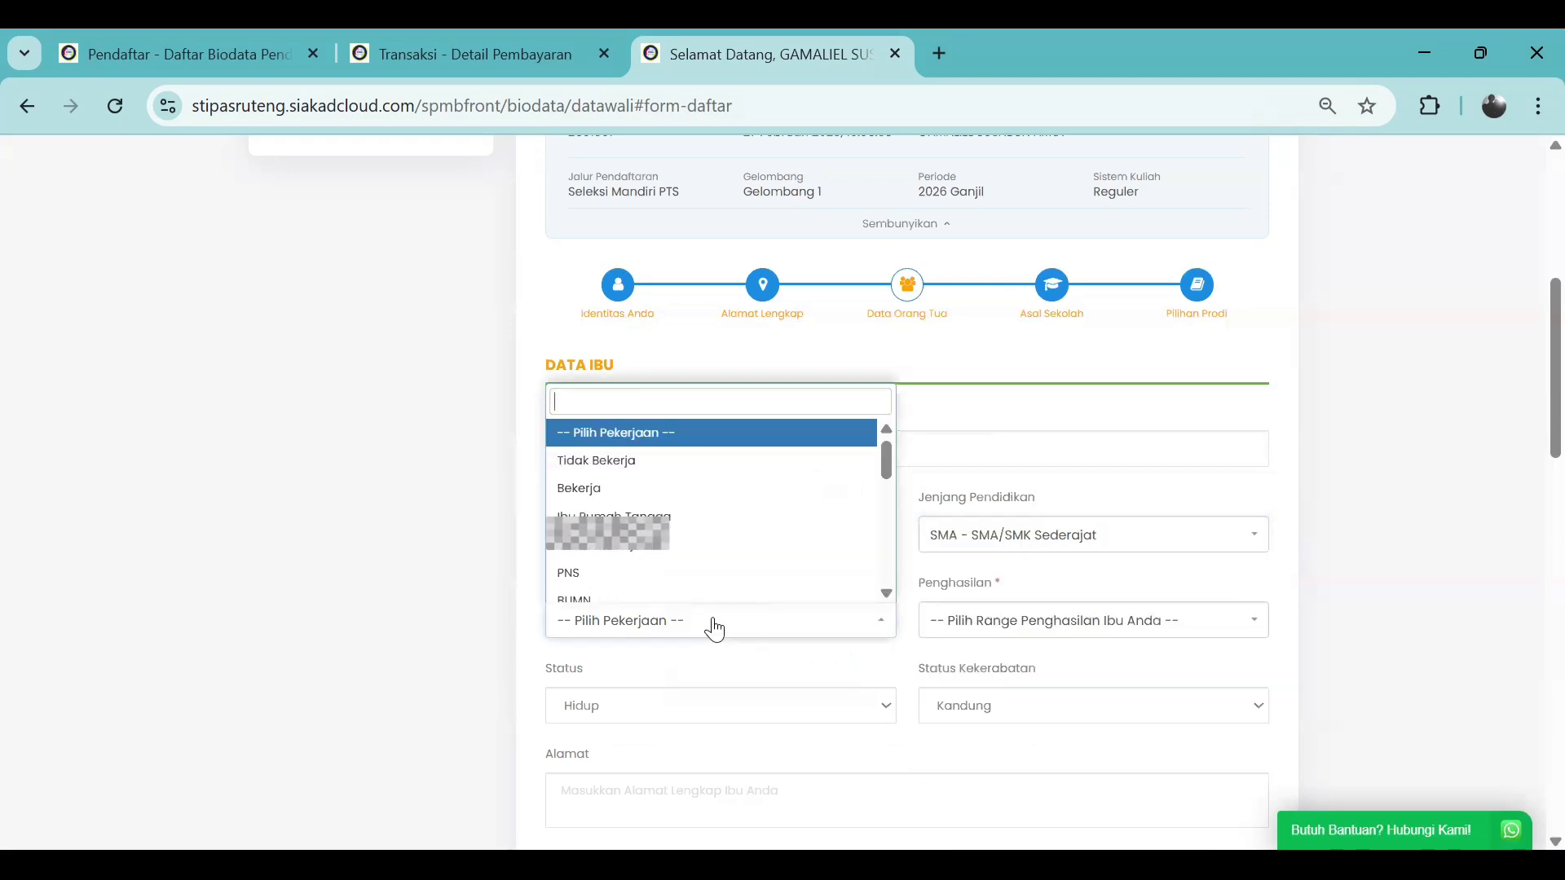
scroll(683, 563, down, 3)
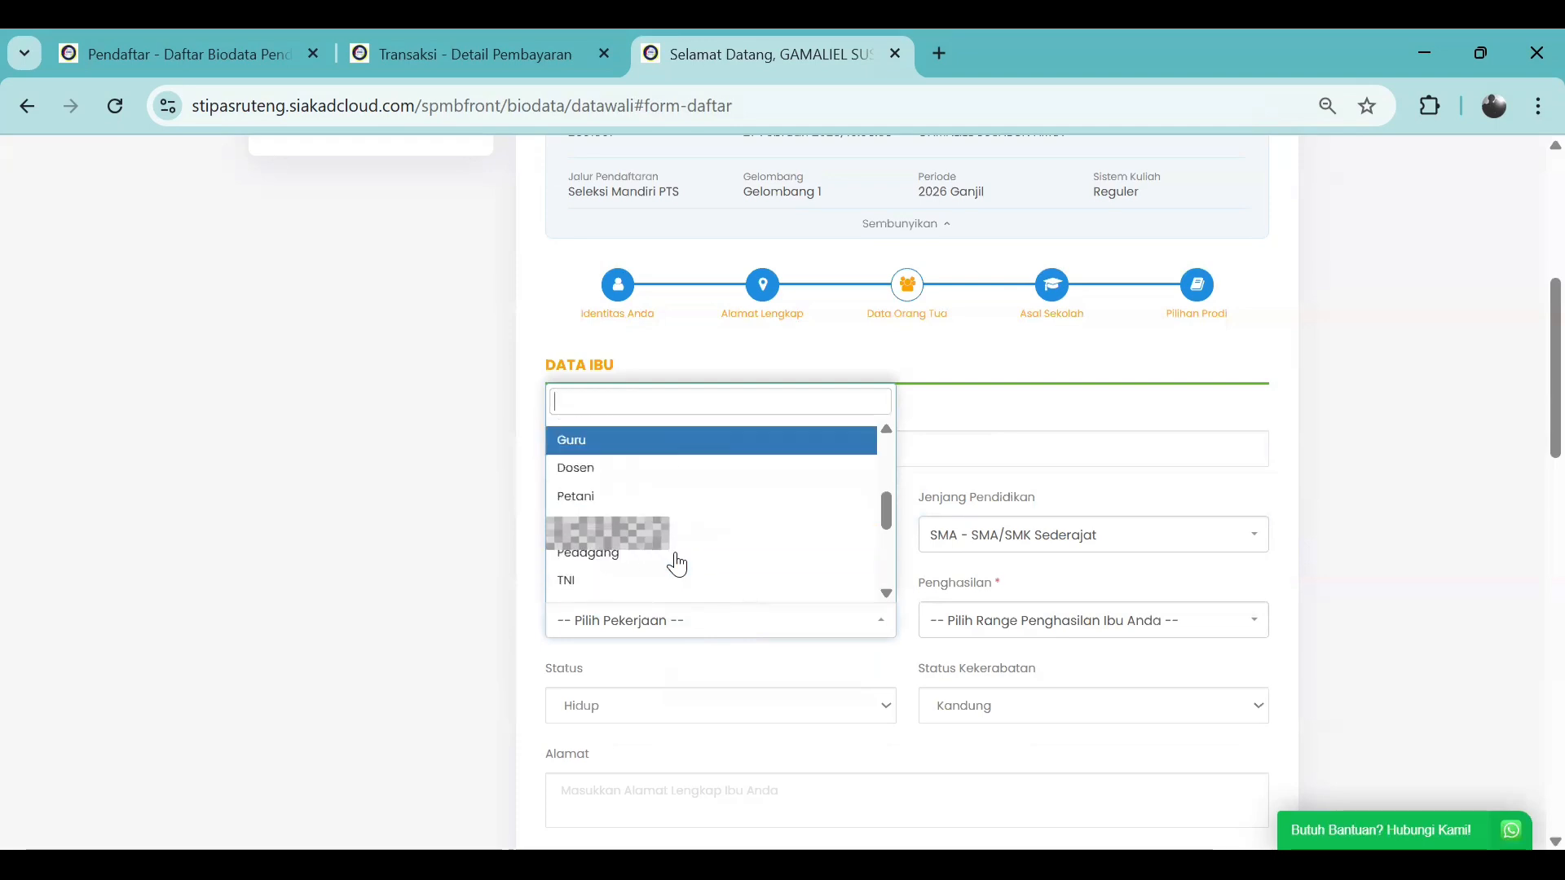
click(648, 499)
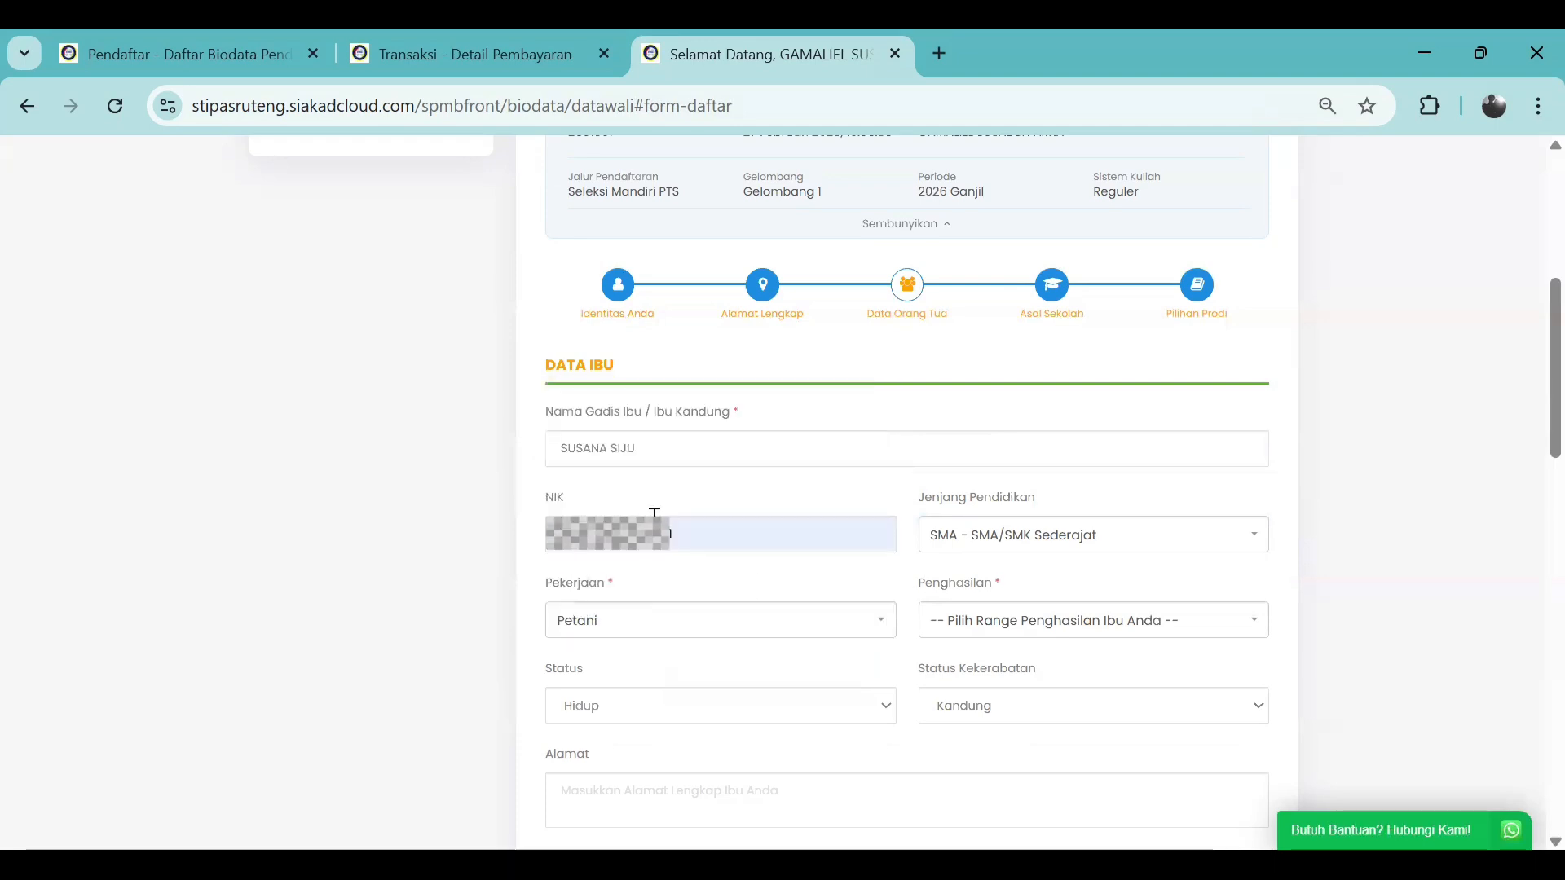
click(1019, 632)
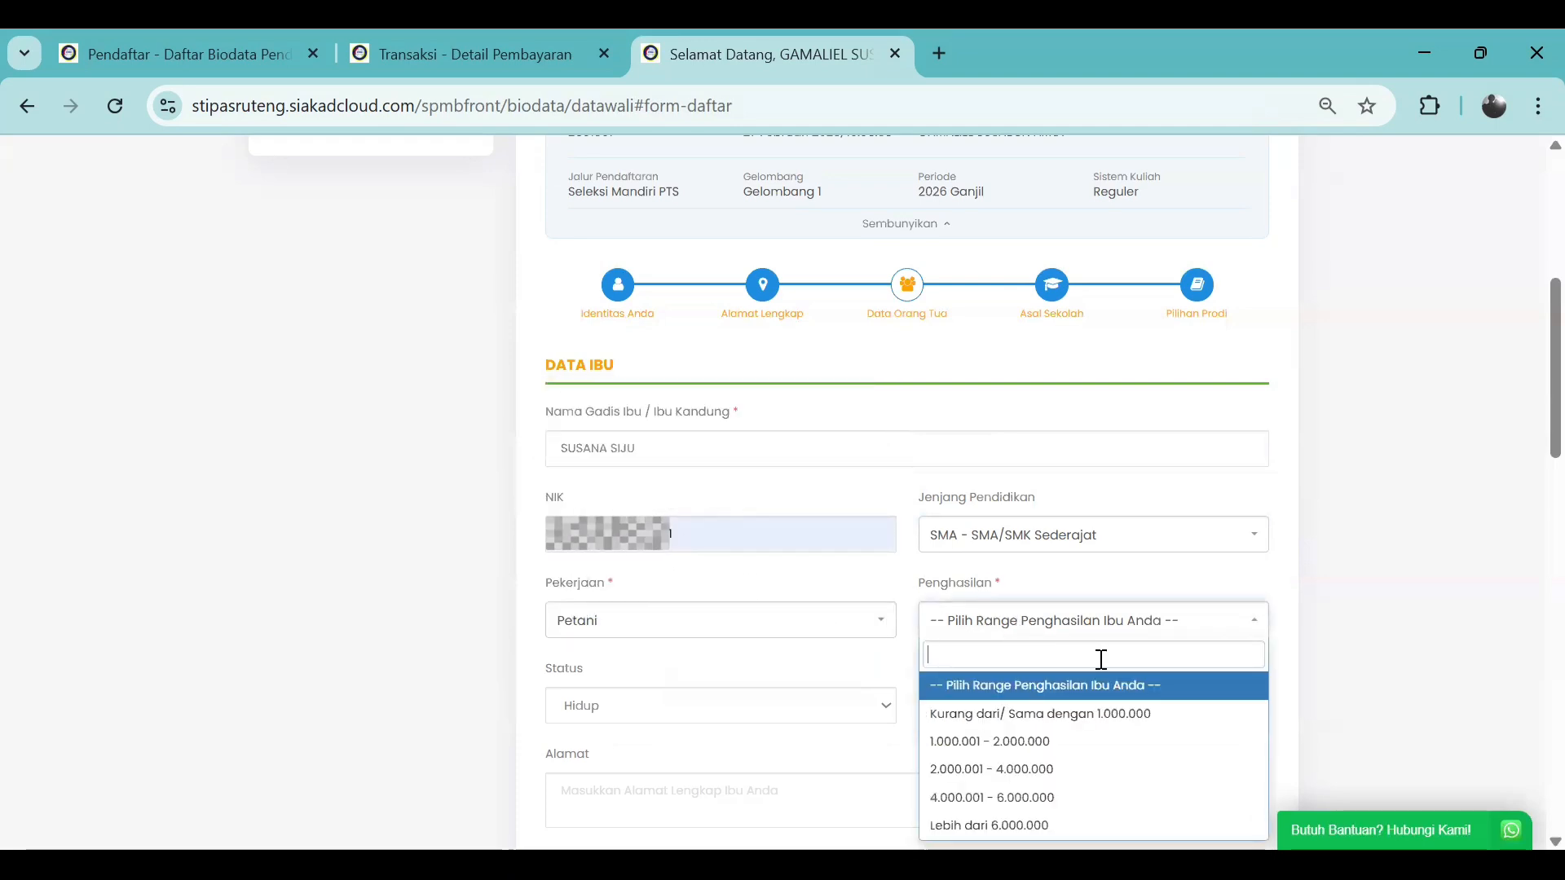
click(1112, 714)
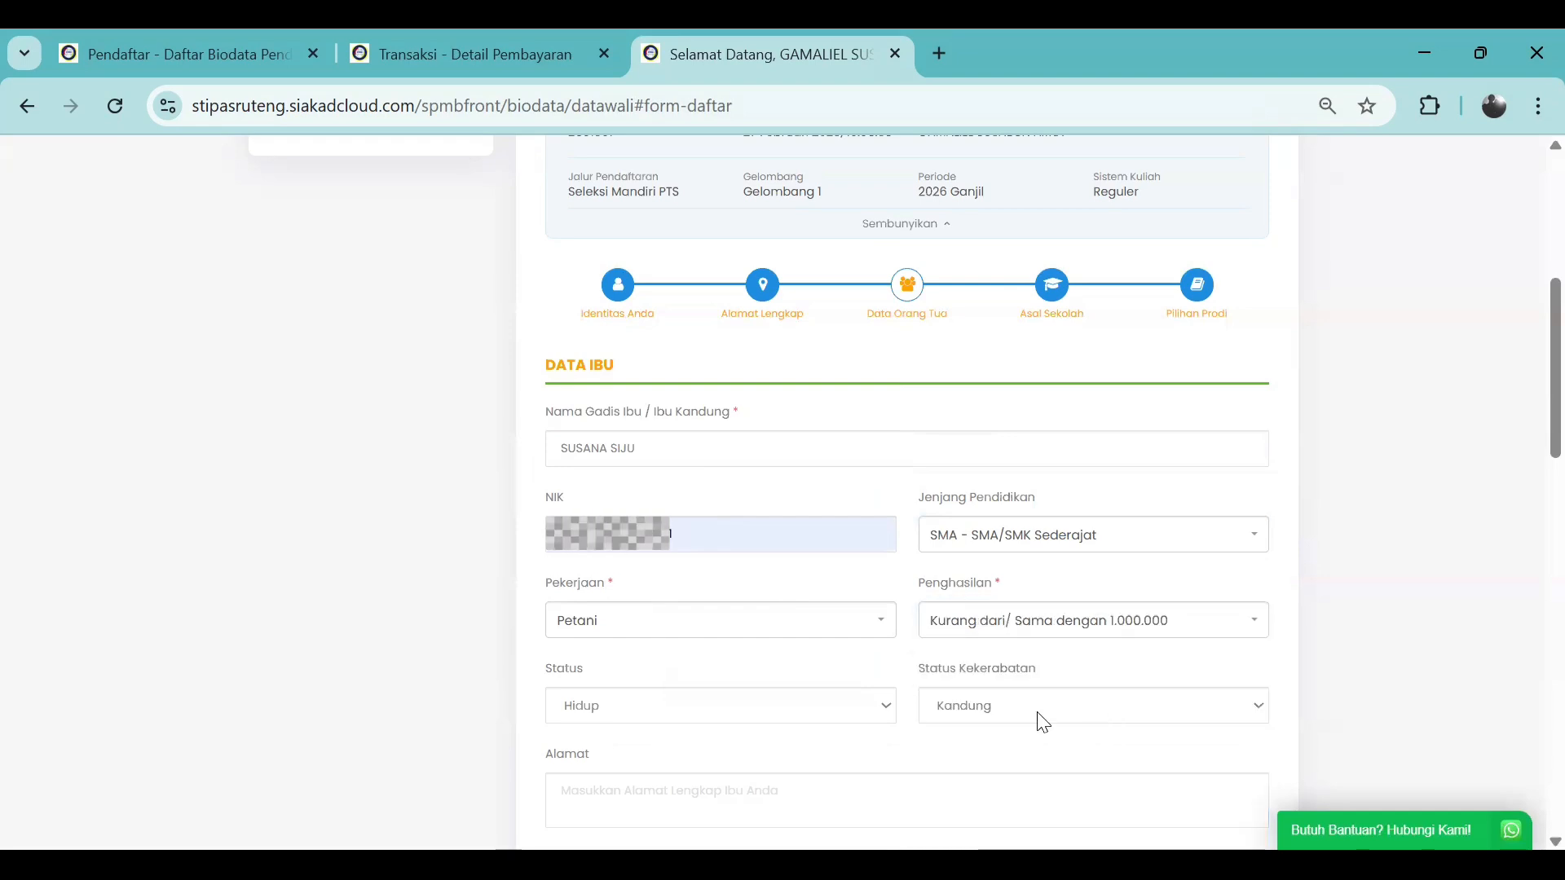
click(733, 714)
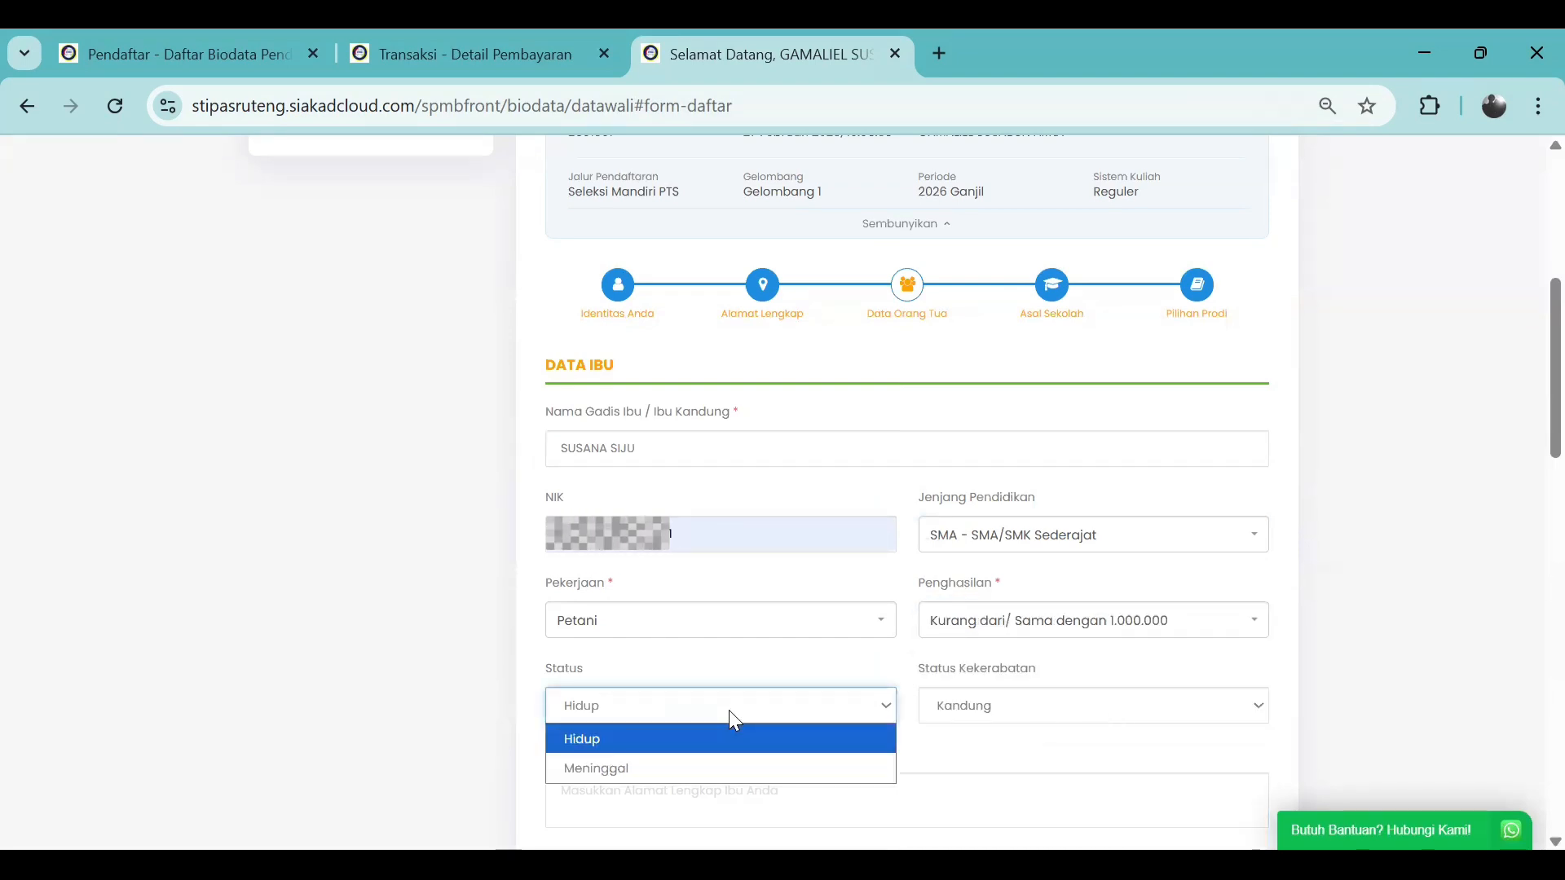
scroll(746, 643, down, 1)
click(731, 586)
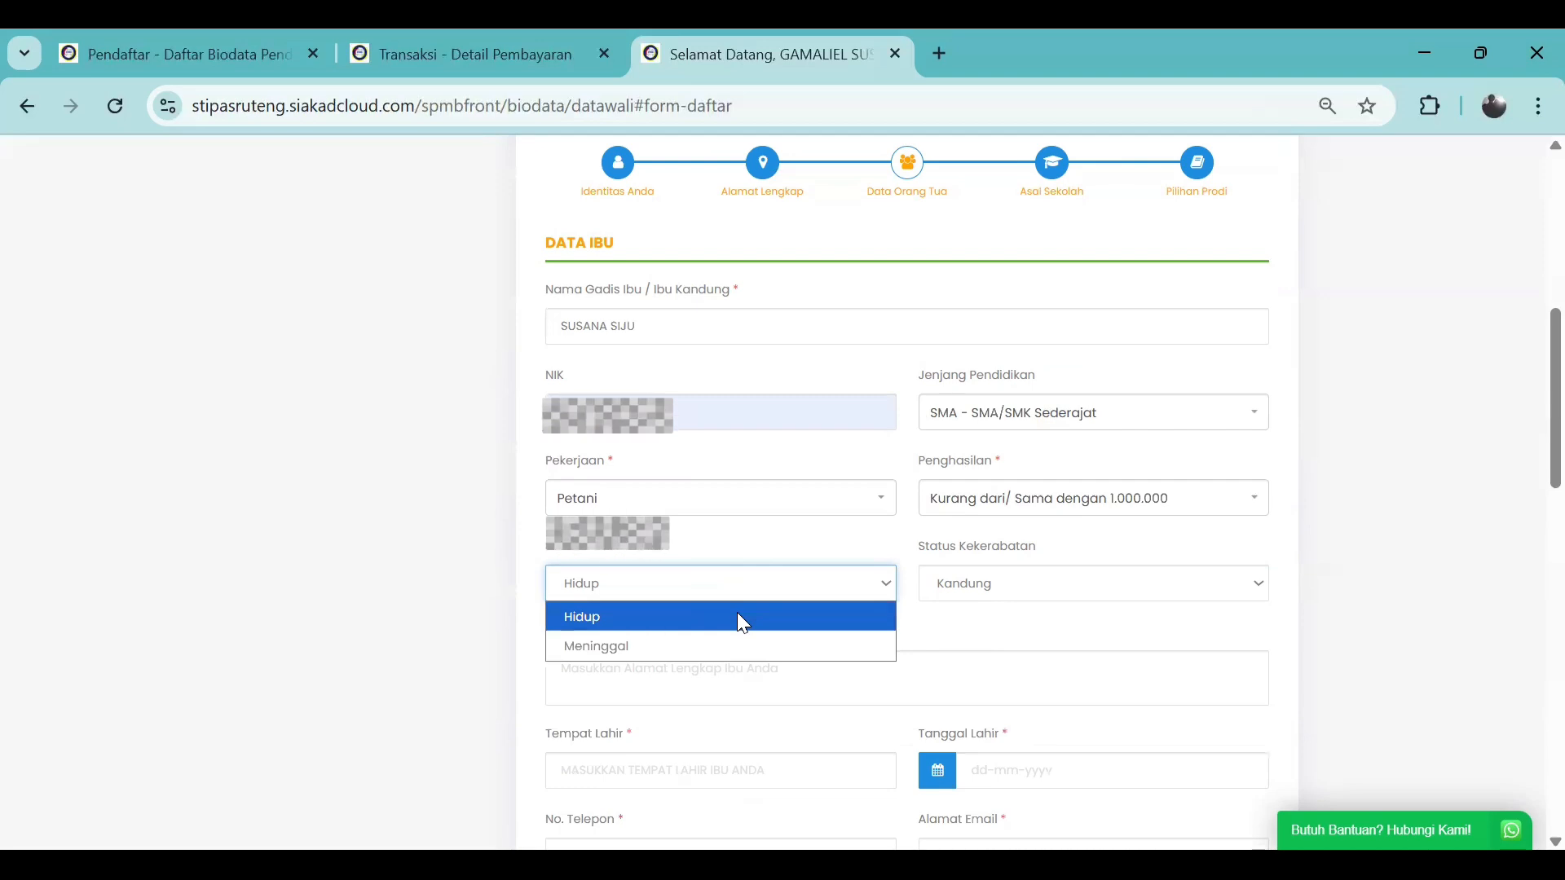
click(741, 622)
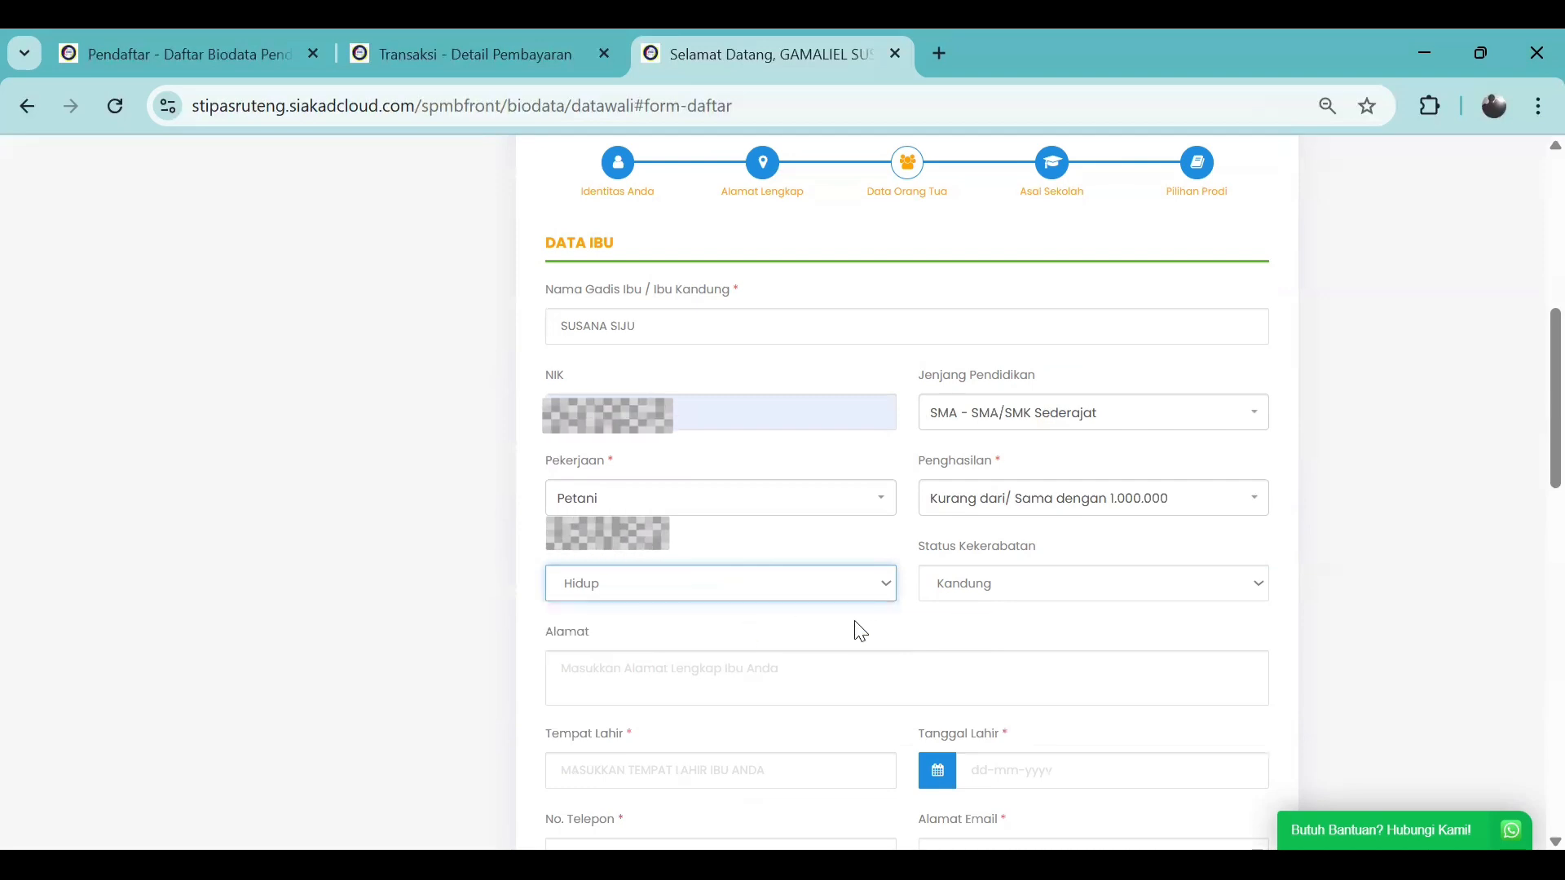
click(991, 584)
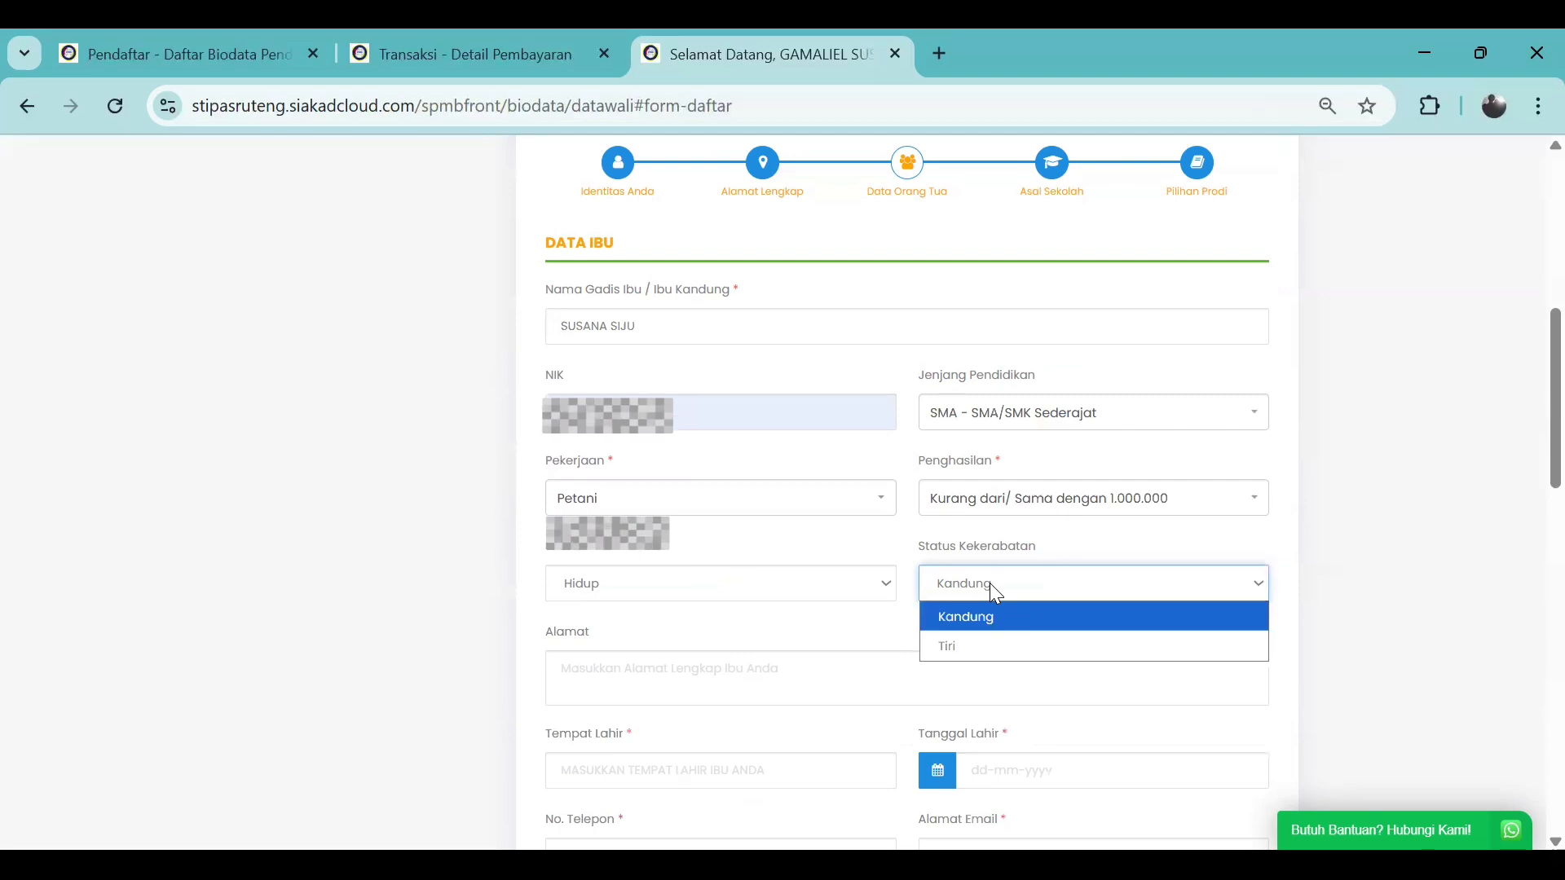
Set kinship to Tiri, autofill the mother's address, and begin entering her birthplace
click(1006, 638)
scroll(708, 640, down, 2)
scroll(707, 640, down, 1)
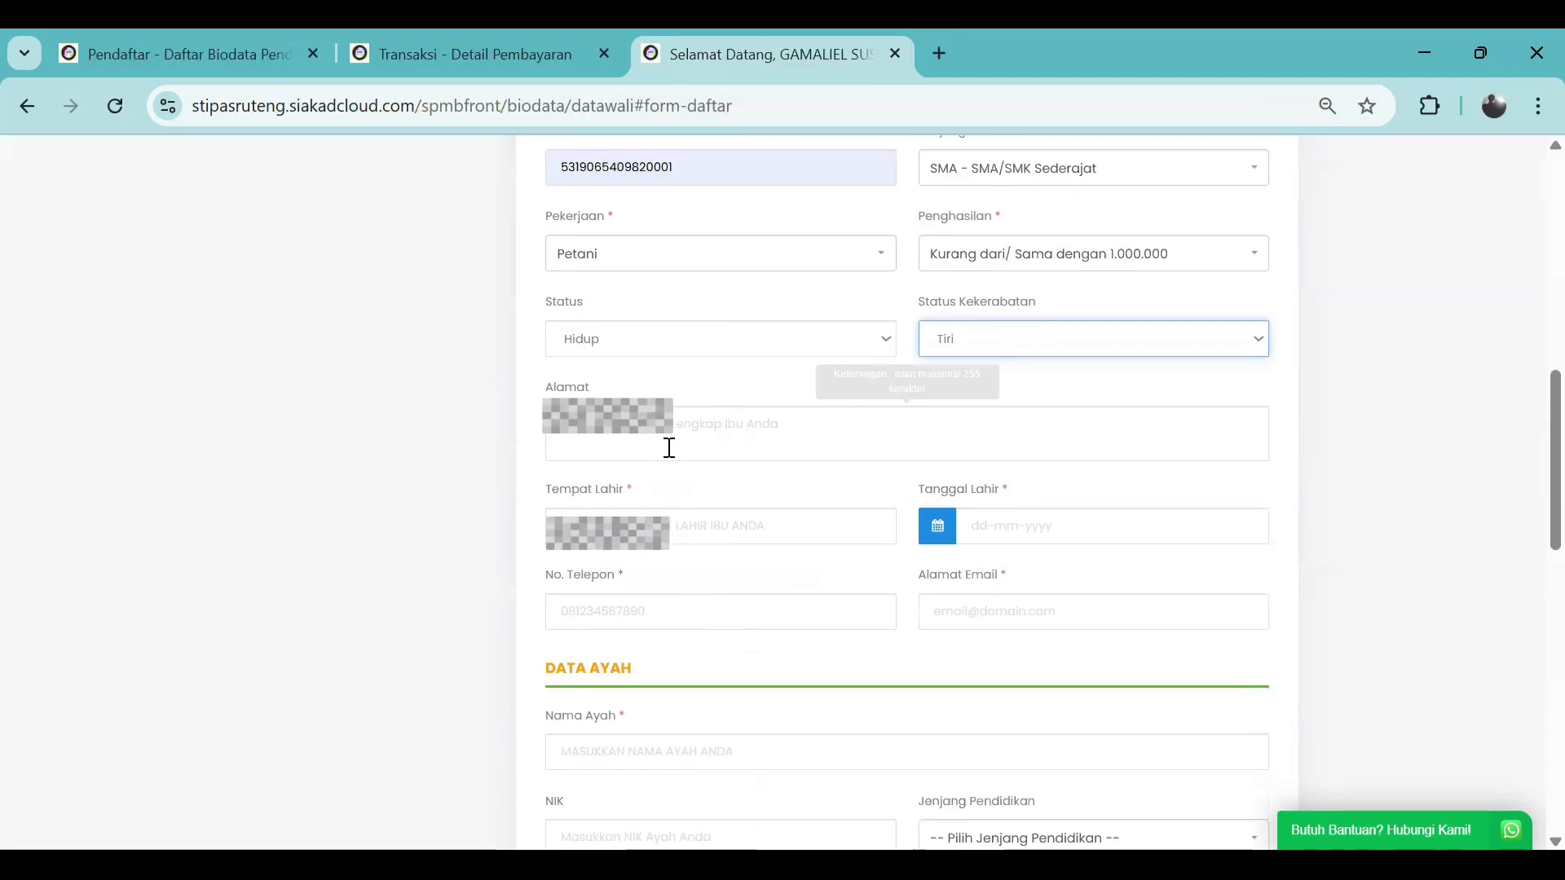
click(670, 447)
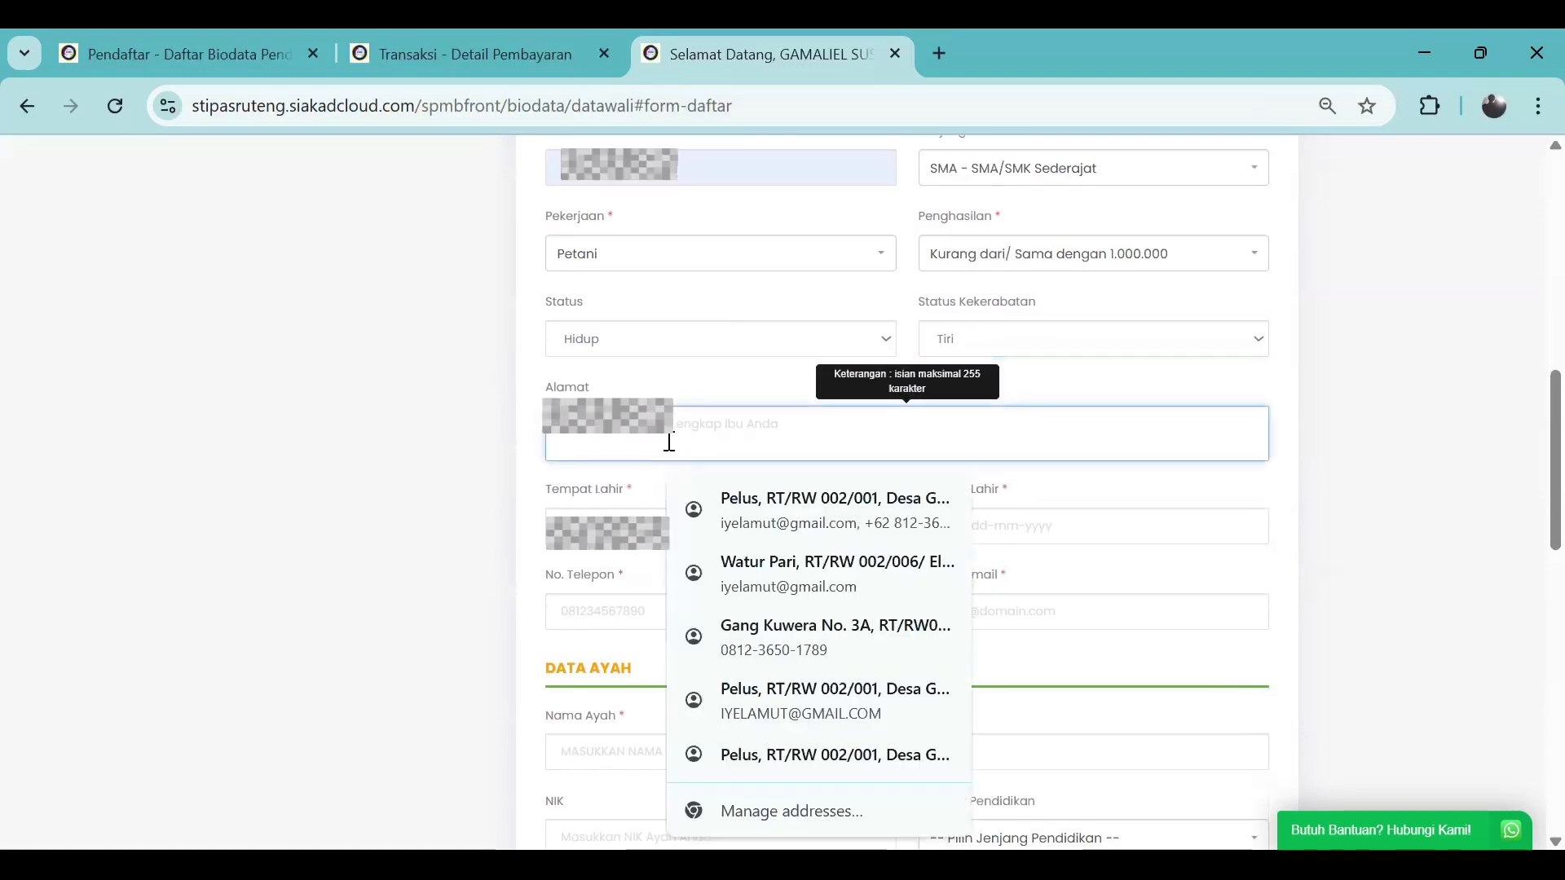
click(774, 575)
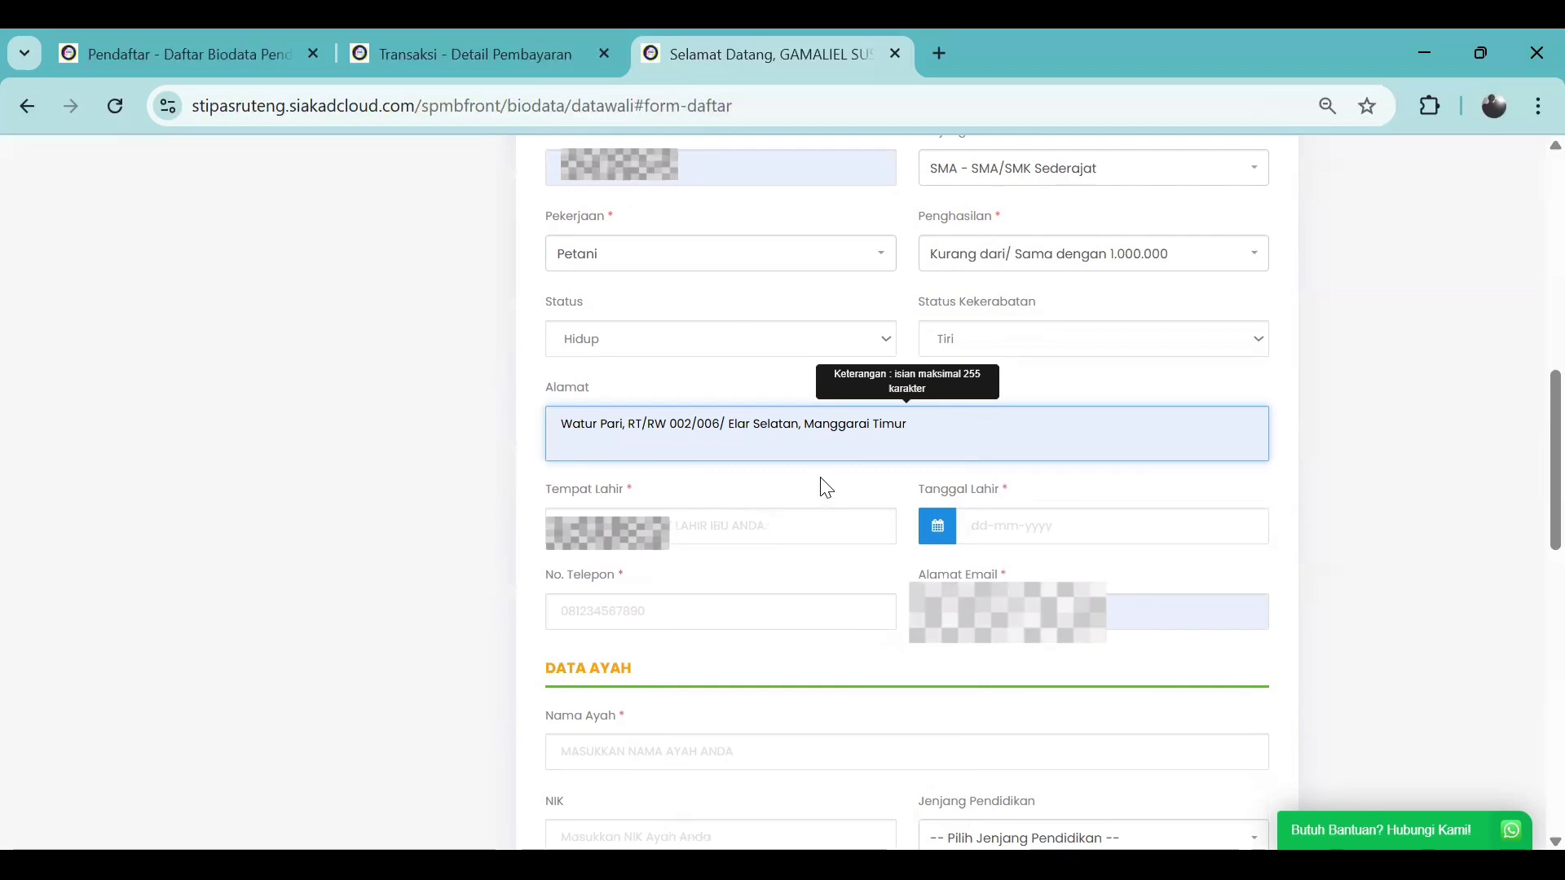
click(797, 518)
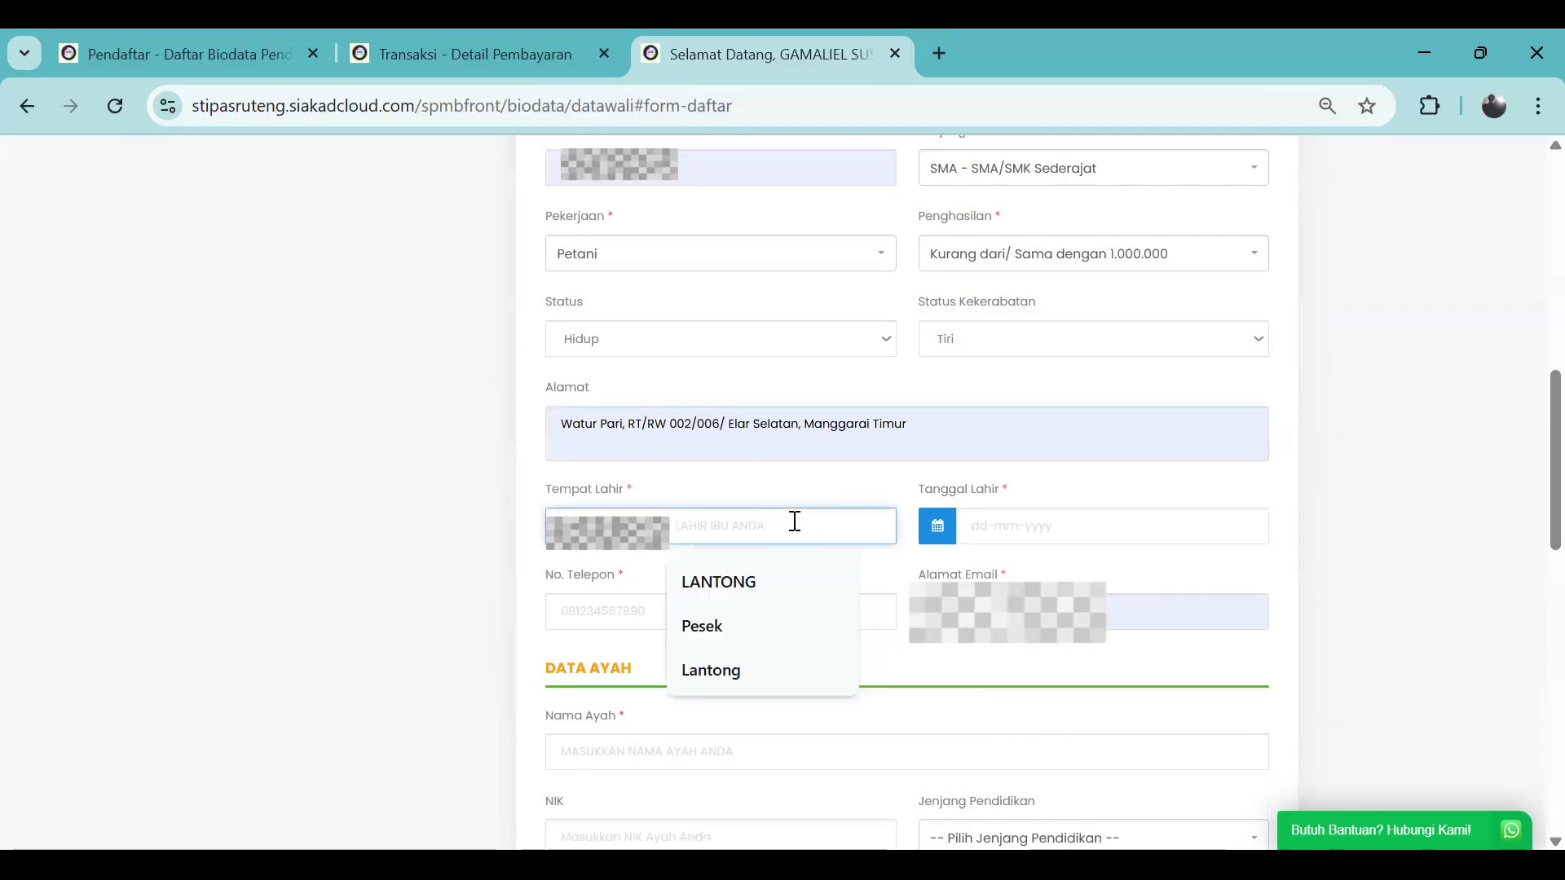
text(W)
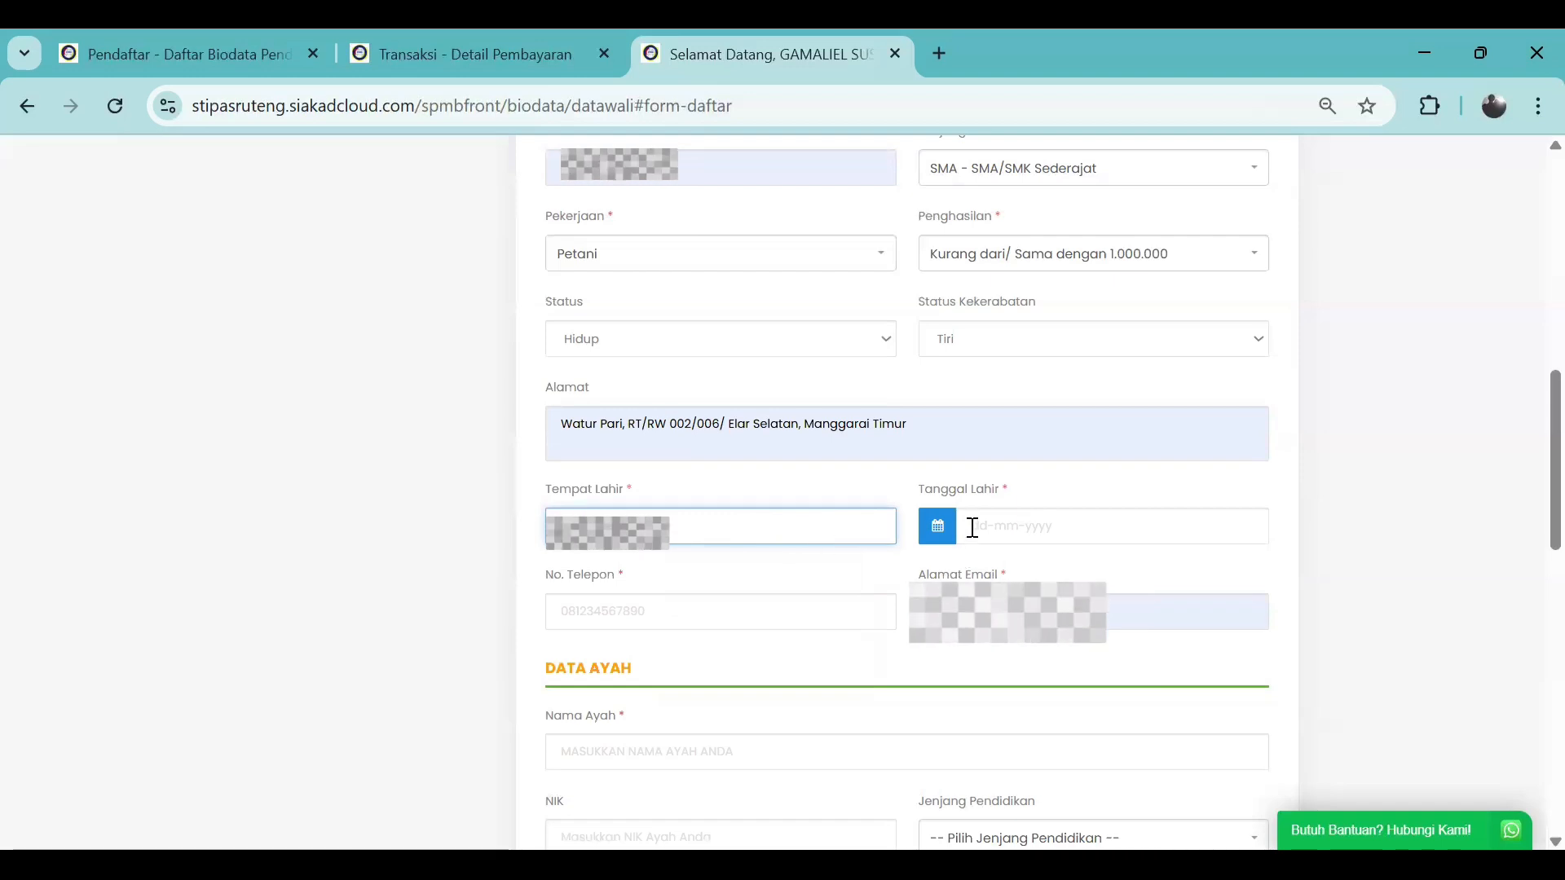
click(967, 526)
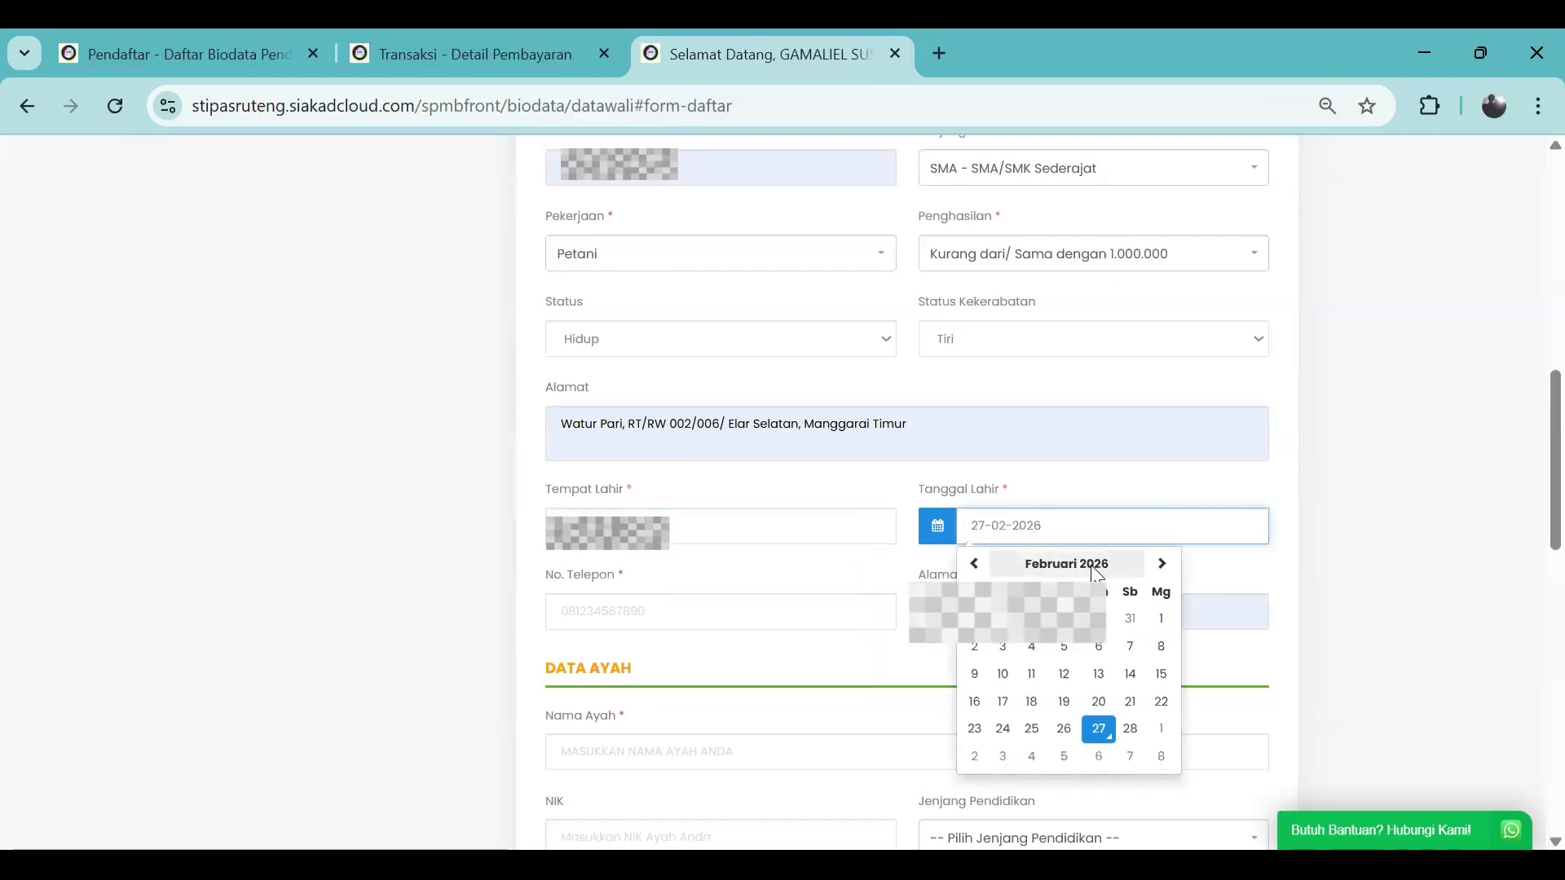
click(1068, 564)
click(1068, 564)
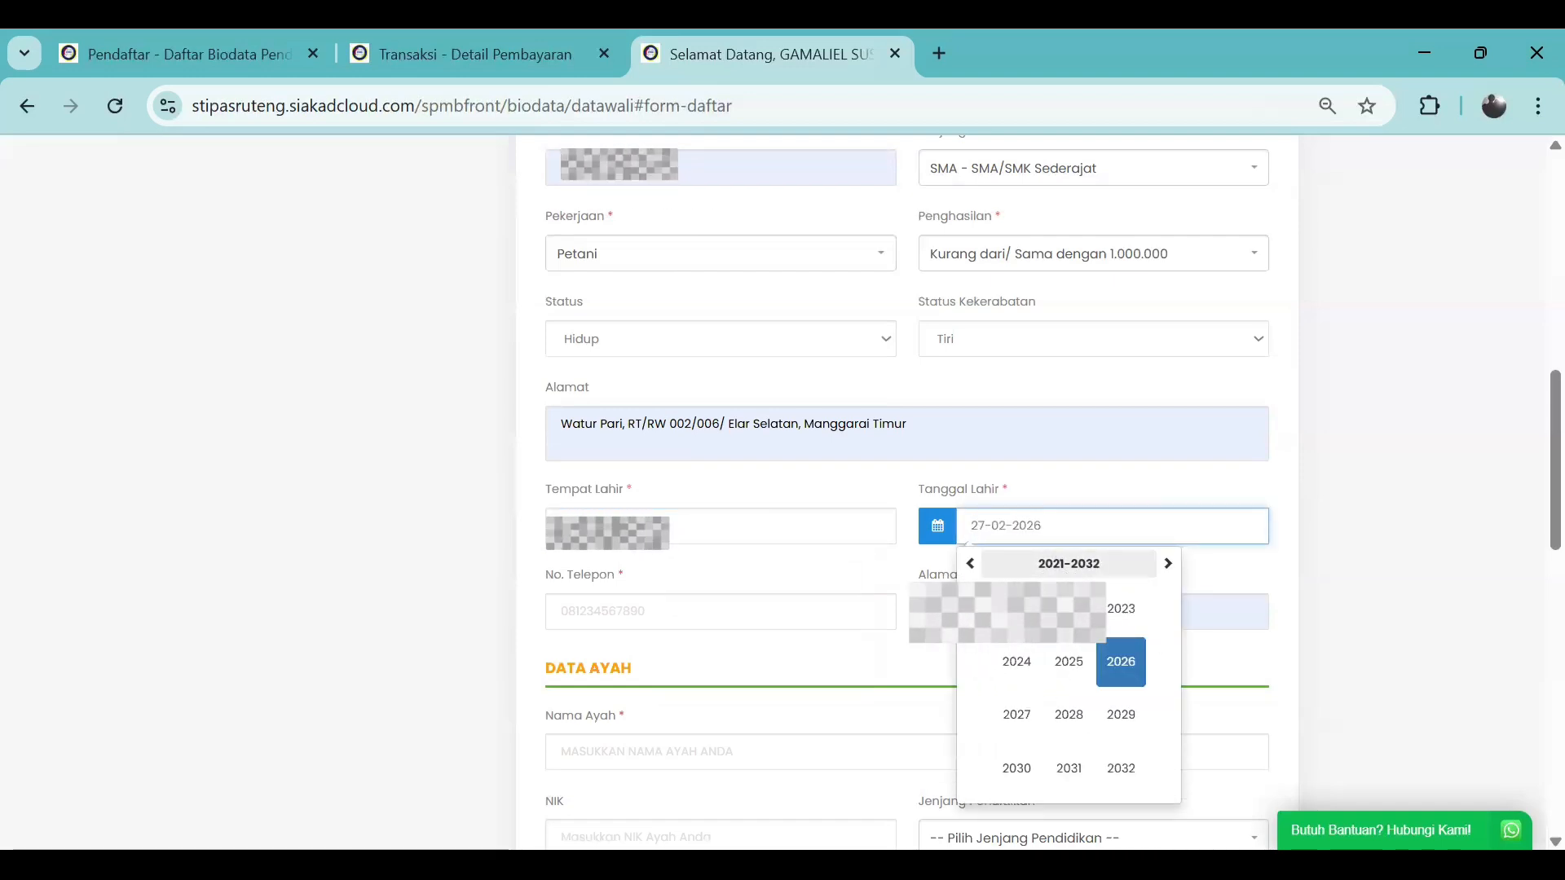
click(971, 563)
click(971, 563)
click(972, 564)
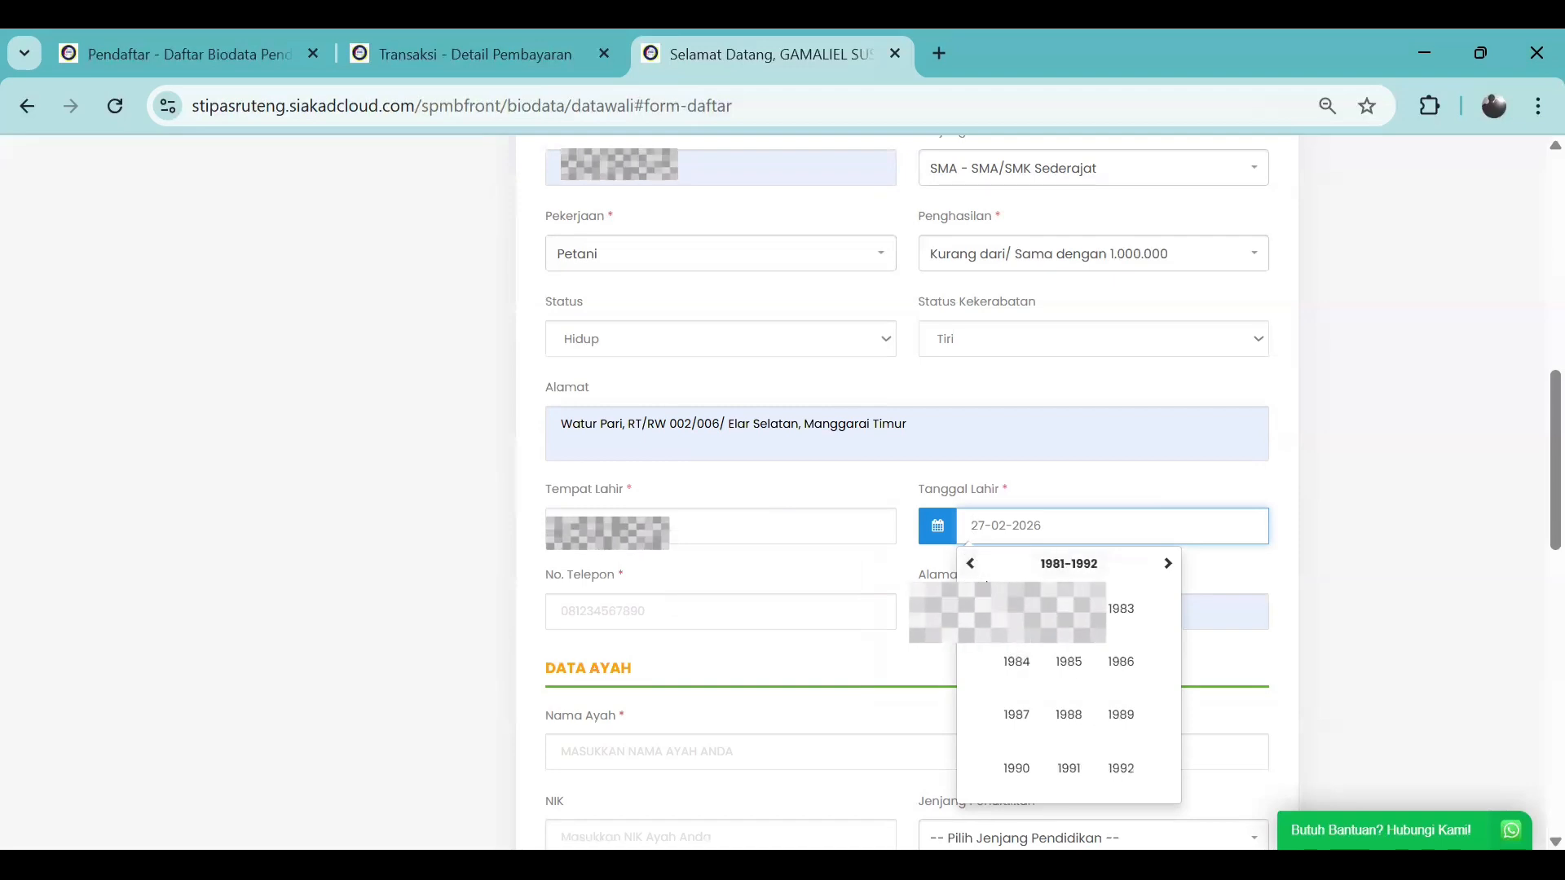
click(1023, 666)
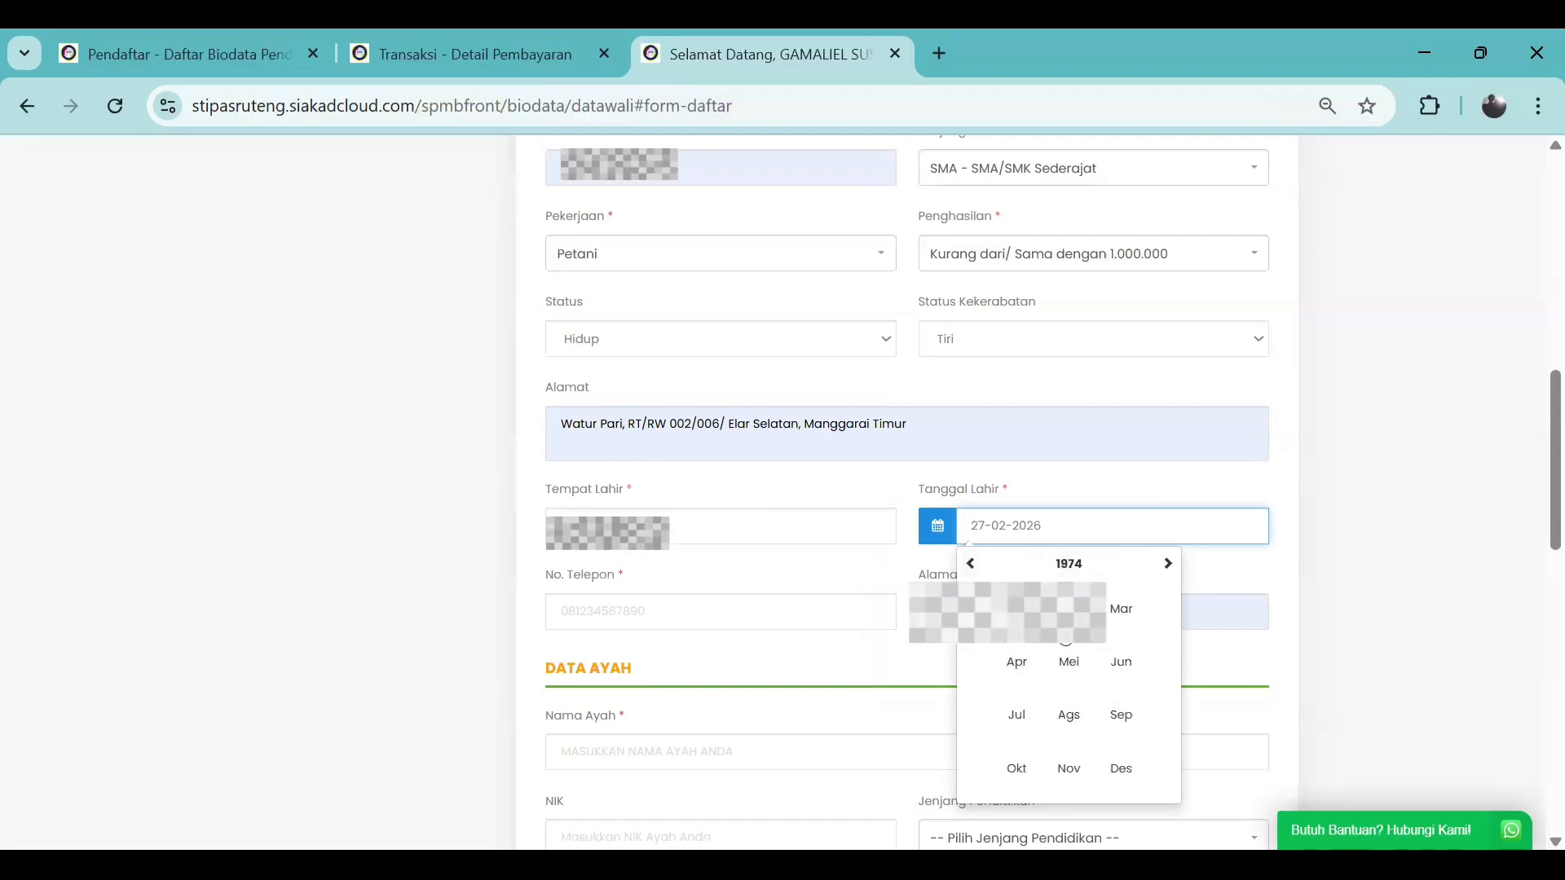
click(1068, 608)
click(1039, 647)
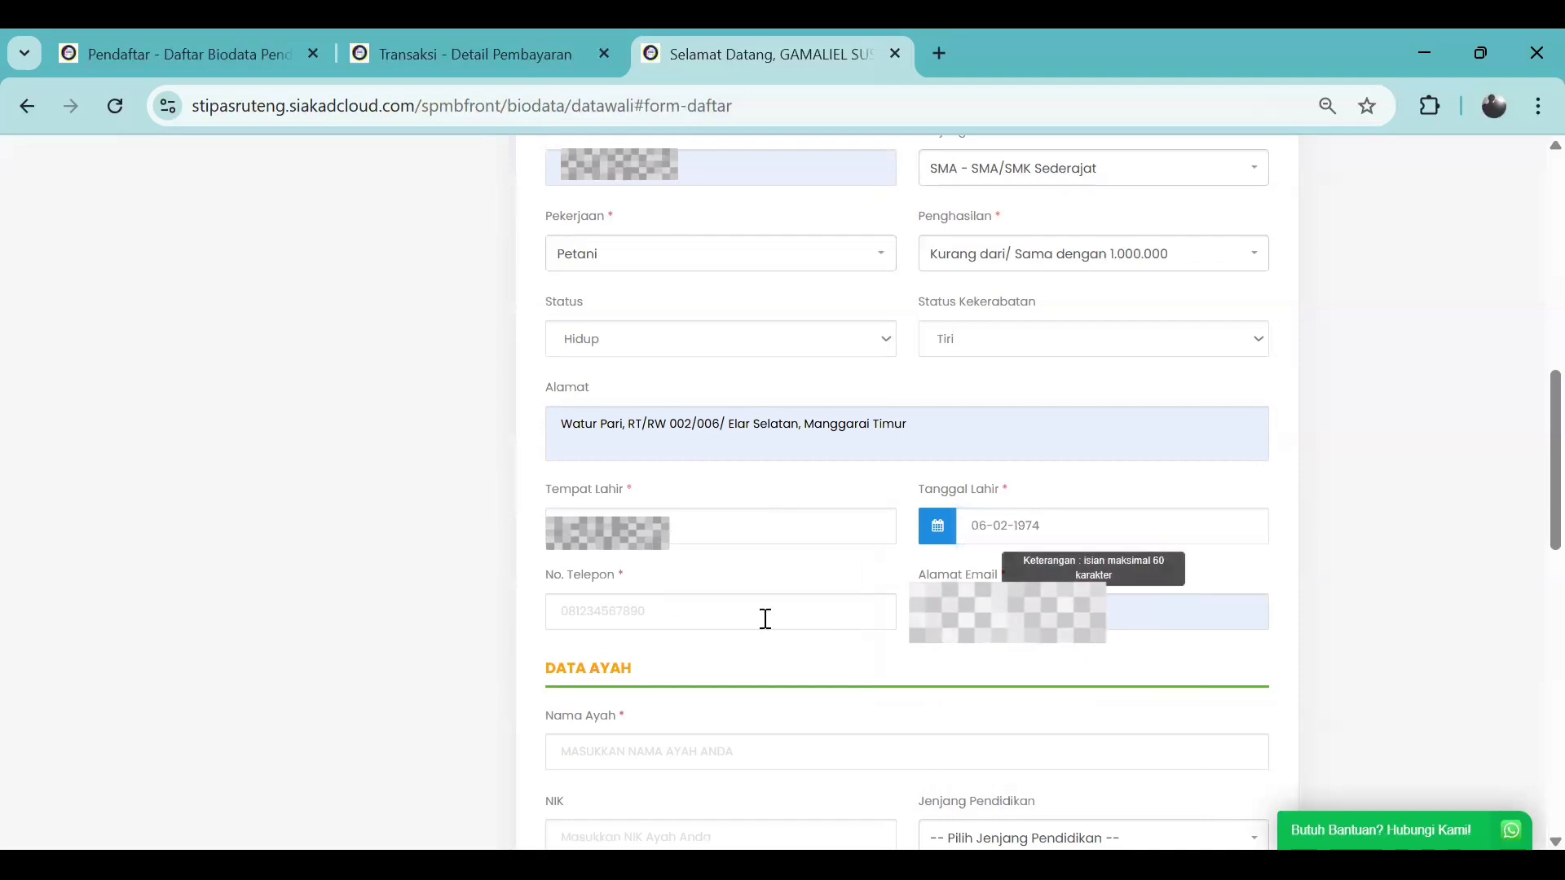
Fill the mother's phone number and e-mail from the saved contact details
click(635, 611)
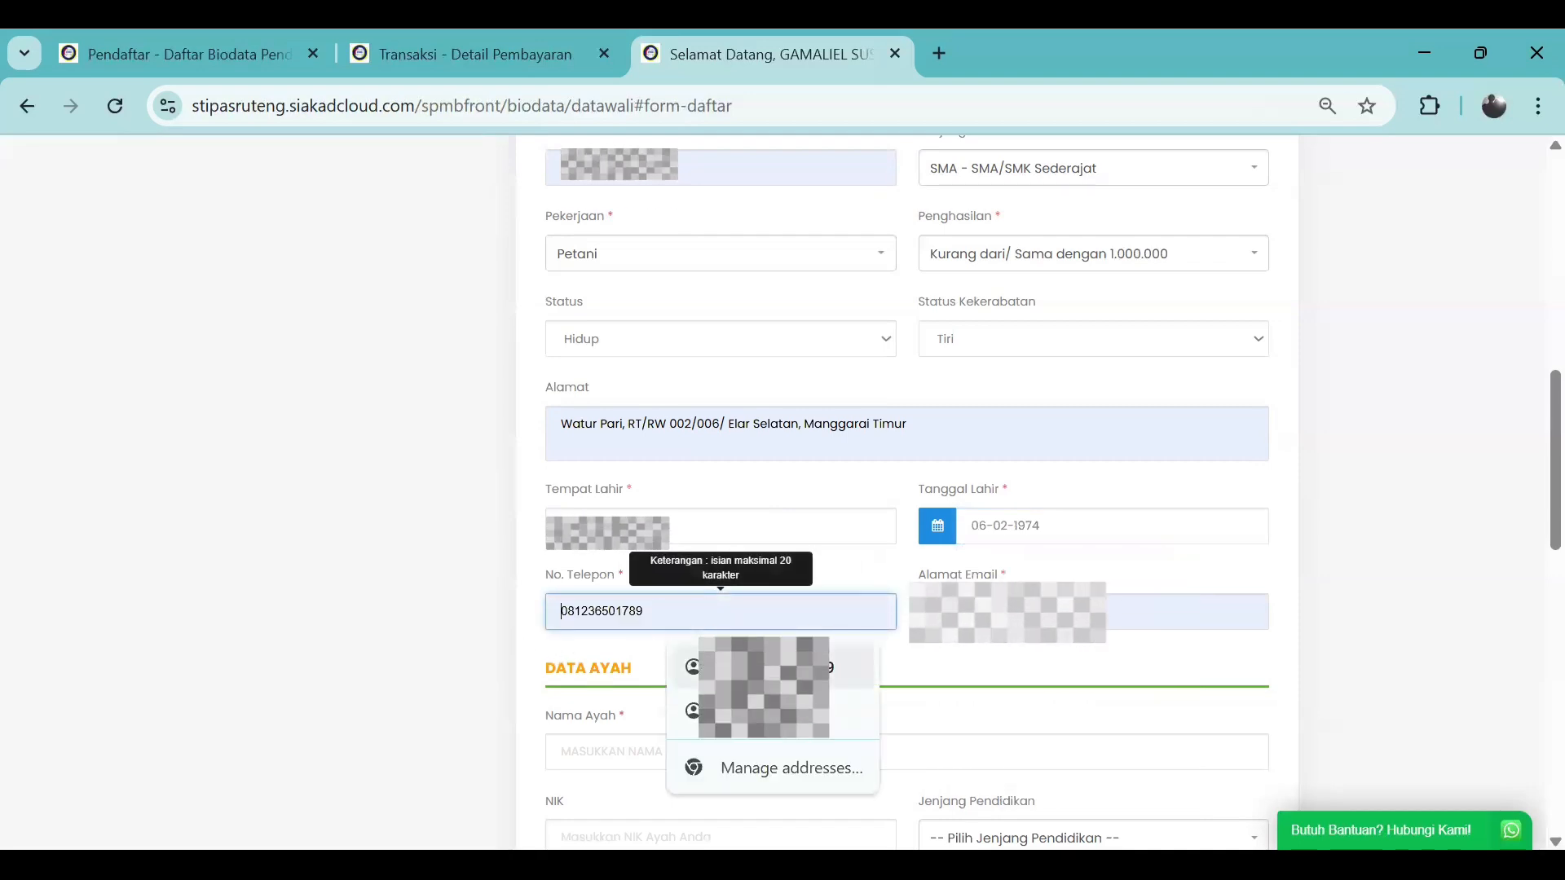
click(766, 666)
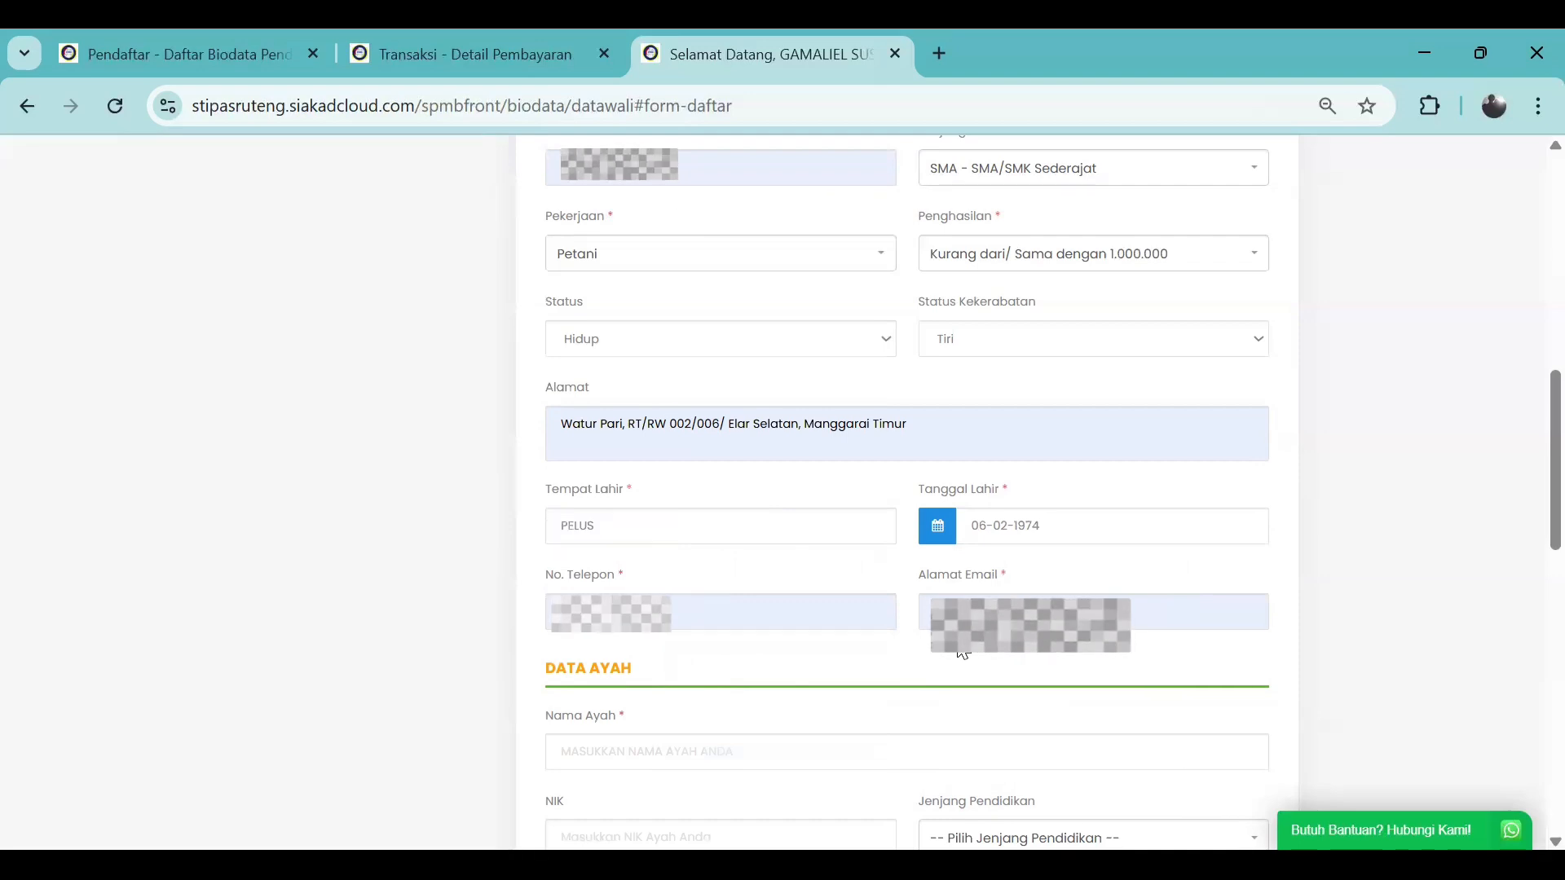
click(966, 652)
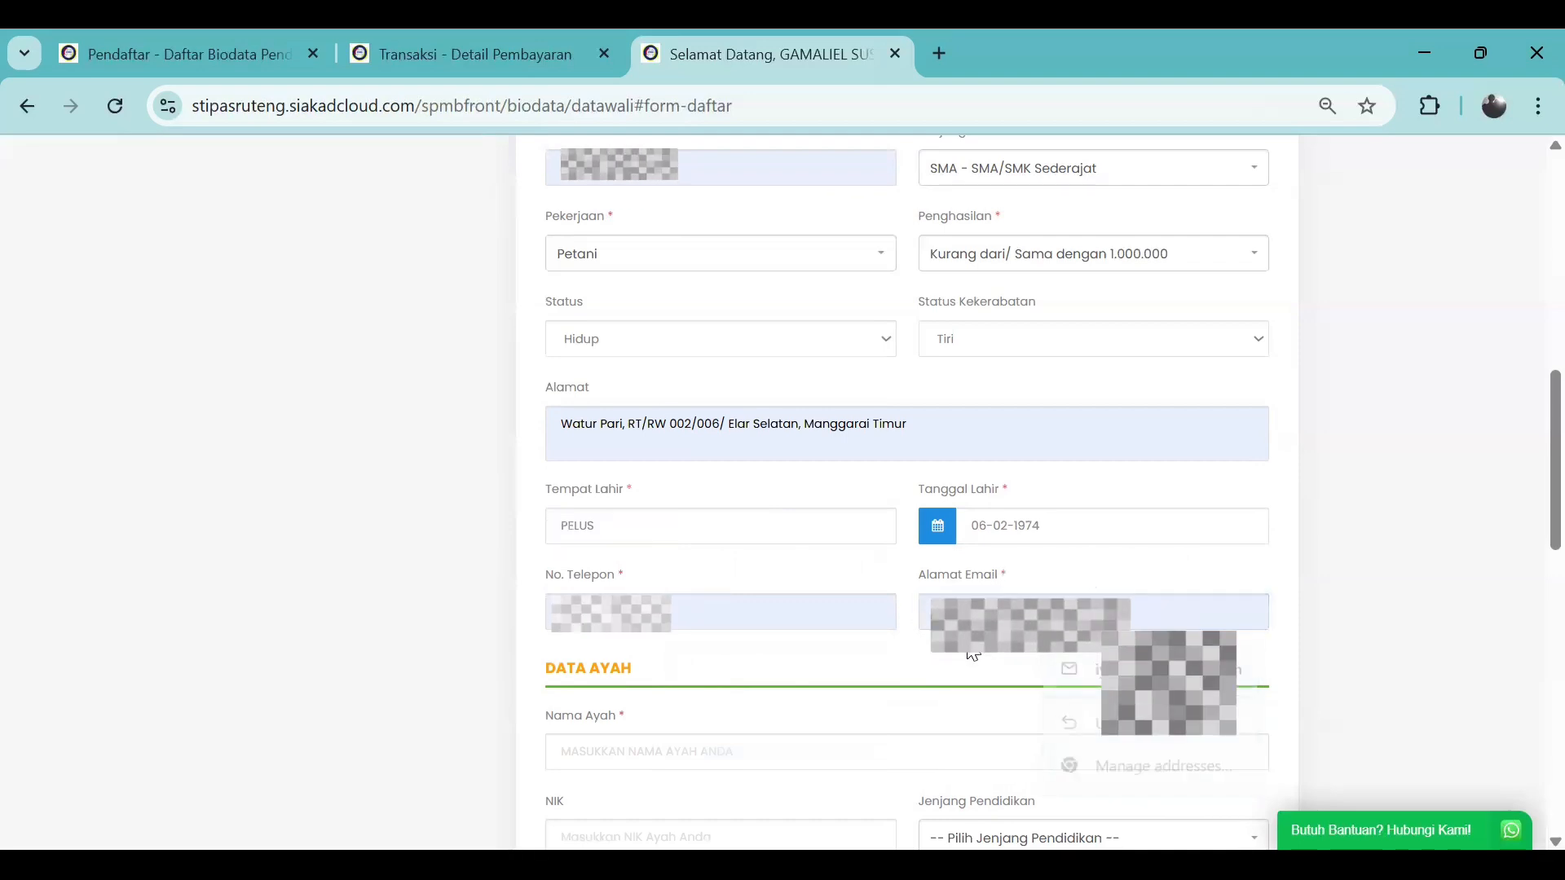
scroll(967, 641, down, 1)
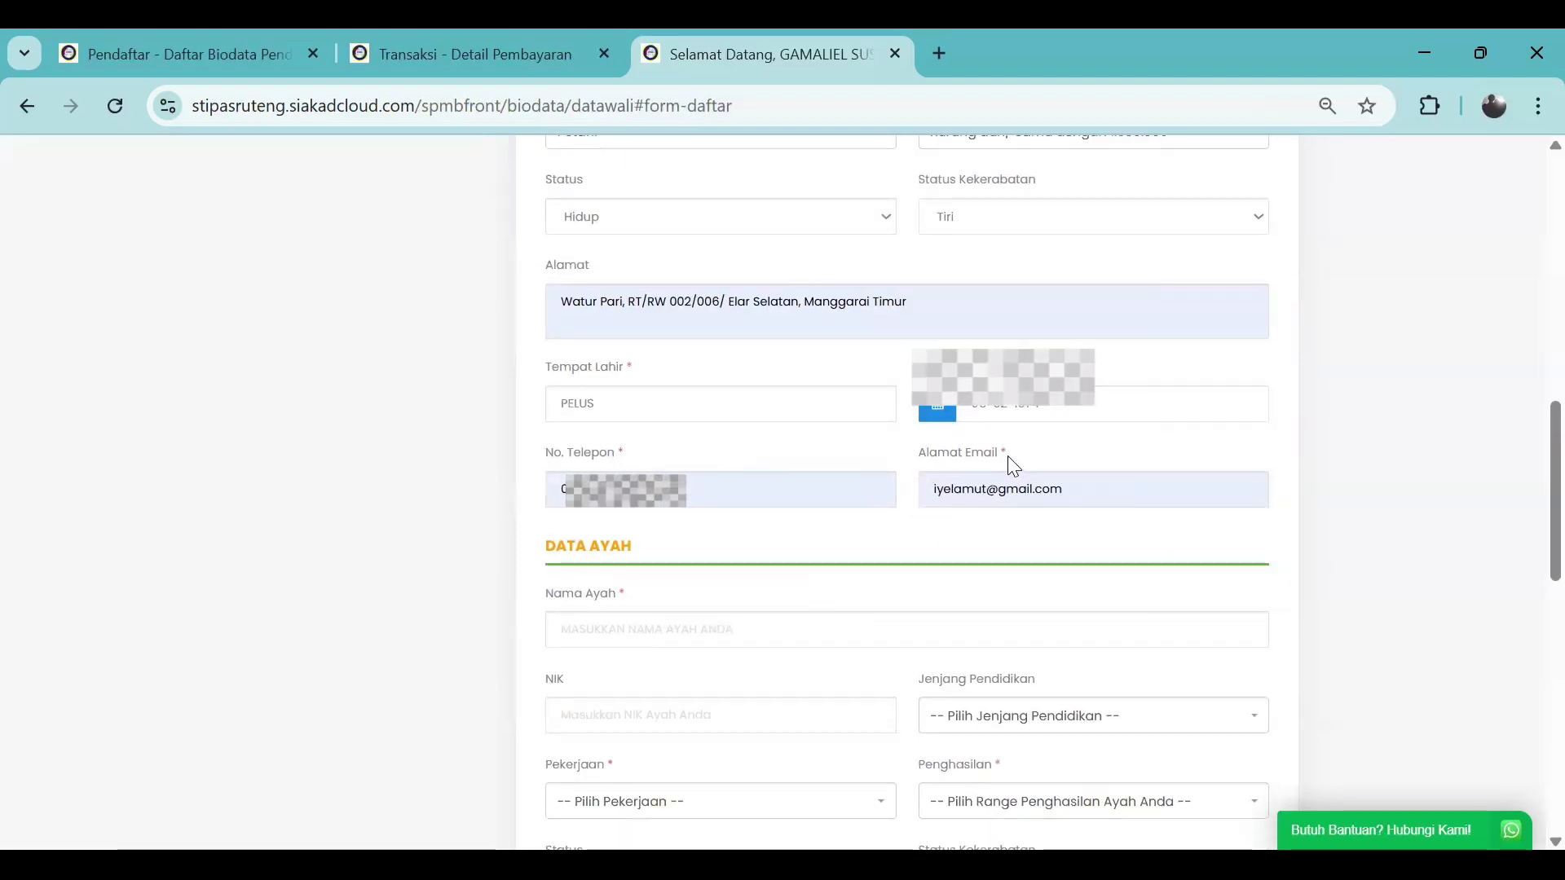
Fill the father's name and NIK from suggestions and set education to SMA - SMA/SMK Sederajat
scroll(755, 584, down, 1)
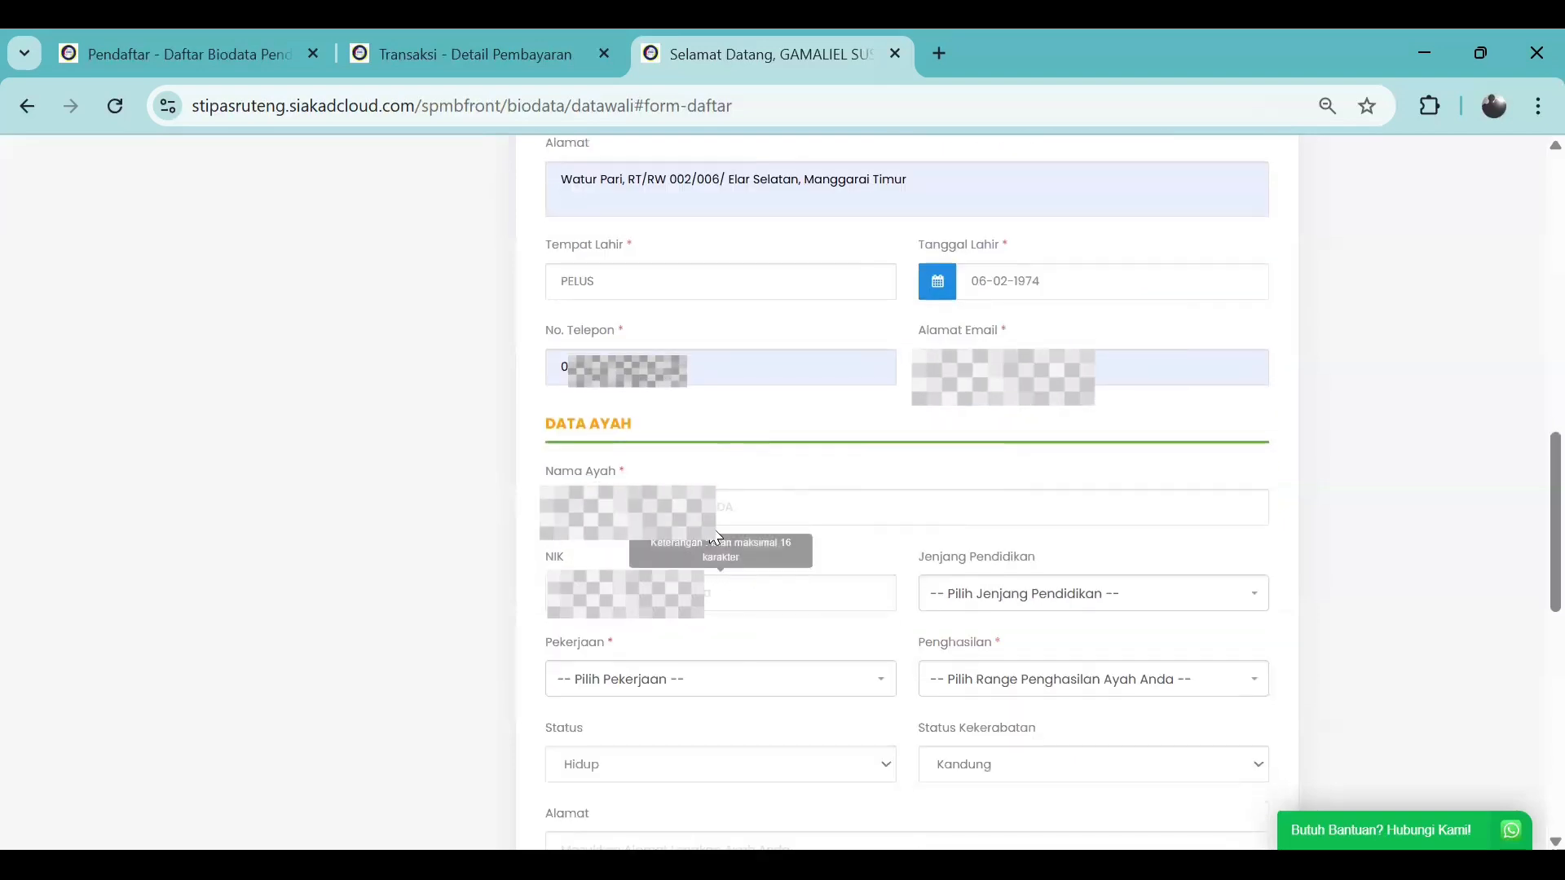
click(715, 522)
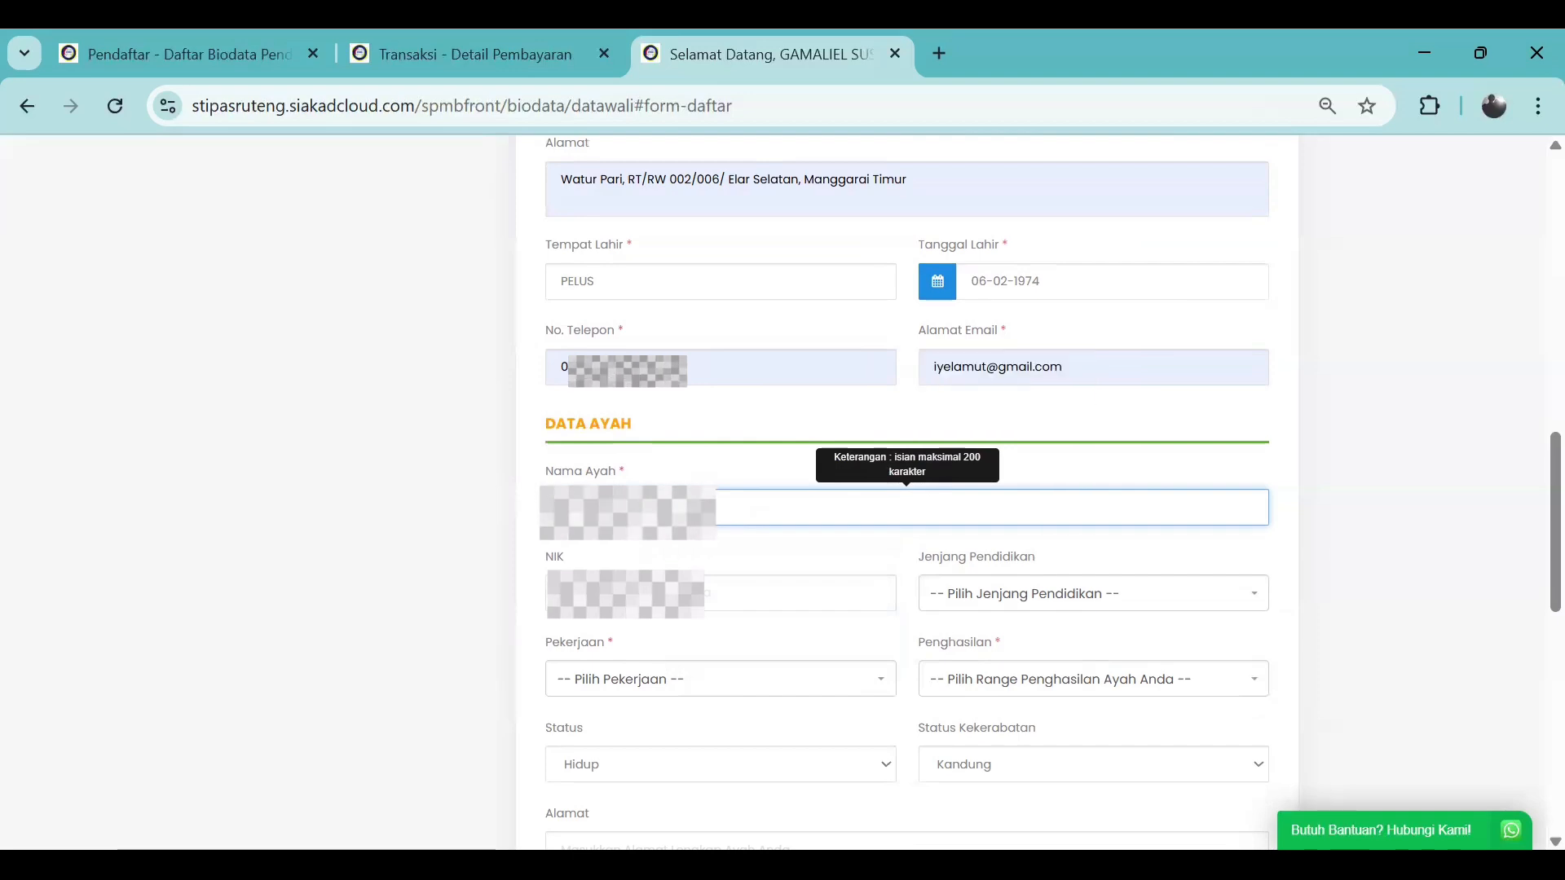
click(706, 591)
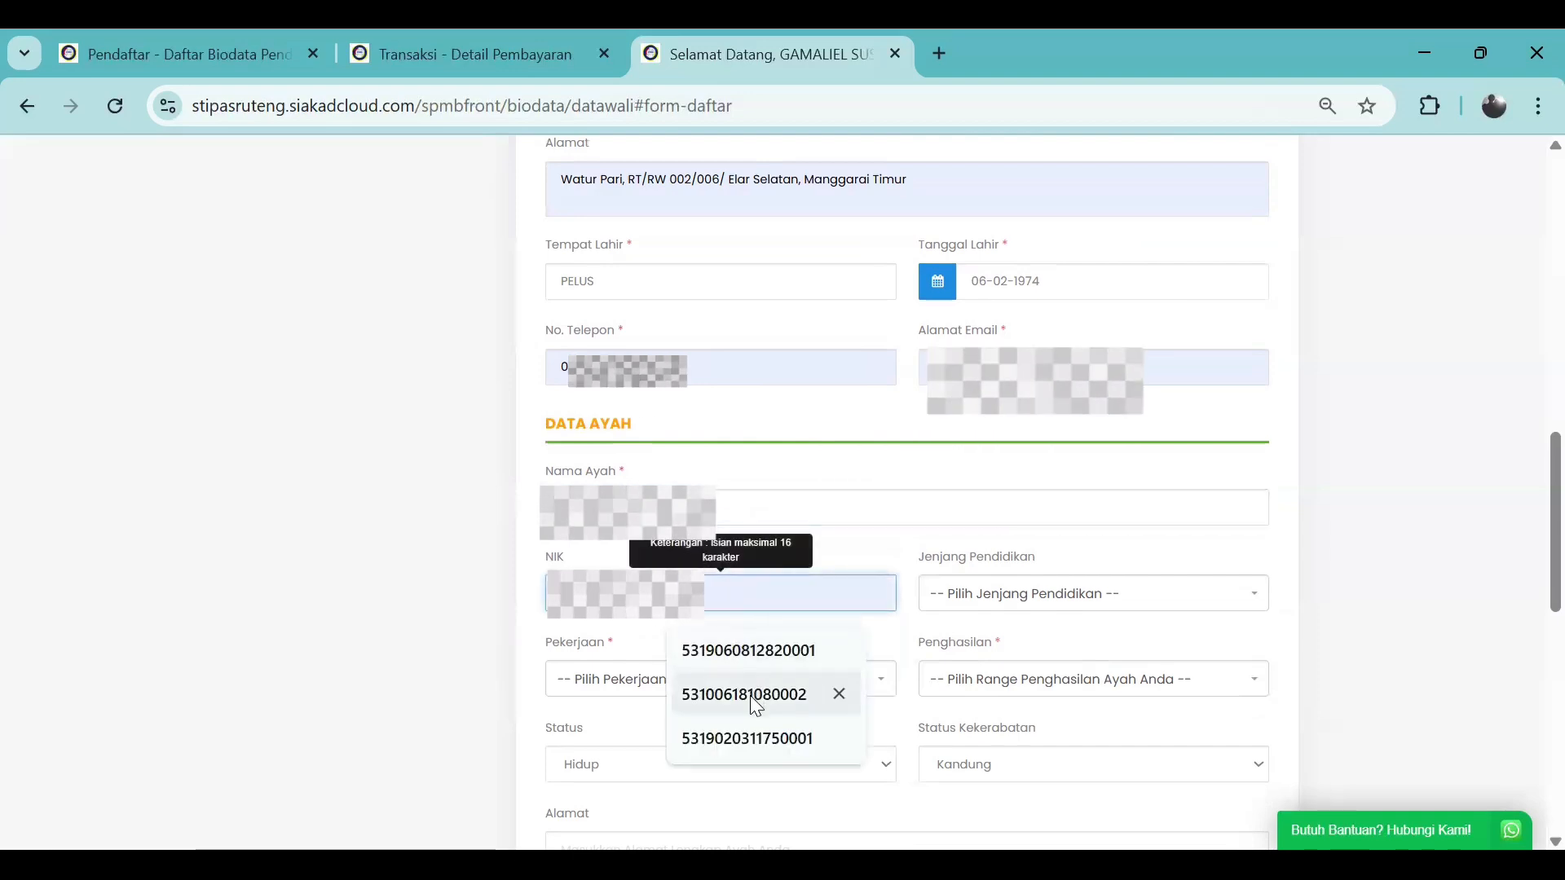
click(751, 737)
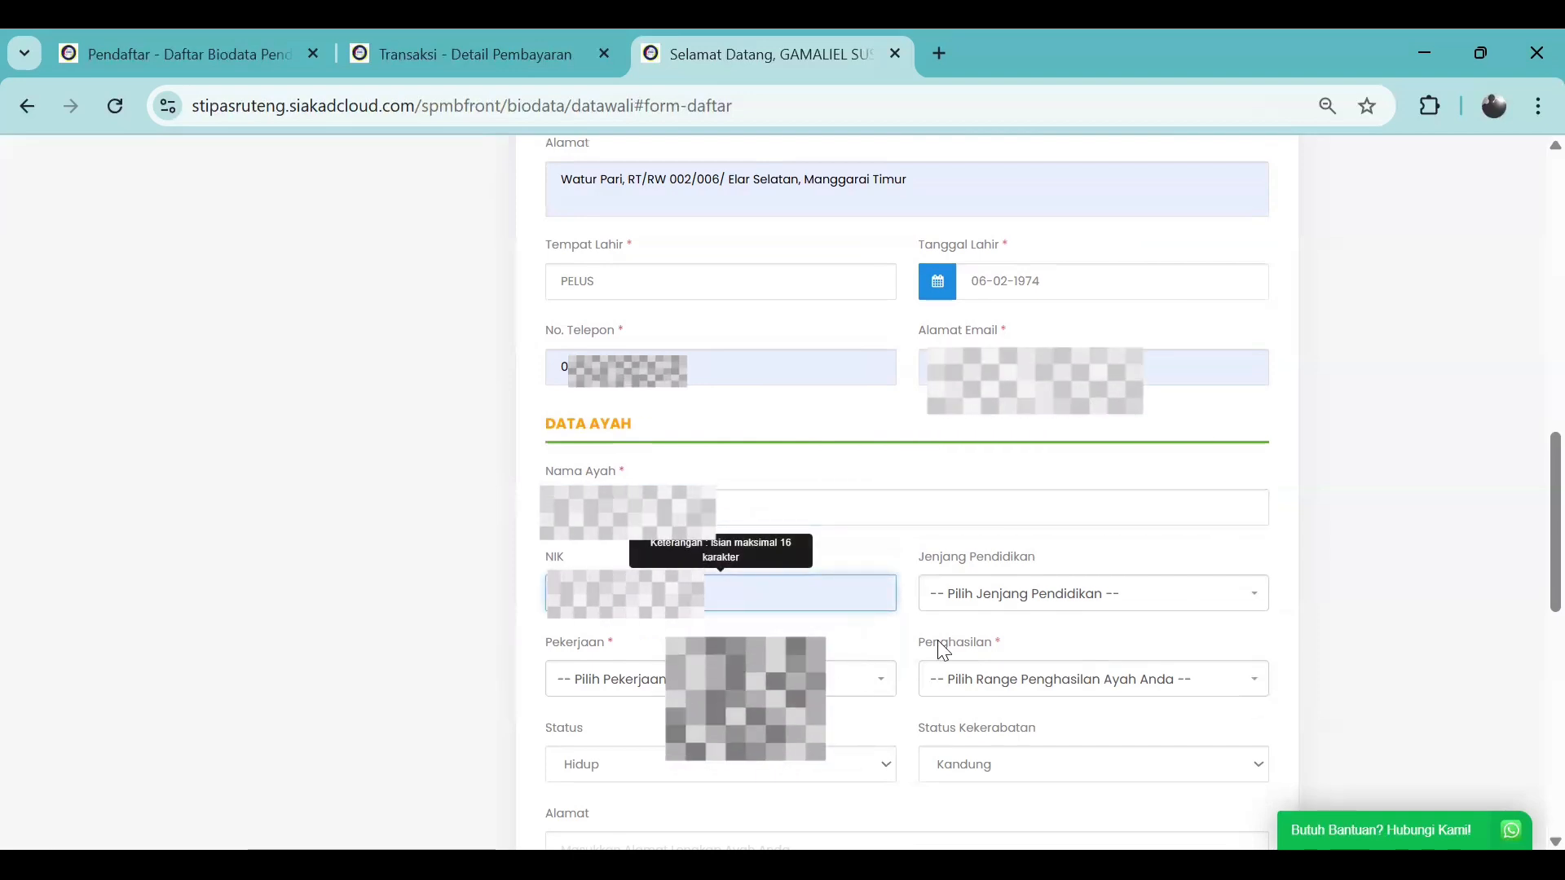
click(1016, 597)
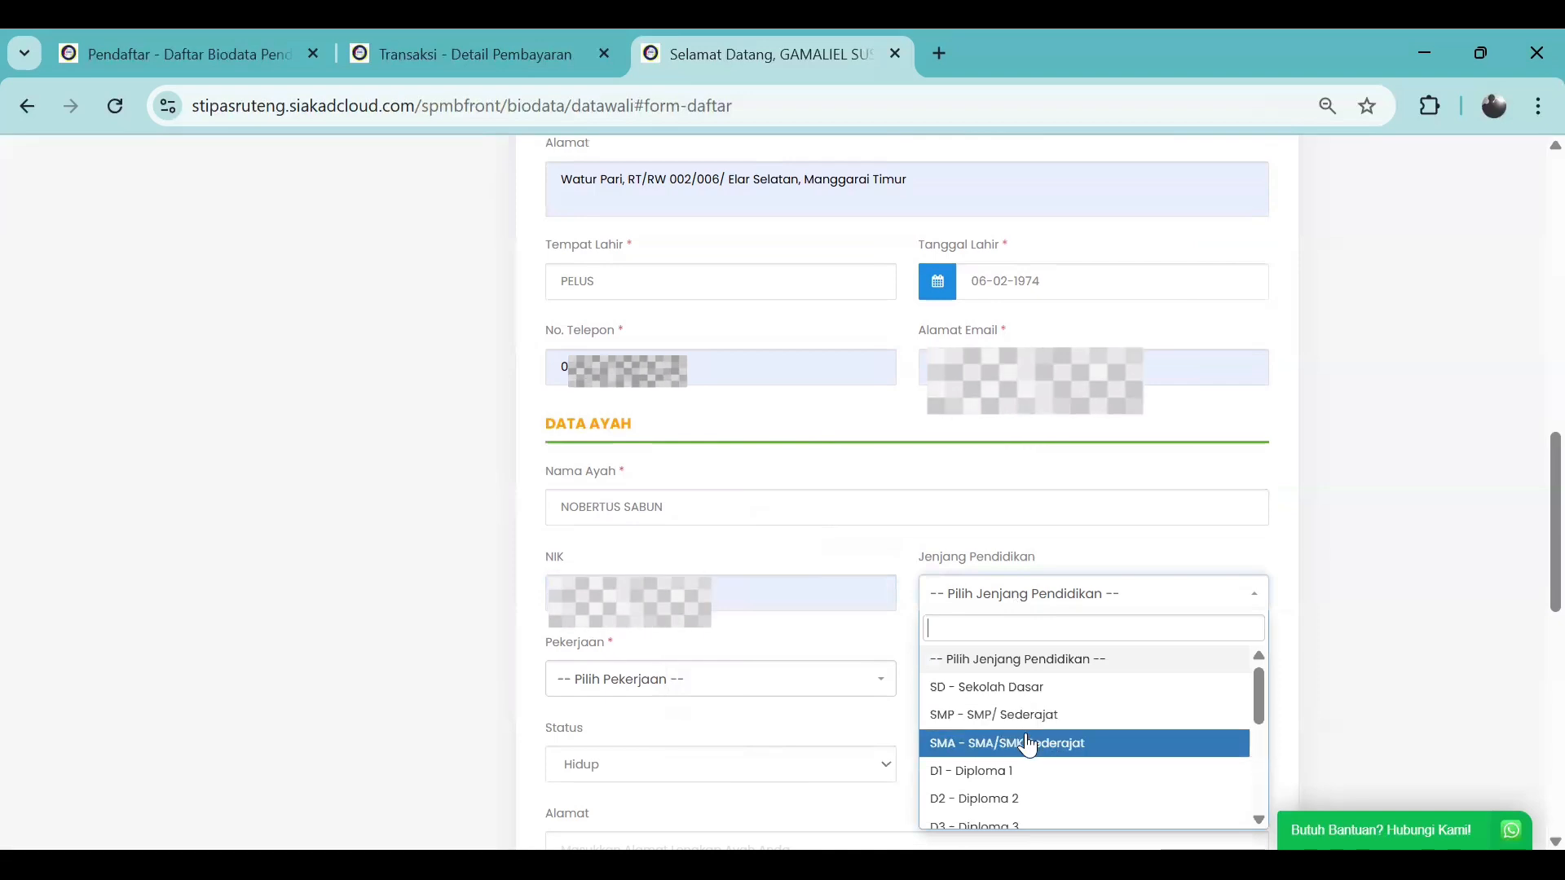
click(1027, 743)
Set the father's occupation to Petani and income to Kurang dari/ Sama dengan 1.000.000
click(710, 691)
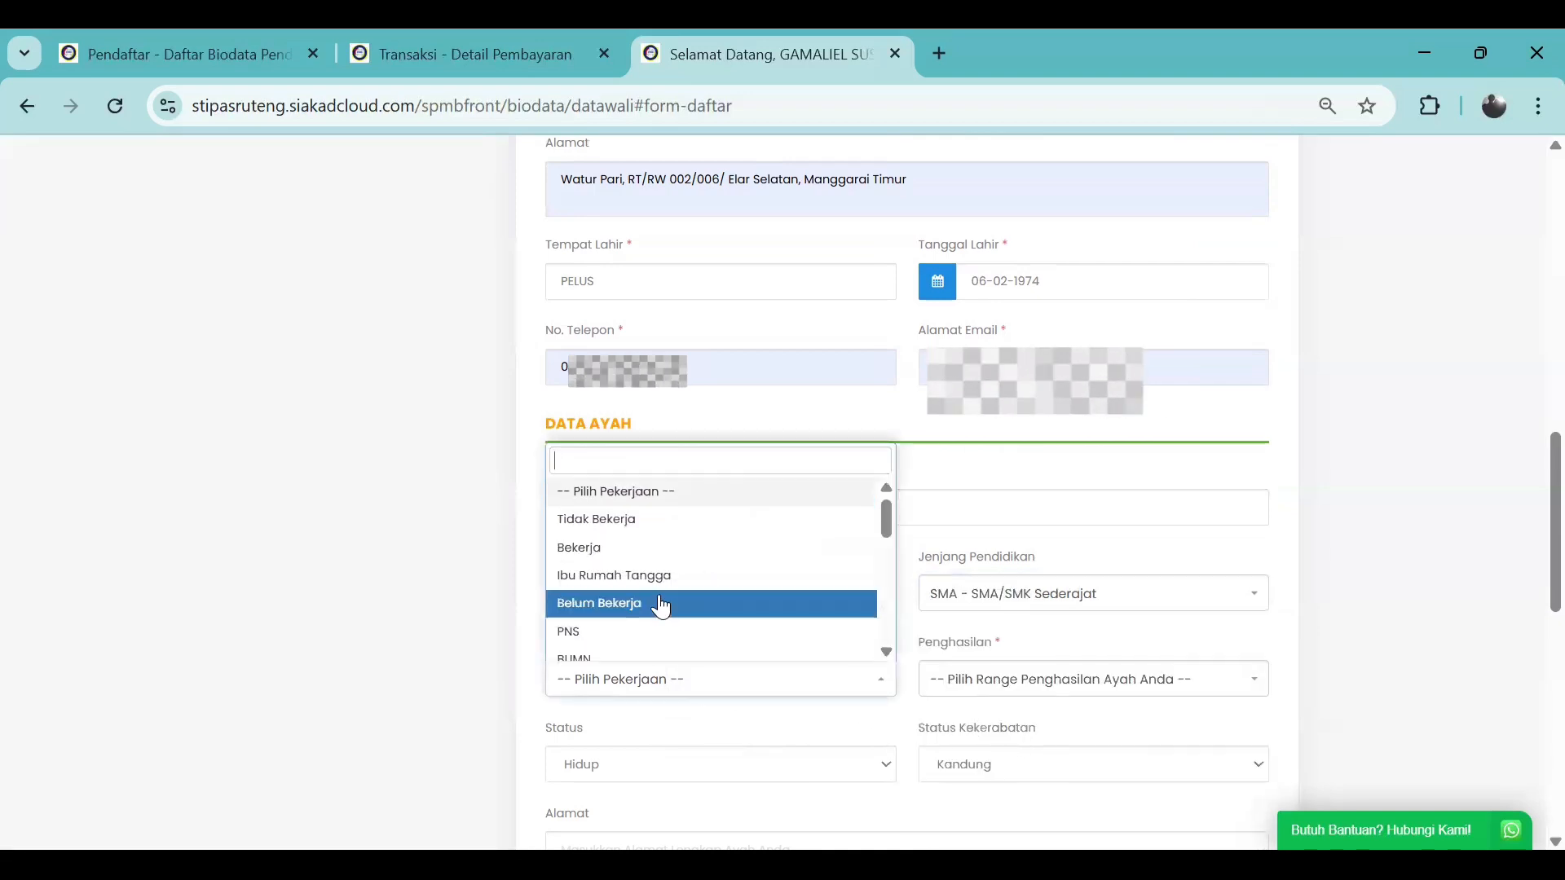
scroll(660, 603, down, 2)
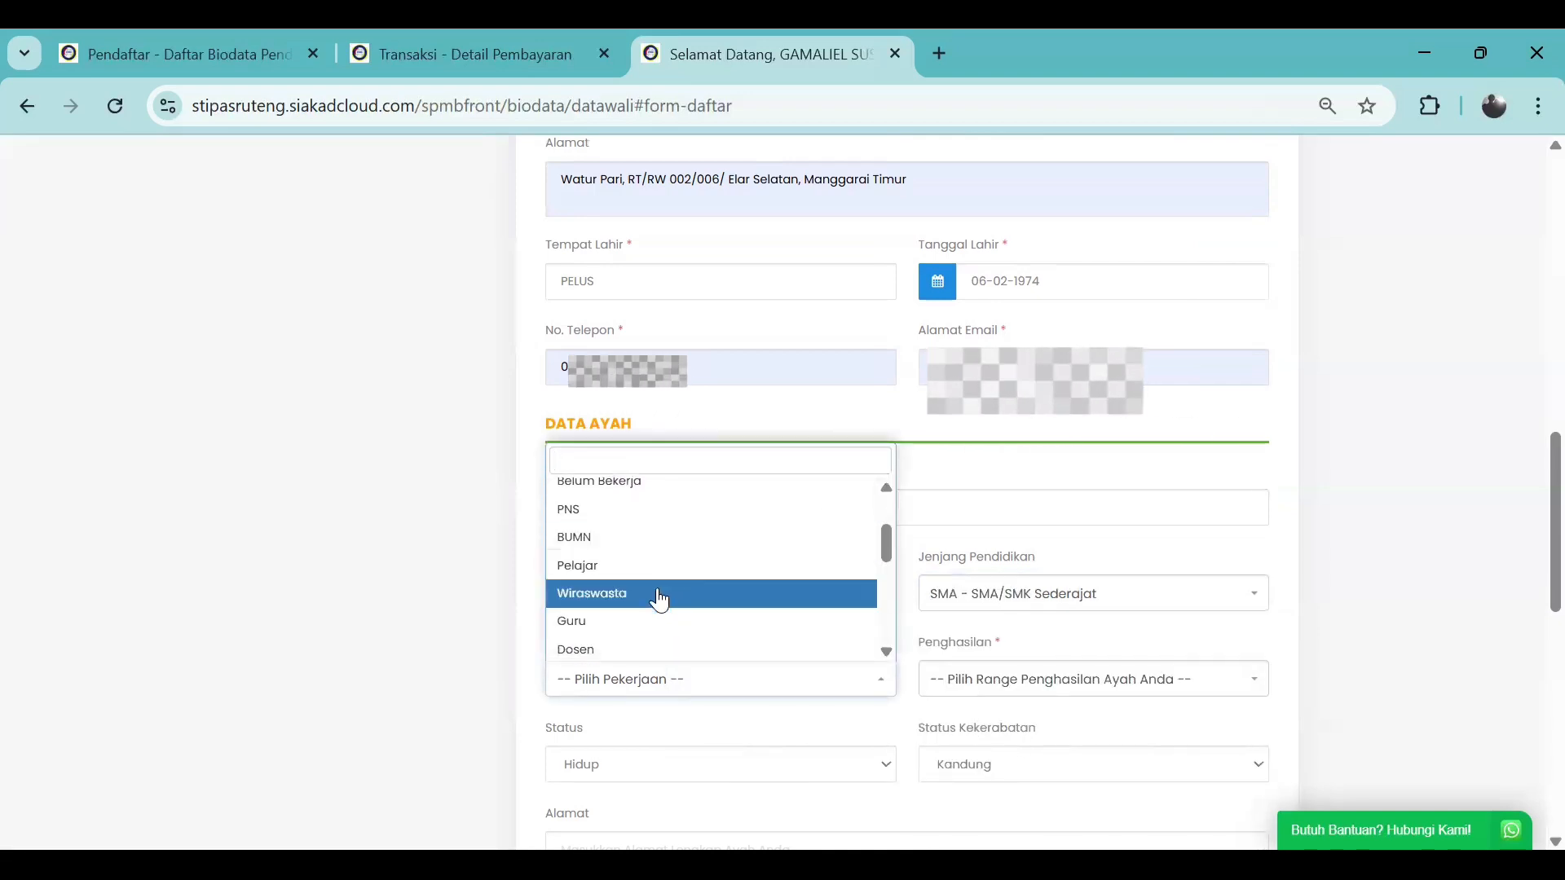
scroll(656, 599, down, 1)
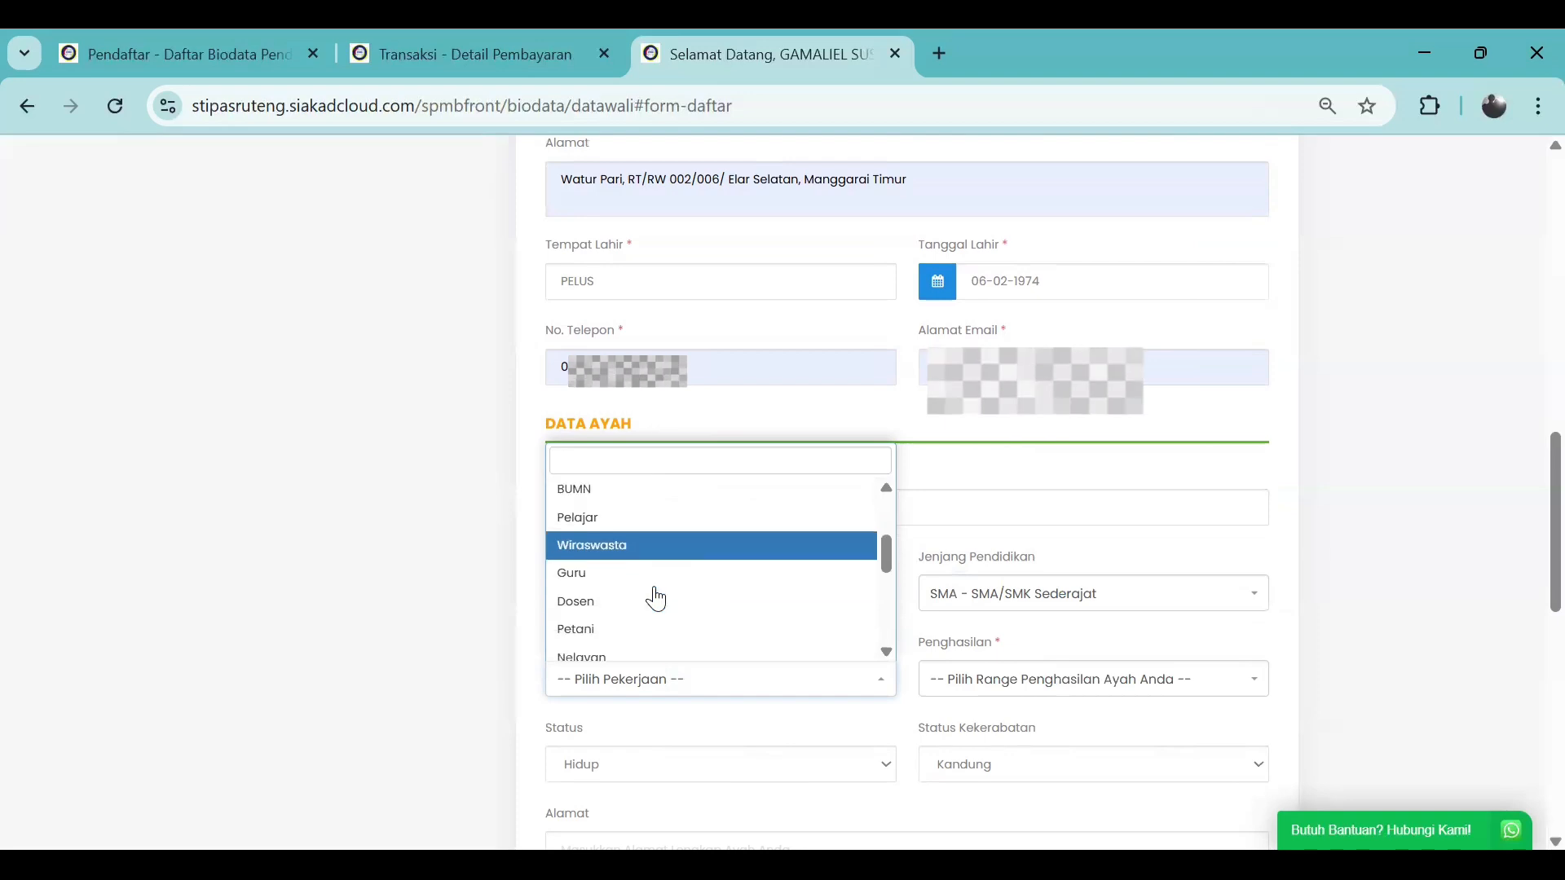
scroll(655, 591, down, 1)
click(653, 562)
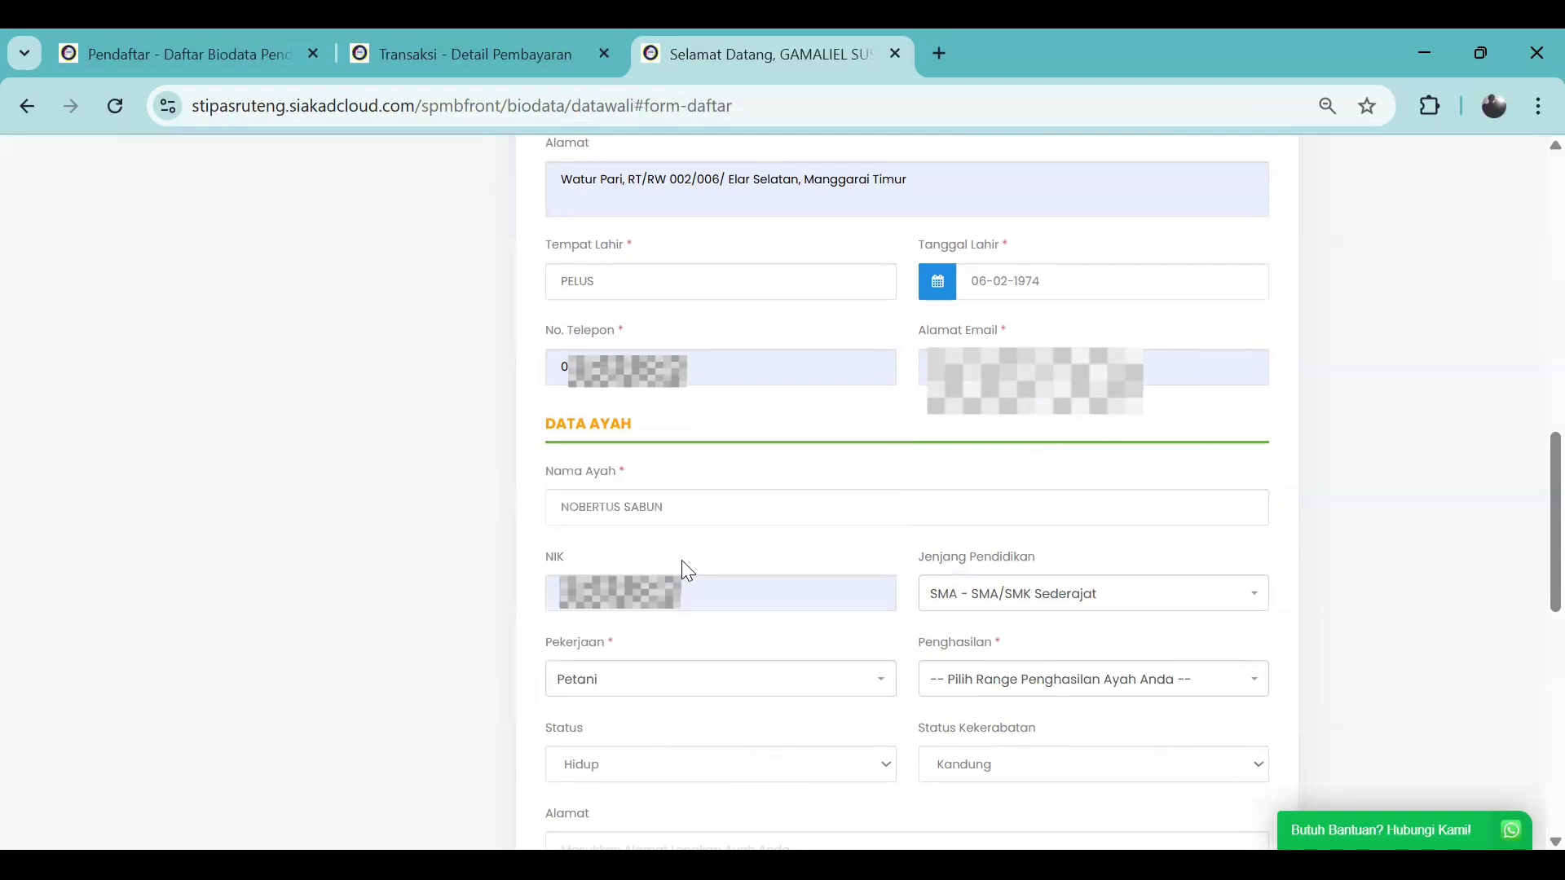
click(1014, 679)
click(1013, 535)
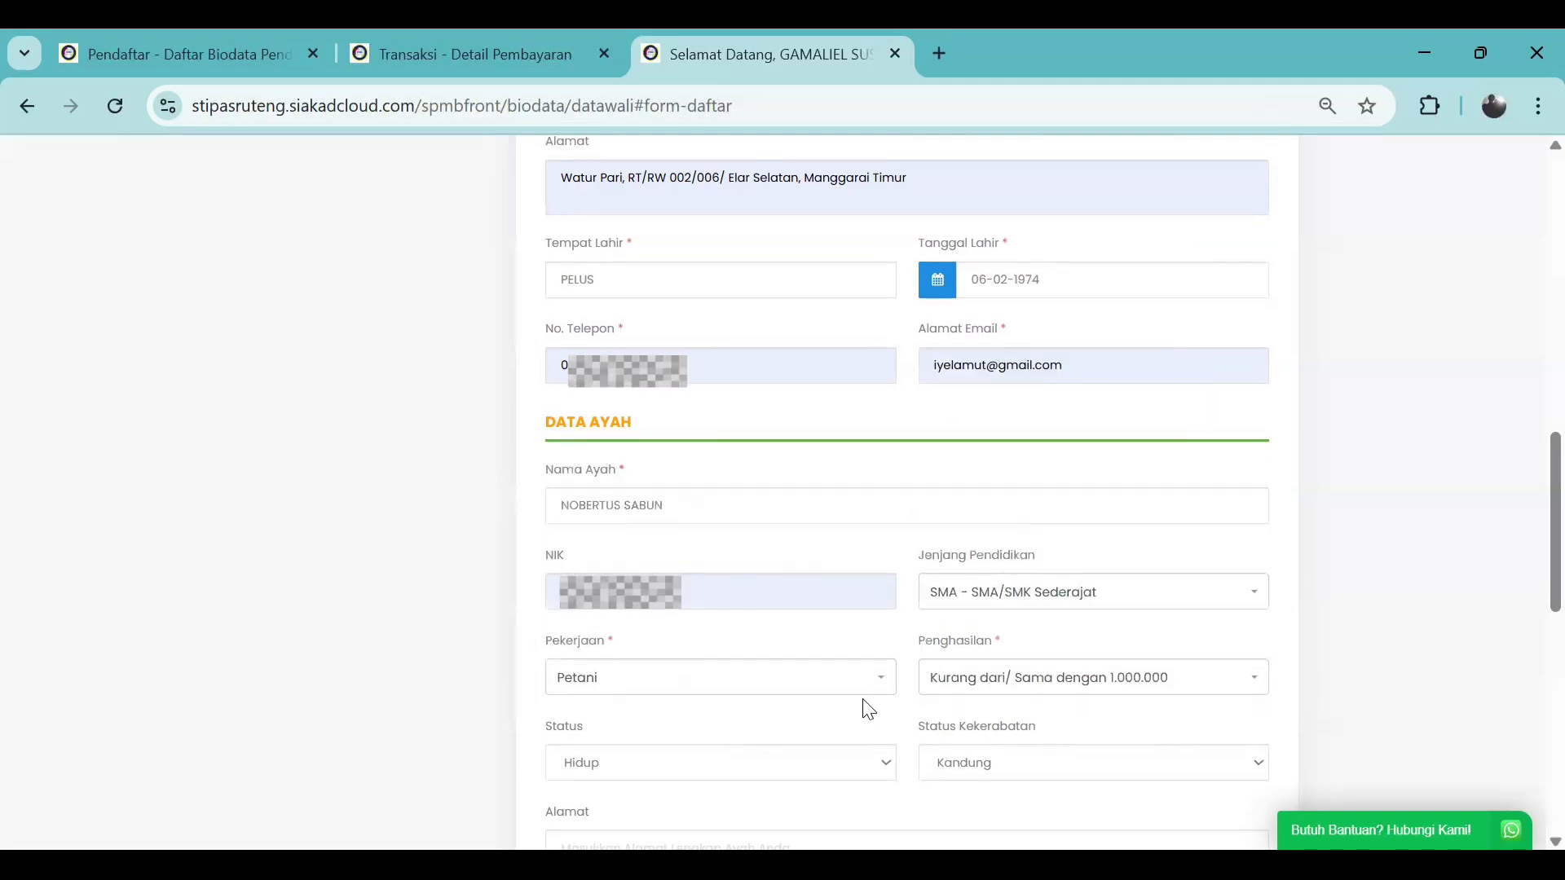
click(1011, 678)
click(1018, 535)
scroll(865, 709, down, 1)
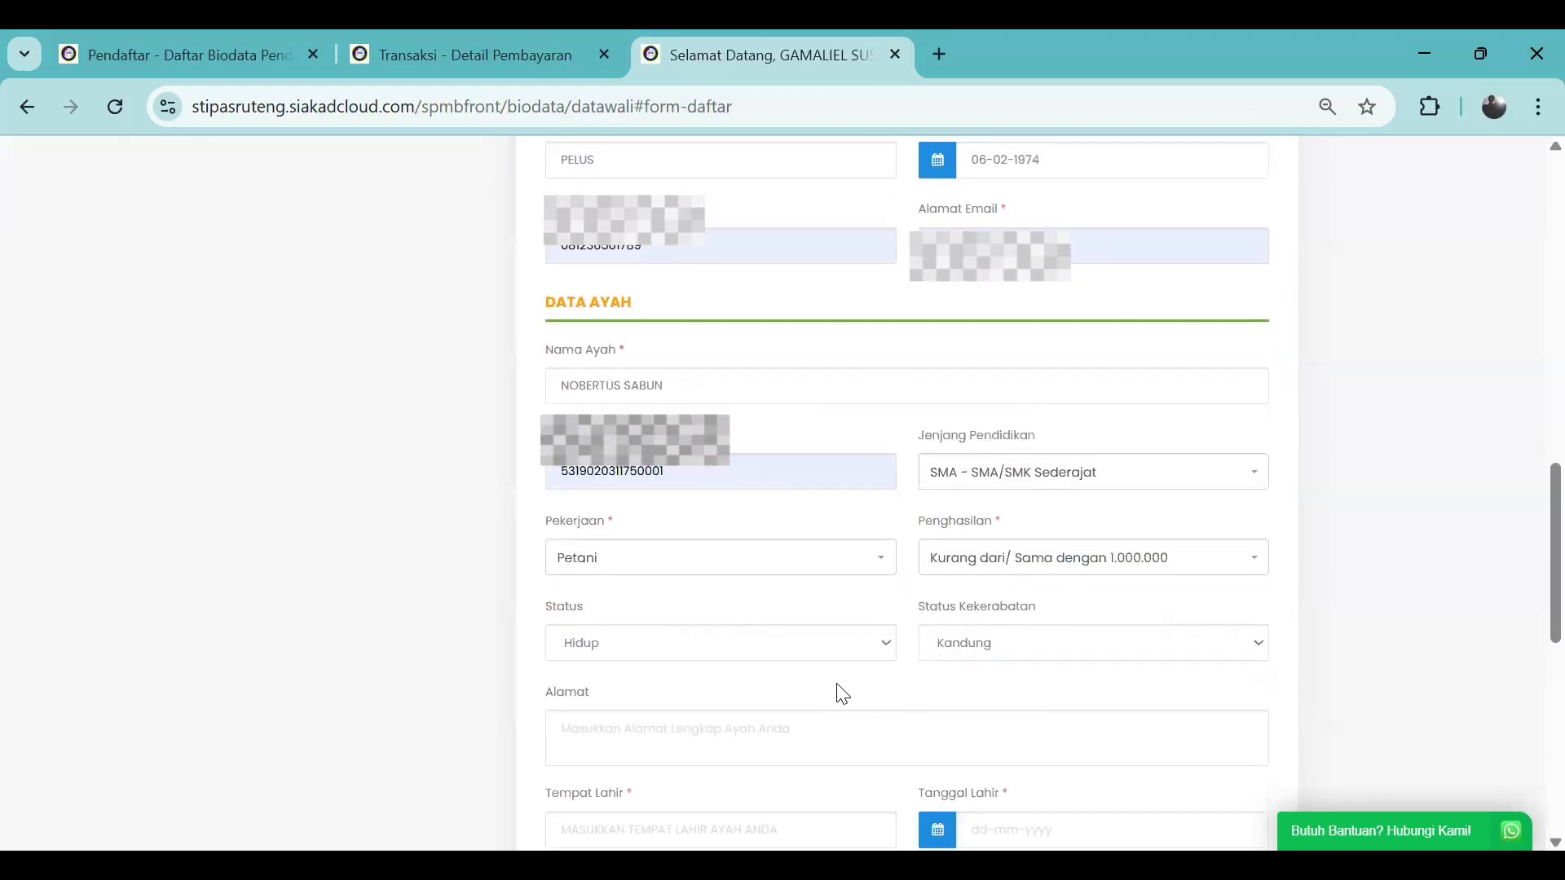
scroll(839, 692, down, 1)
Autofill the father's address and enter RENTUNG as his birthplace
click(747, 603)
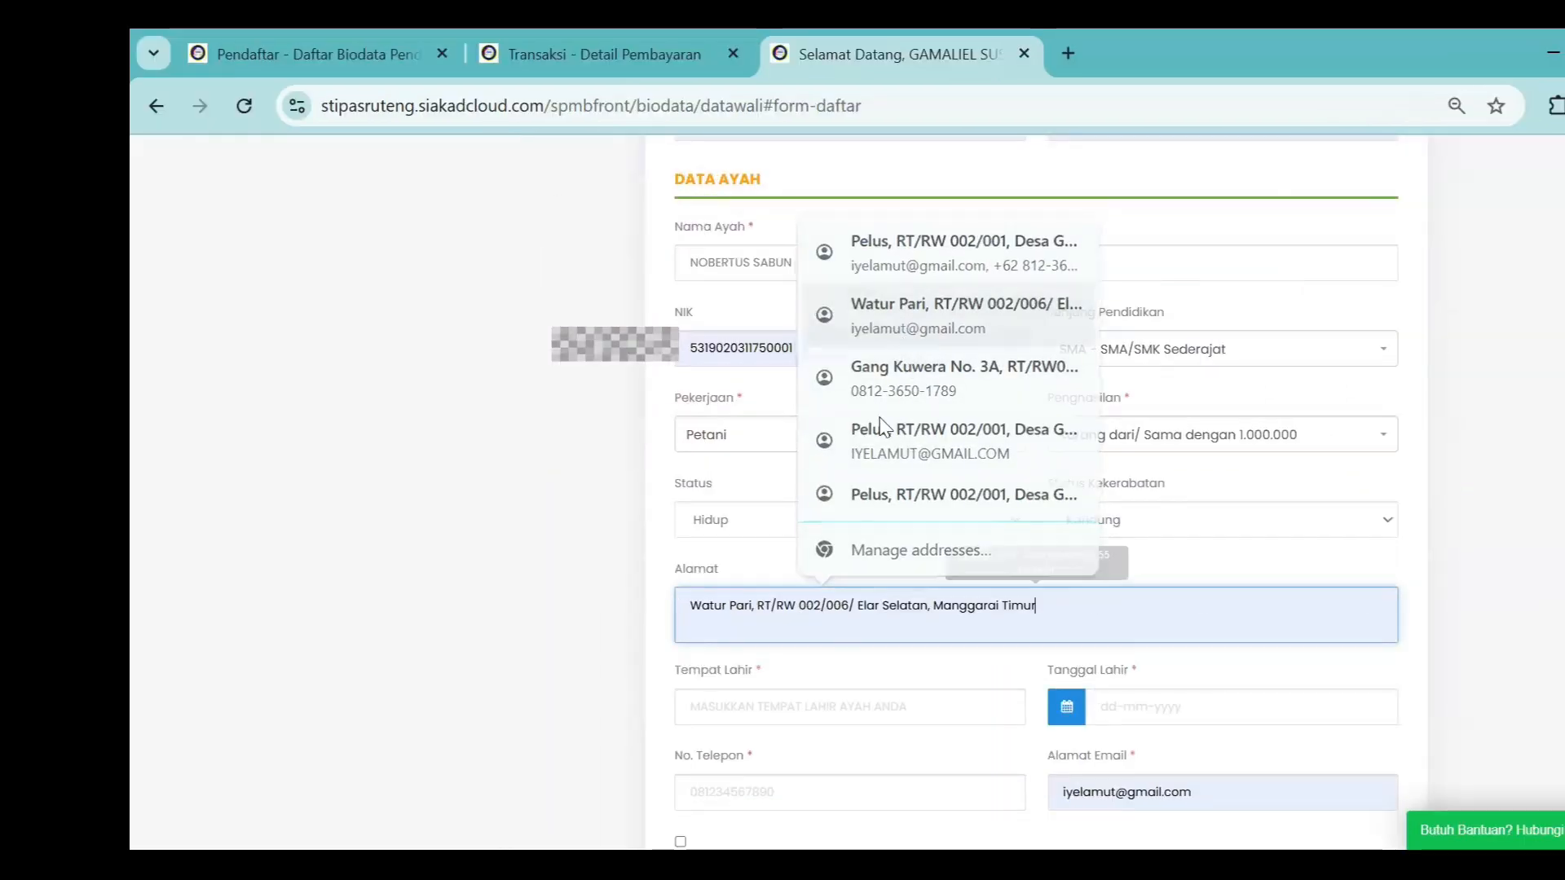
click(937, 314)
scroll(880, 668, down, 1)
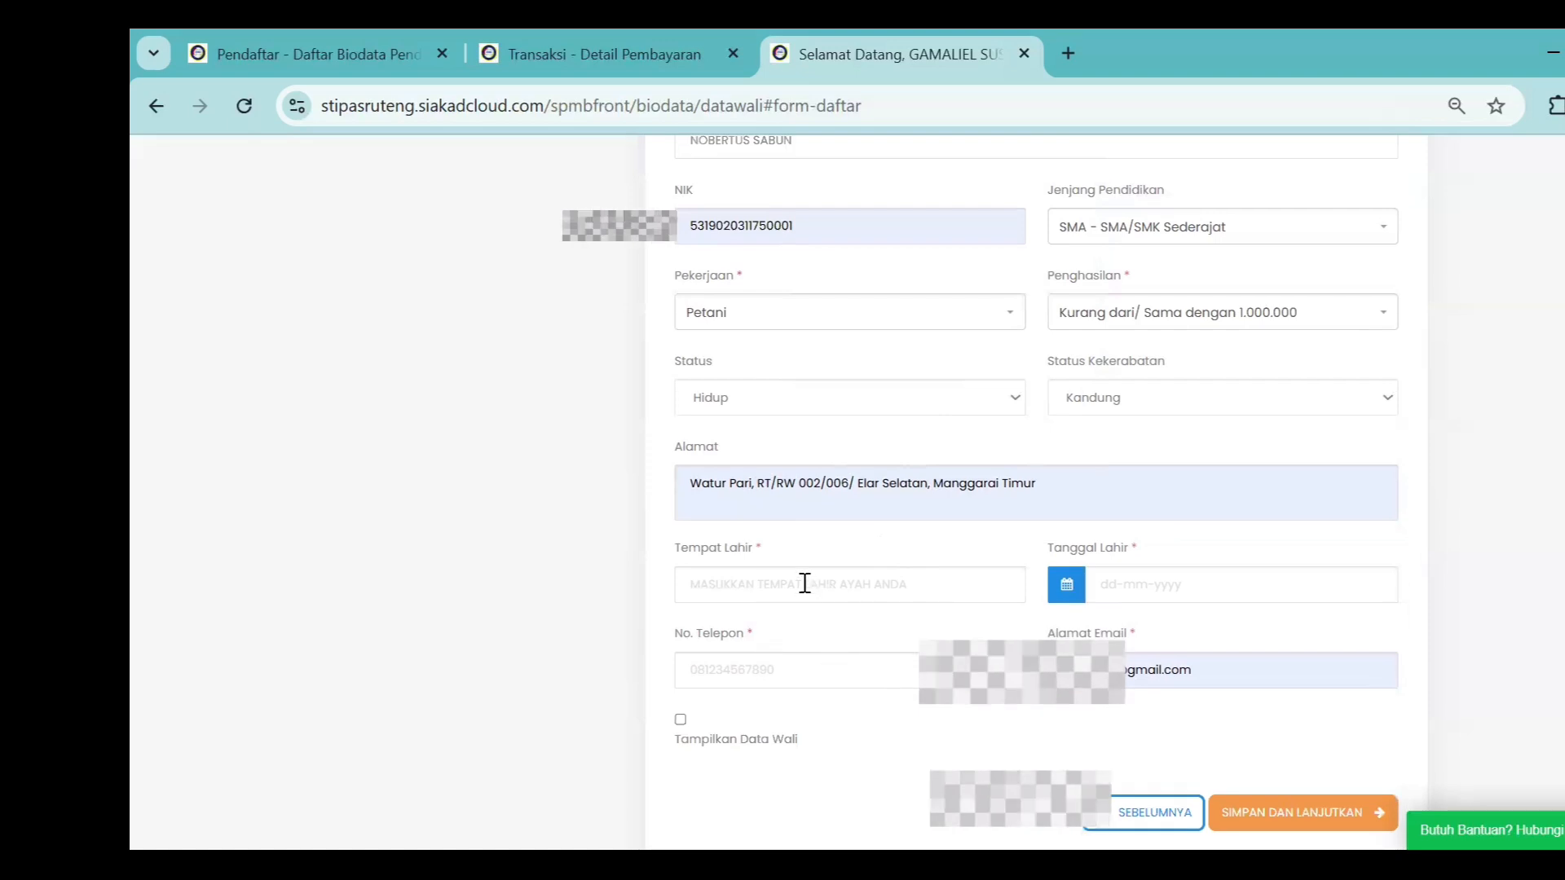
click(805, 583)
text(RENTUNG)
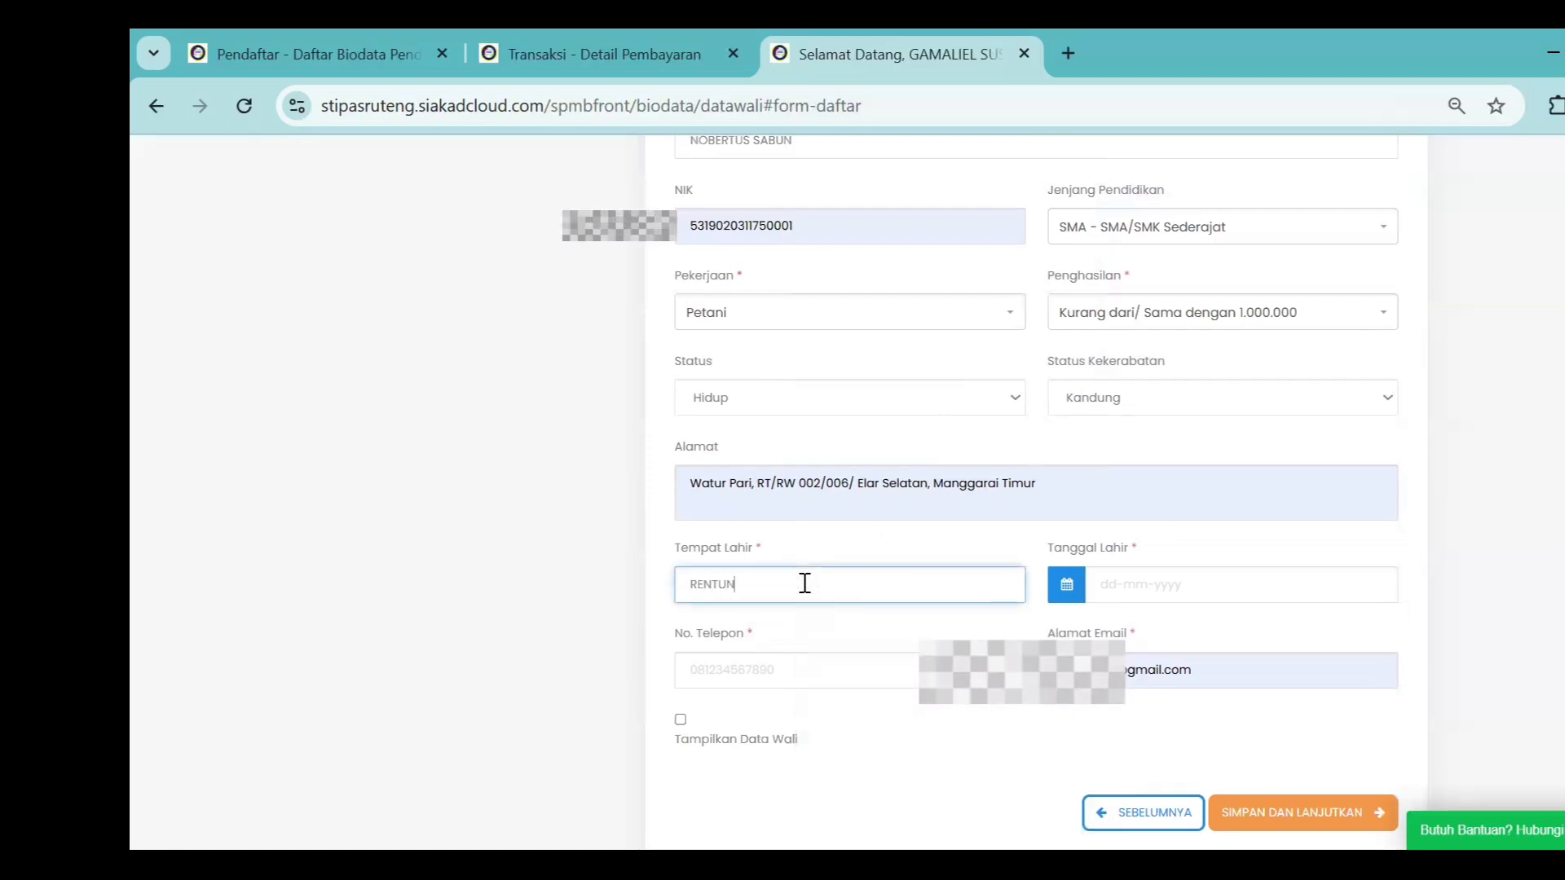
Pick 18-08-1971 as the father's birth date in the calendar
click(1131, 585)
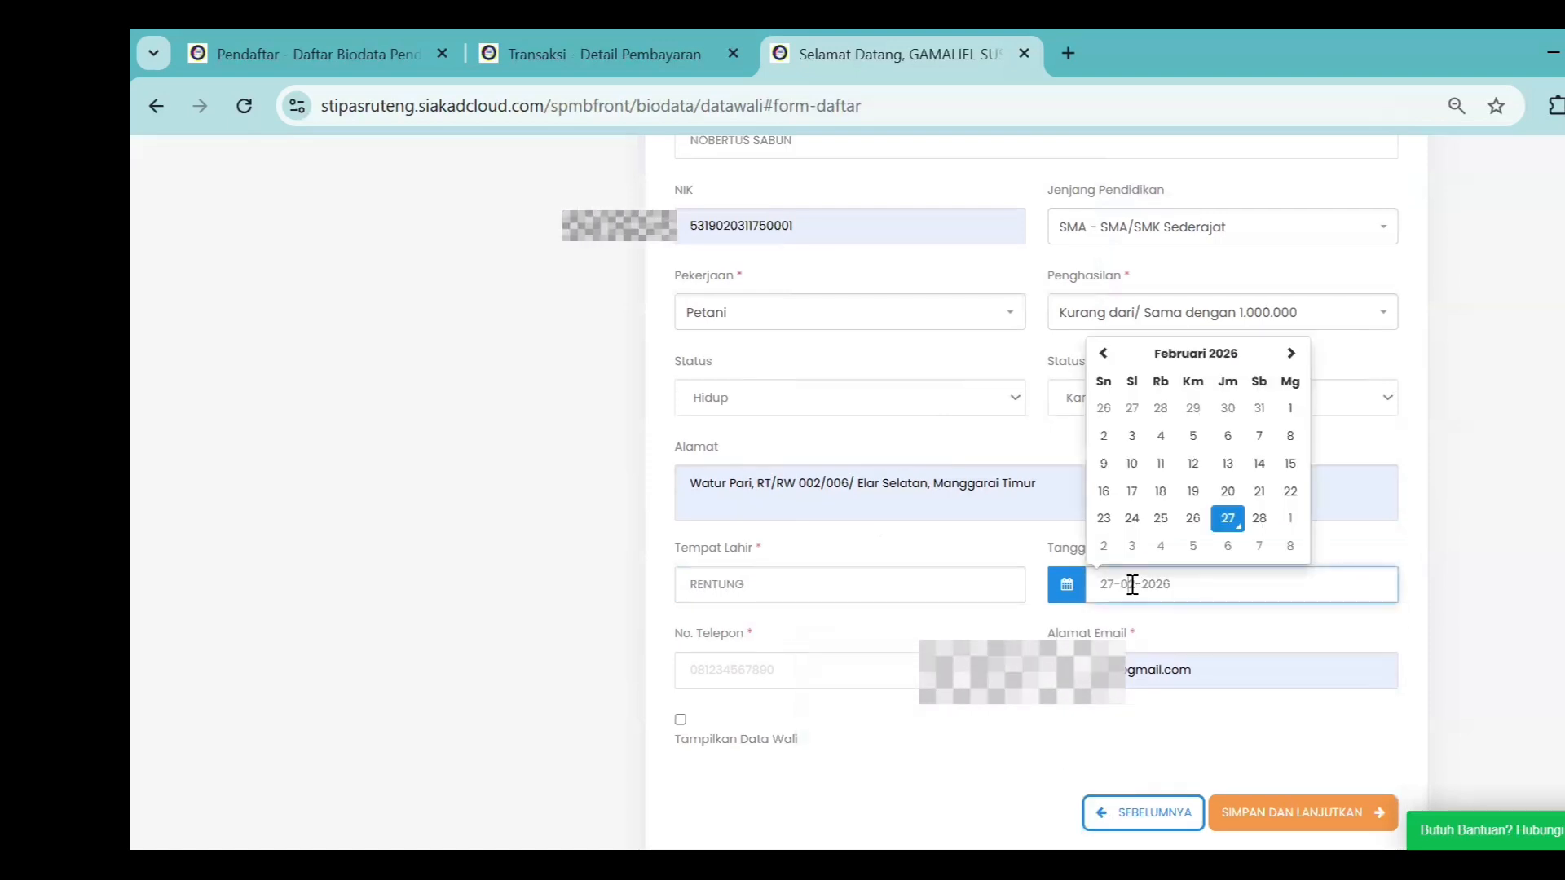
click(1195, 353)
click(1190, 325)
click(1099, 323)
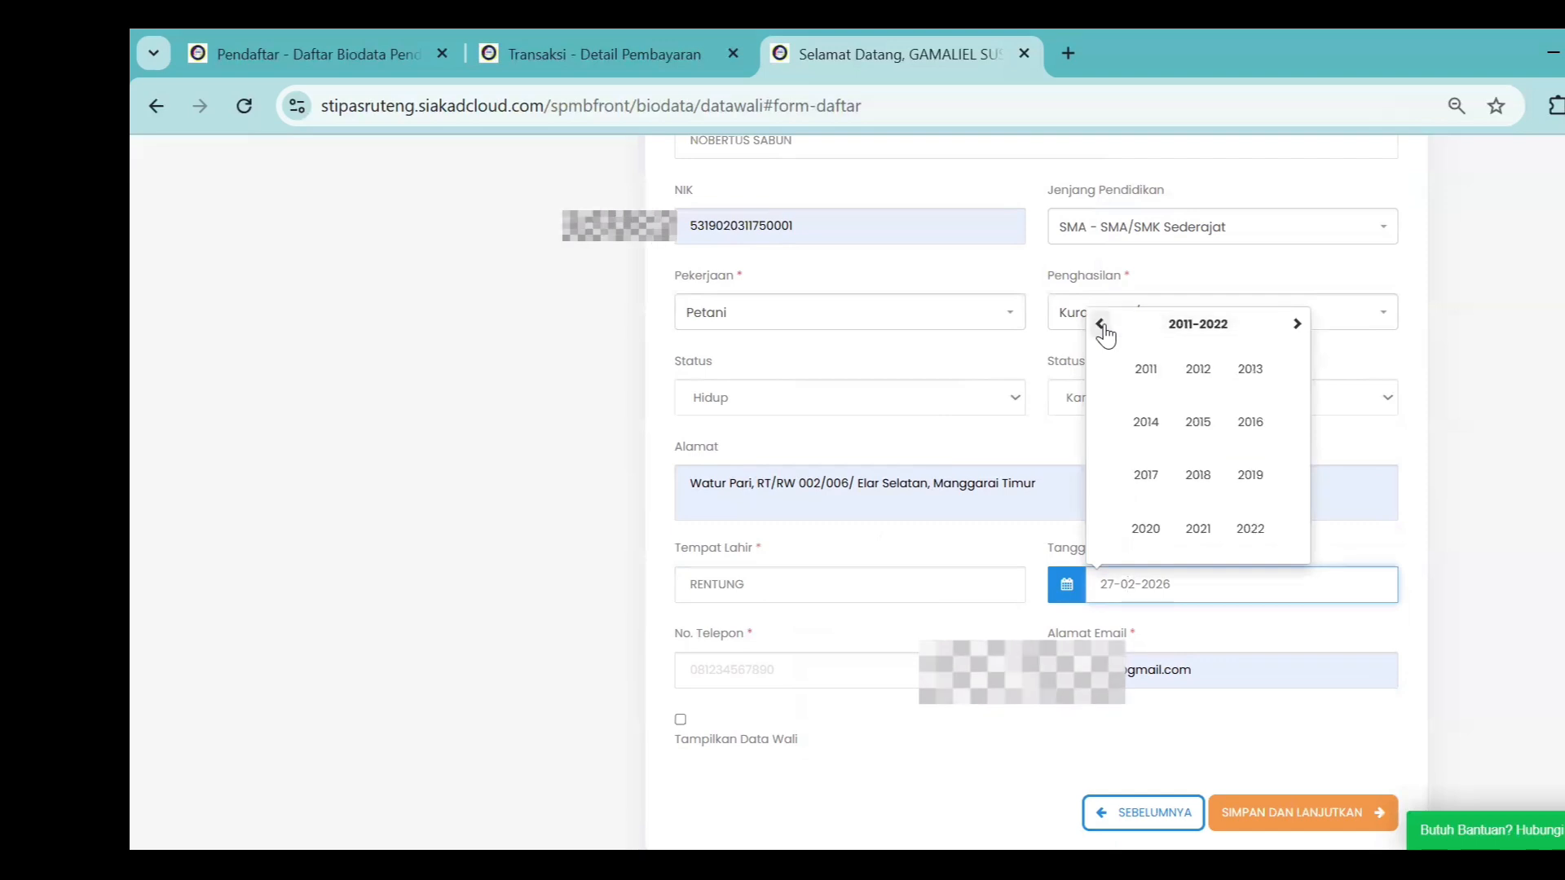
click(1099, 324)
click(1100, 324)
click(1099, 324)
click(1099, 324)
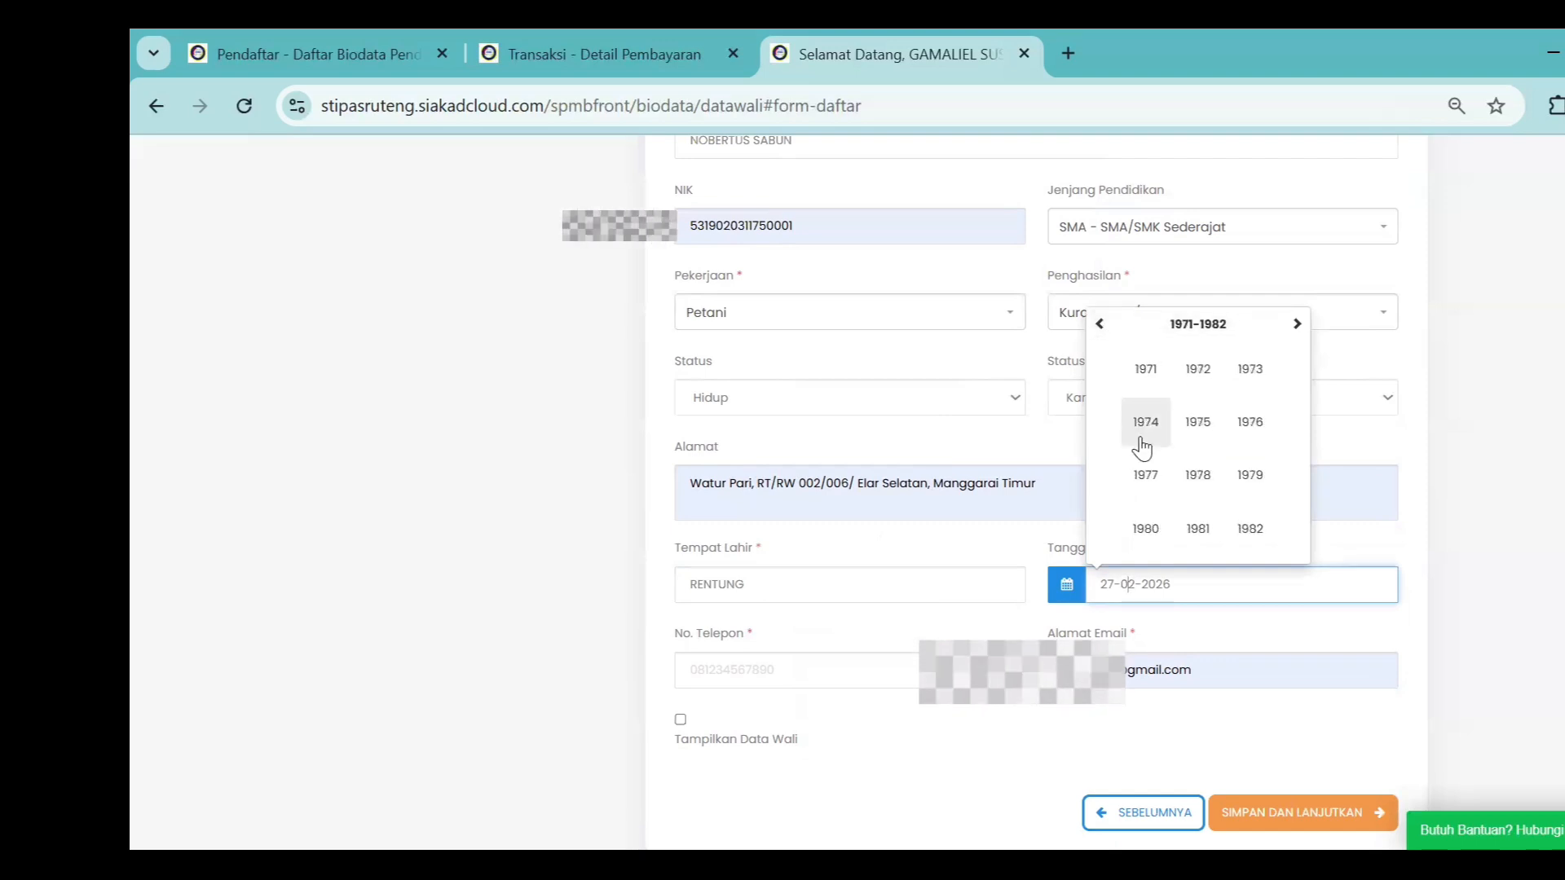
click(1145, 371)
click(1198, 475)
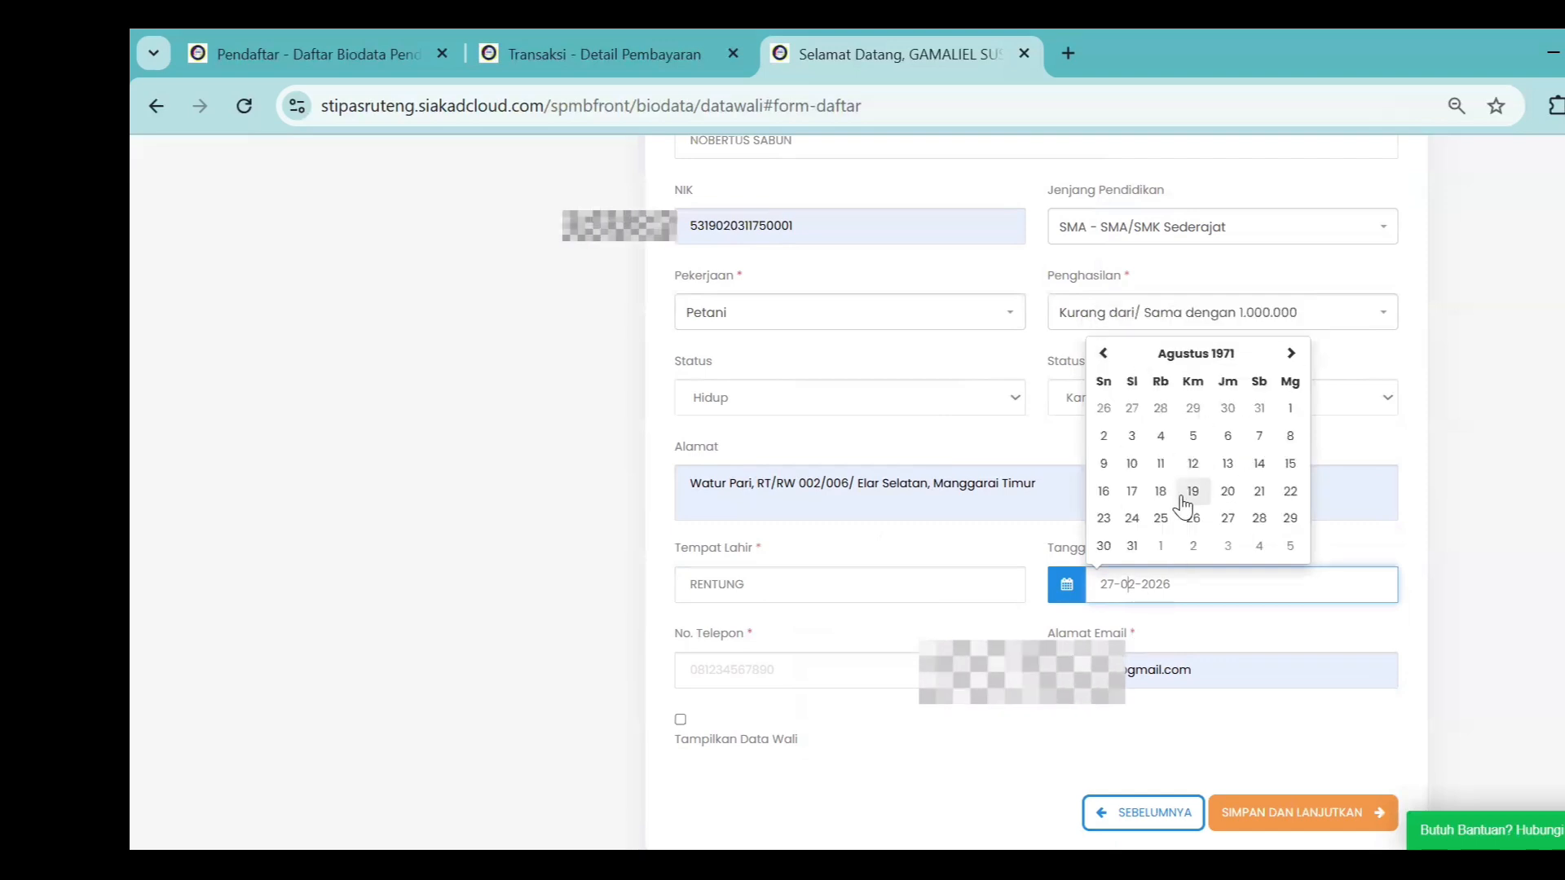
click(1190, 492)
Type the father's phone number and review the completed section
click(772, 671)
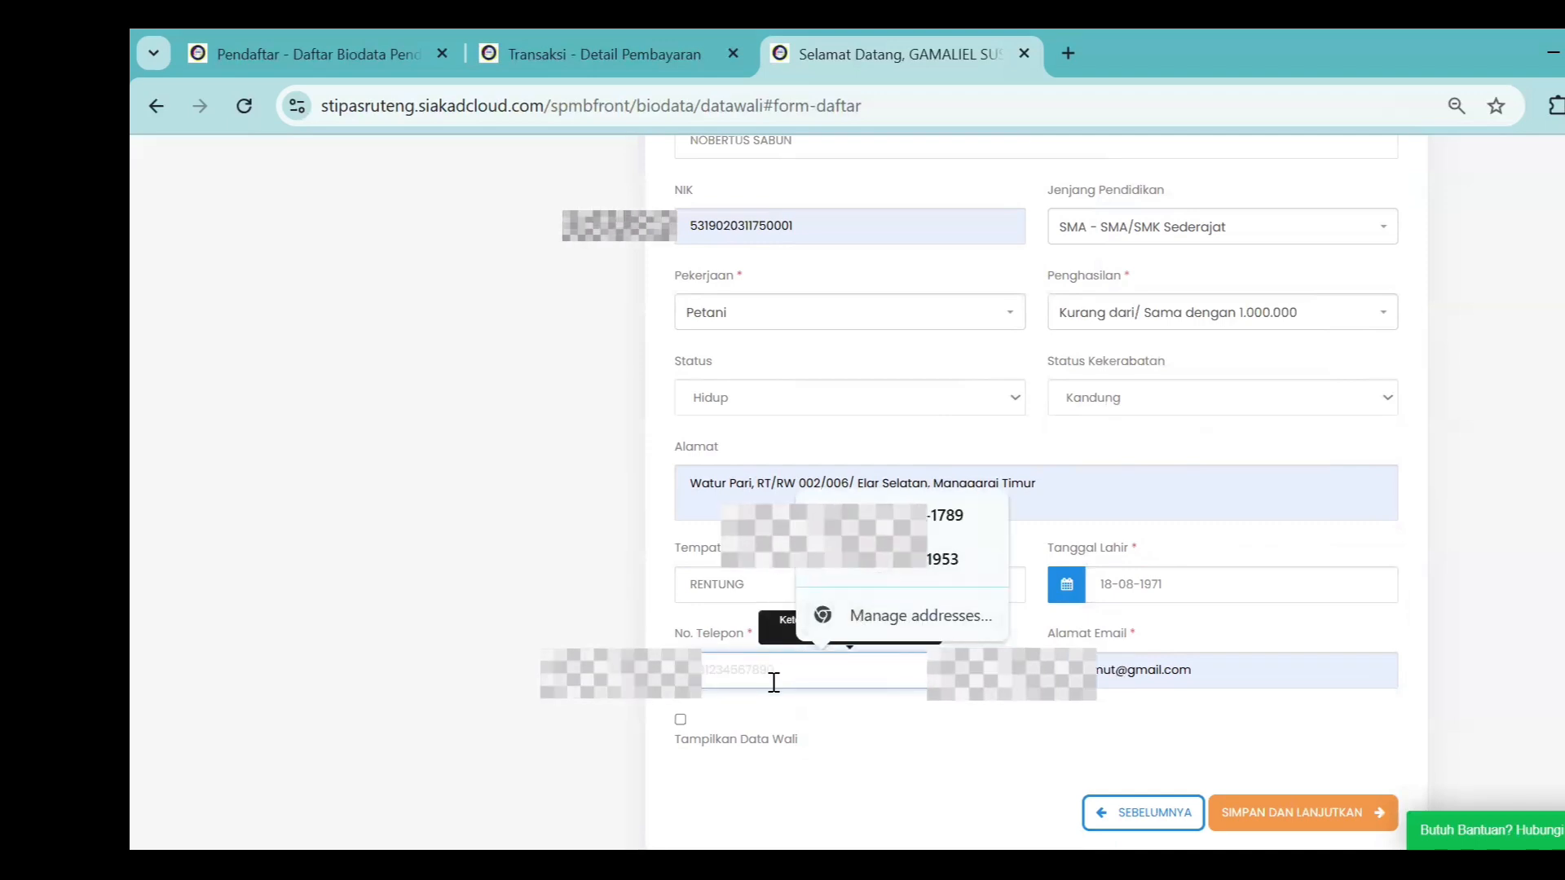
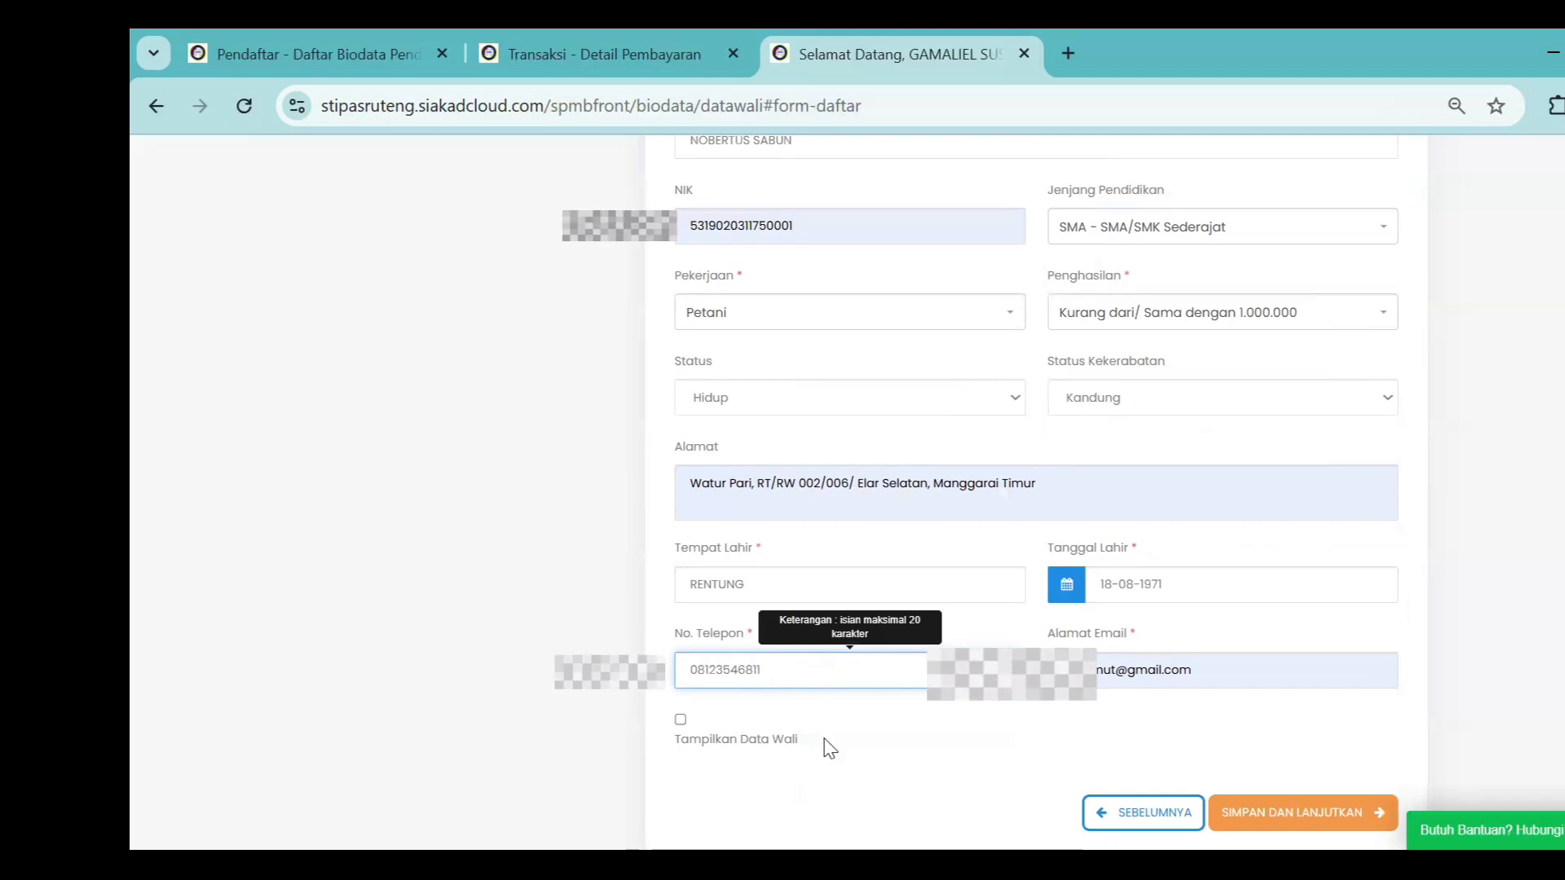
click(911, 732)
scroll(1043, 723, down, 1)
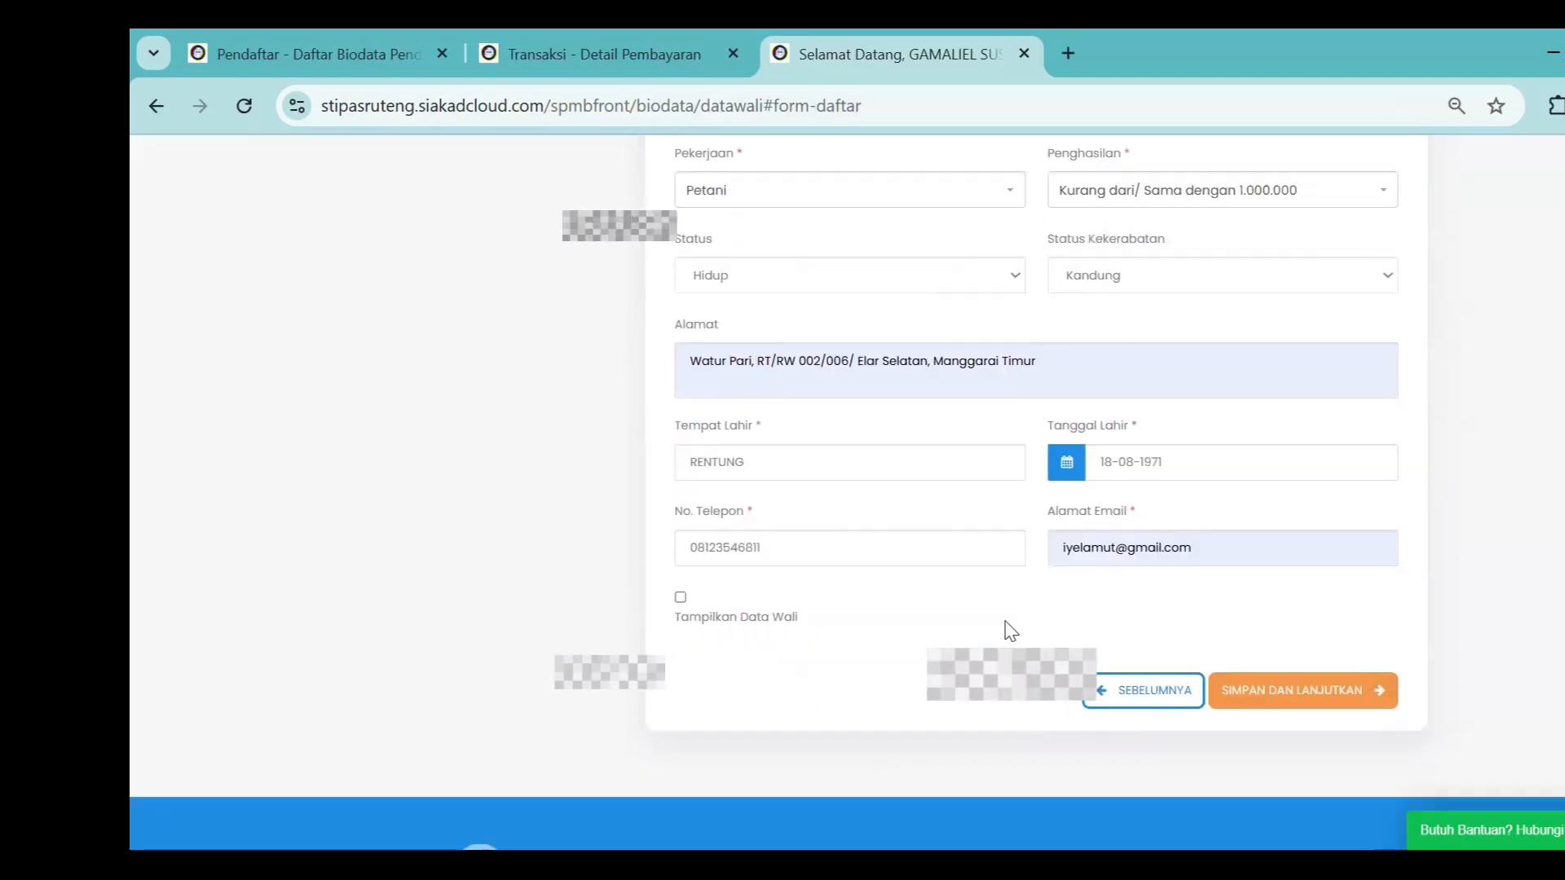
scroll(1009, 628, up, 2)
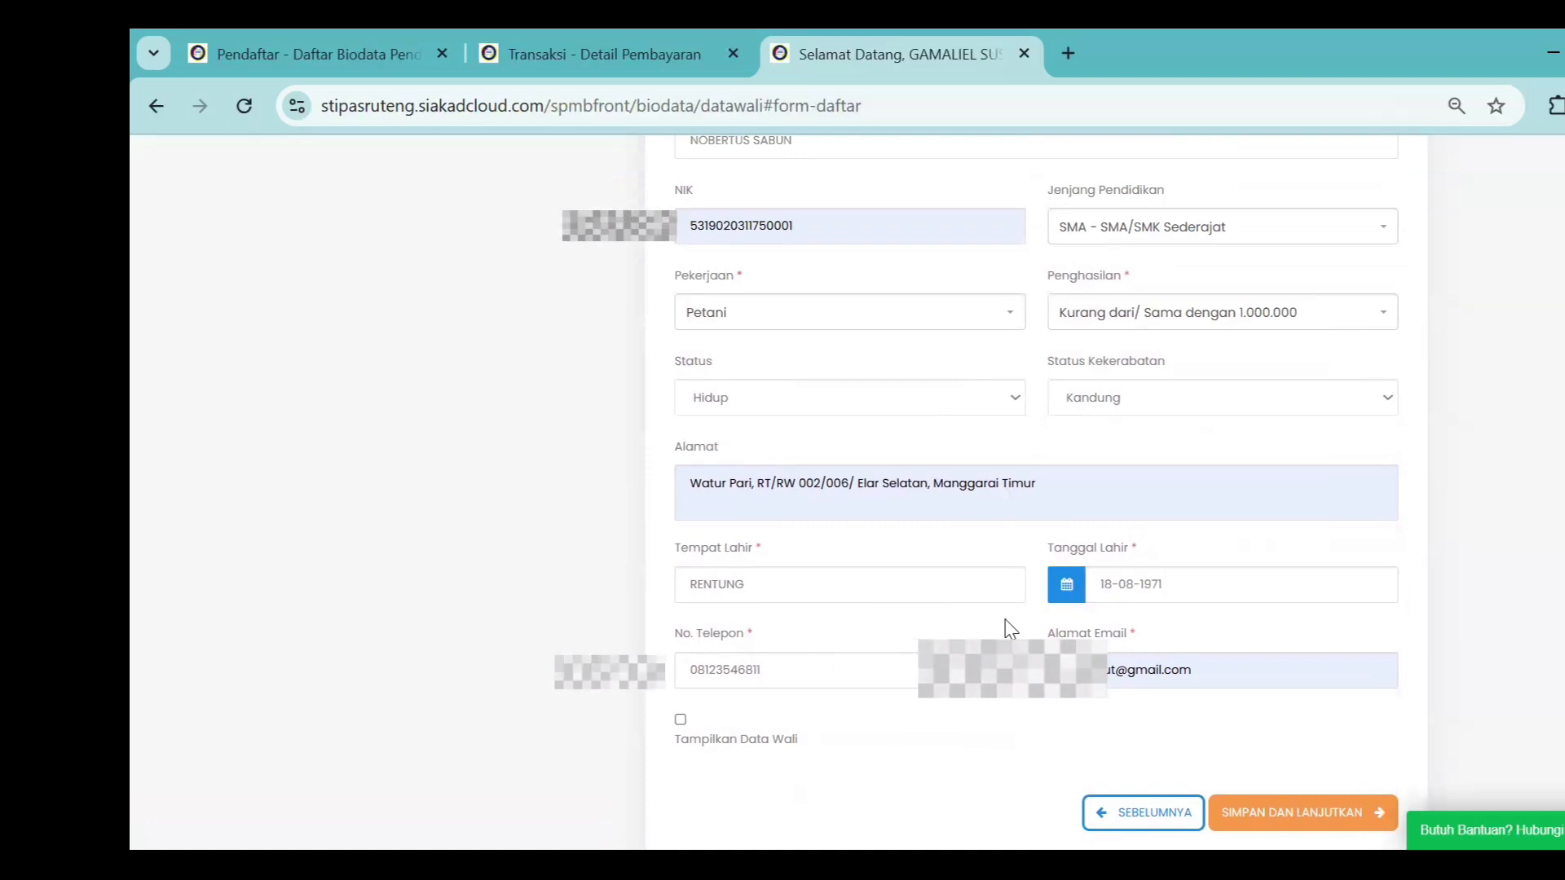
scroll(1011, 628, down, 2)
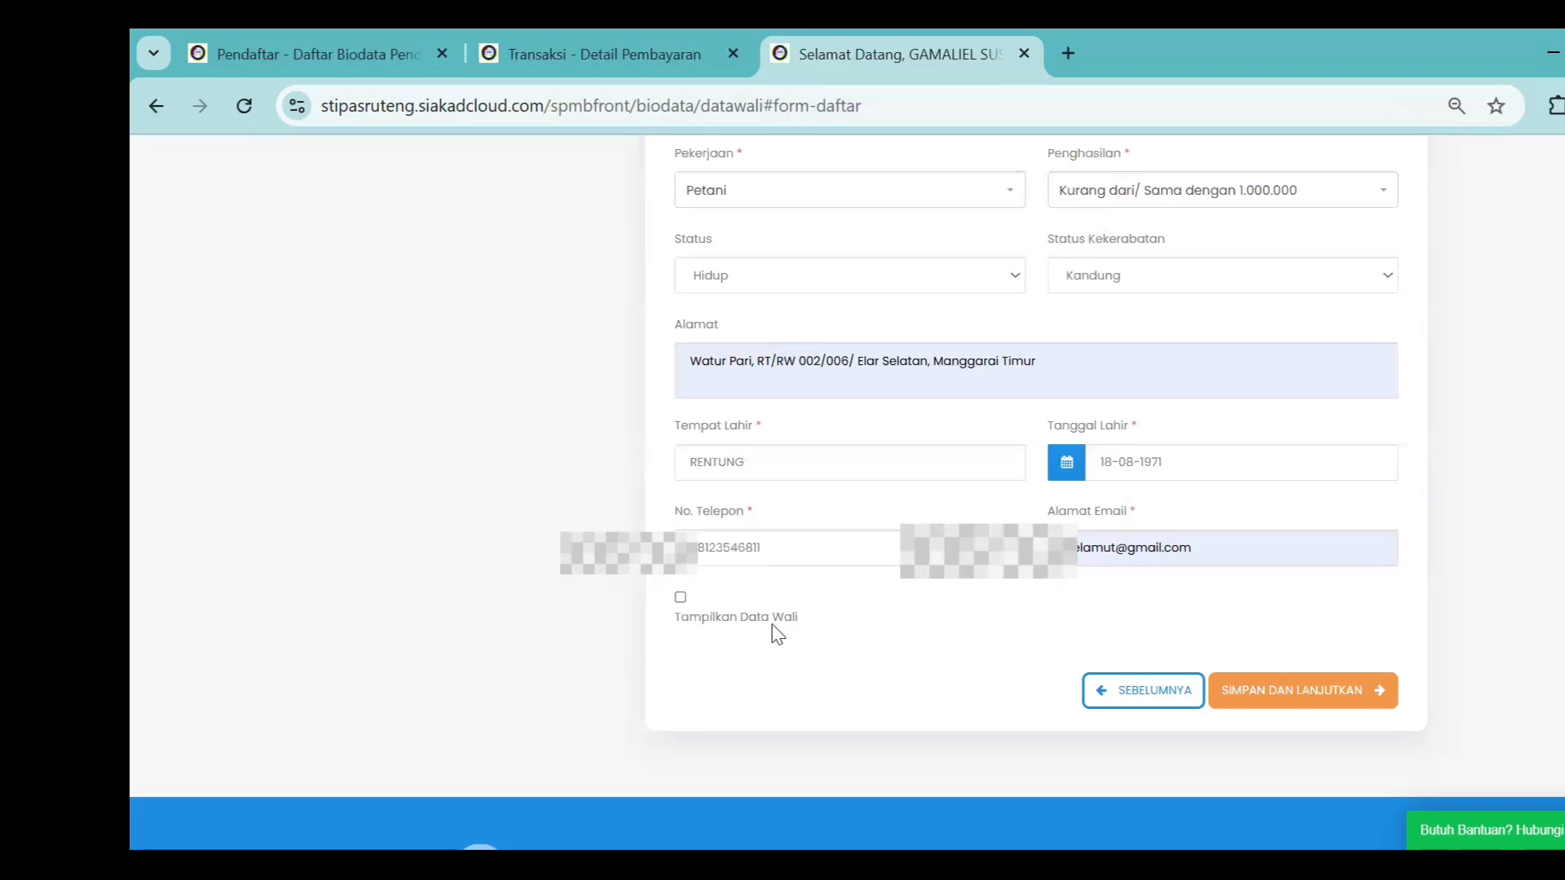
Check the optional guardian section, leave it hidden, and save the parent data
click(682, 600)
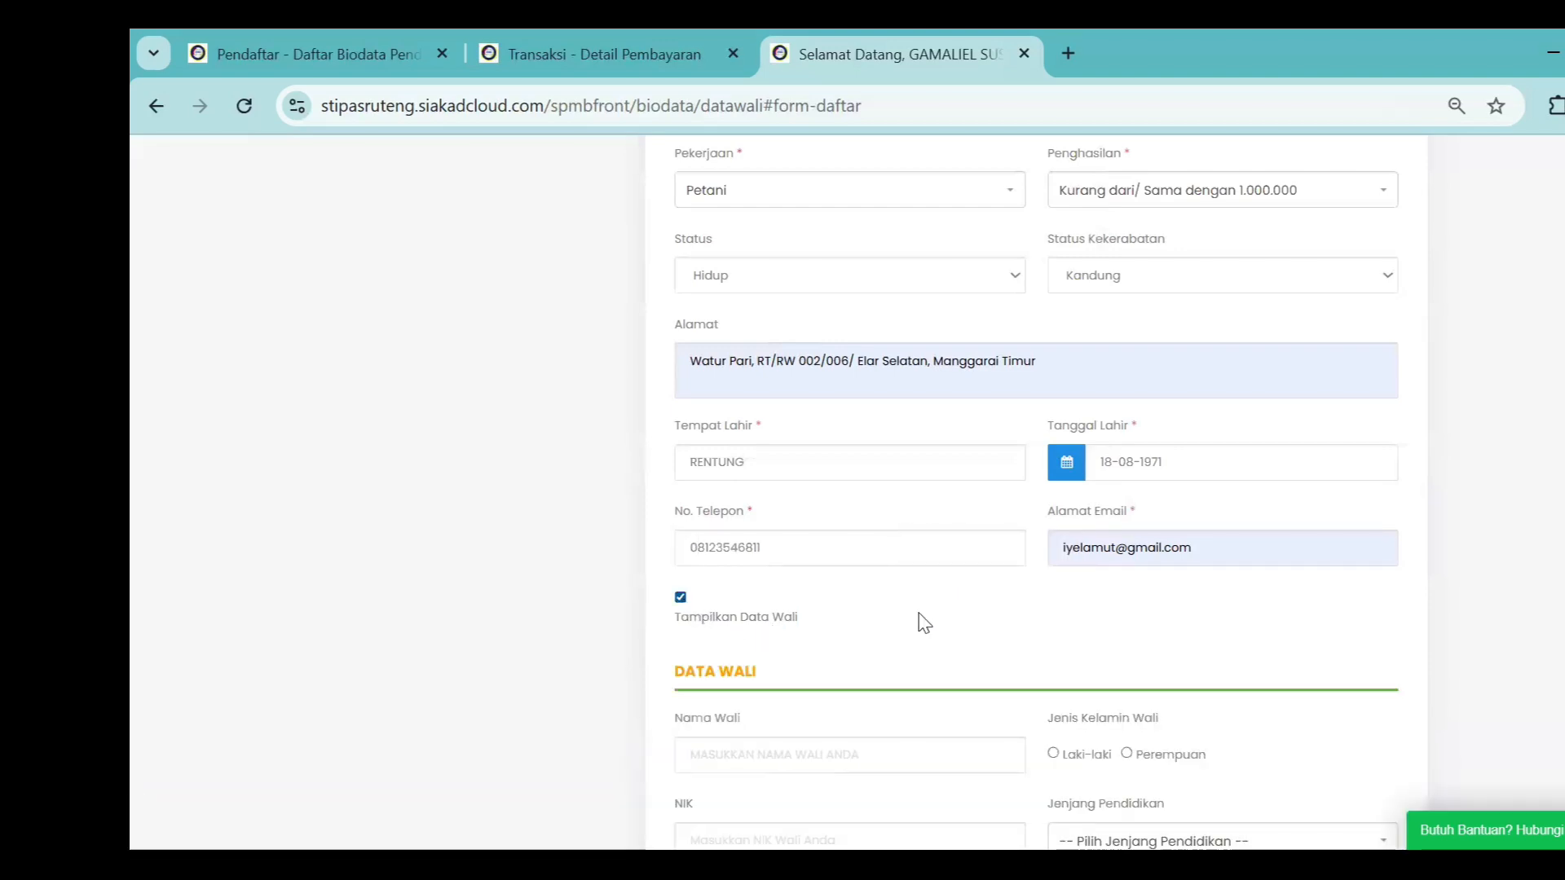
scroll(921, 622, down, 2)
scroll(921, 621, down, 3)
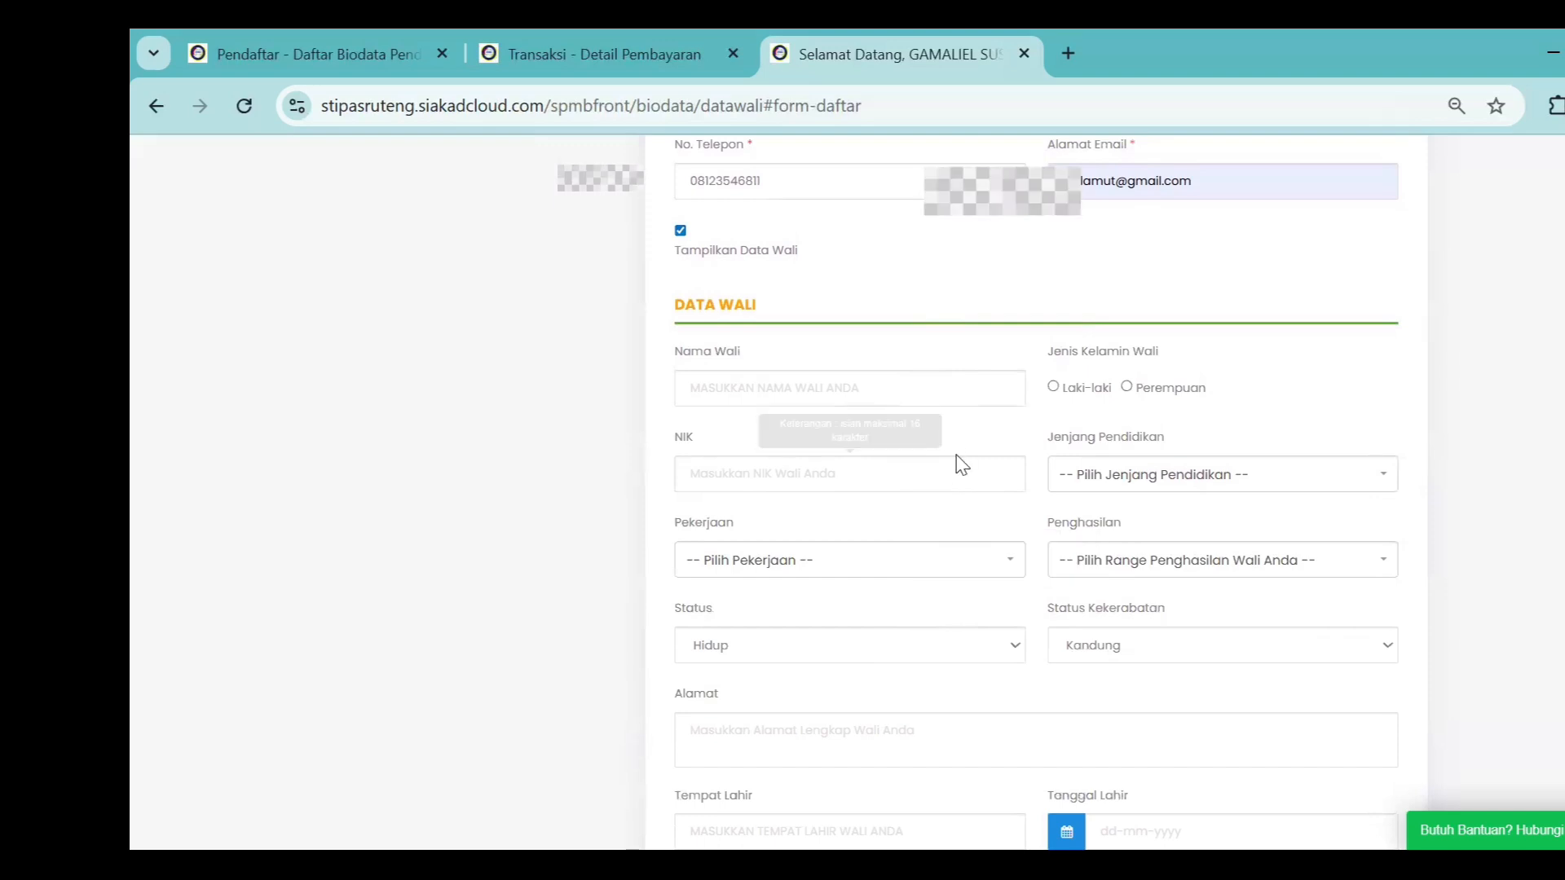
click(681, 232)
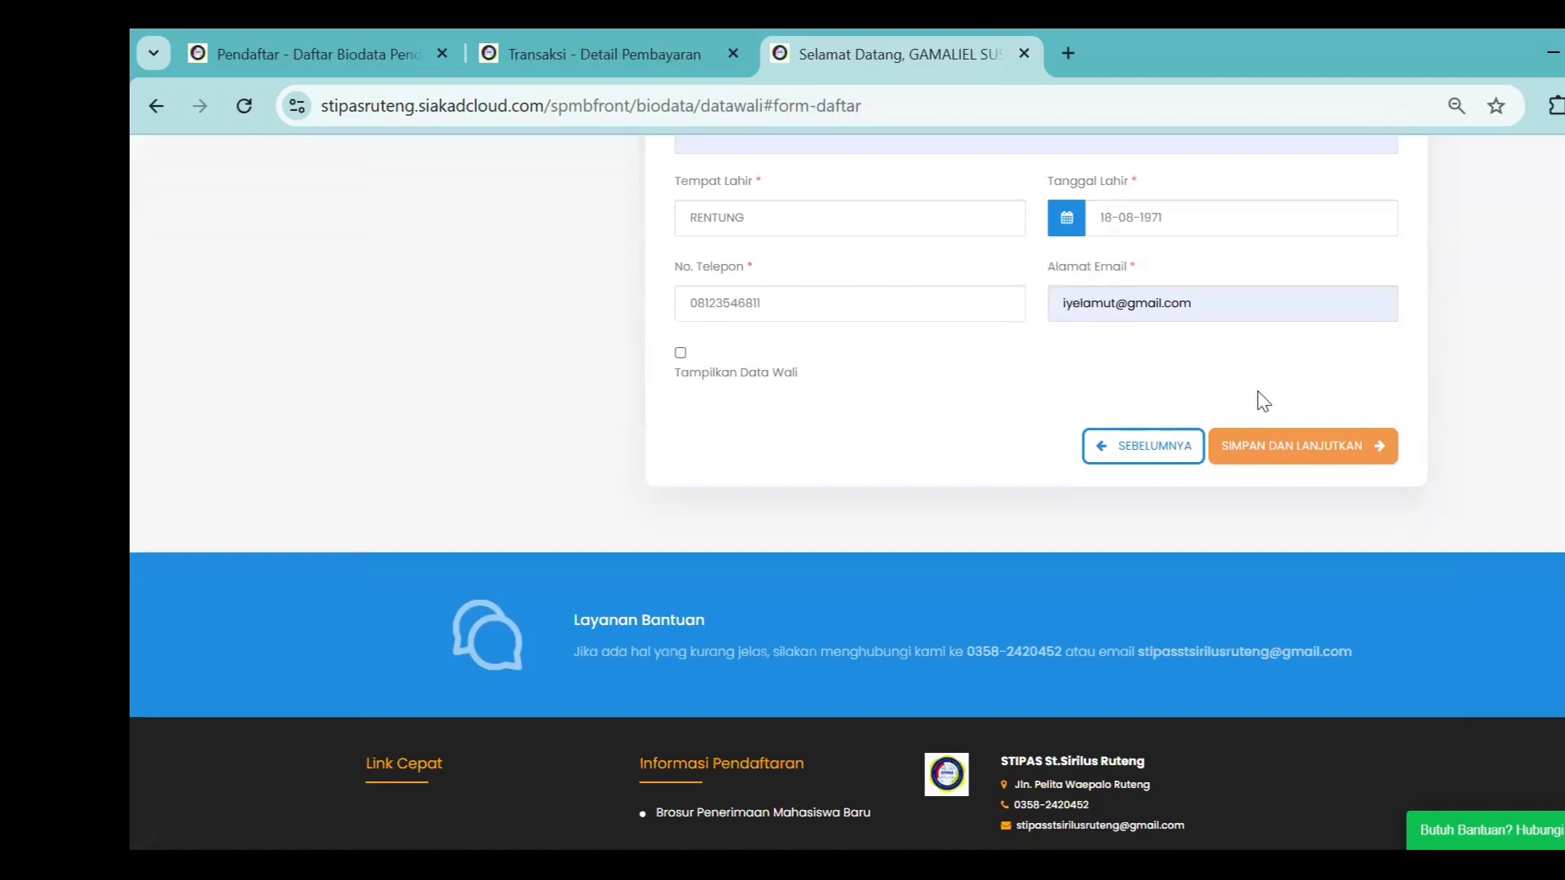
scroll(1263, 404, up, 1)
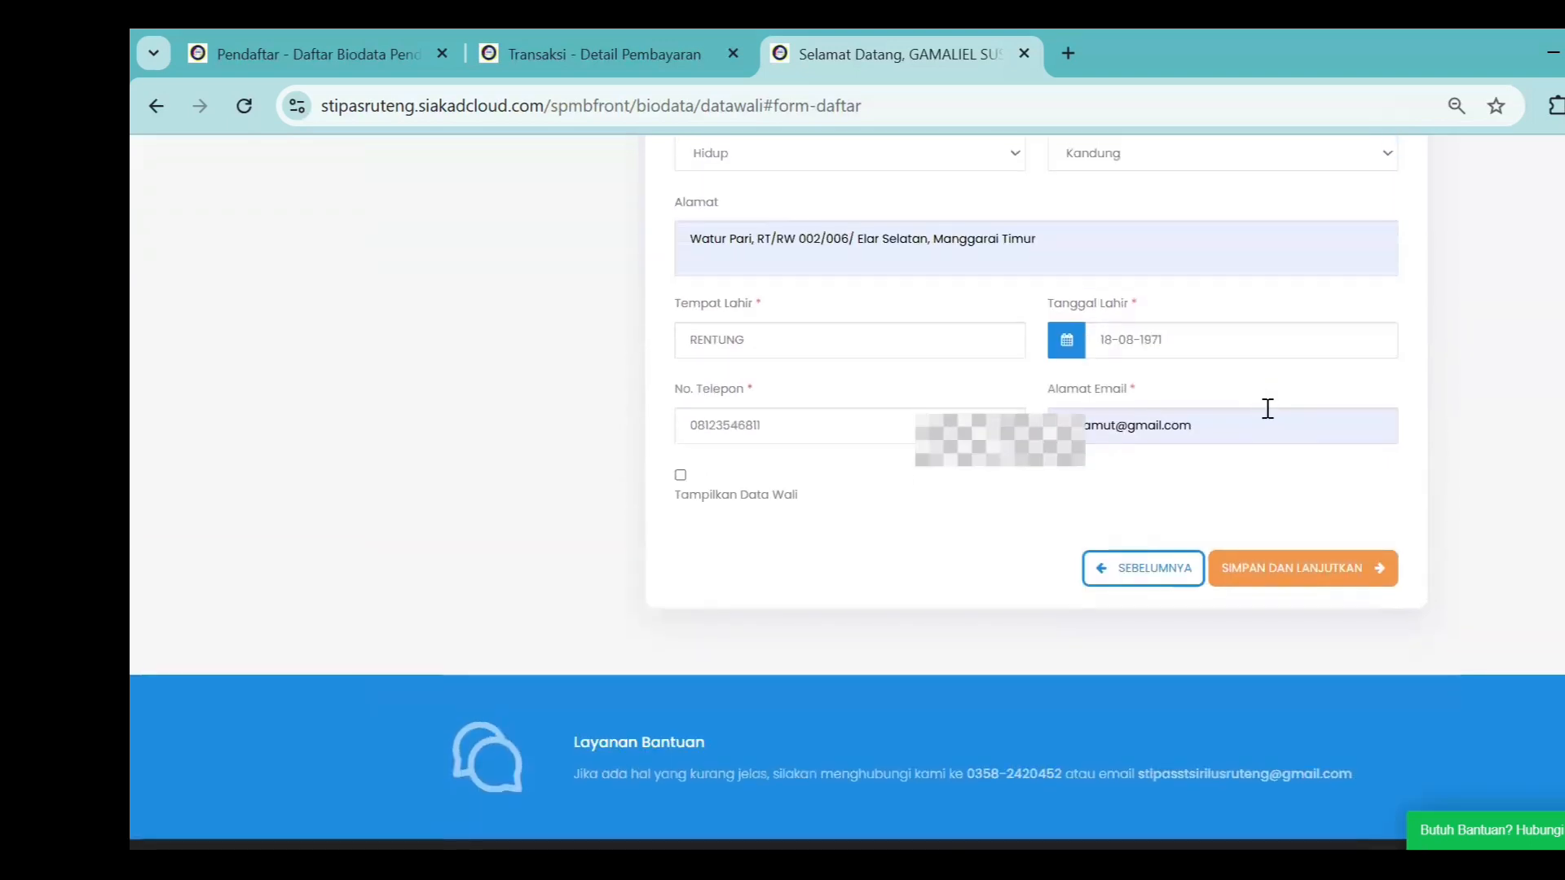
click(1306, 580)
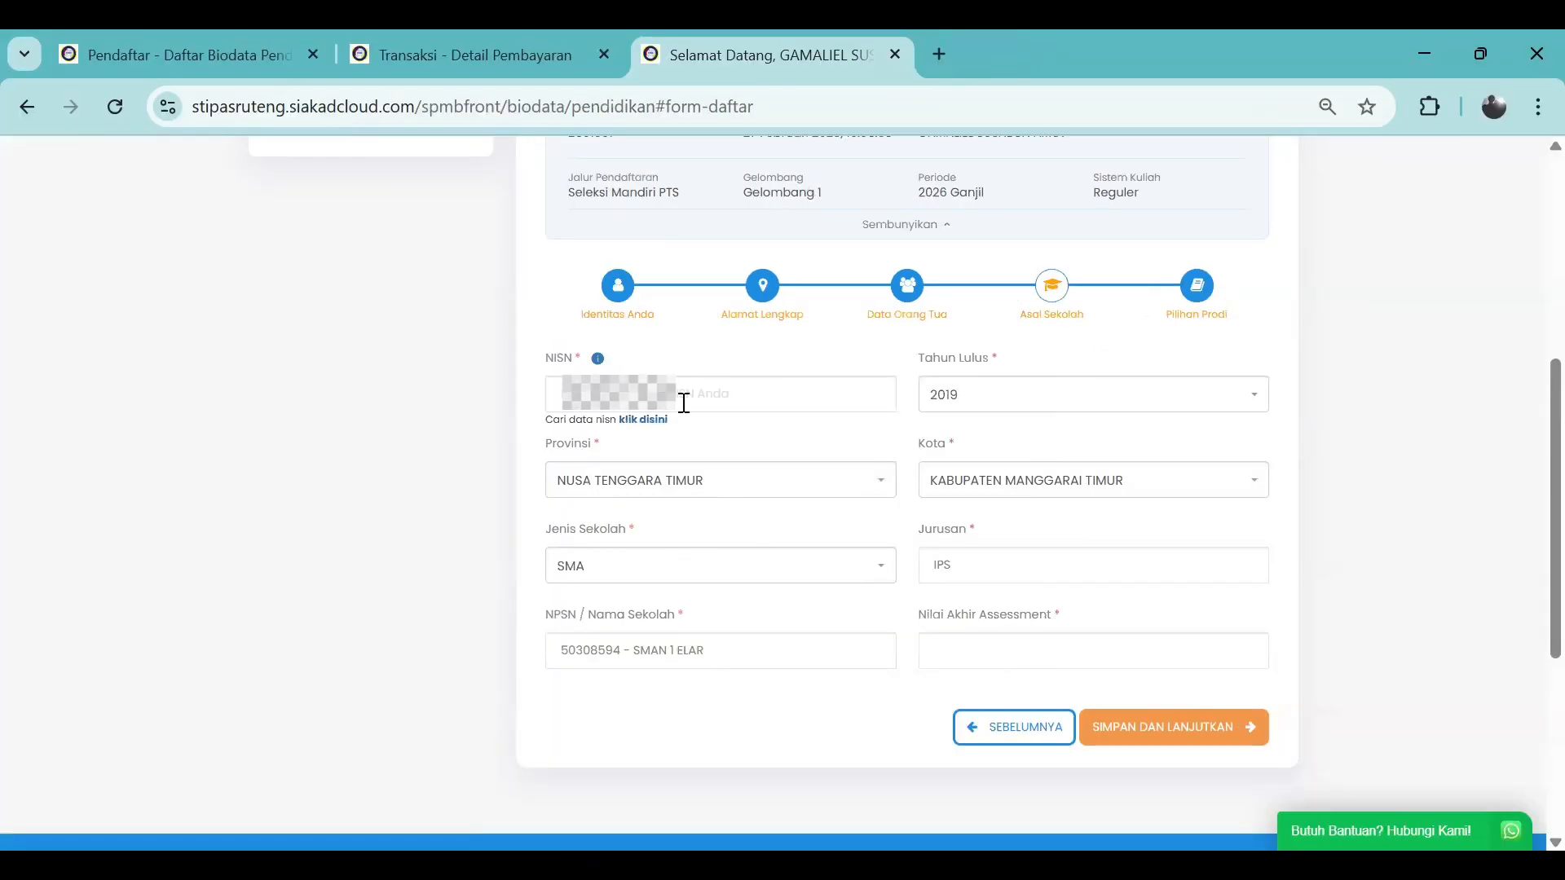
Fill the NISN field from the browser's saved autofill suggestion
click(683, 403)
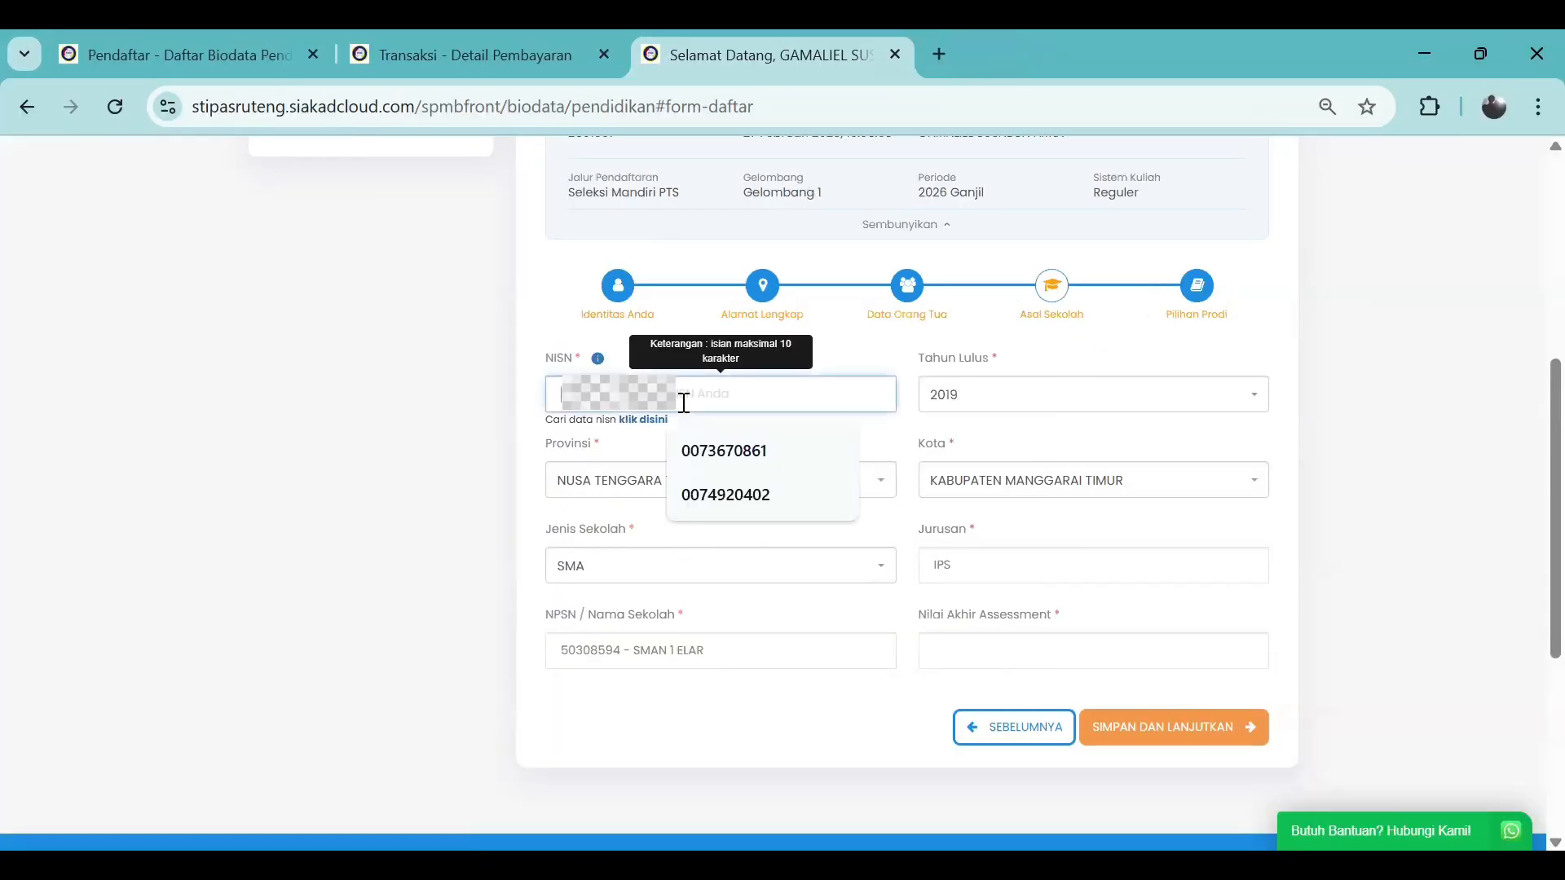
click(749, 450)
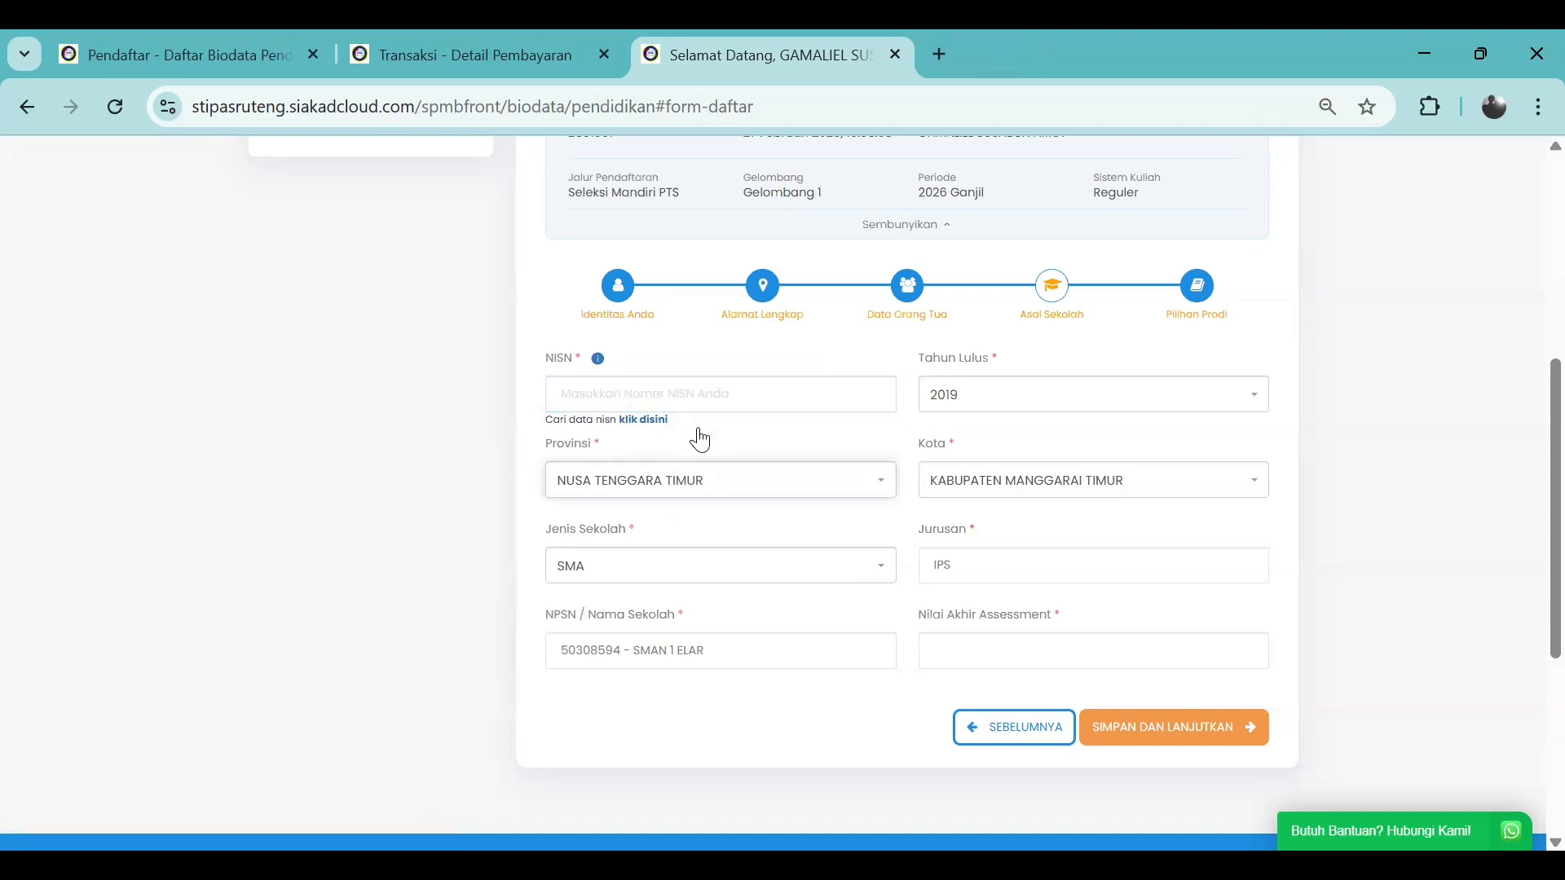
scroll(696, 438, up, 1)
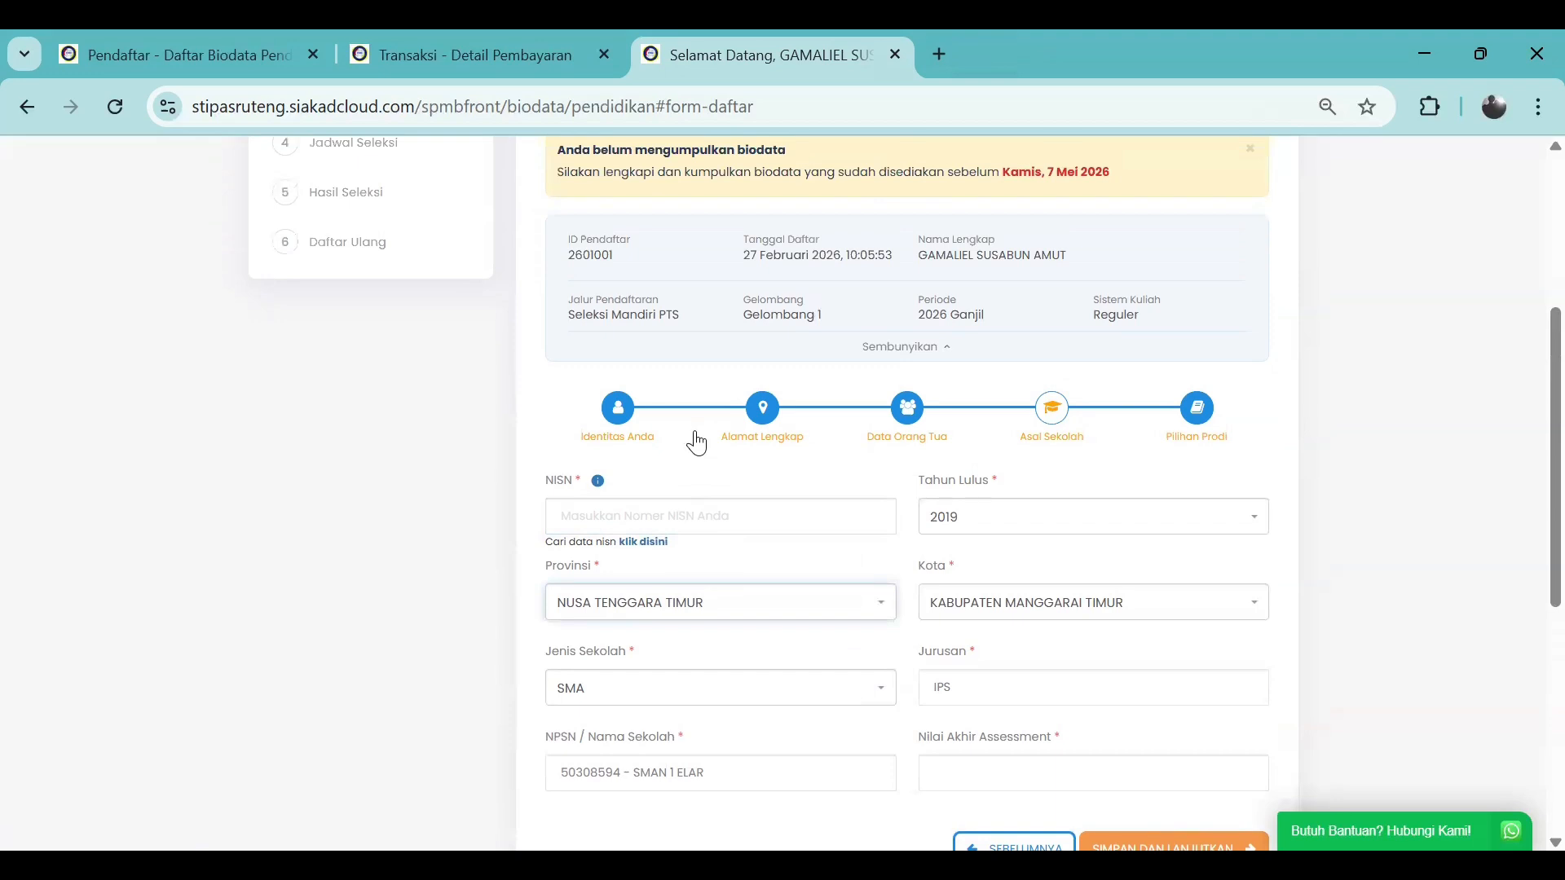
scroll(696, 443, down, 1)
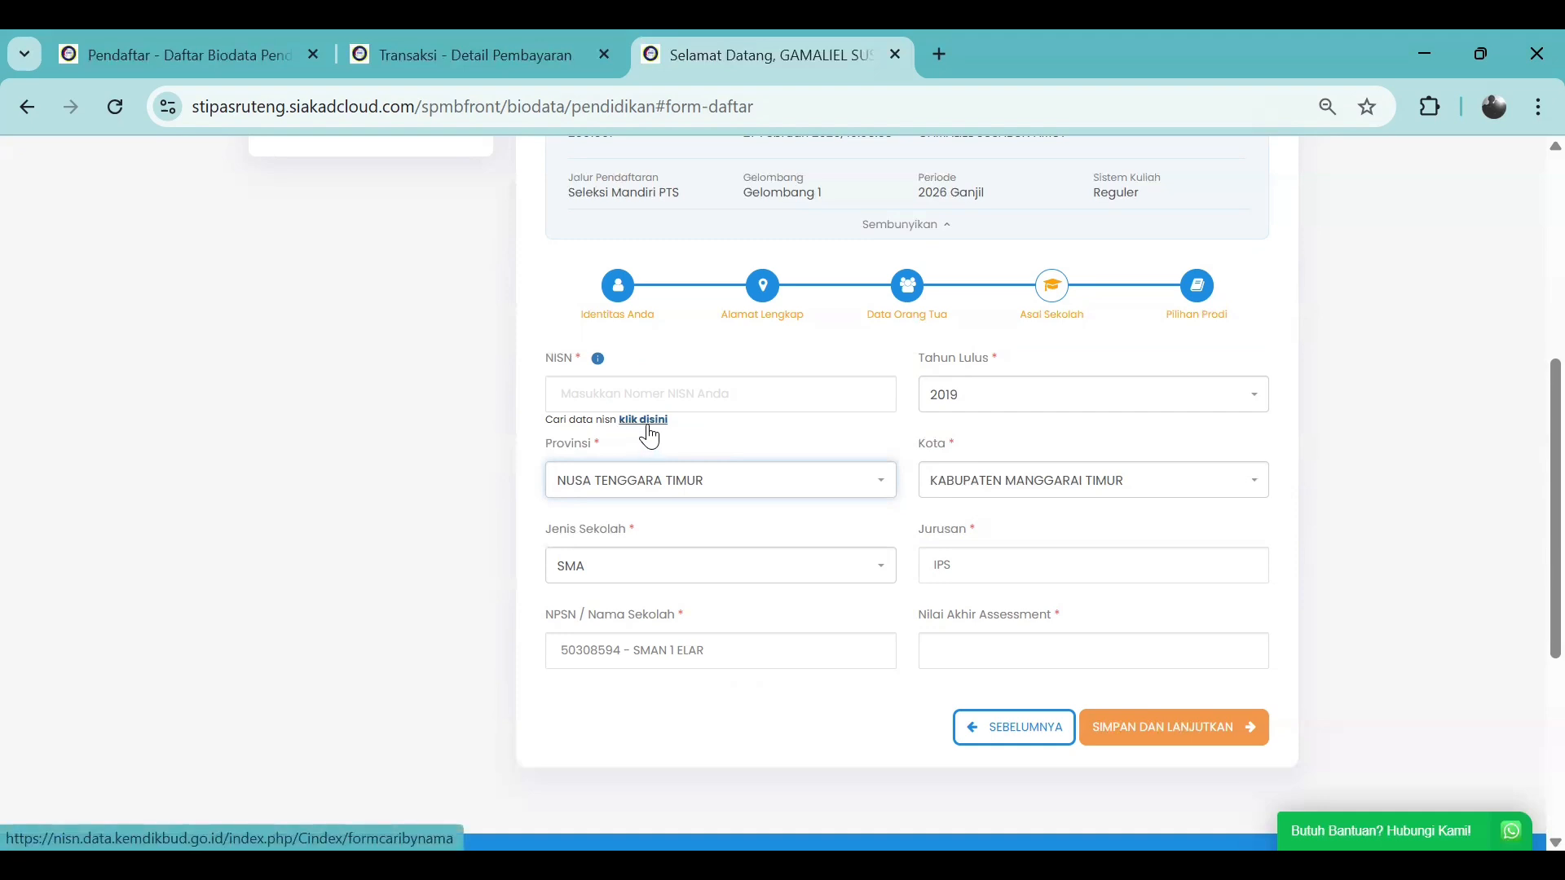
click(723, 393)
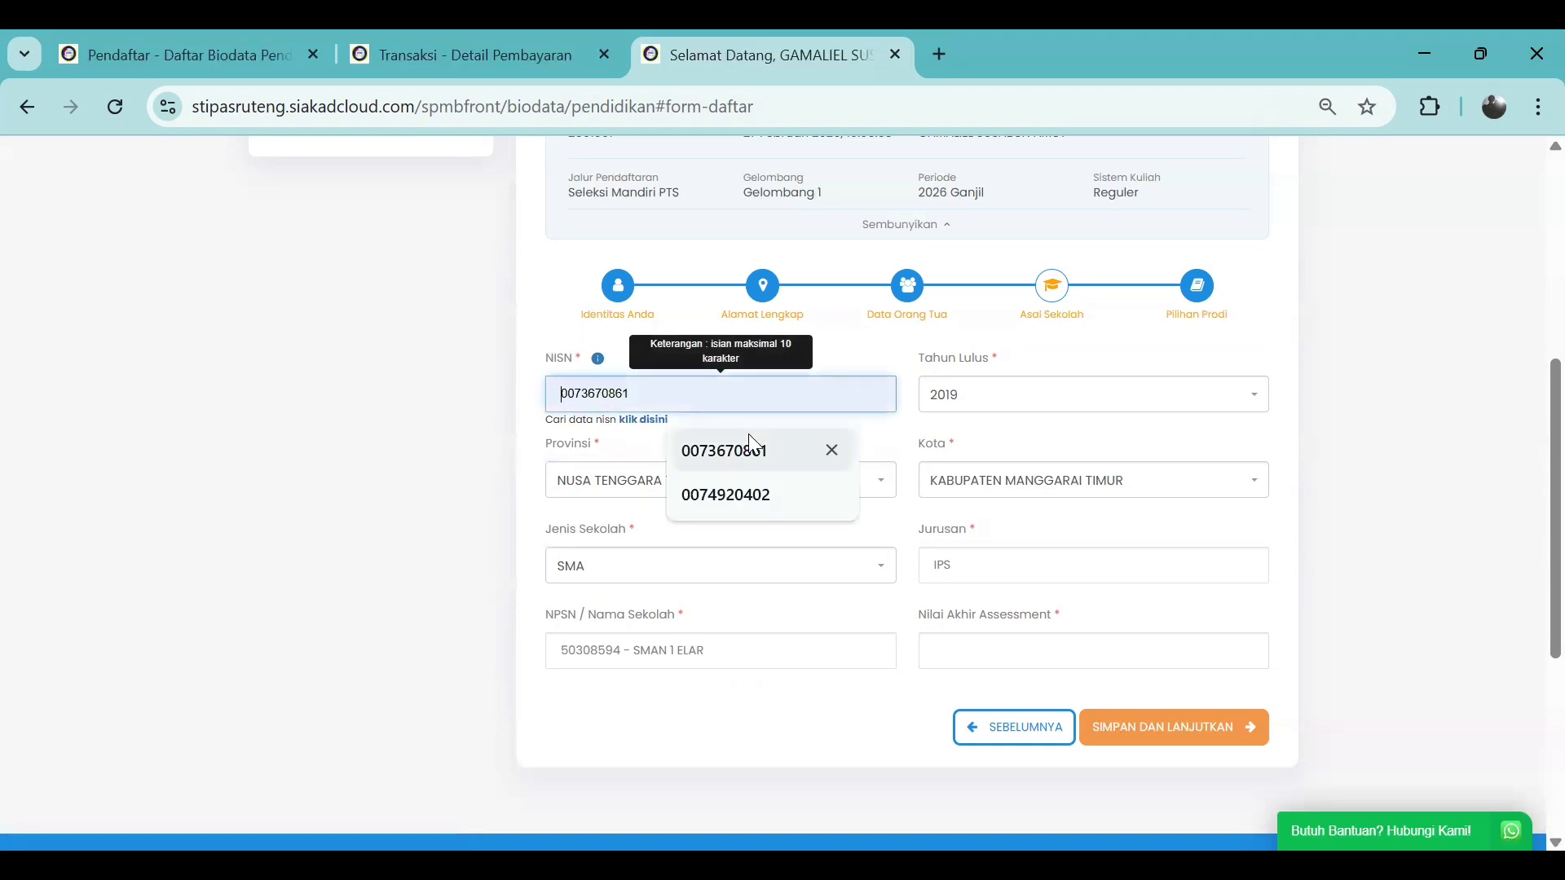
click(758, 459)
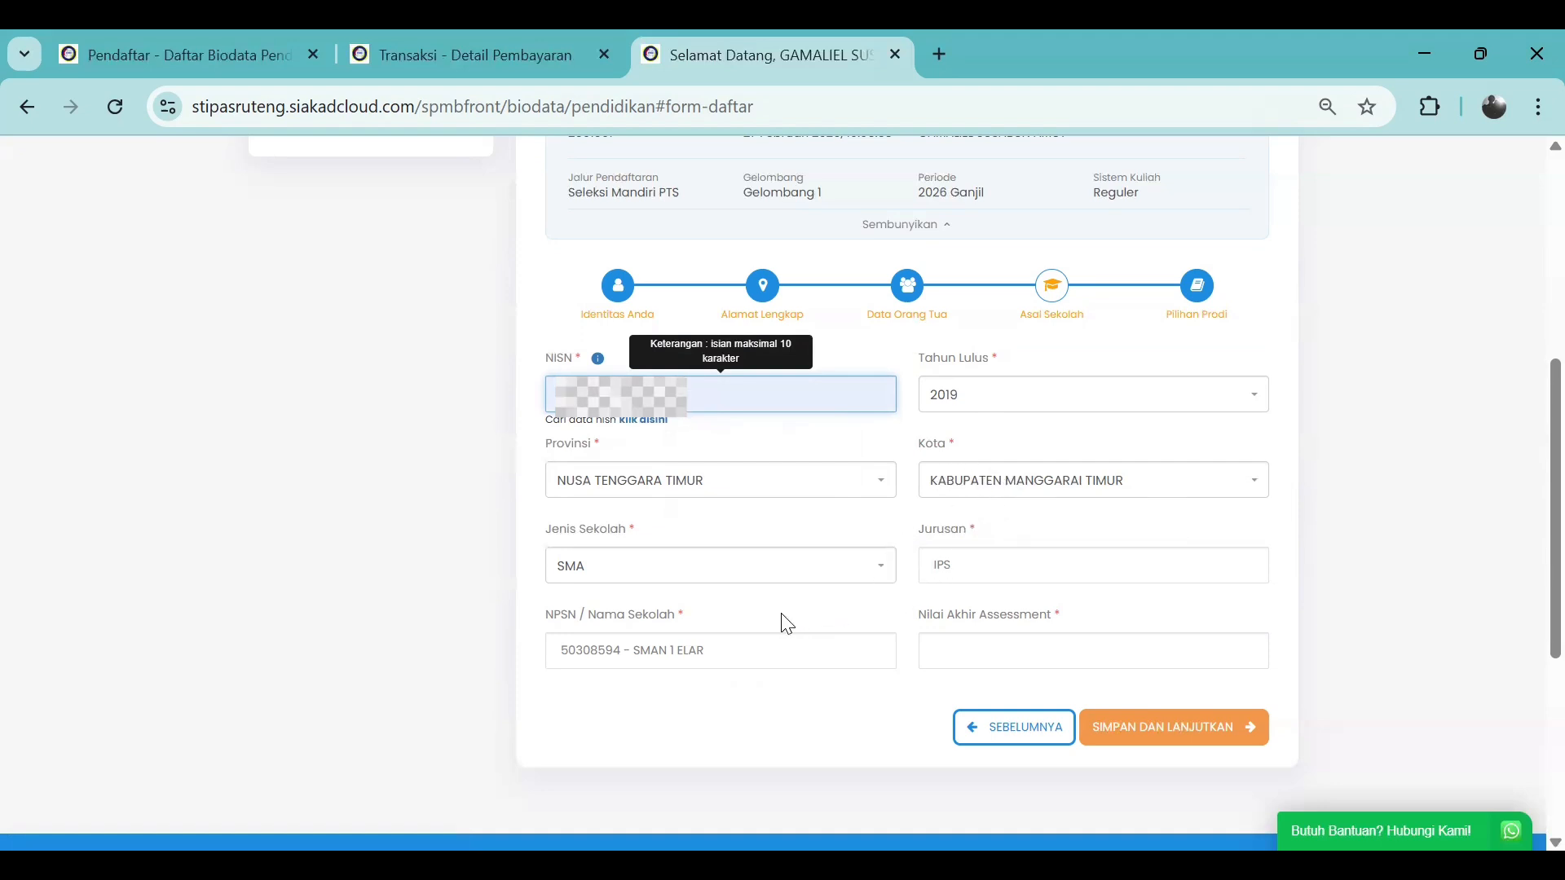
Set Nilai Akhir Assessment to 82 and save the school-origin step
click(942, 642)
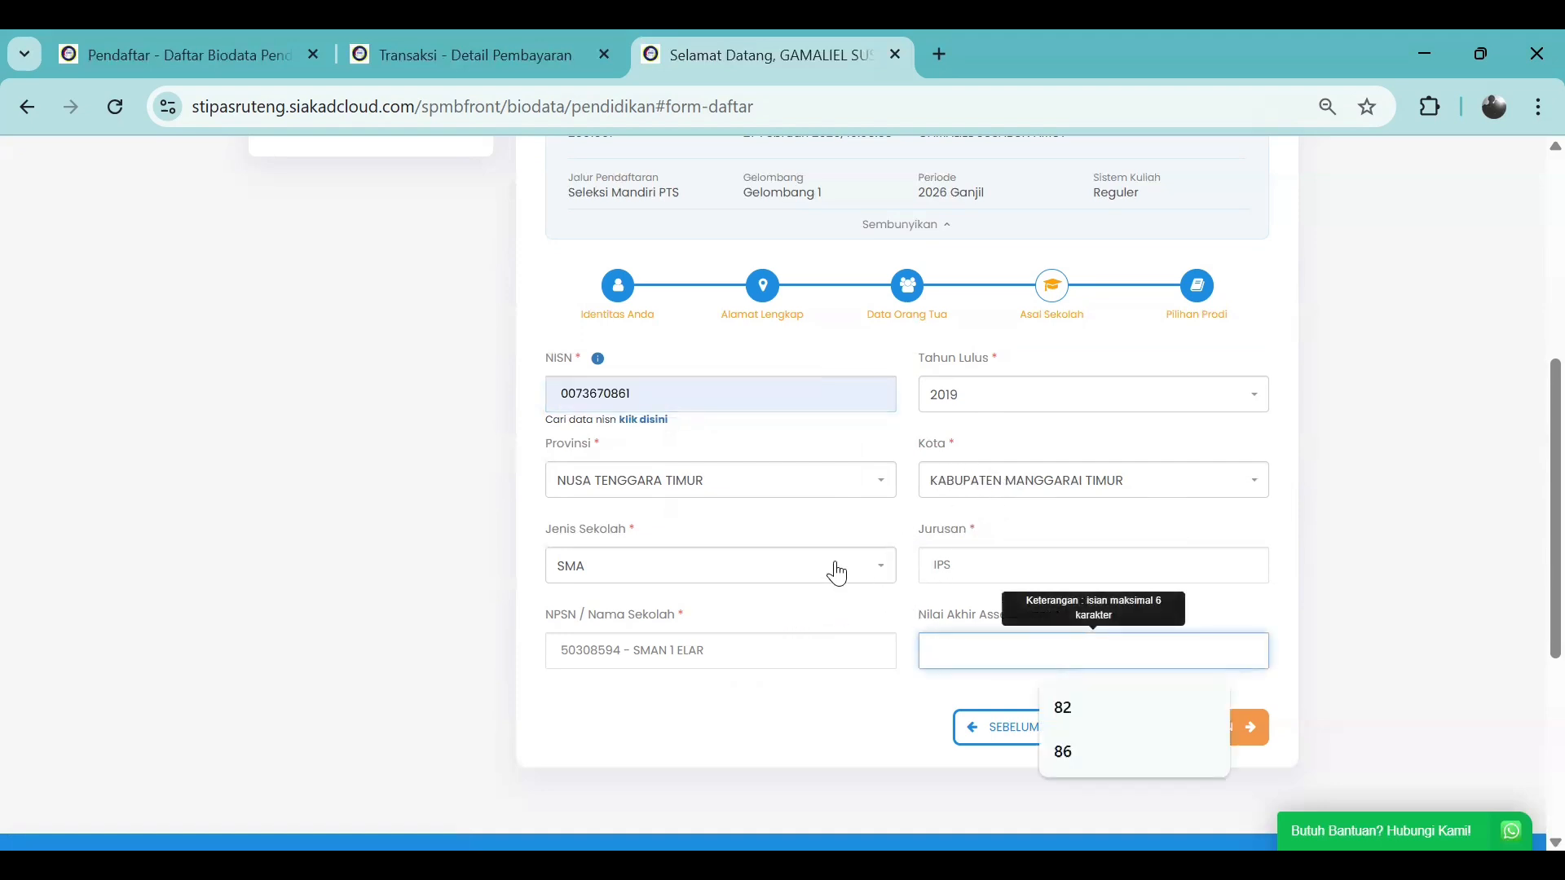
scroll(837, 573, down, 2)
click(919, 555)
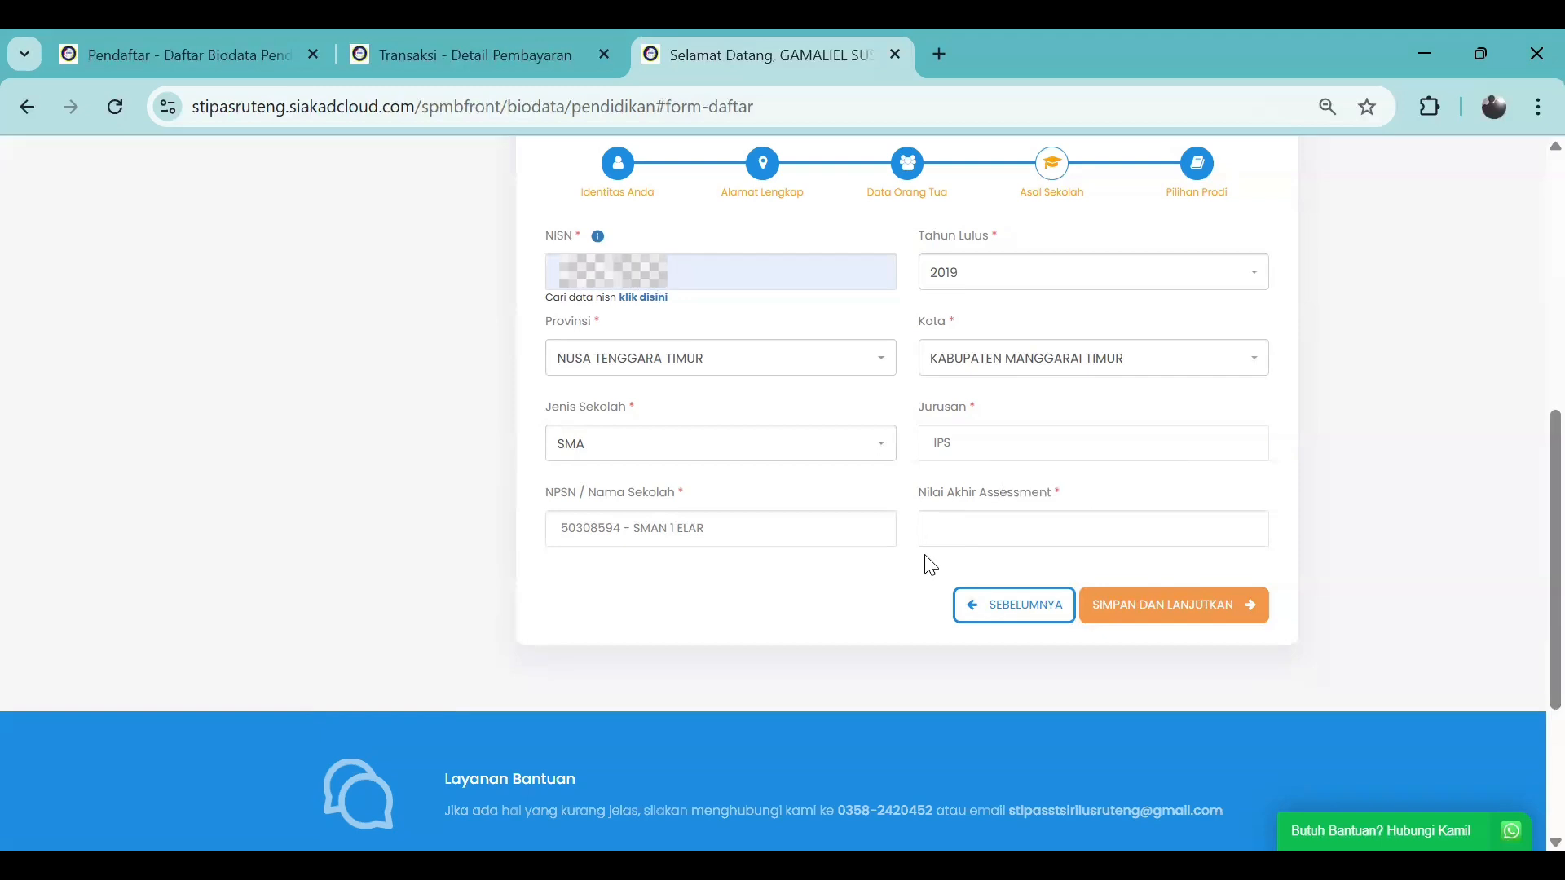
click(952, 527)
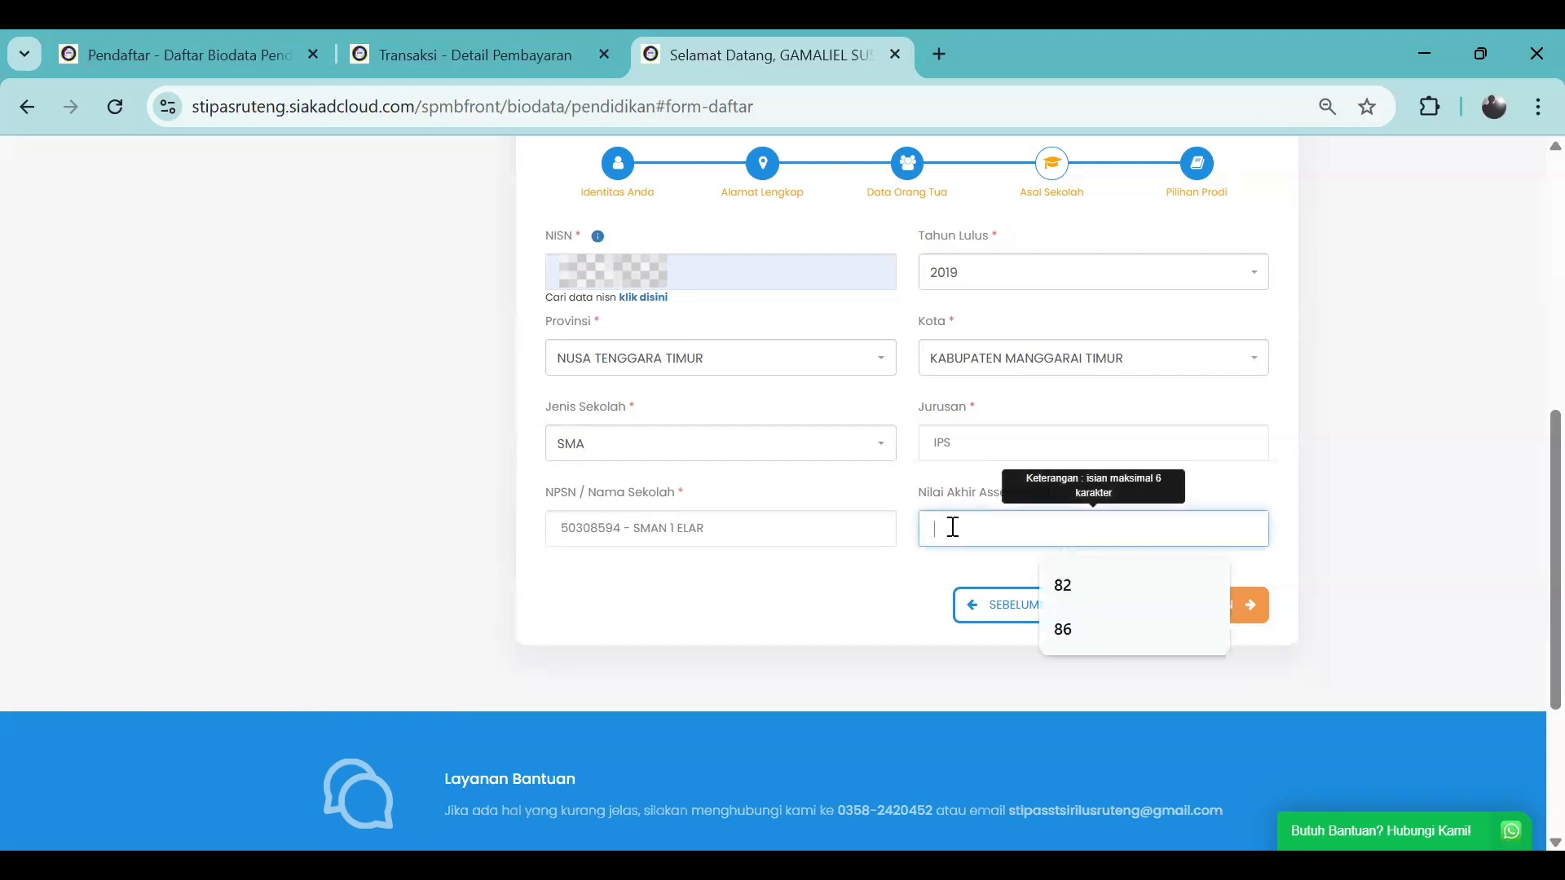
click(1064, 585)
click(1113, 569)
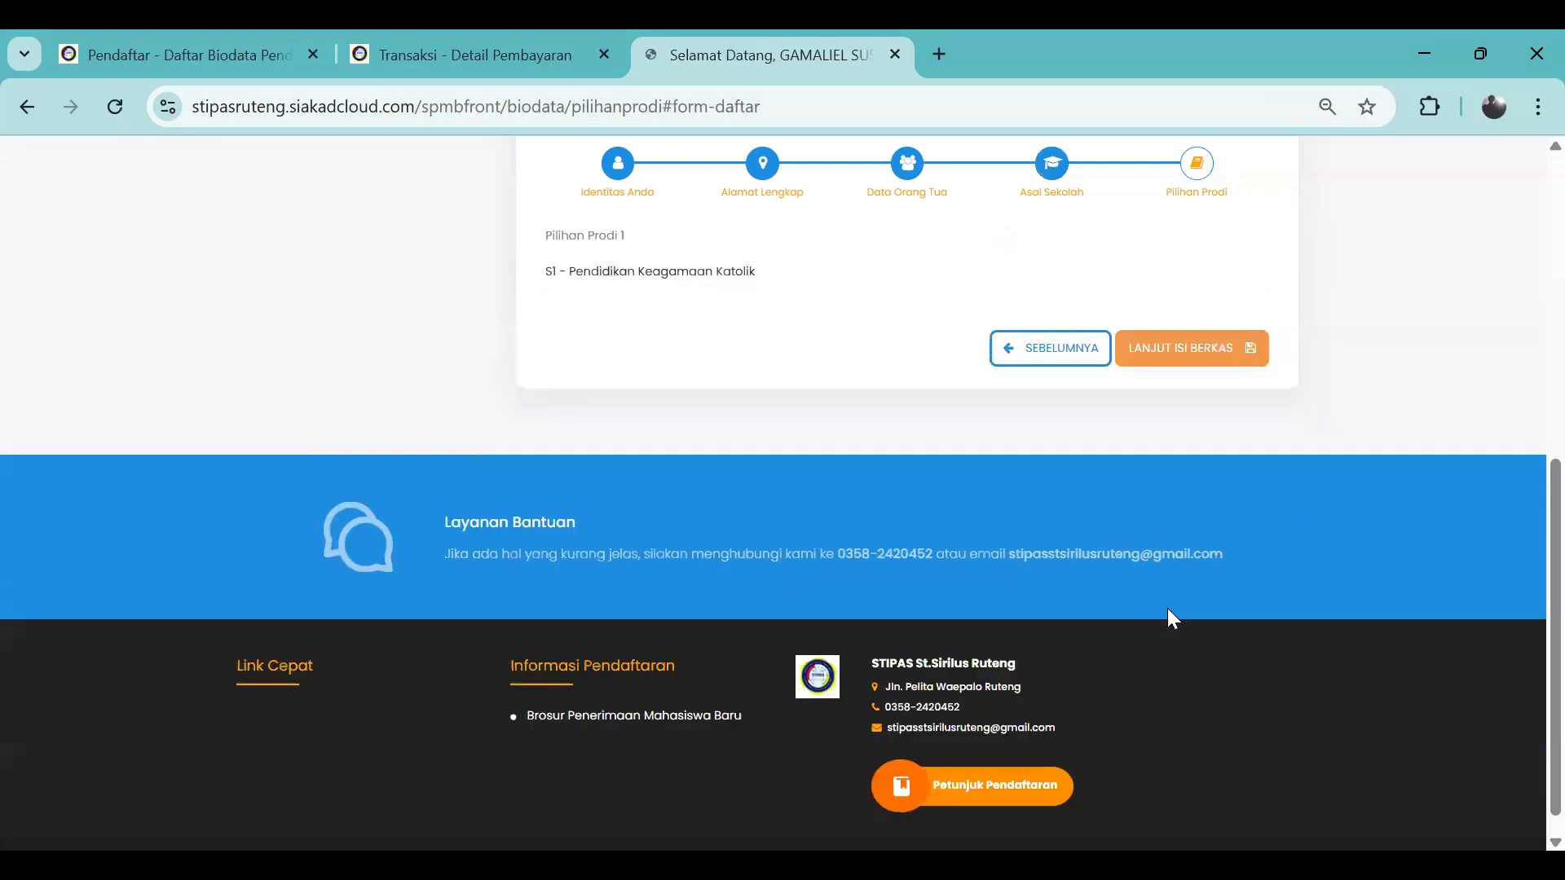
Scroll down the Berkas Administrasi page to its requirements table
scroll(964, 438, up, 3)
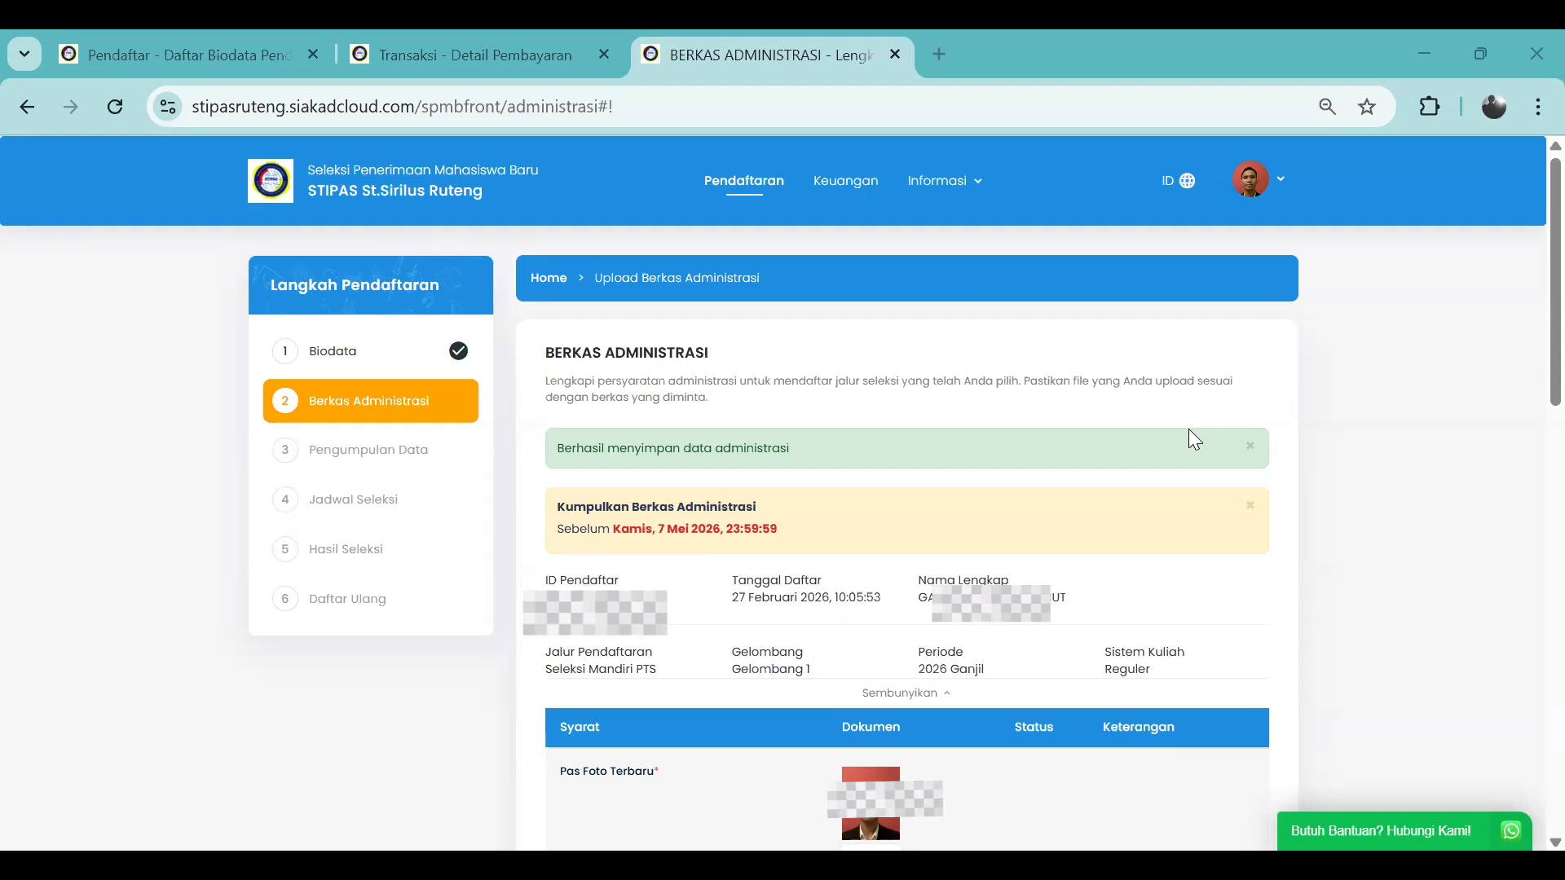
scroll(1111, 495, down, 3)
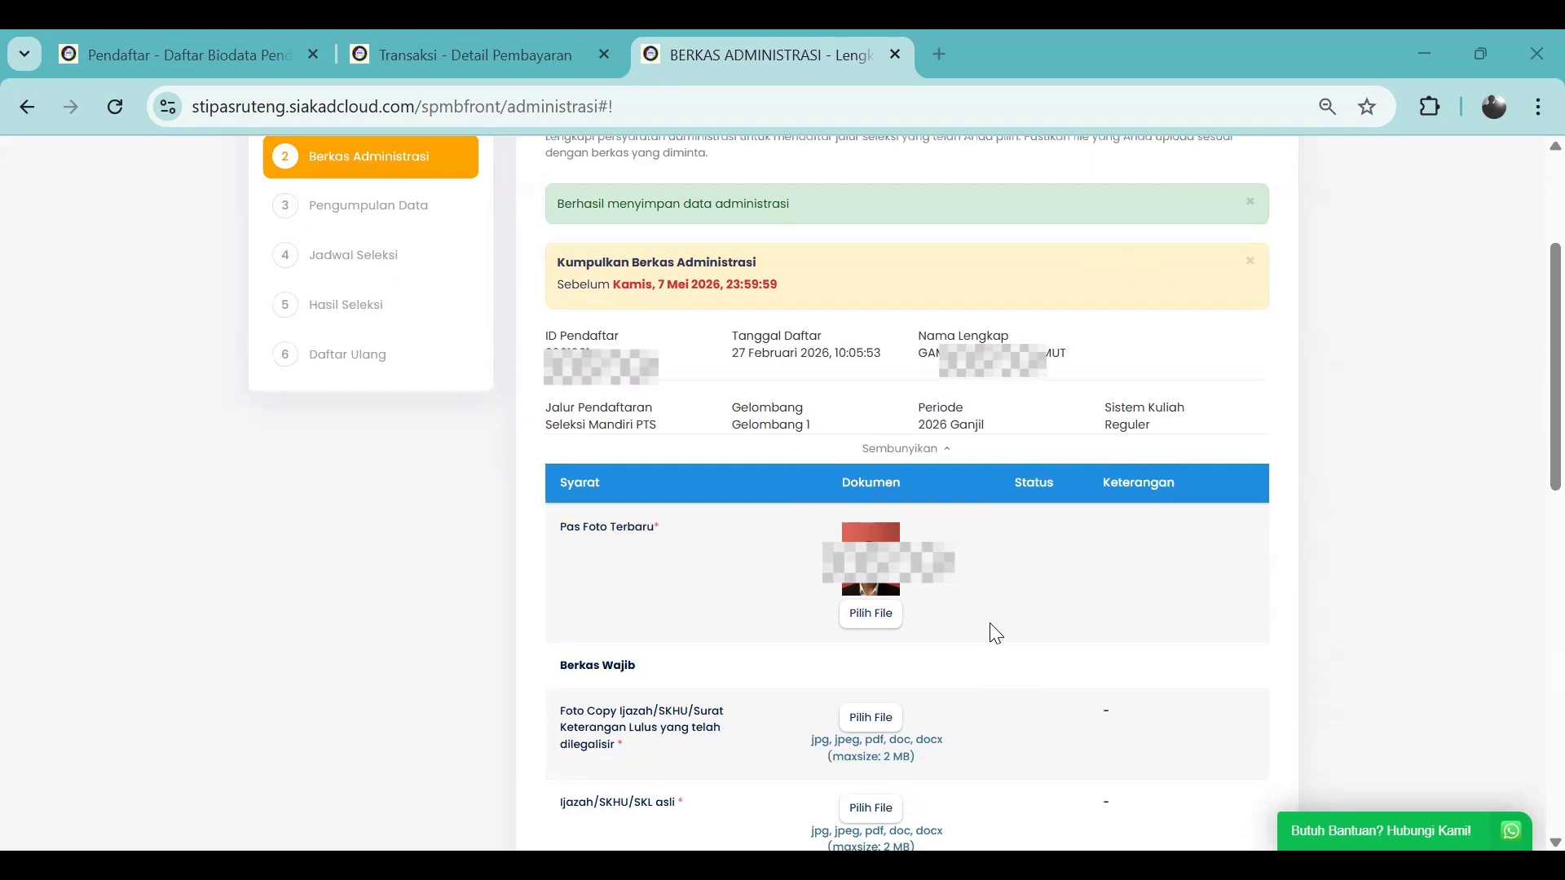
scroll(995, 634, down, 1)
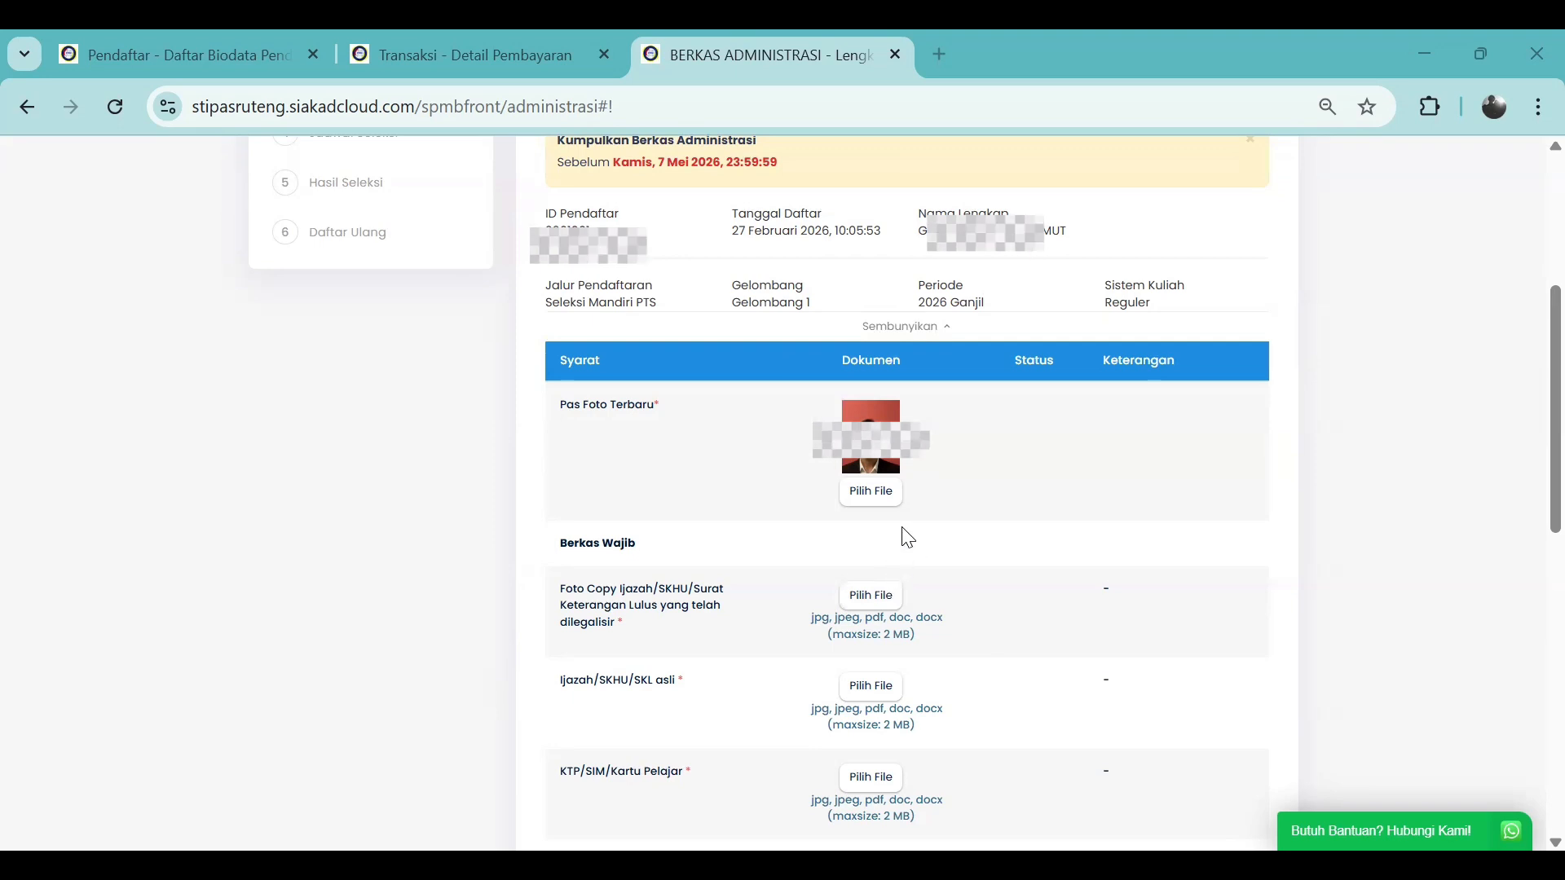
Upload 'Pas Foto latar merah' for Pas Foto Terbaru and confirm the save
click(874, 493)
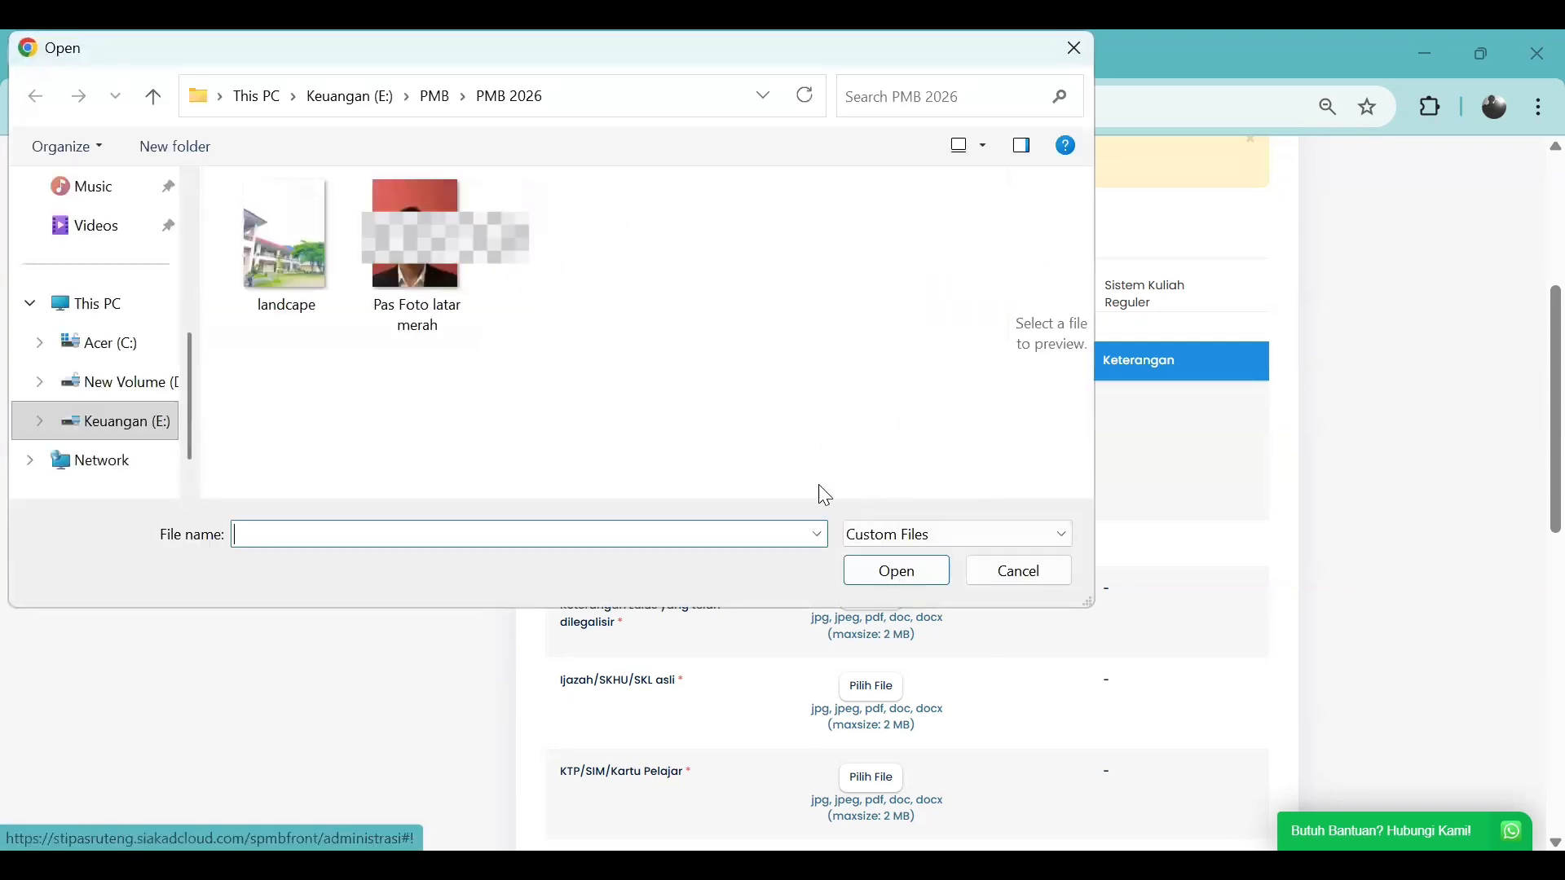
click(416, 245)
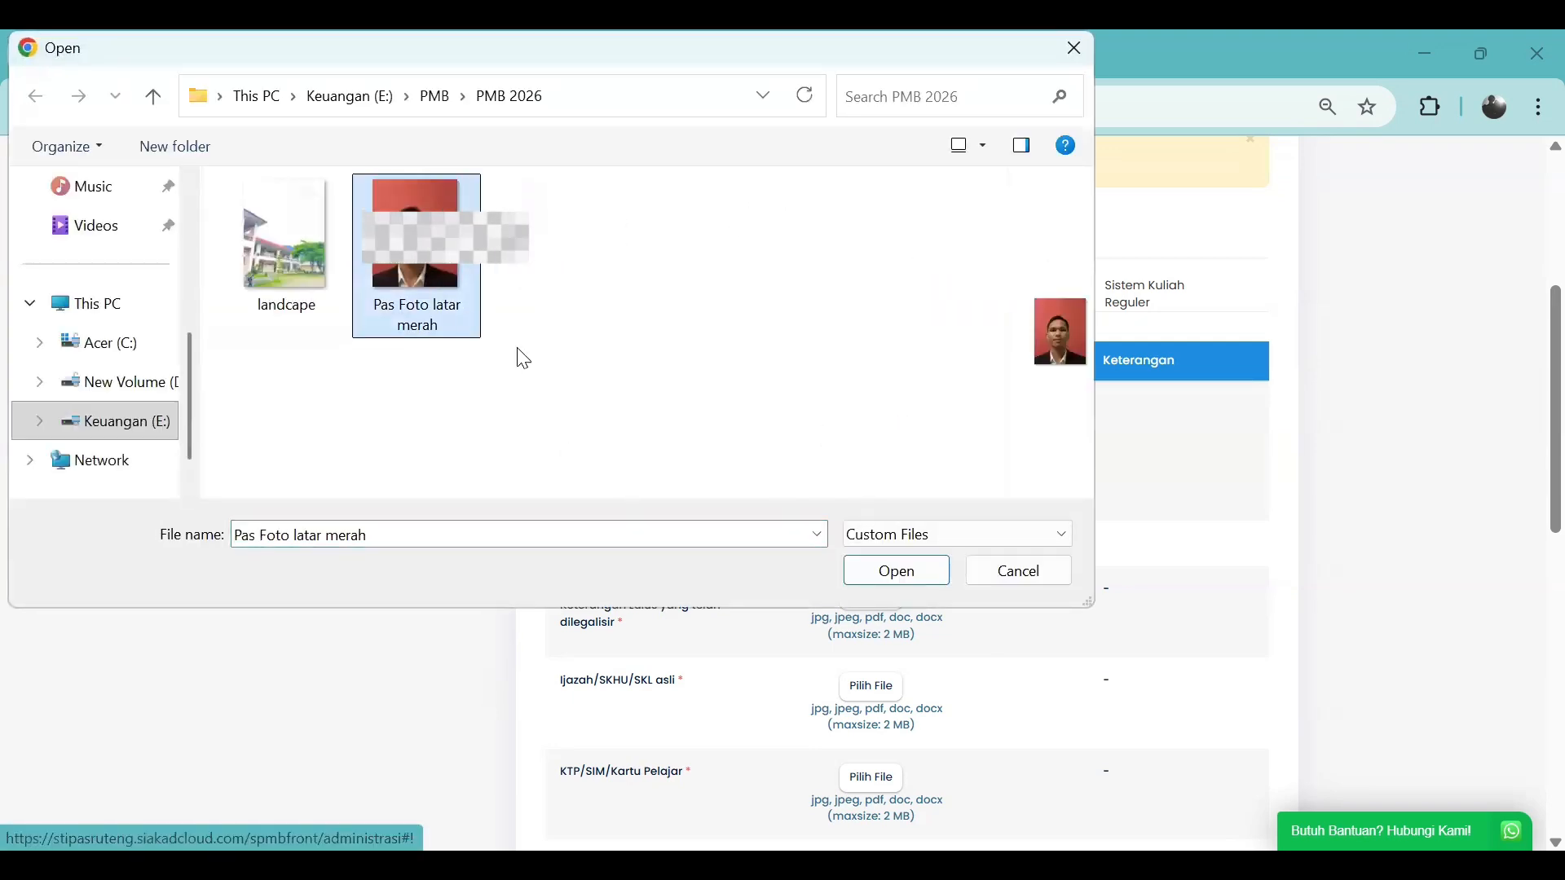
click(924, 578)
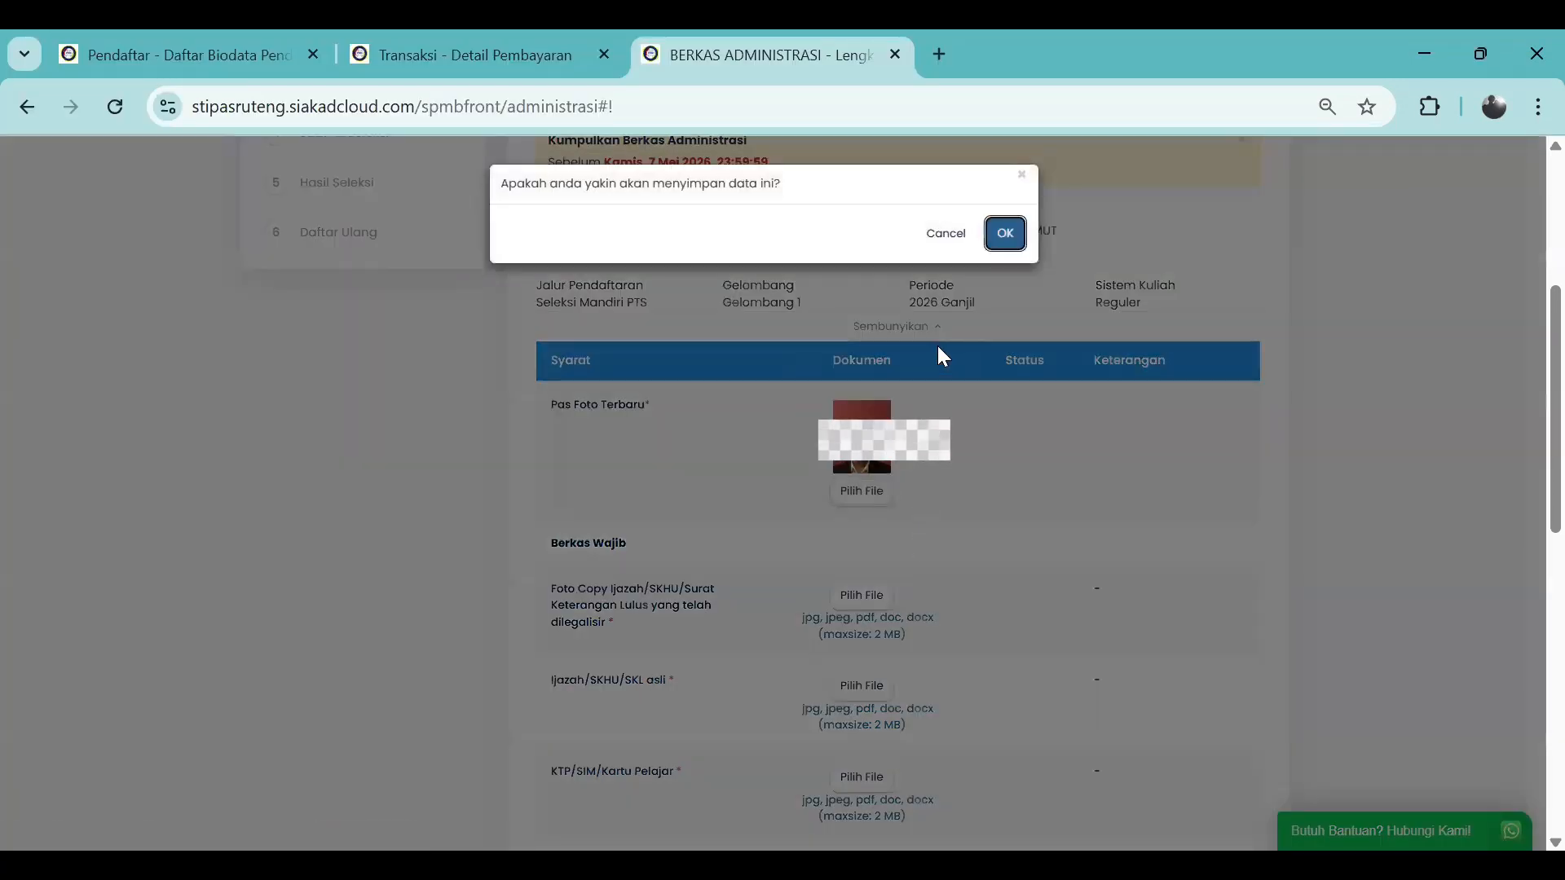
click(1005, 233)
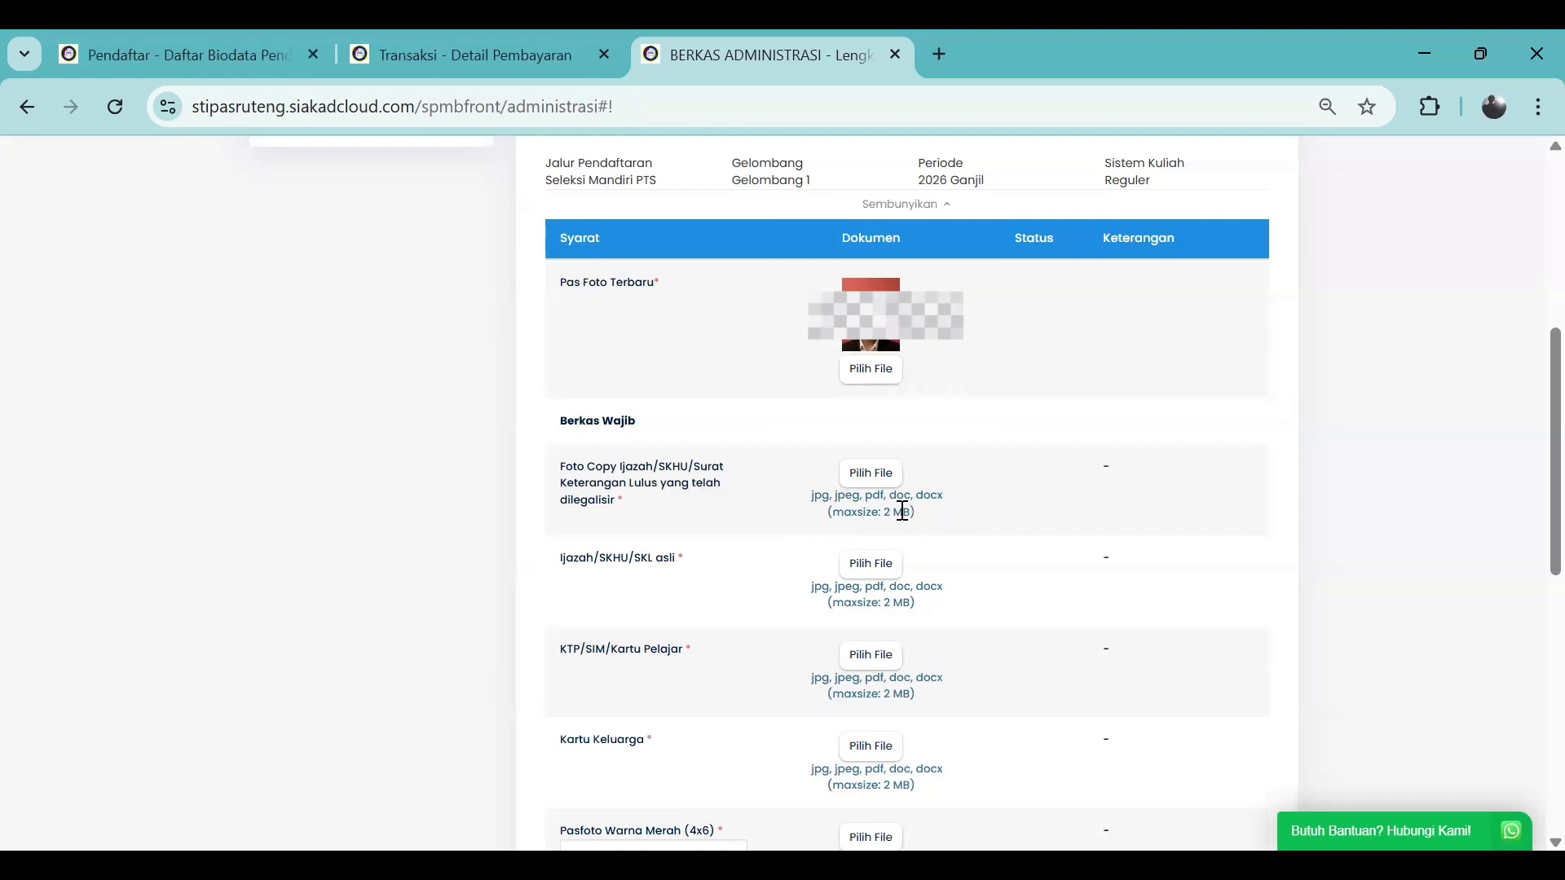
Upload 'Foto copy ijazah asli' for the legalised Ijazah/SKHU/SKL copy requirement
click(885, 478)
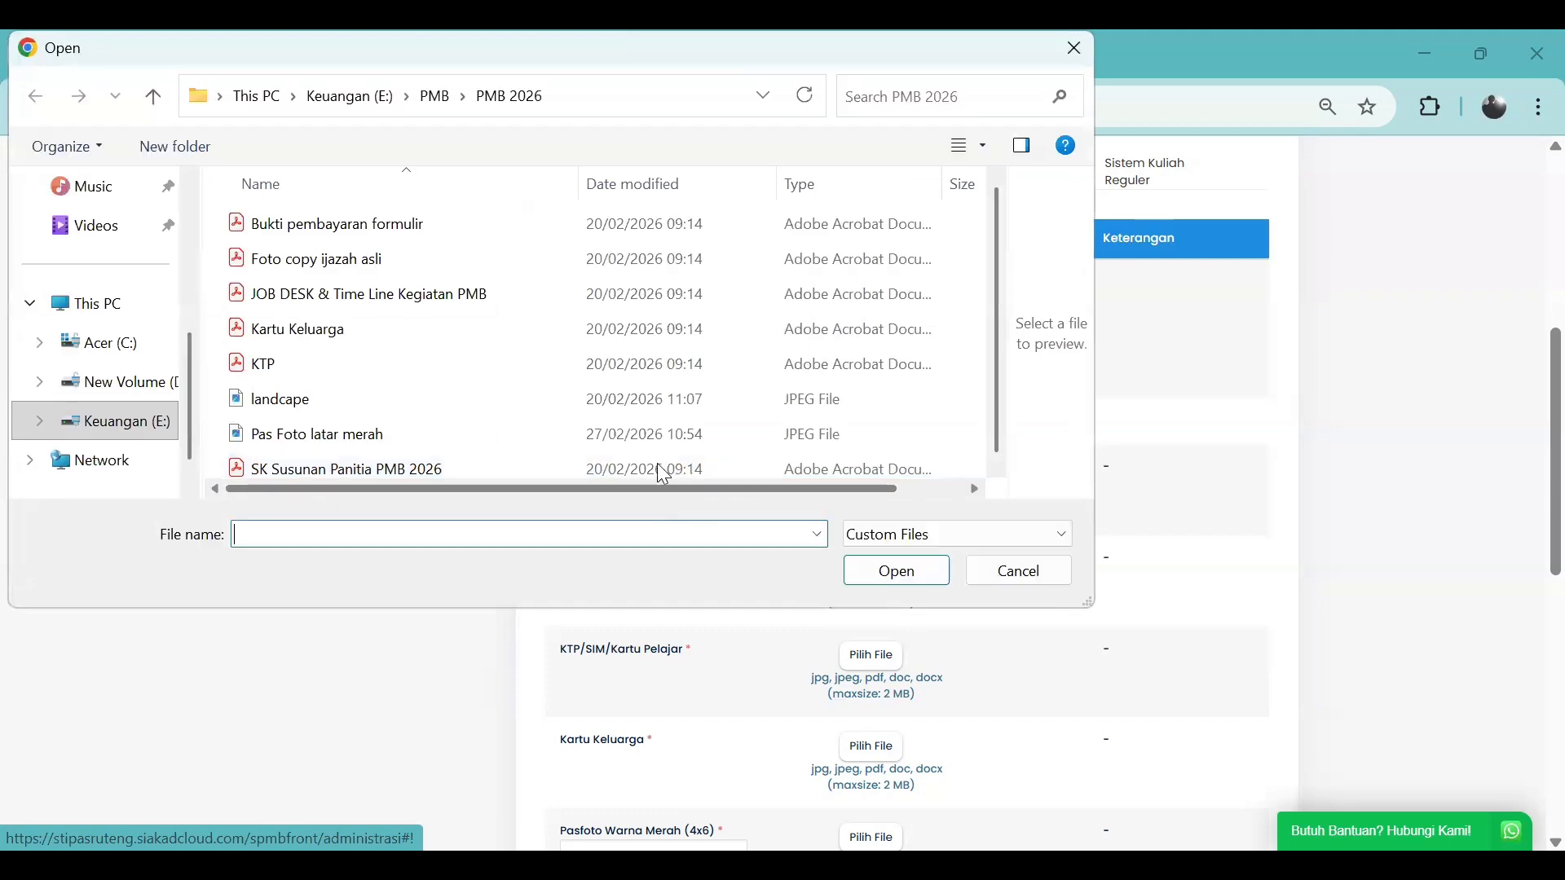
click(440, 268)
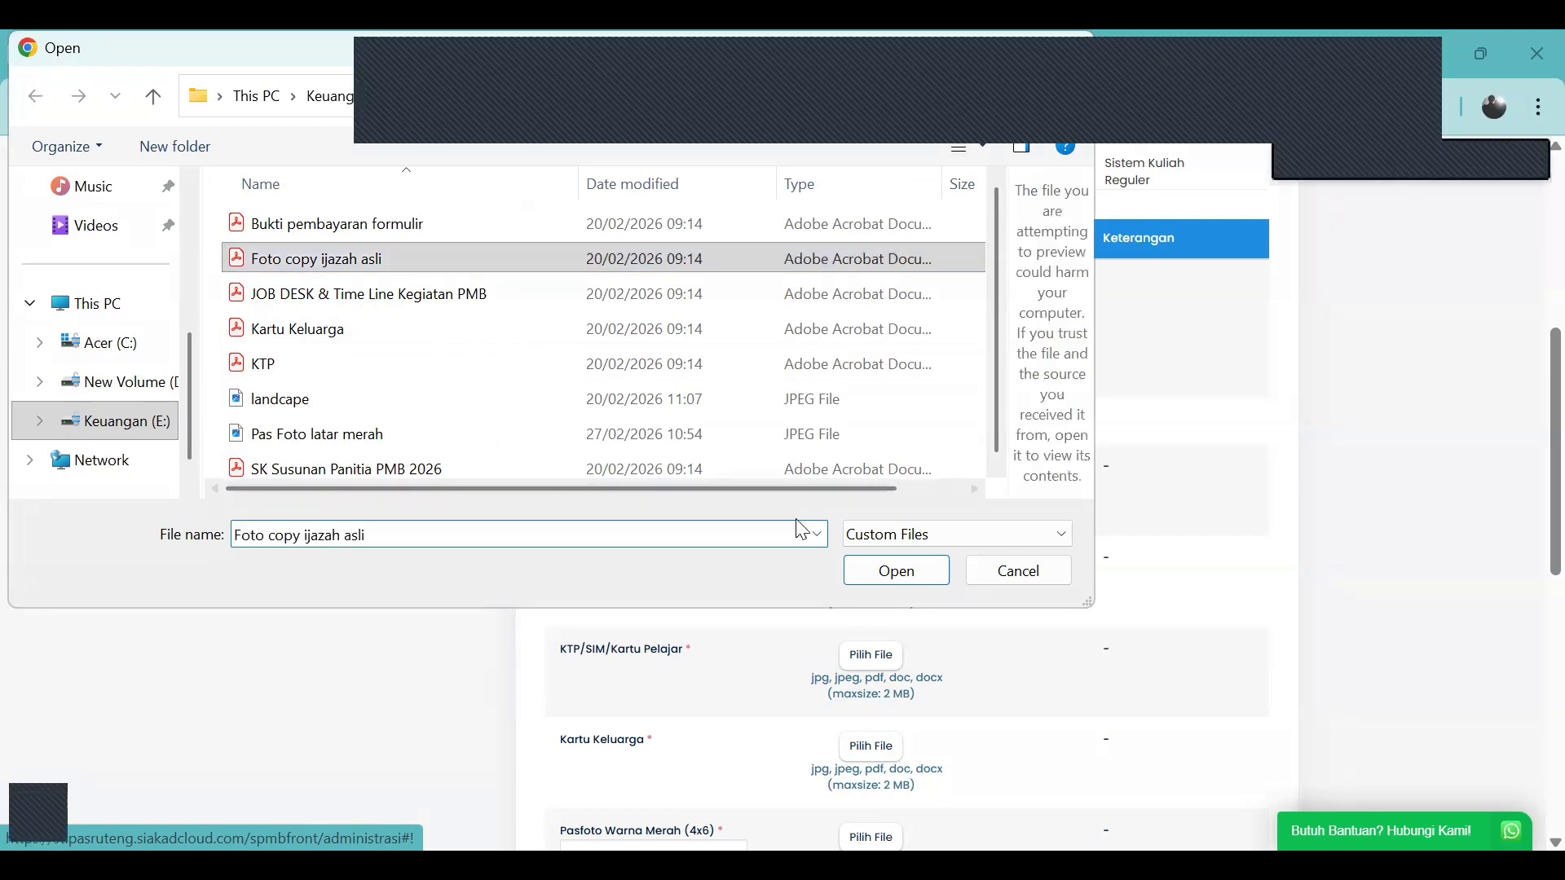
click(888, 581)
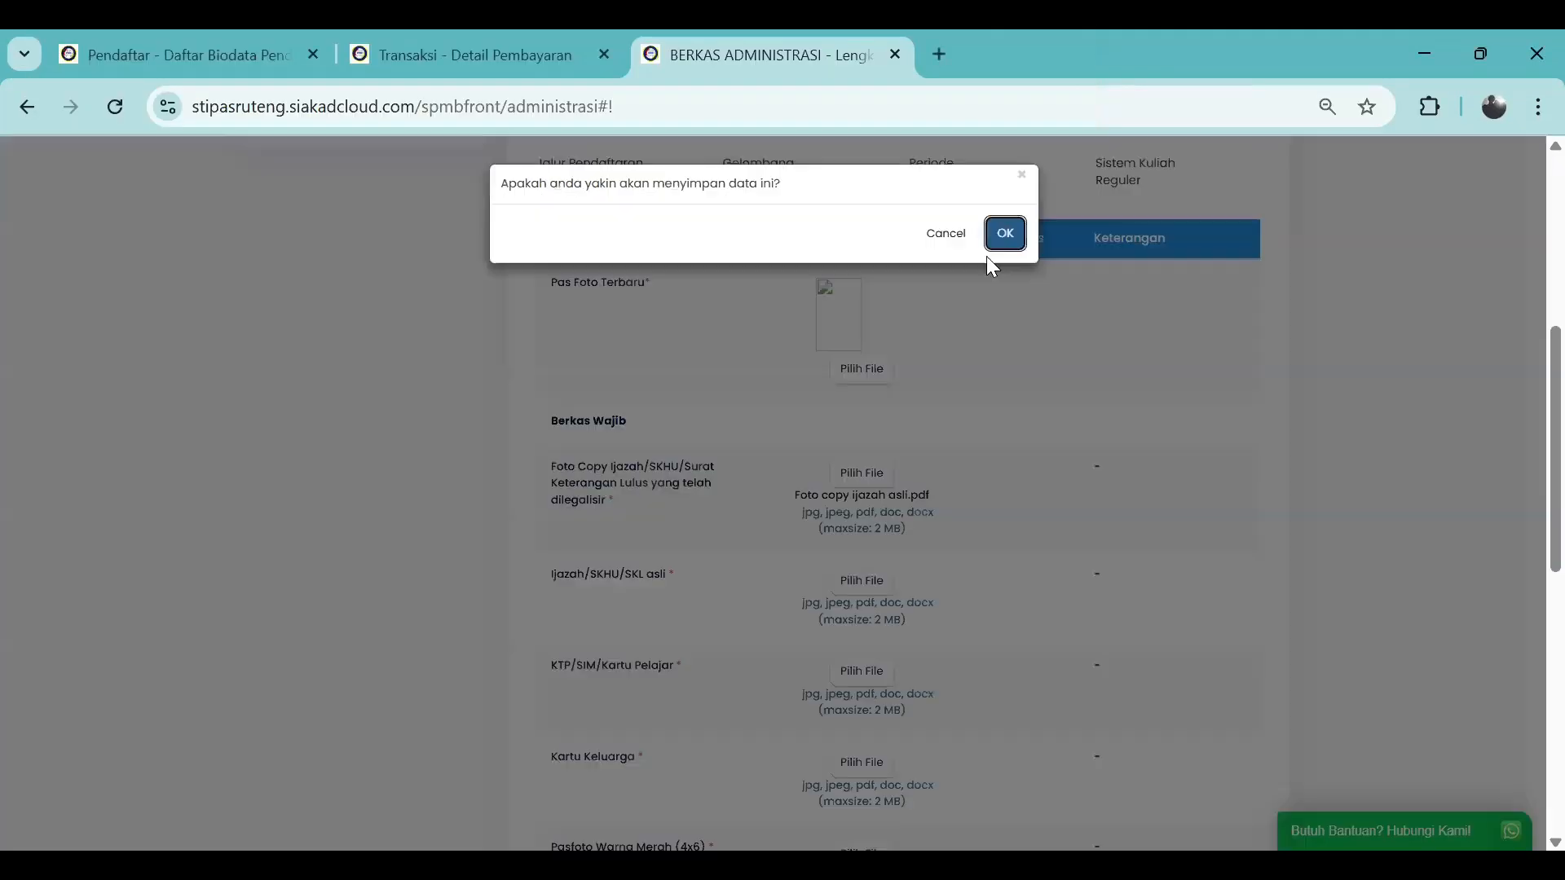
click(1003, 232)
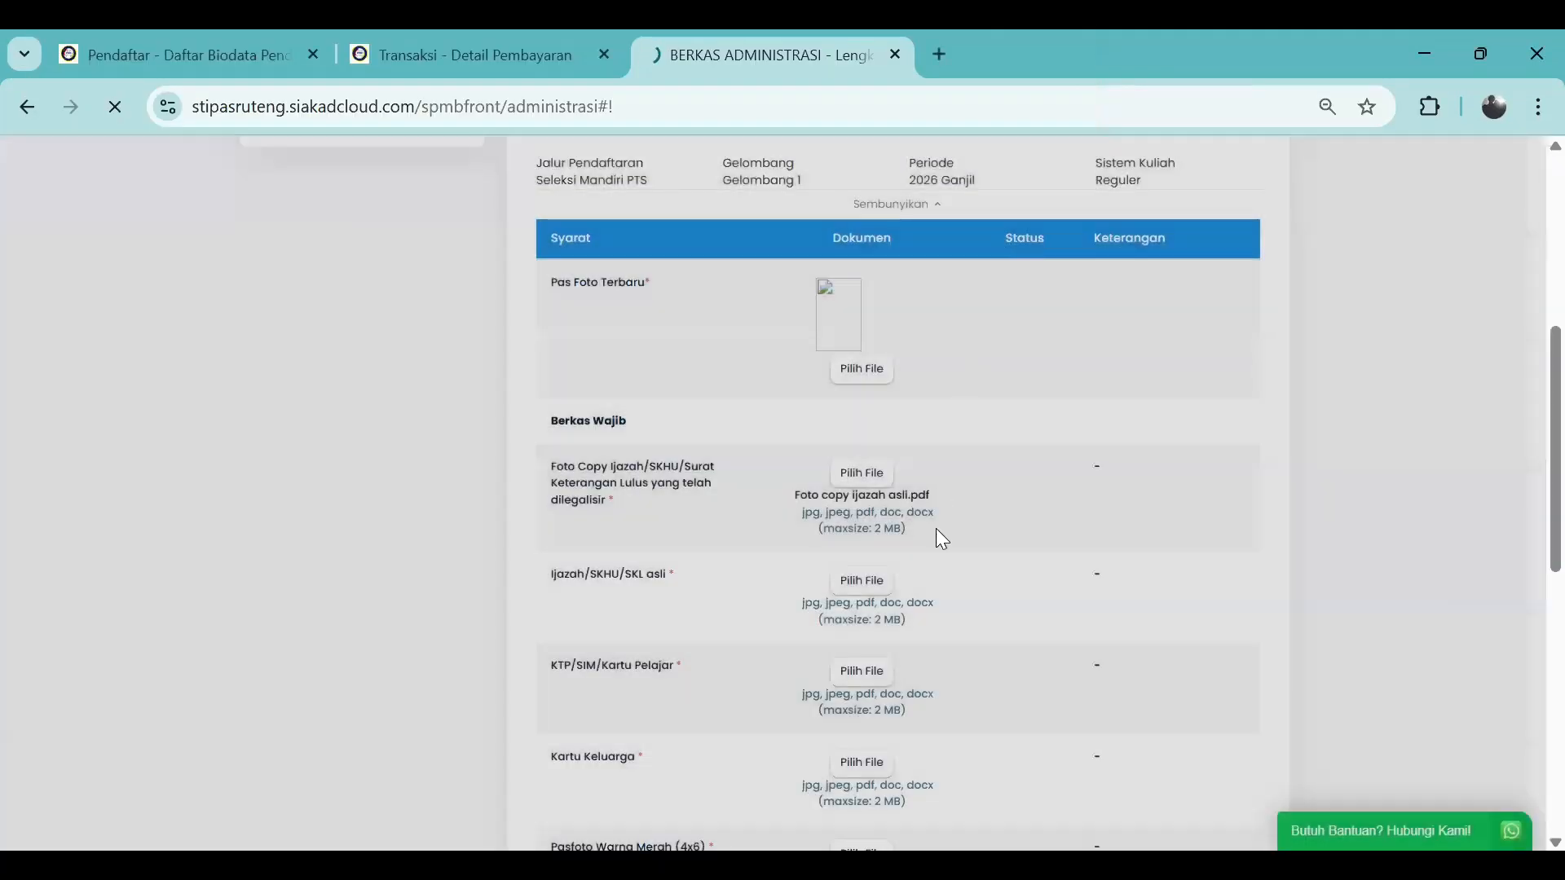
scroll(936, 535, down, 2)
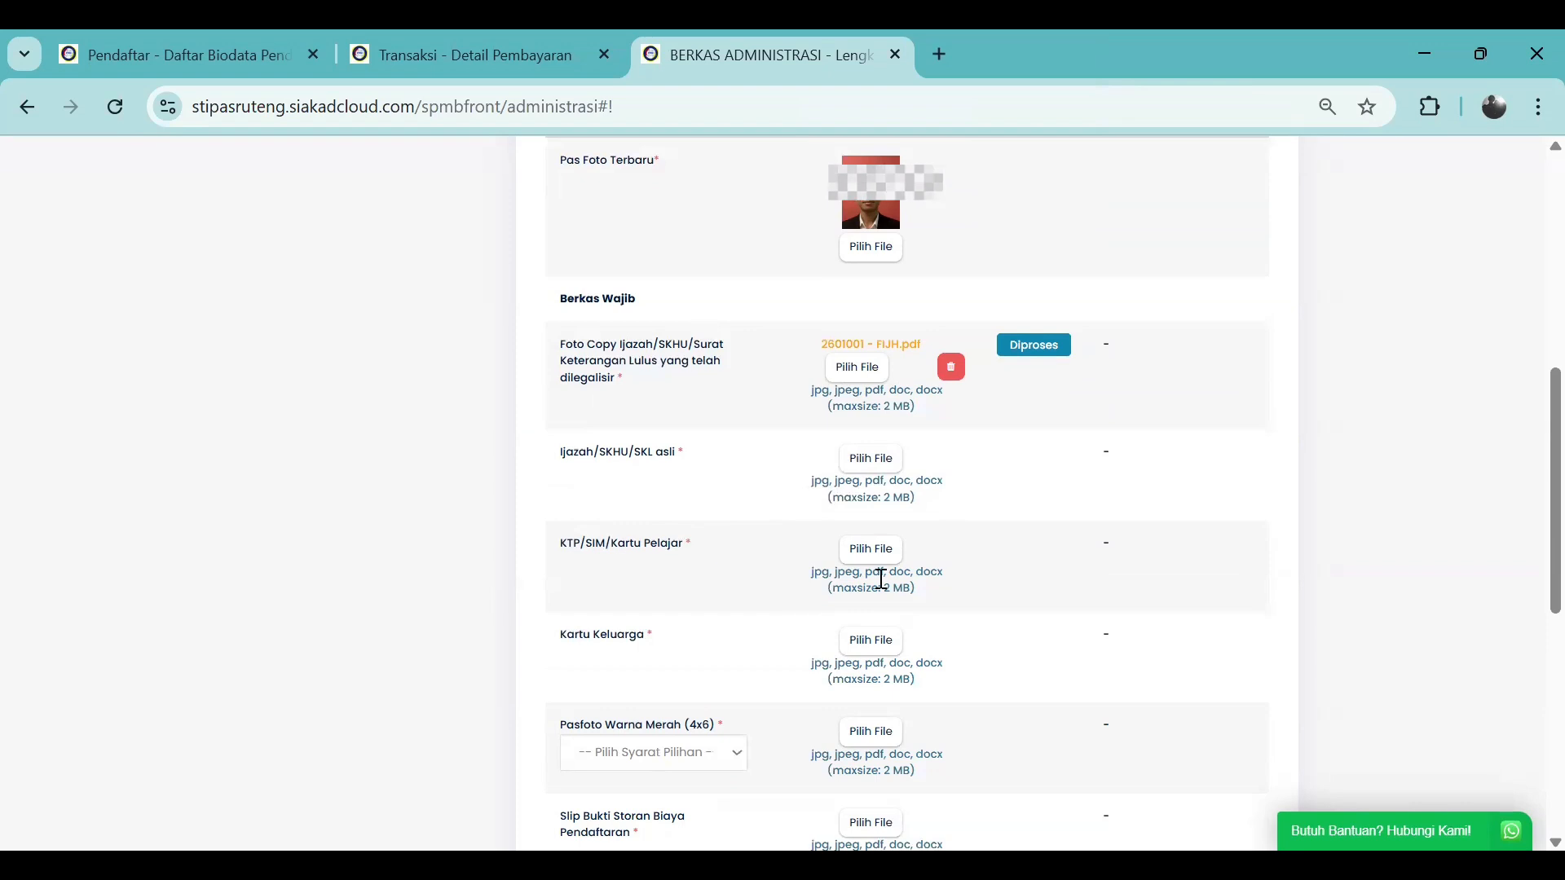
Upload 'Foto copy ijazah asli' for the Ijazah/SKHU/SKL asli requirement and confirm saving
click(873, 460)
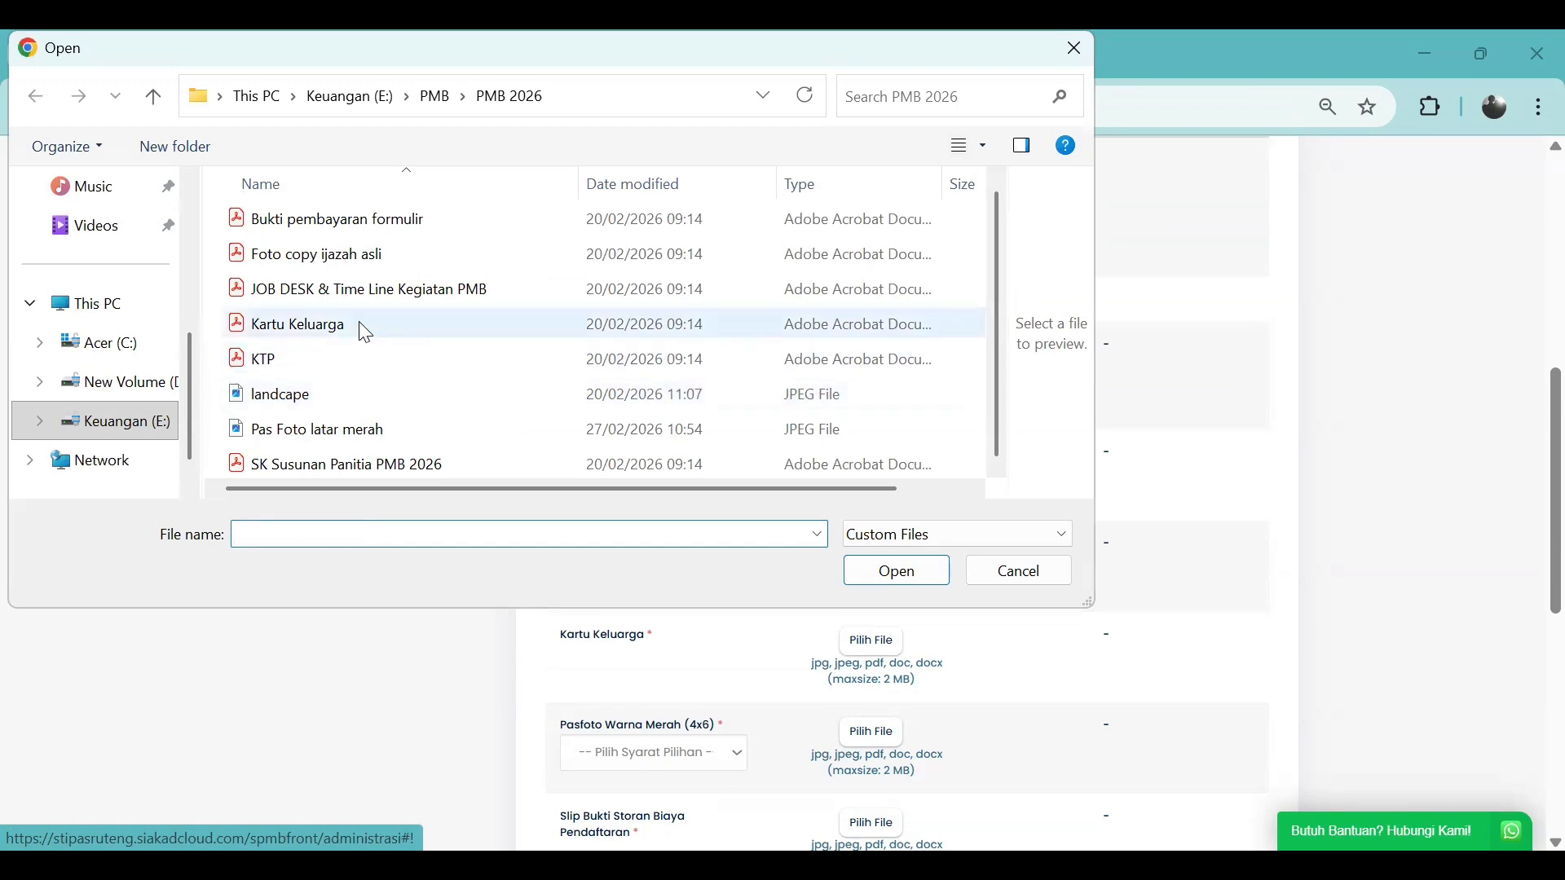
scroll(355, 338, up, 1)
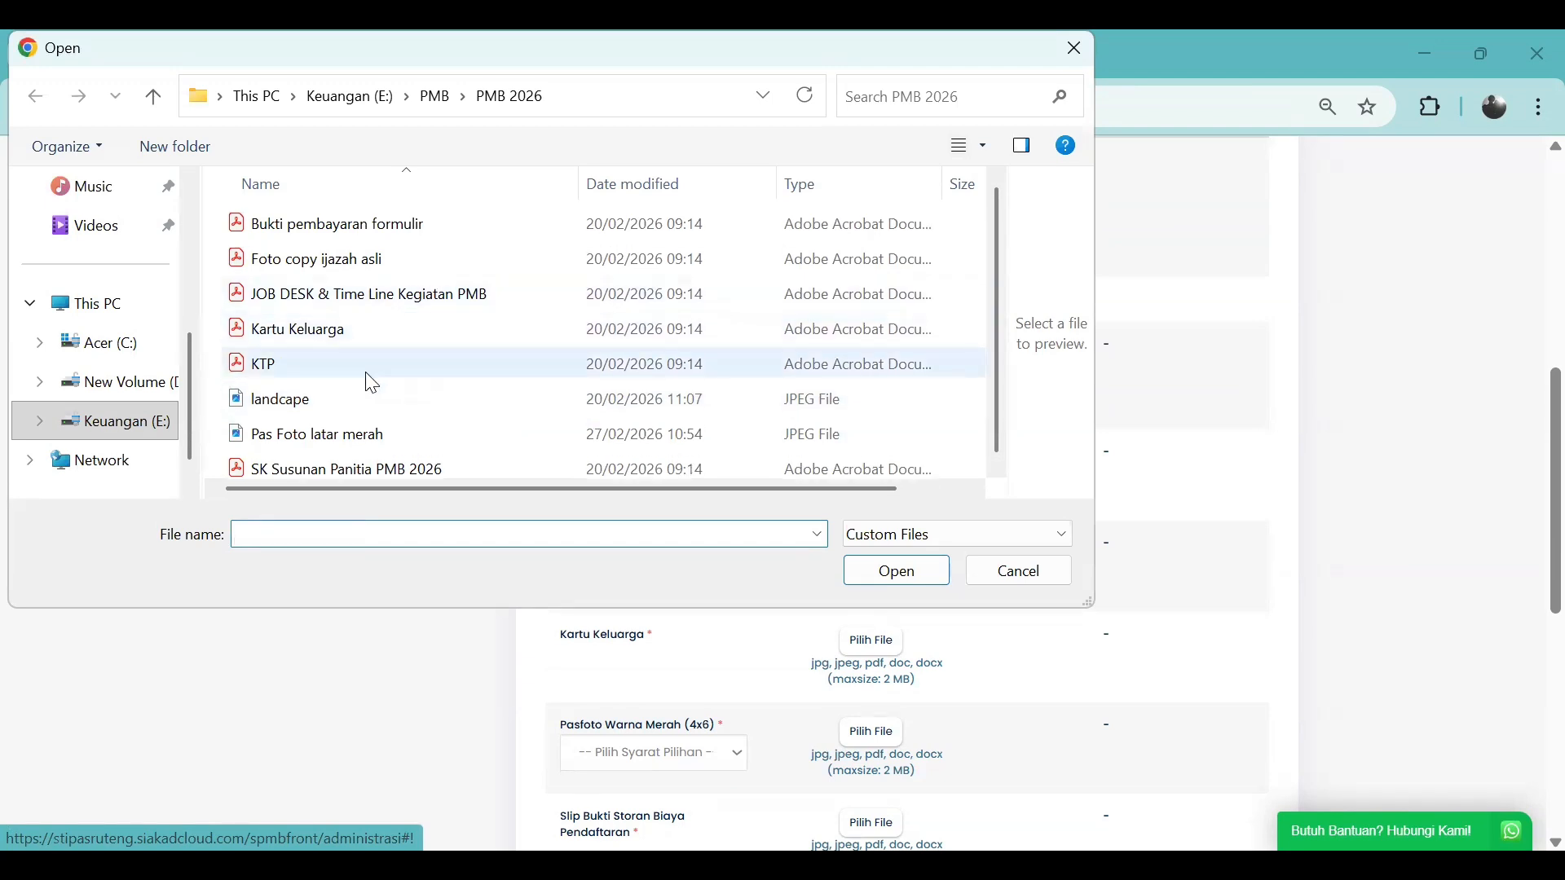
click(368, 261)
click(882, 568)
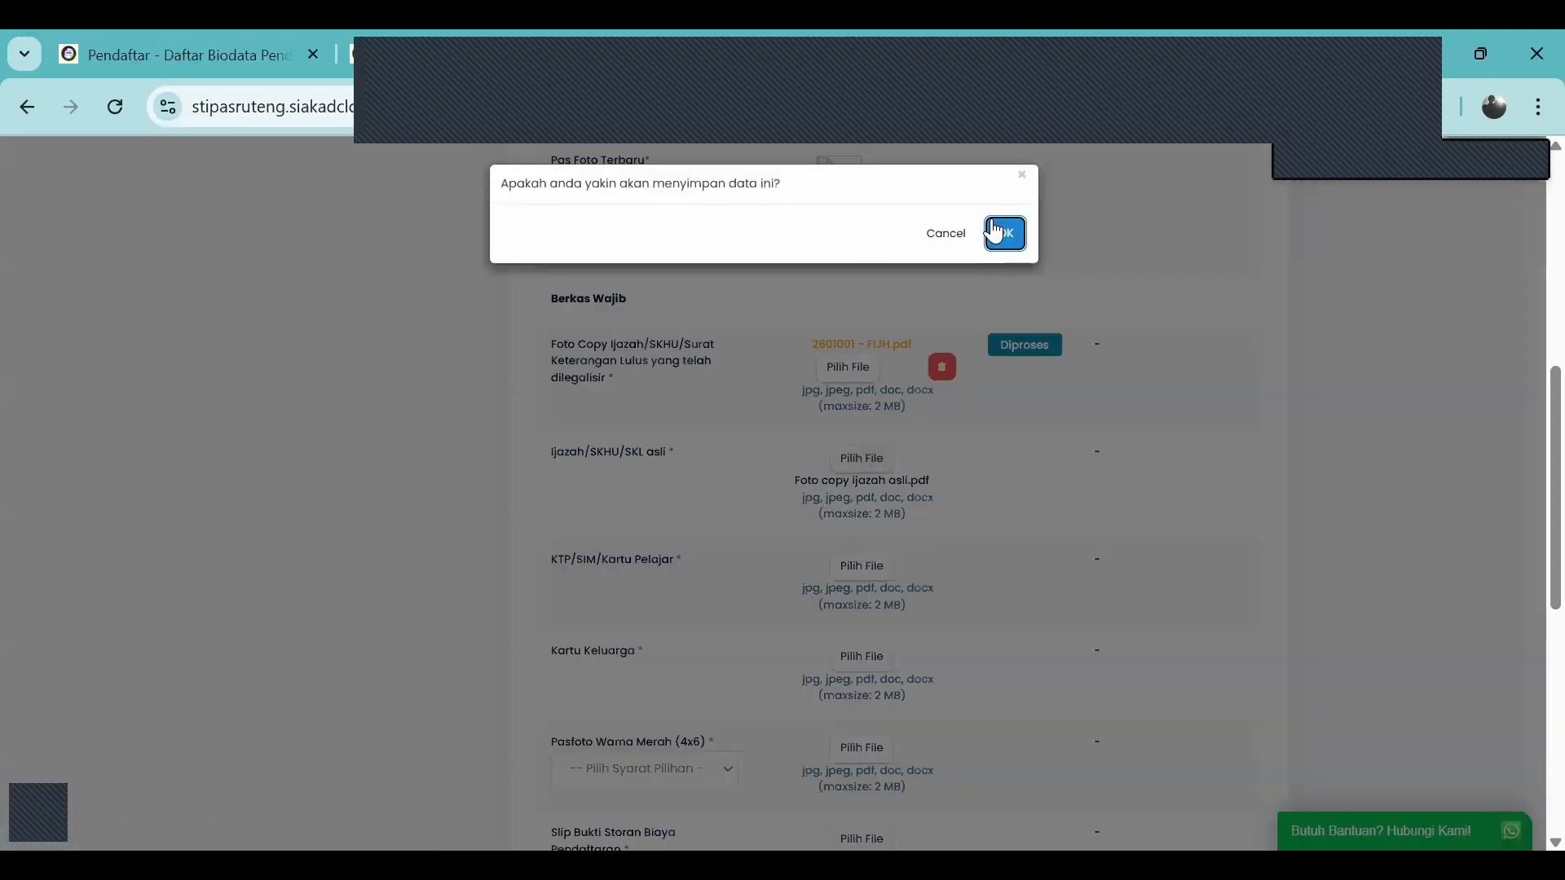
click(994, 233)
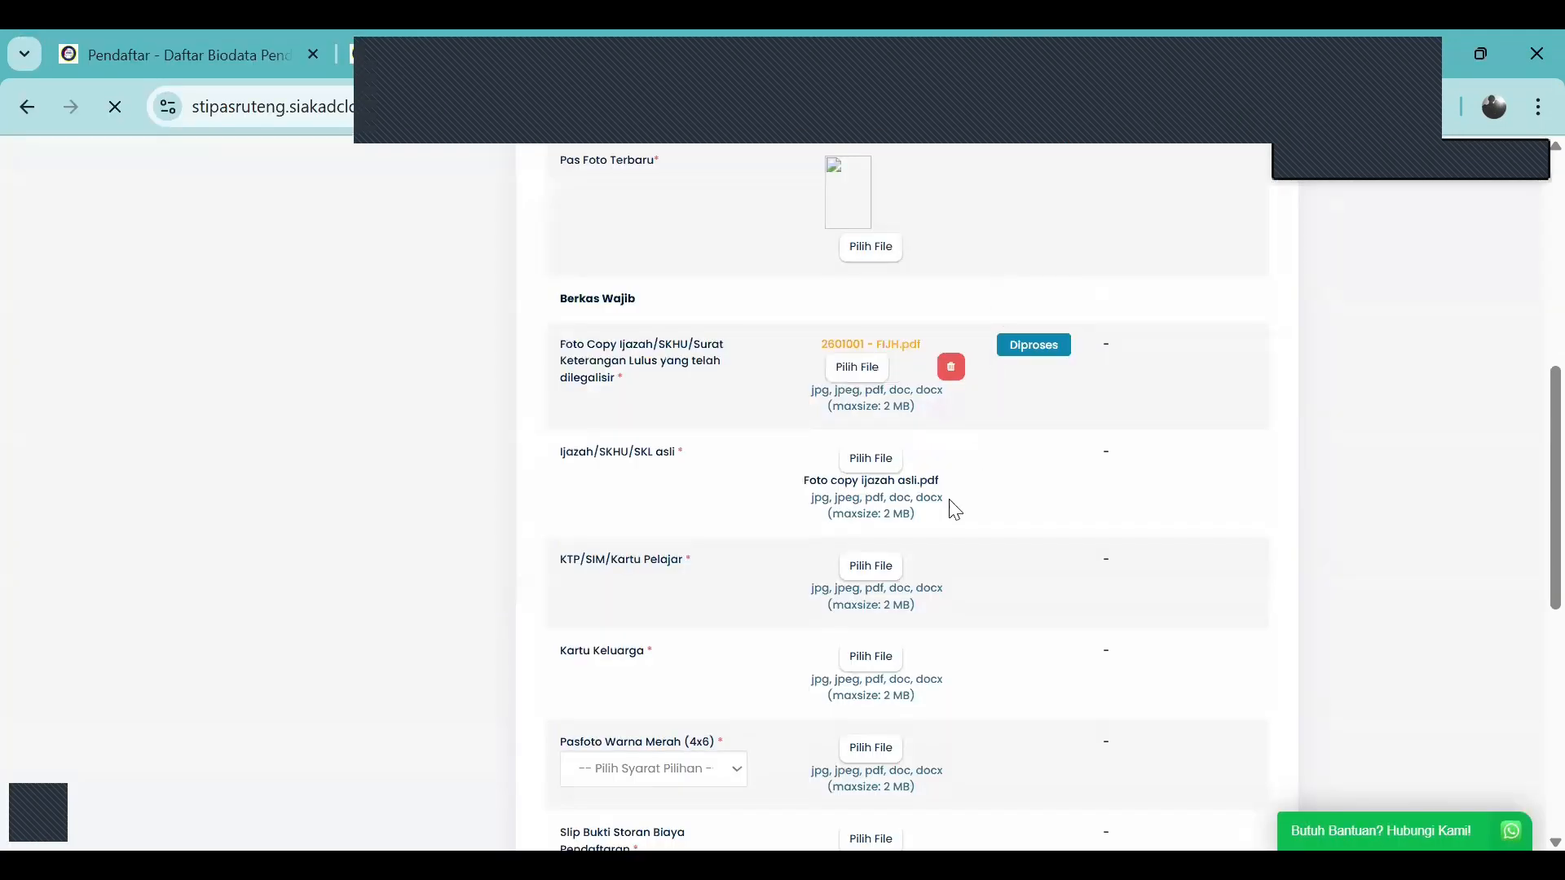
scroll(941, 516, down, 1)
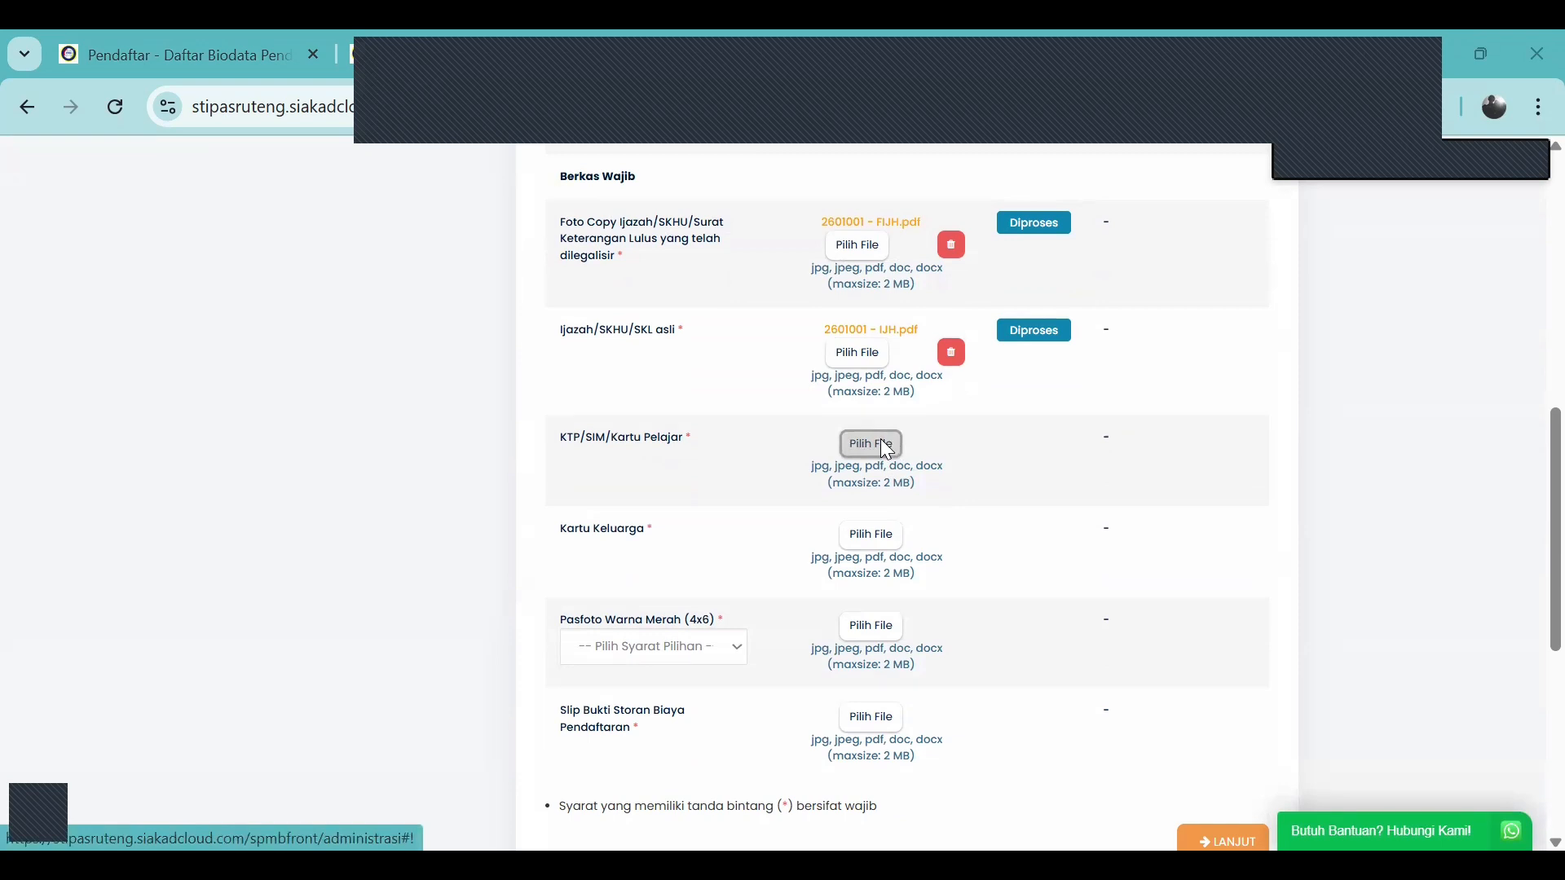
Upload KTP.pdf for the ID card requirement and confirm saving
click(886, 449)
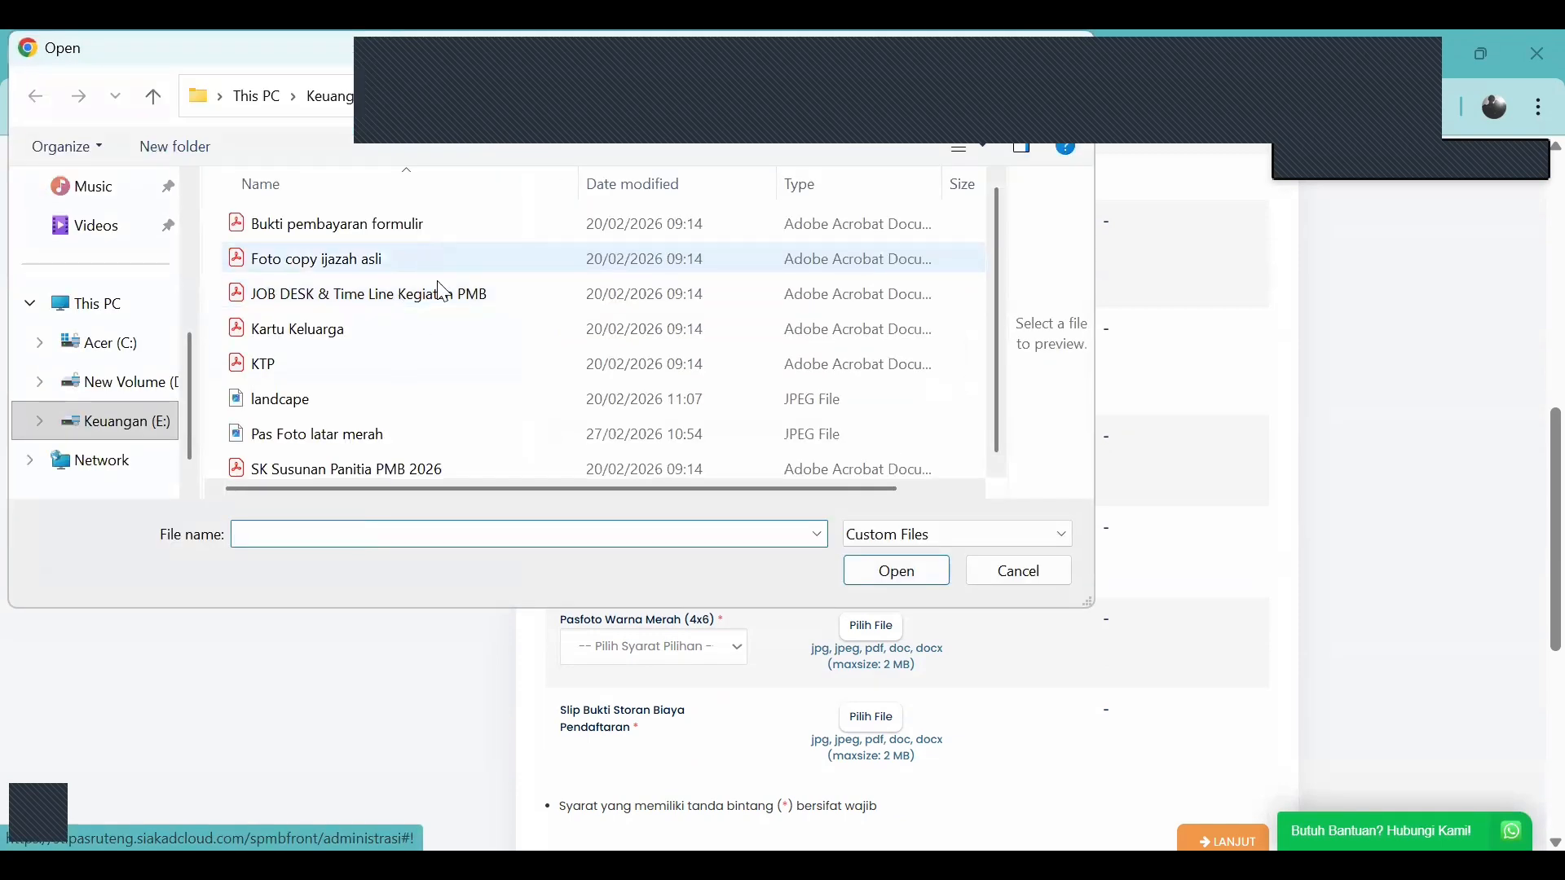
scroll(459, 350, down, 1)
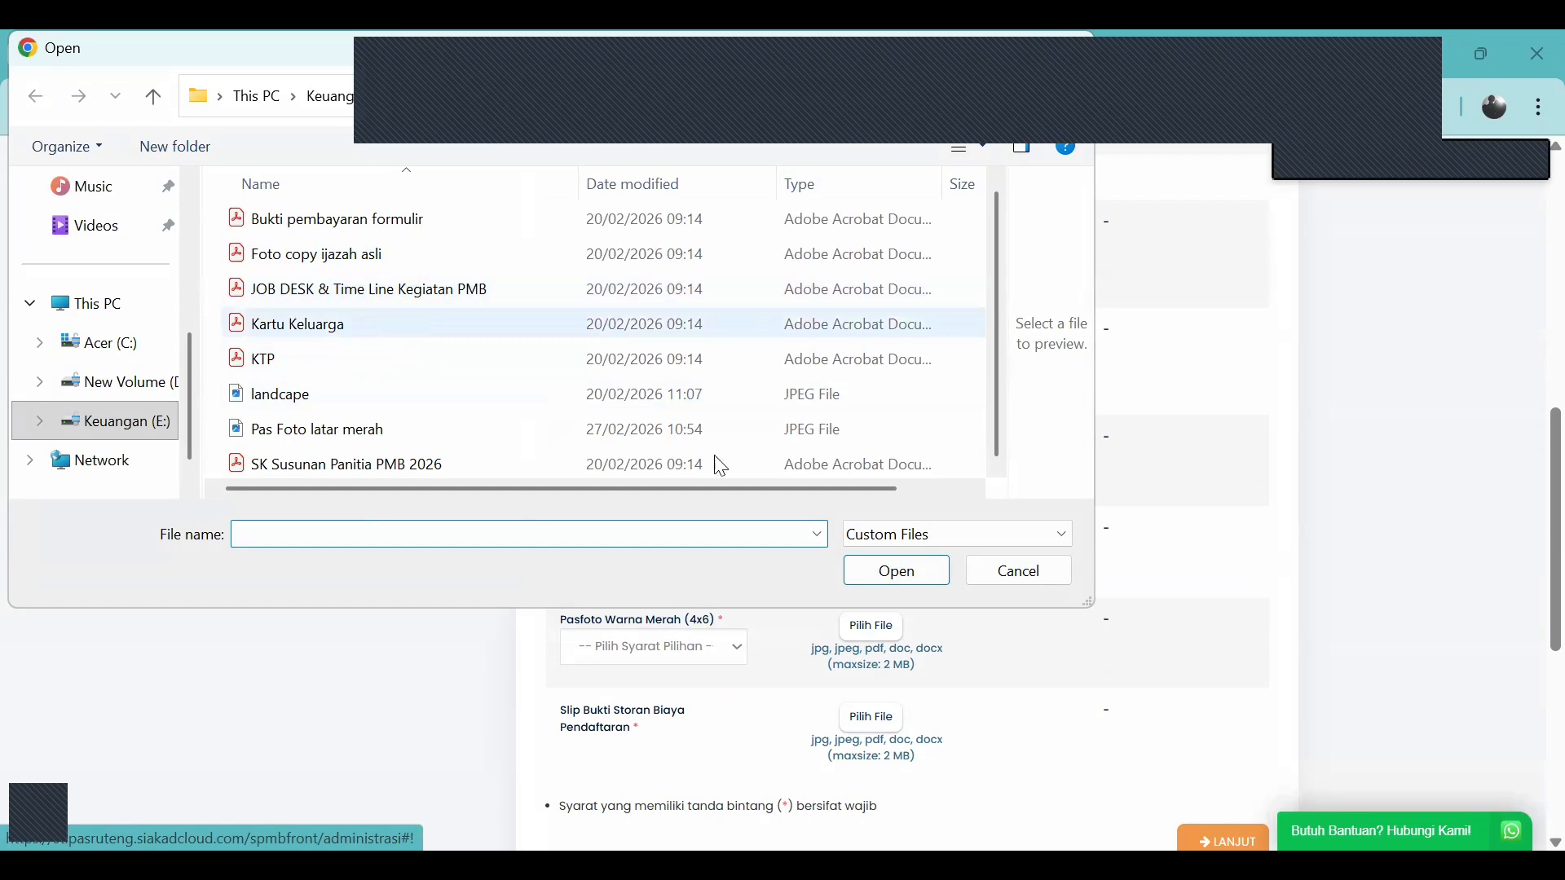
click(718, 360)
click(889, 577)
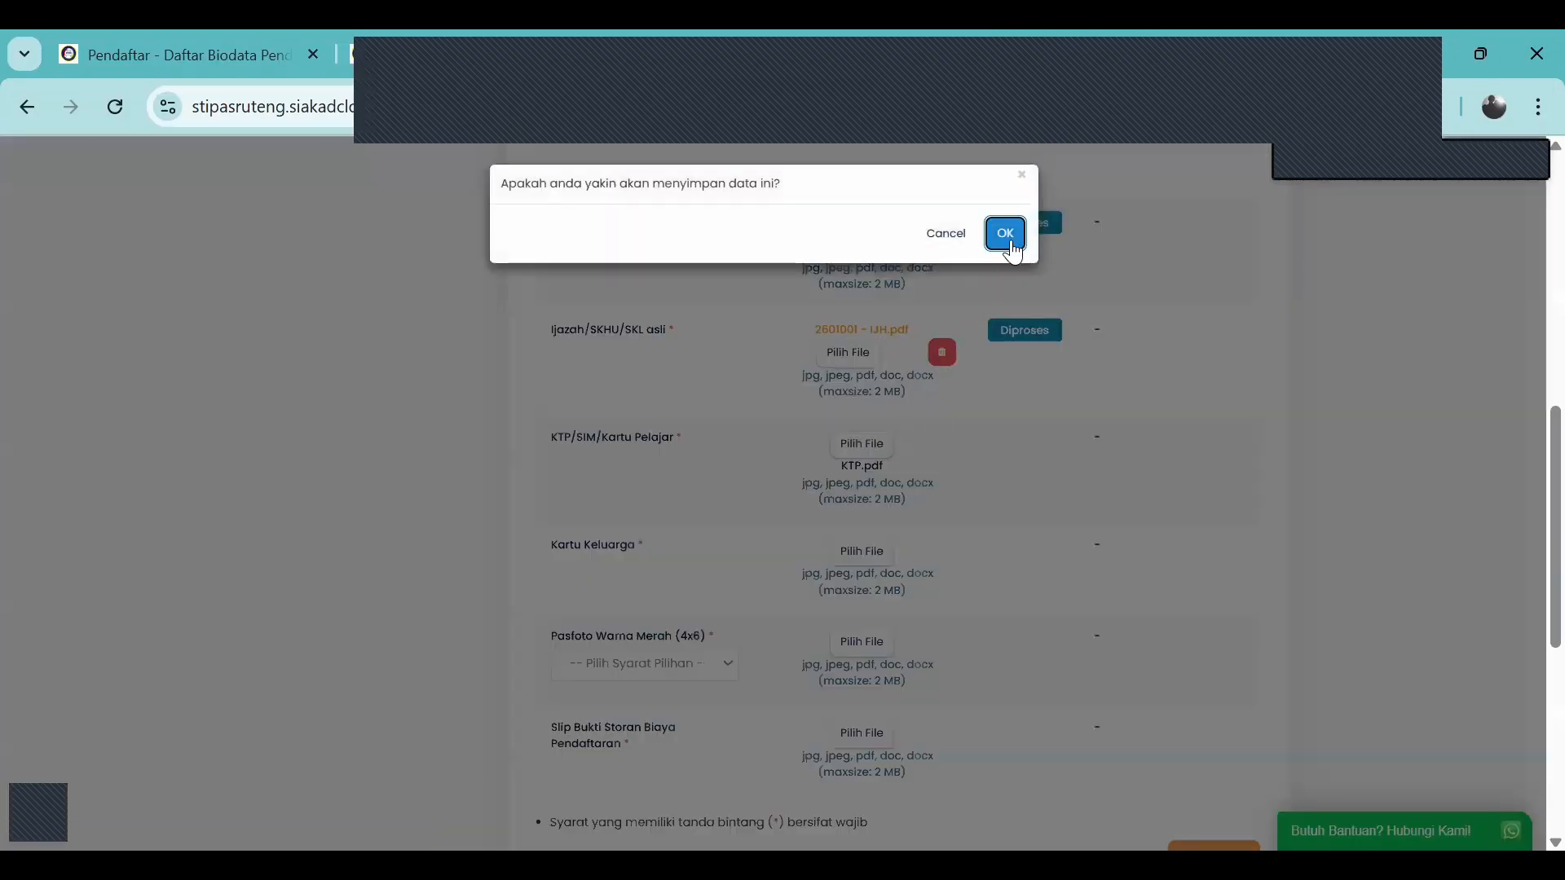
click(1007, 228)
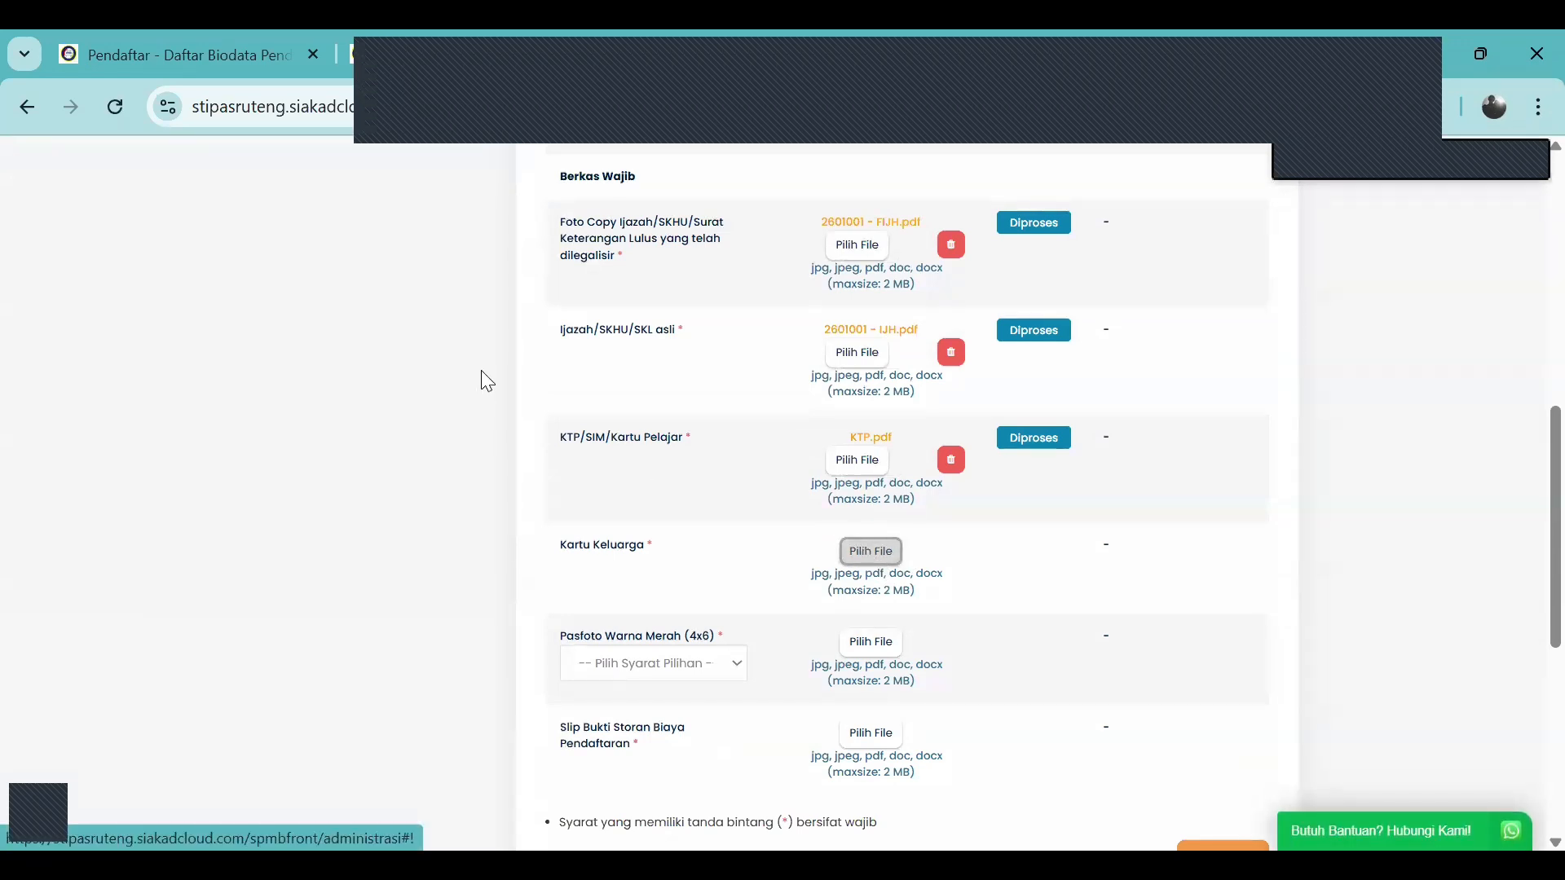
Upload Kartu Keluarga.pdf for the Kartu Keluarga requirement and confirm saving
click(867, 553)
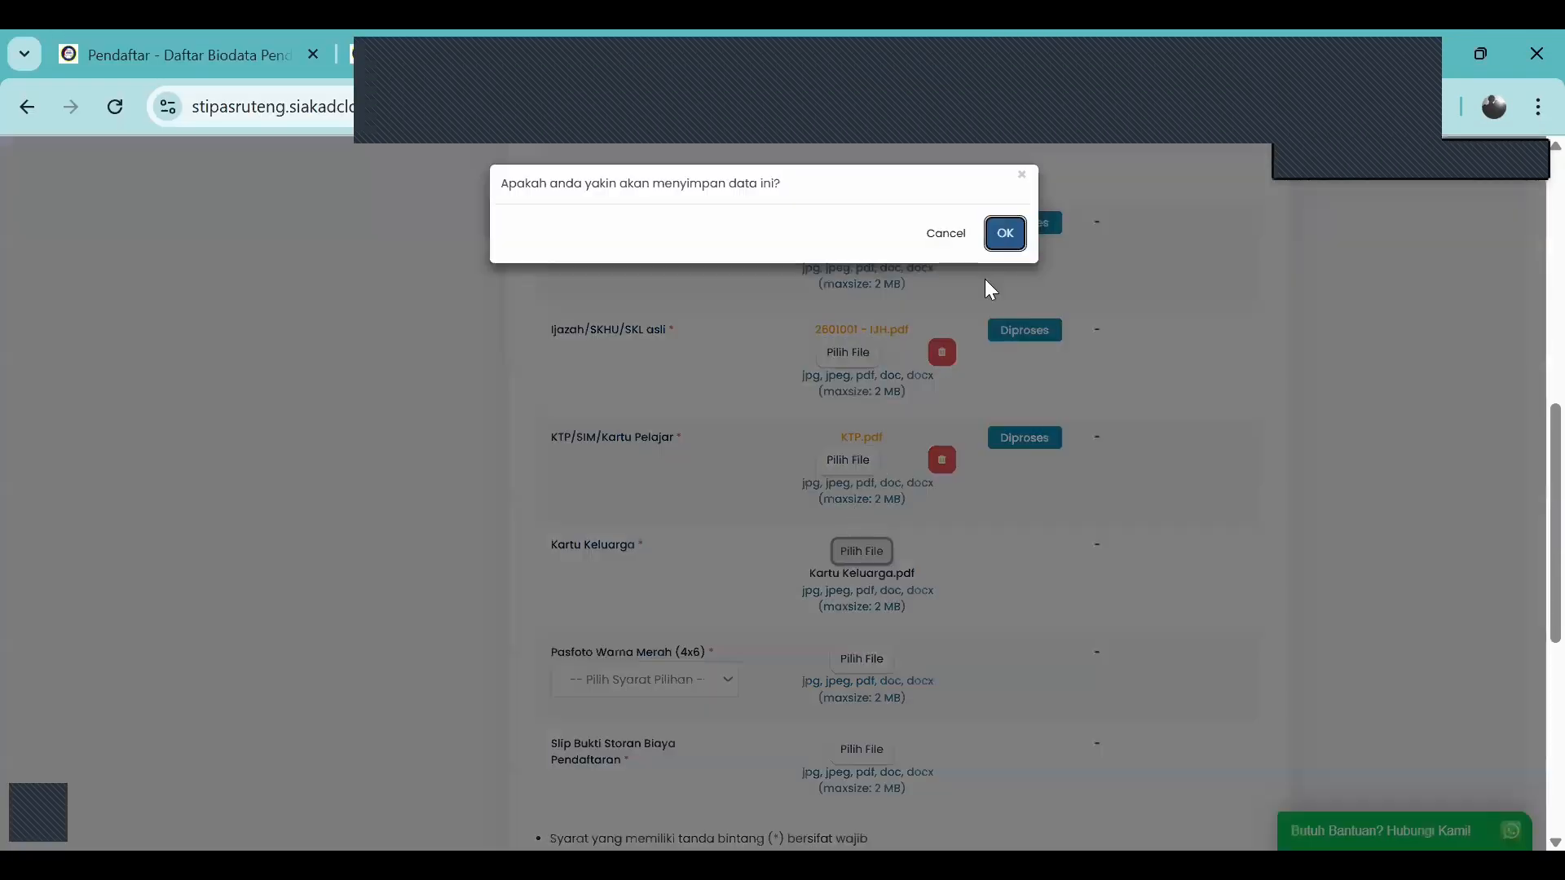
click(1004, 229)
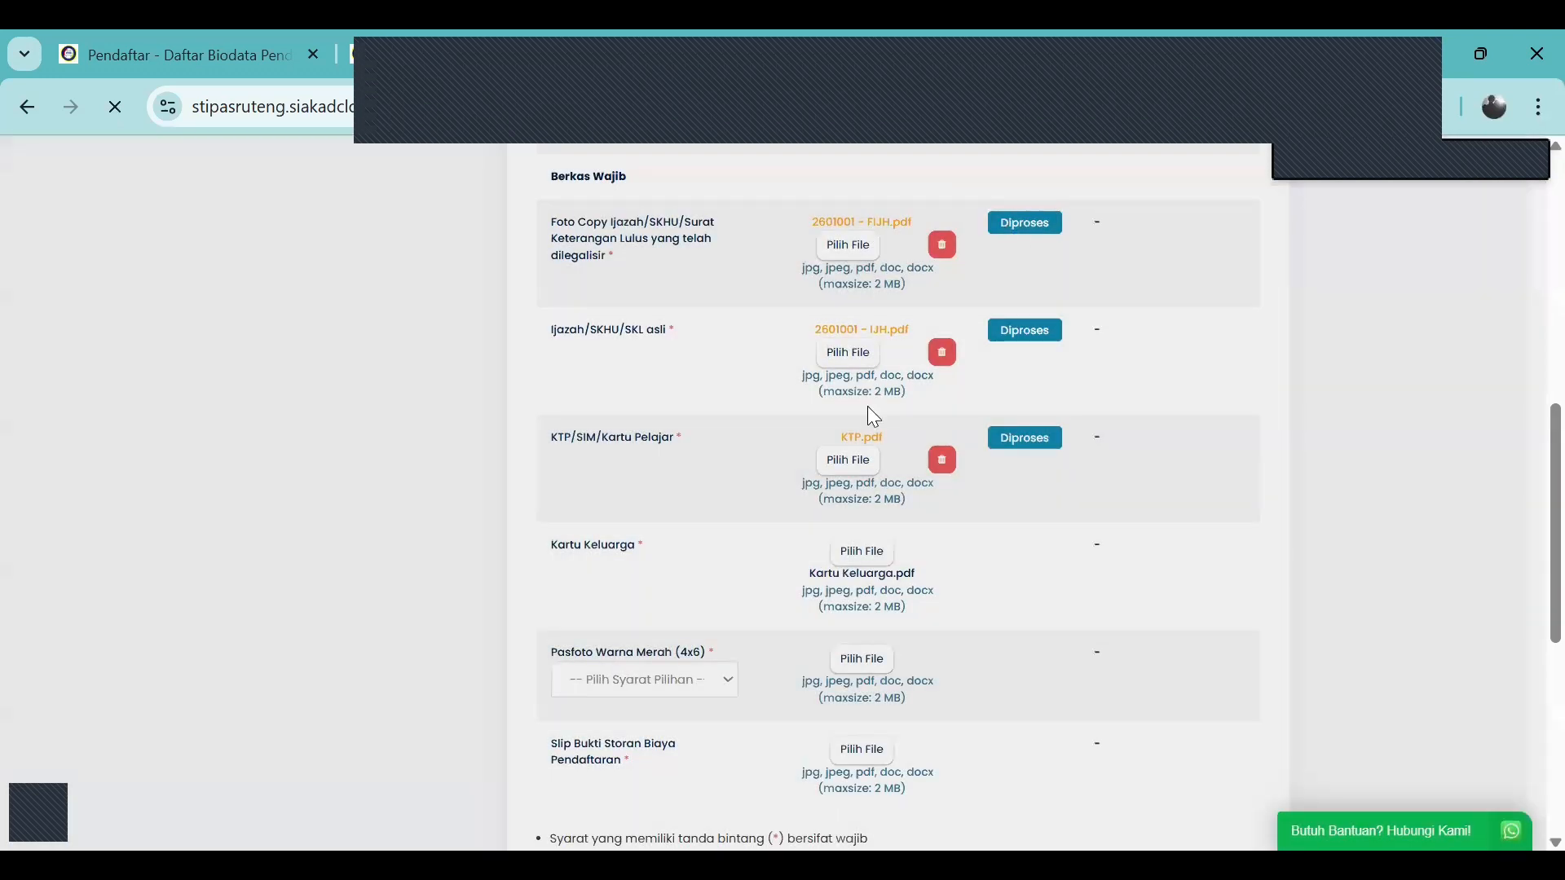
scroll(775, 615, down, 1)
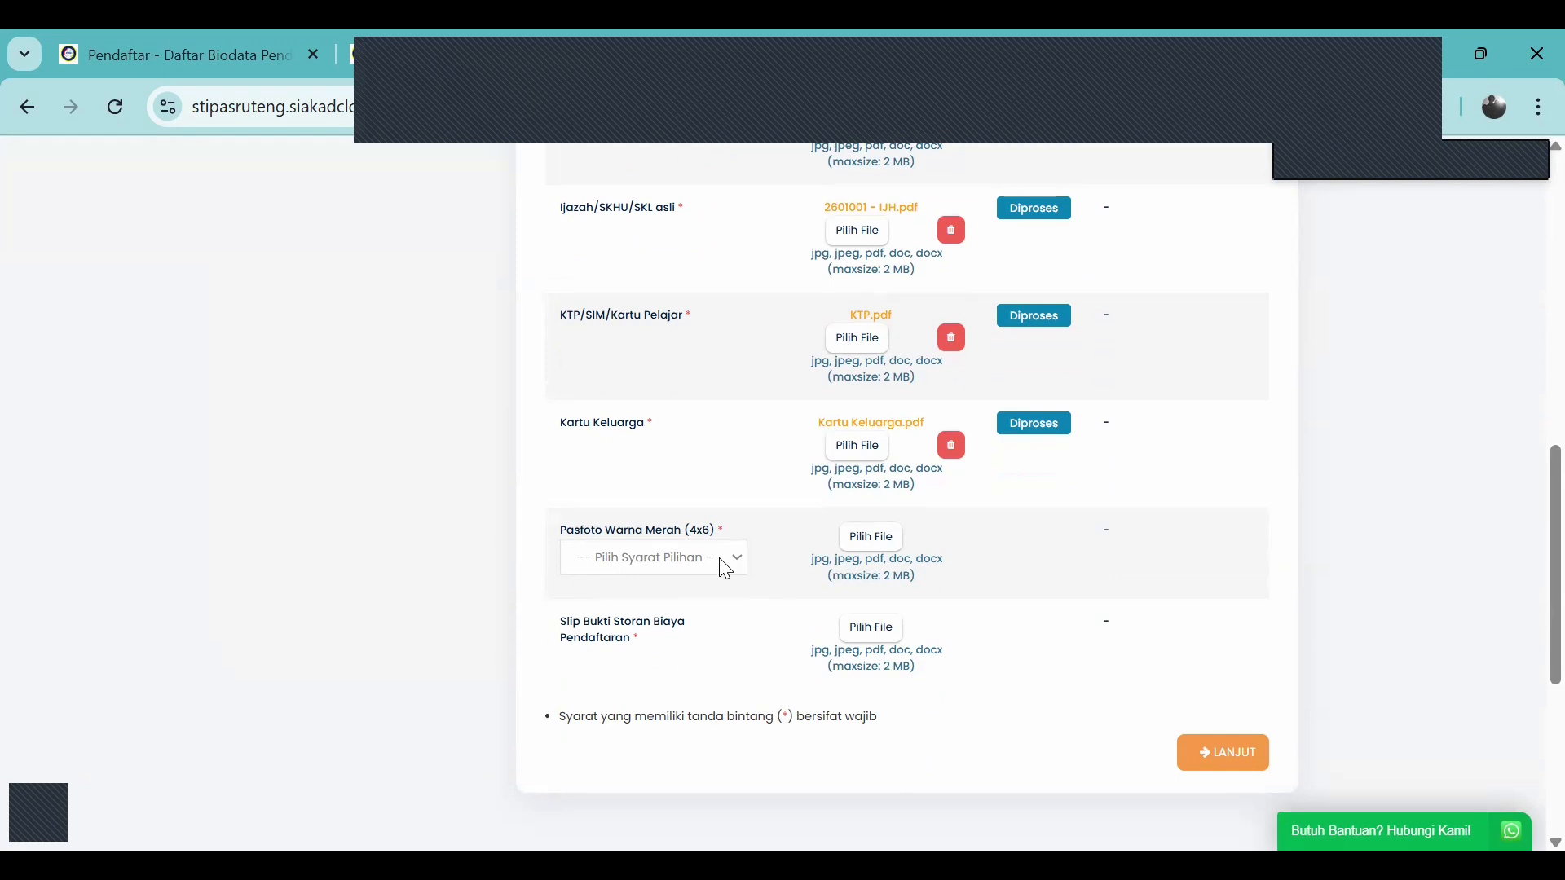
Choose Ukuran 4x6 cm Warna 1 Lembar and upload 'Pas Foto latar merah' for Pasfoto
click(723, 563)
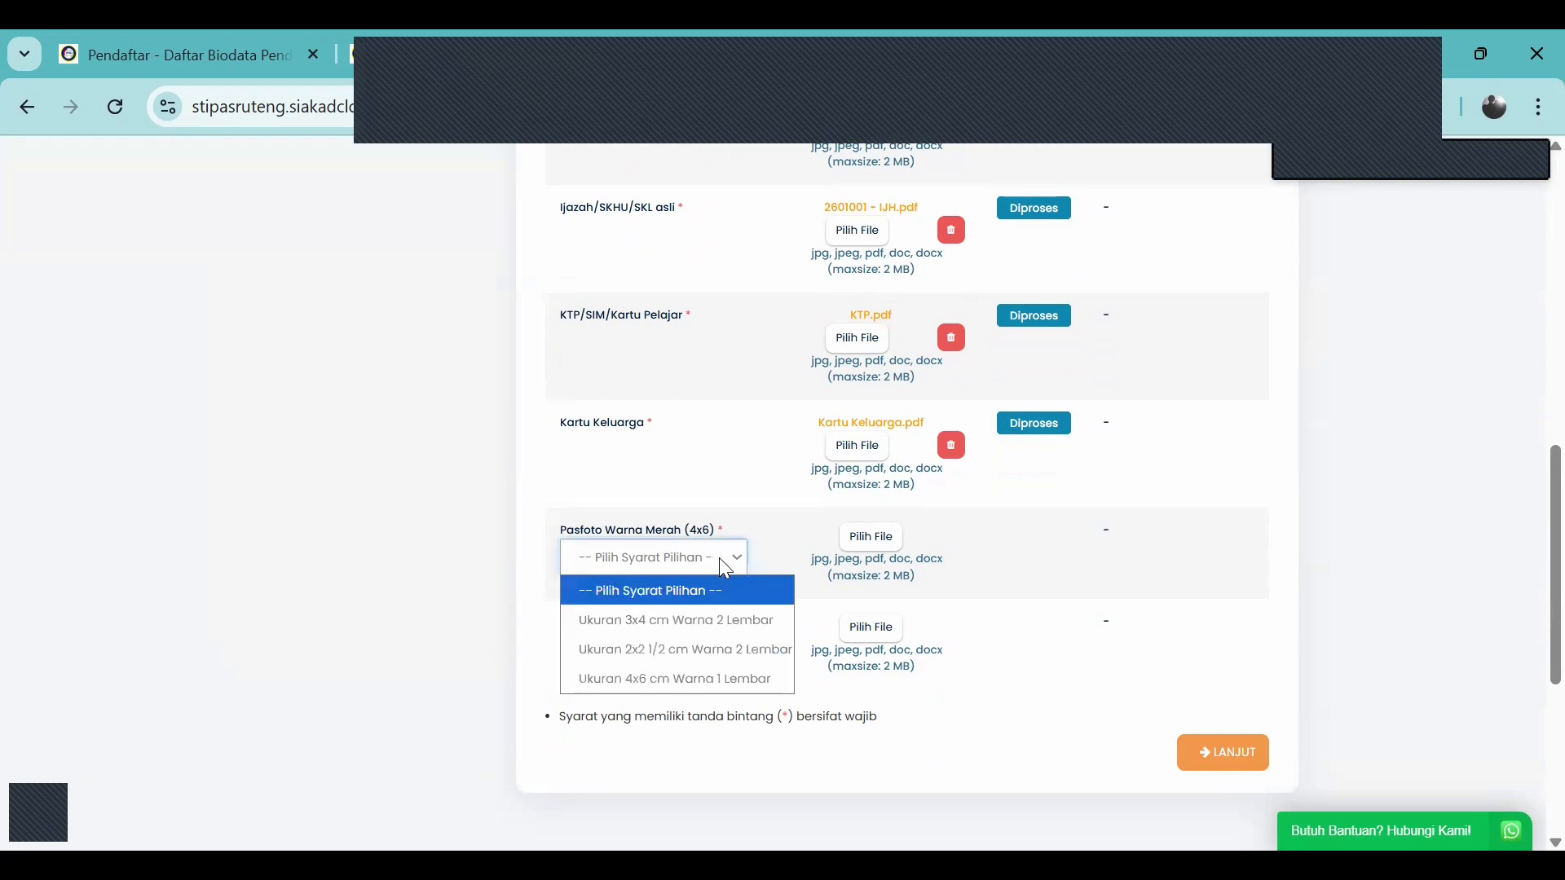
click(747, 678)
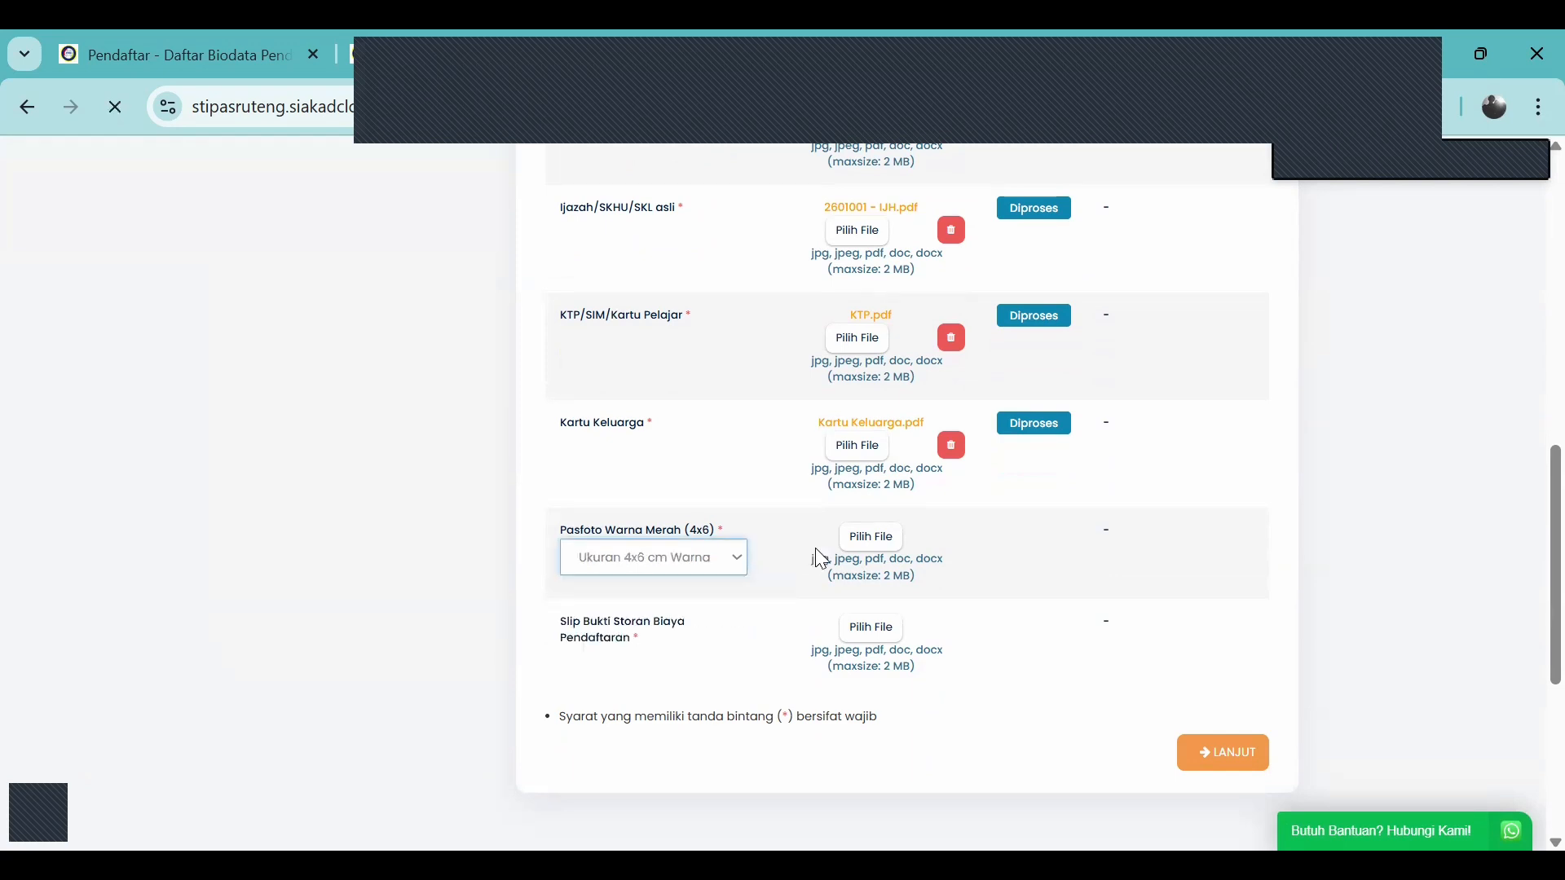
click(885, 538)
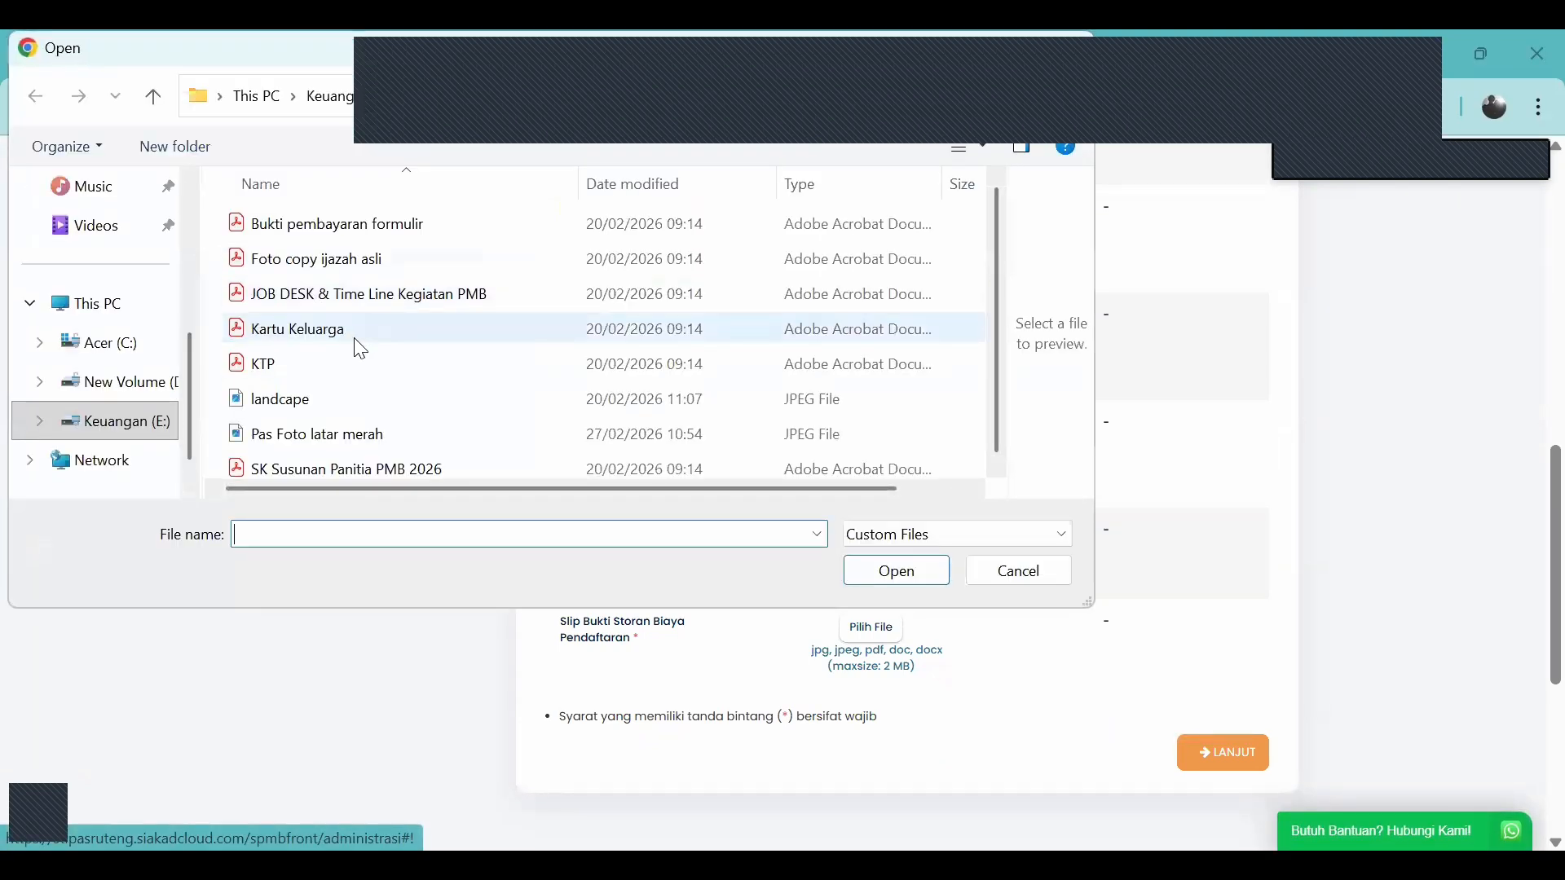
click(374, 431)
click(894, 570)
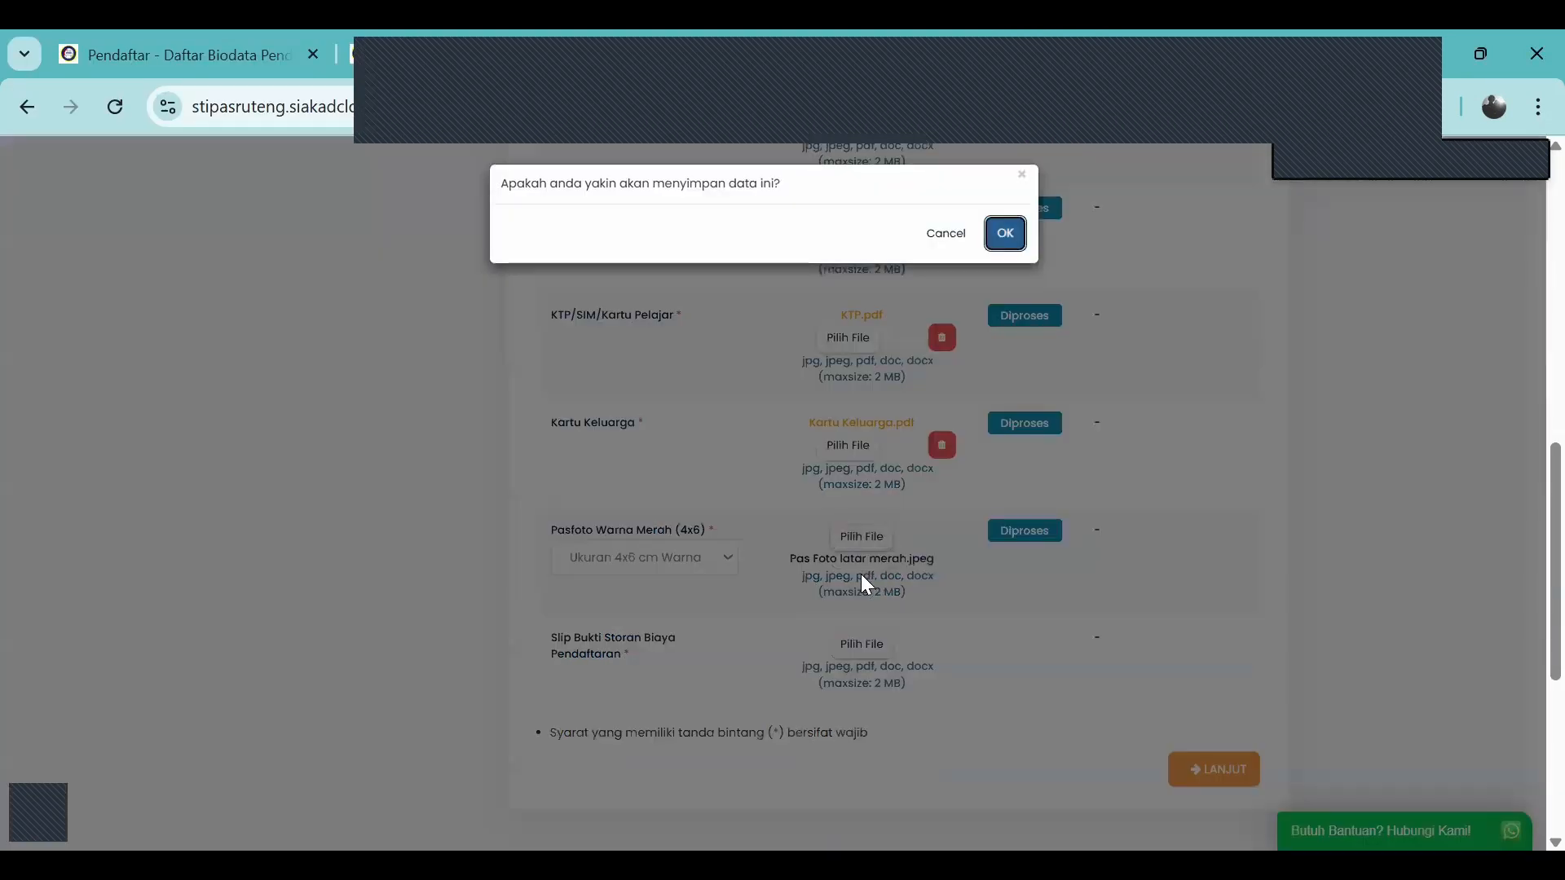
click(1005, 233)
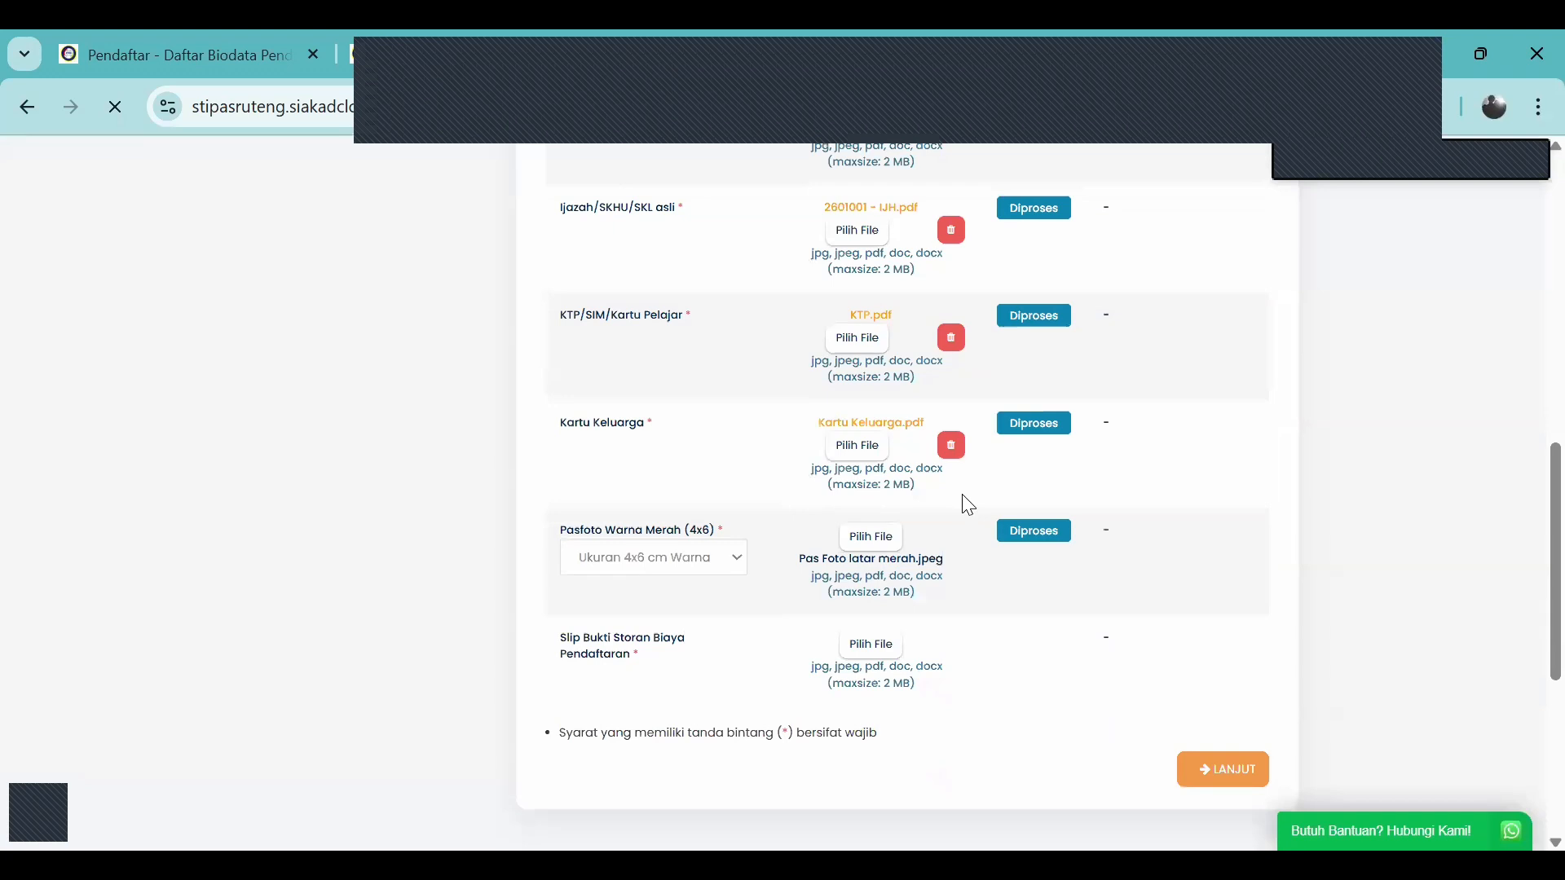
scroll(962, 494, down, 9)
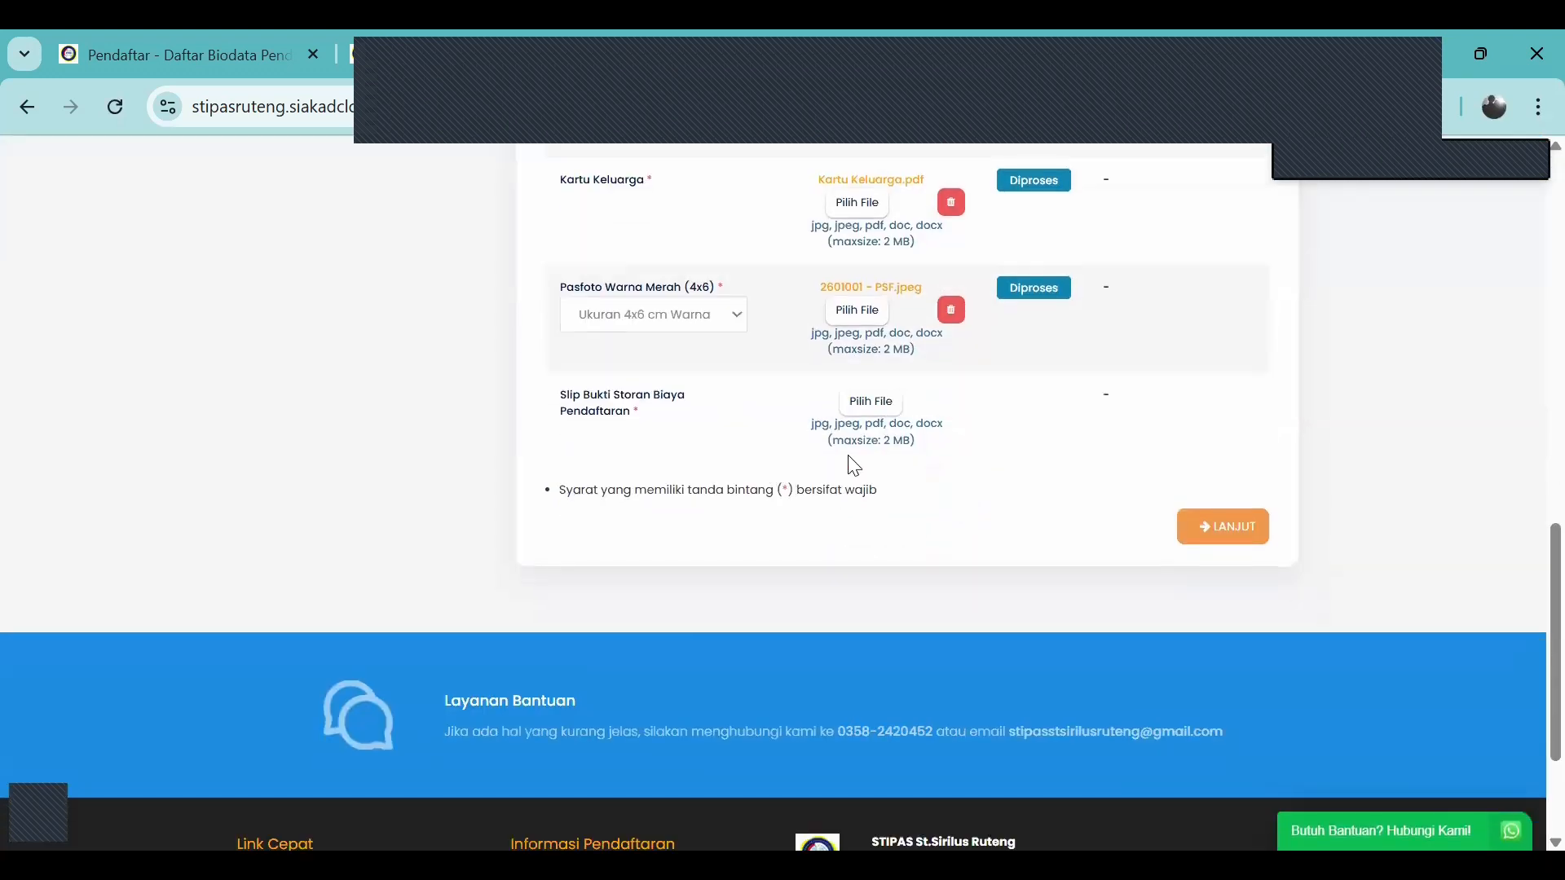
Upload 'Bukti pembayaran formulir.pdf' as the Slip Bukti Storan, then continue to Pengumpulan Data
click(887, 417)
click(871, 401)
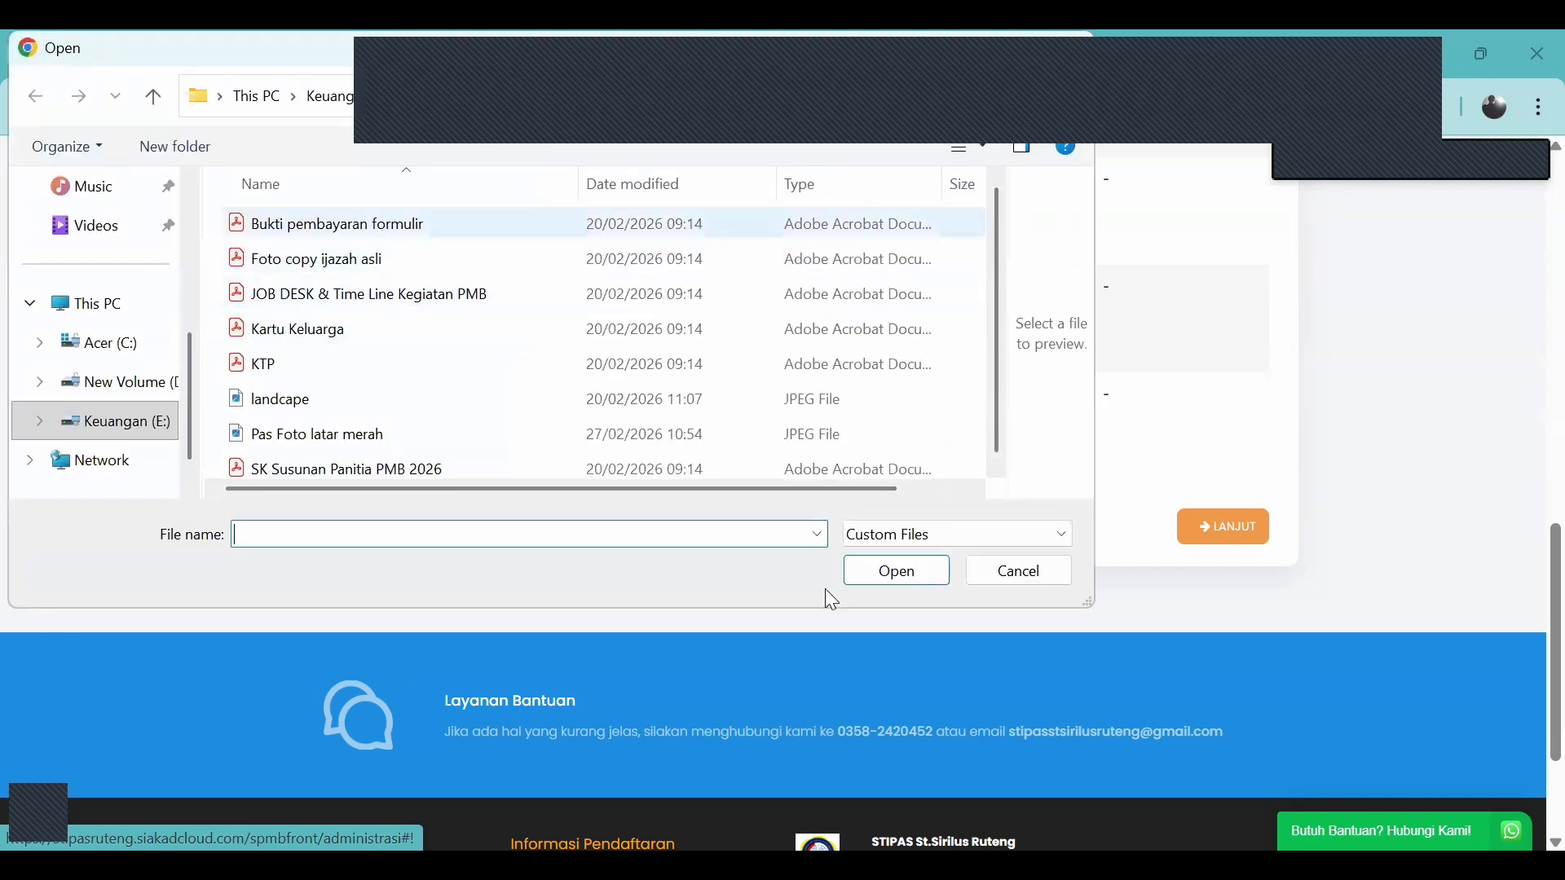
click(908, 571)
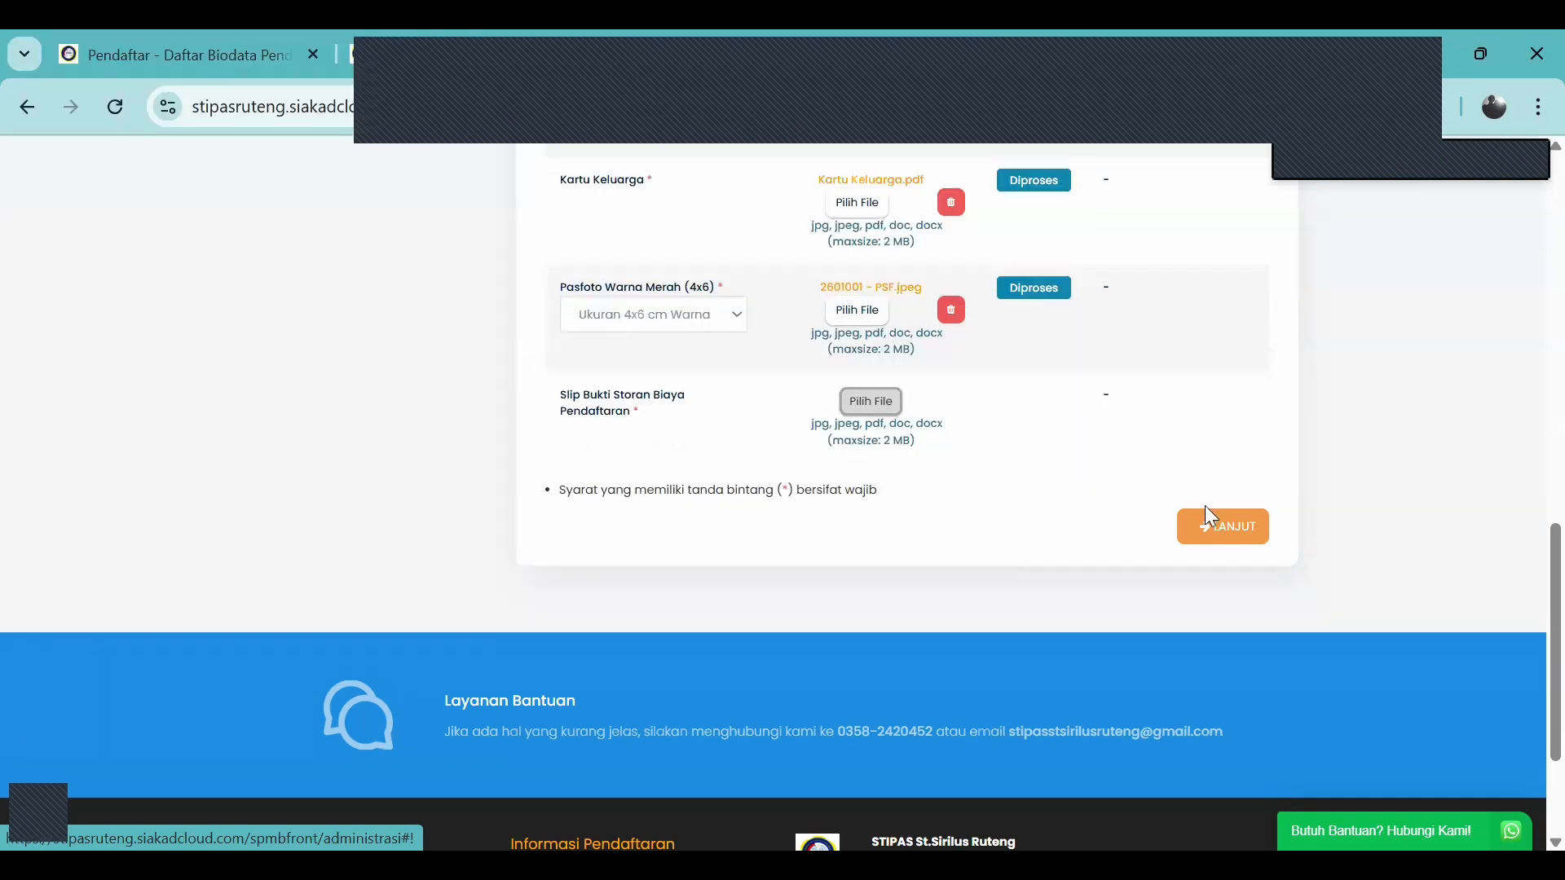
click(1223, 516)
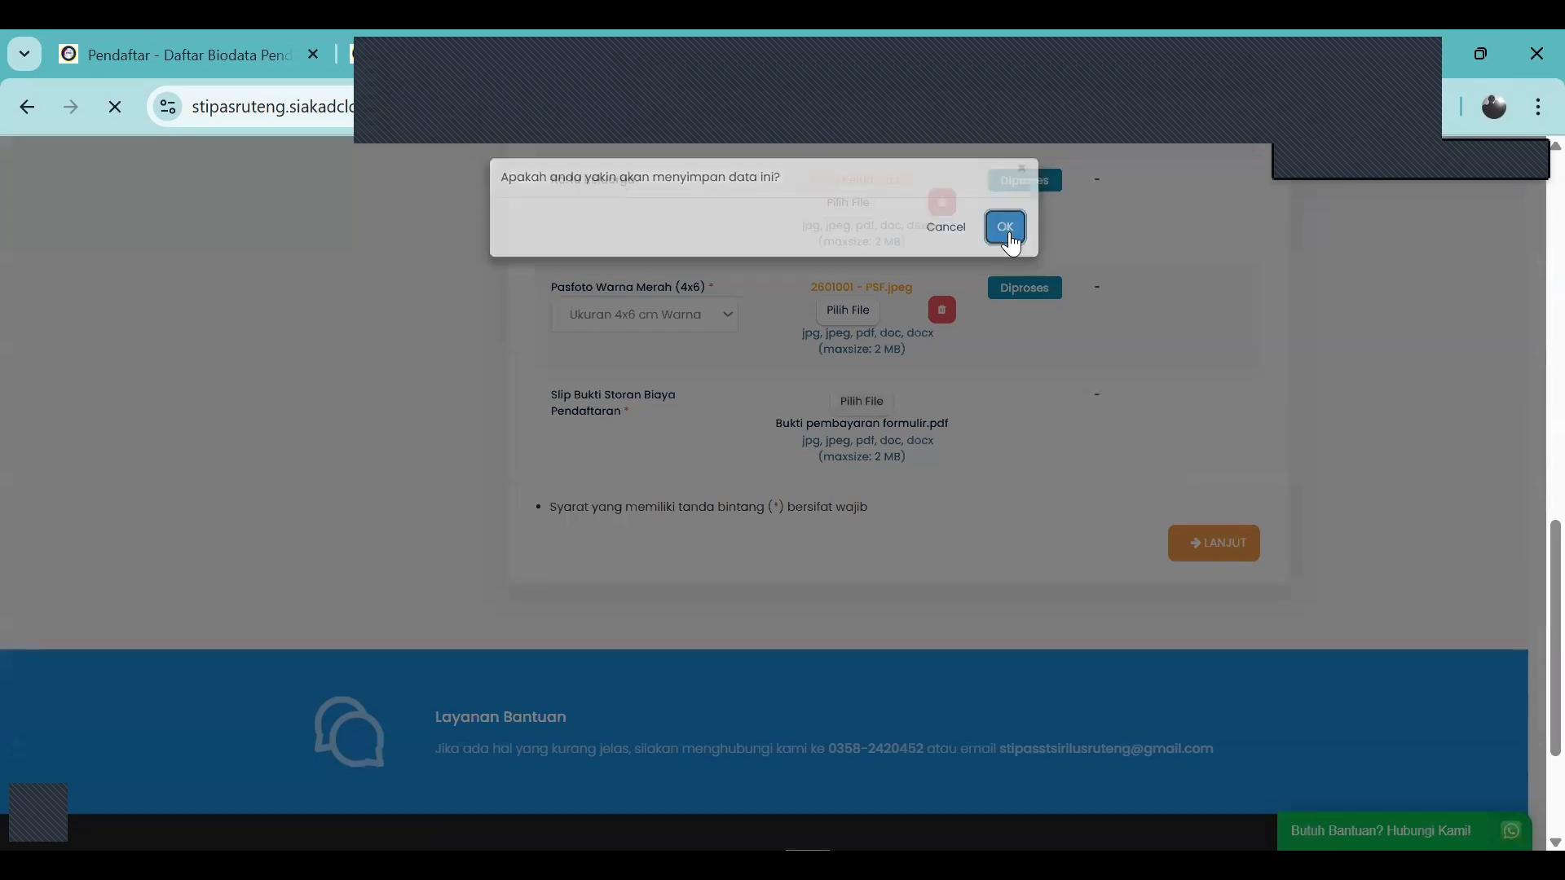
click(1011, 227)
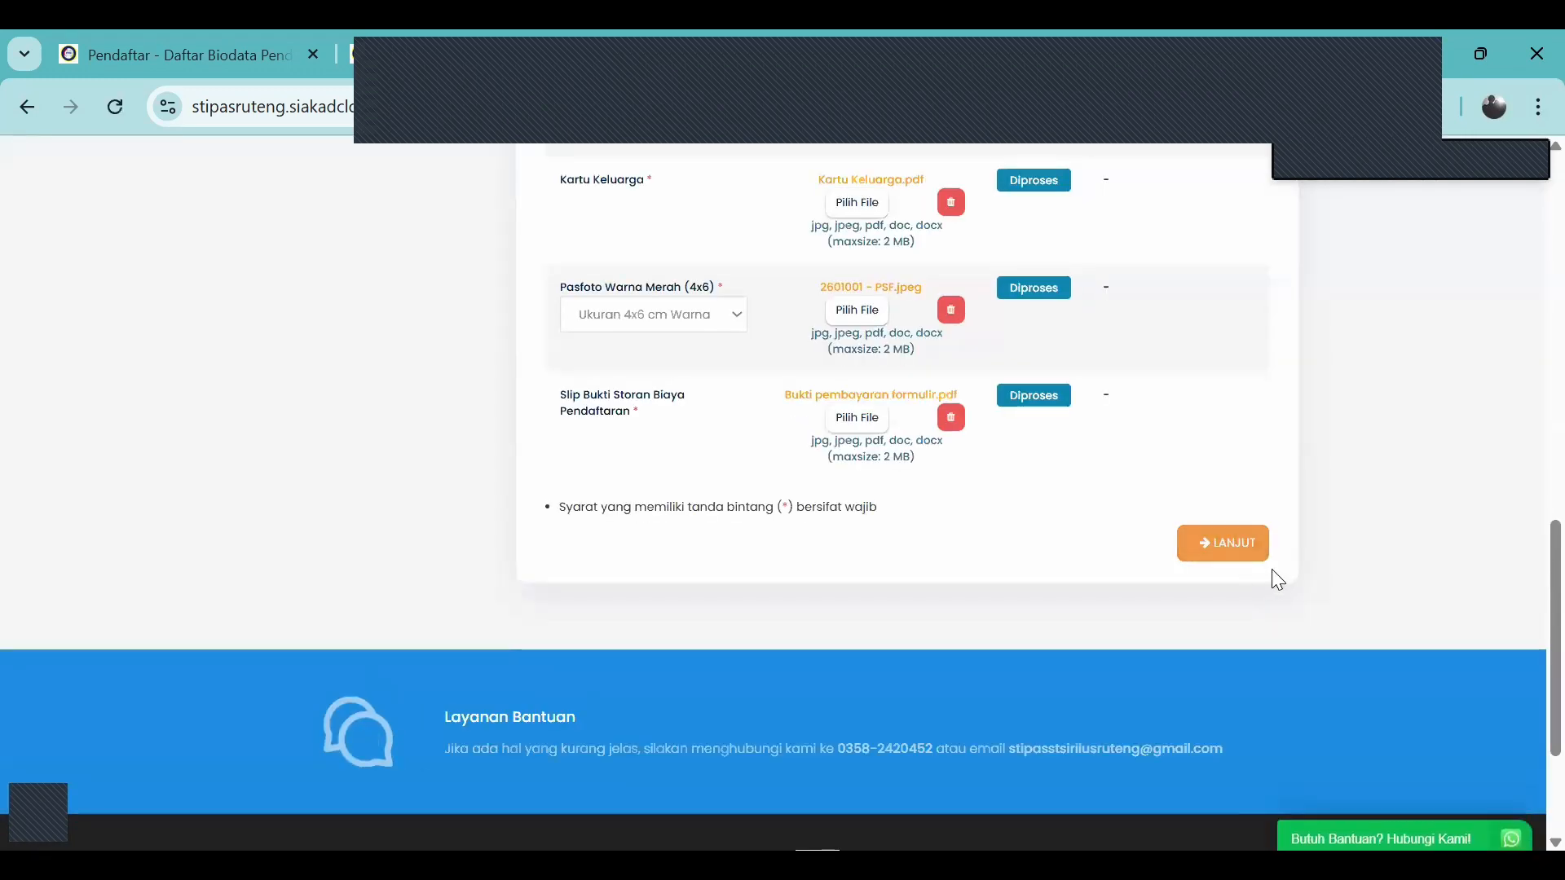
click(1248, 558)
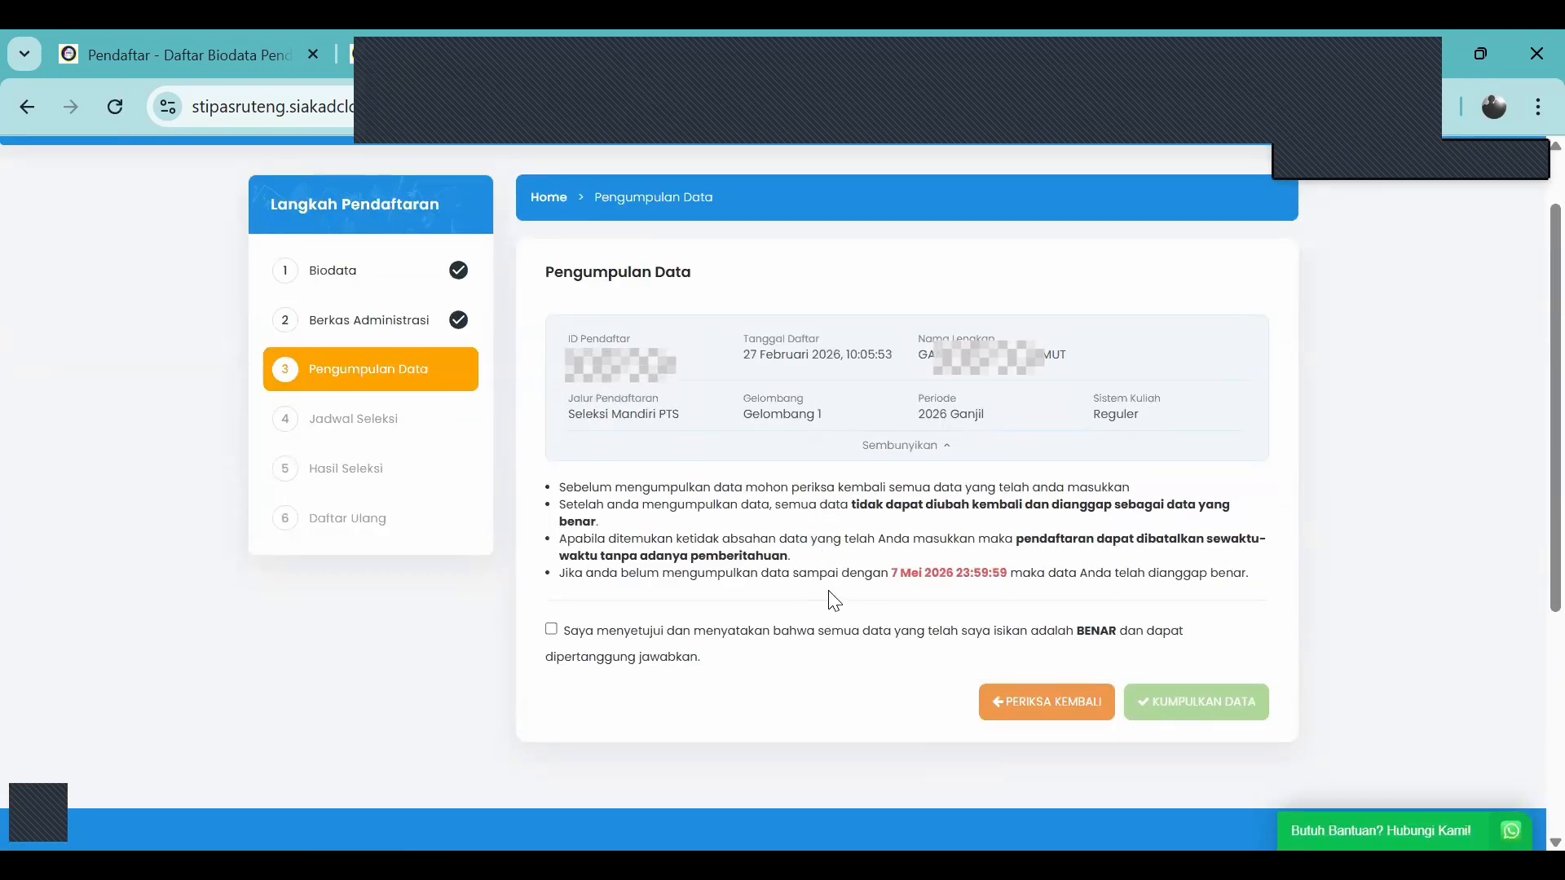
Review the data, tick the correctness agreement, and confirm KUMPULKAN DATA submission
scroll(833, 601, down, 2)
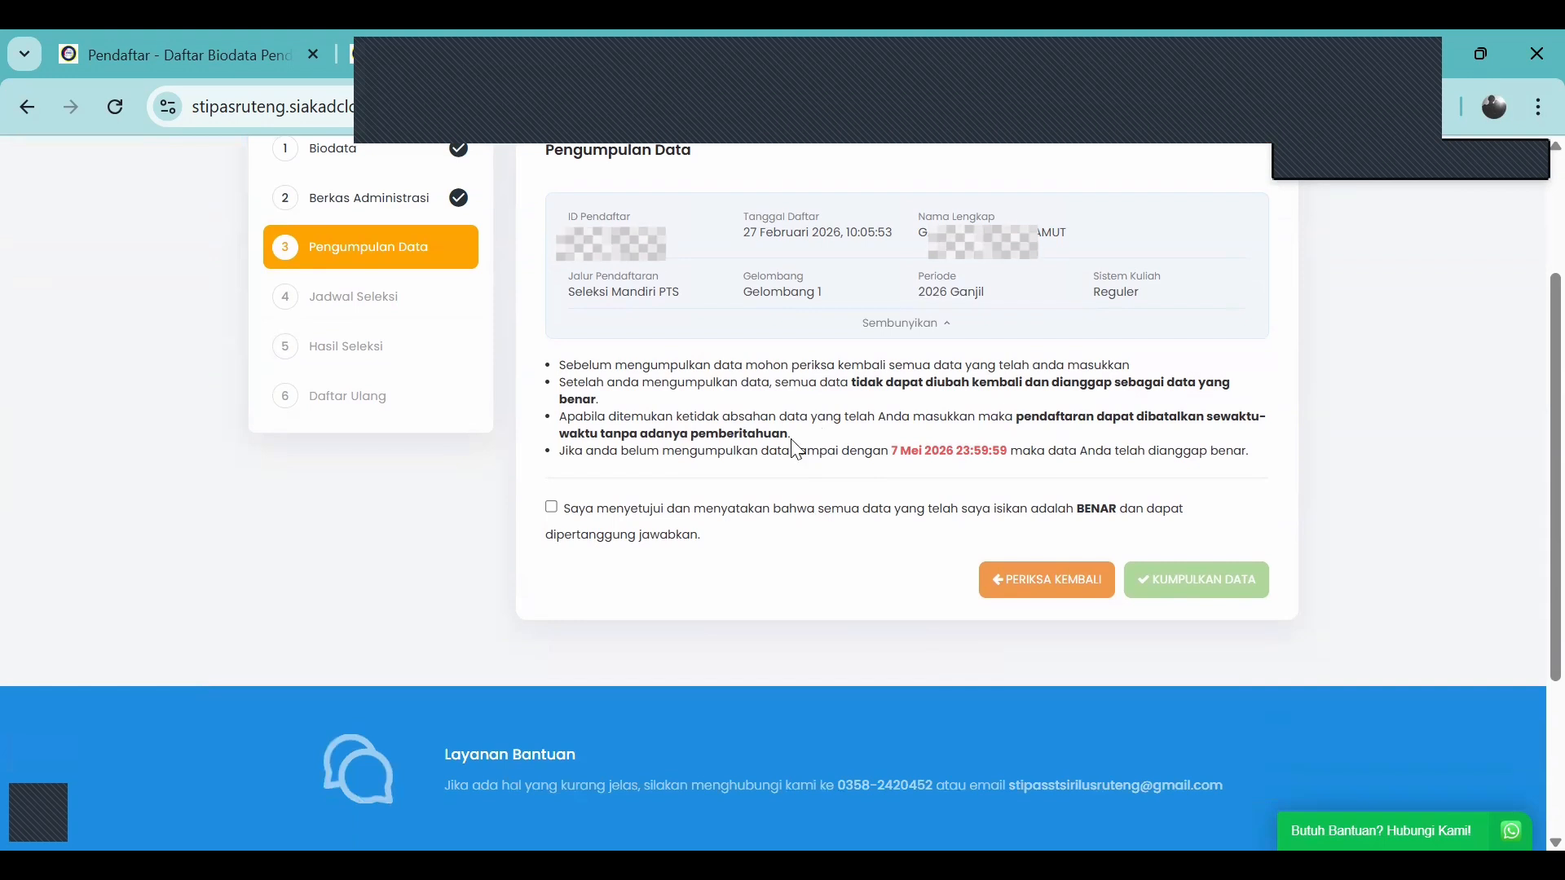
scroll(788, 456, up, 2)
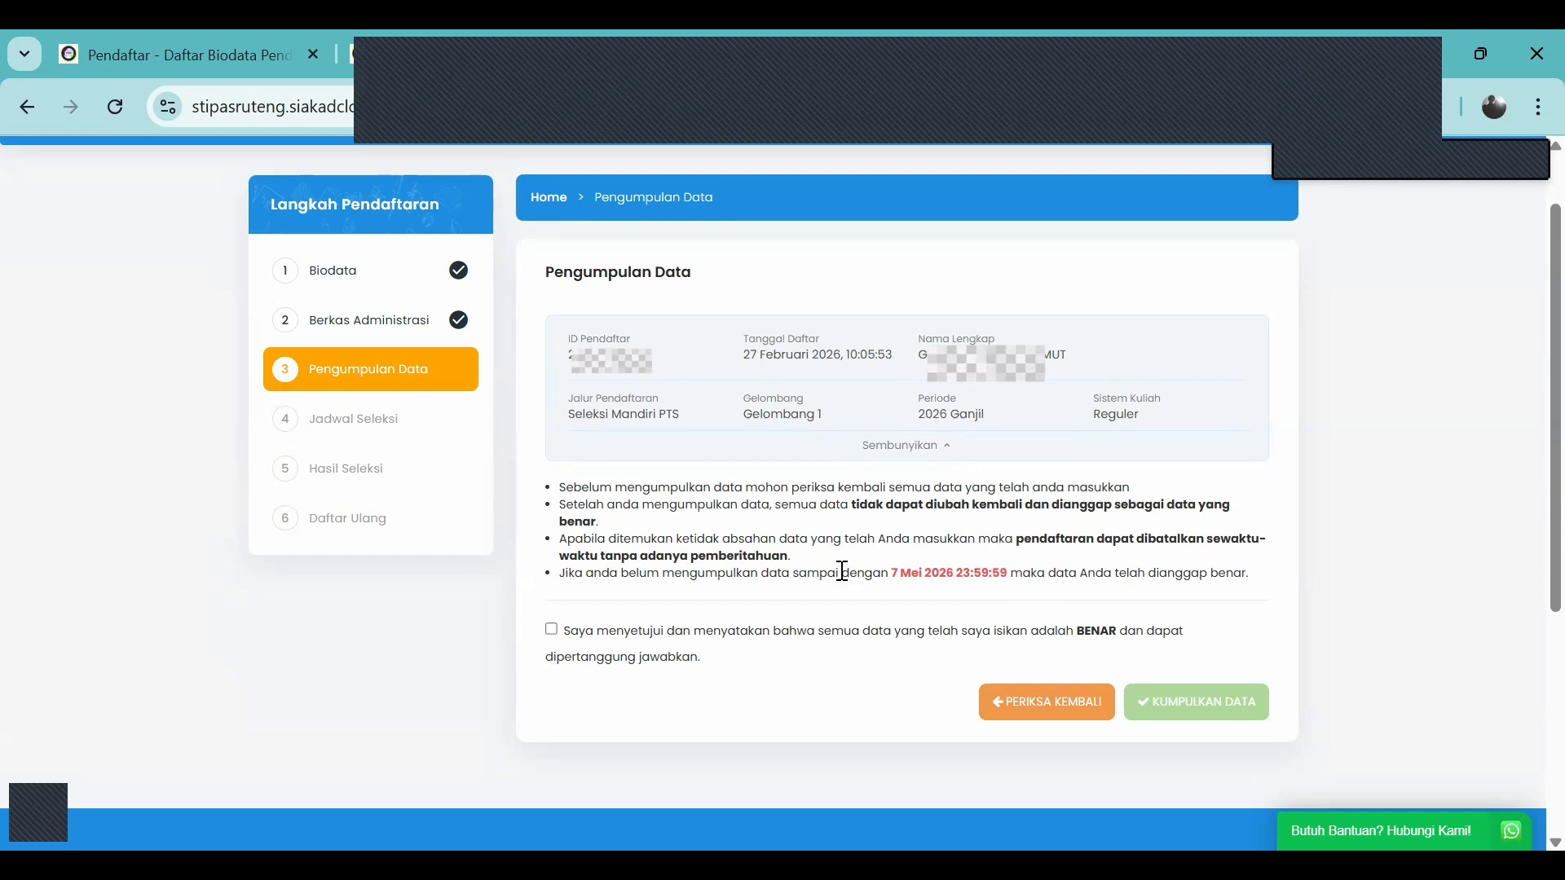
scroll(858, 556, down, 2)
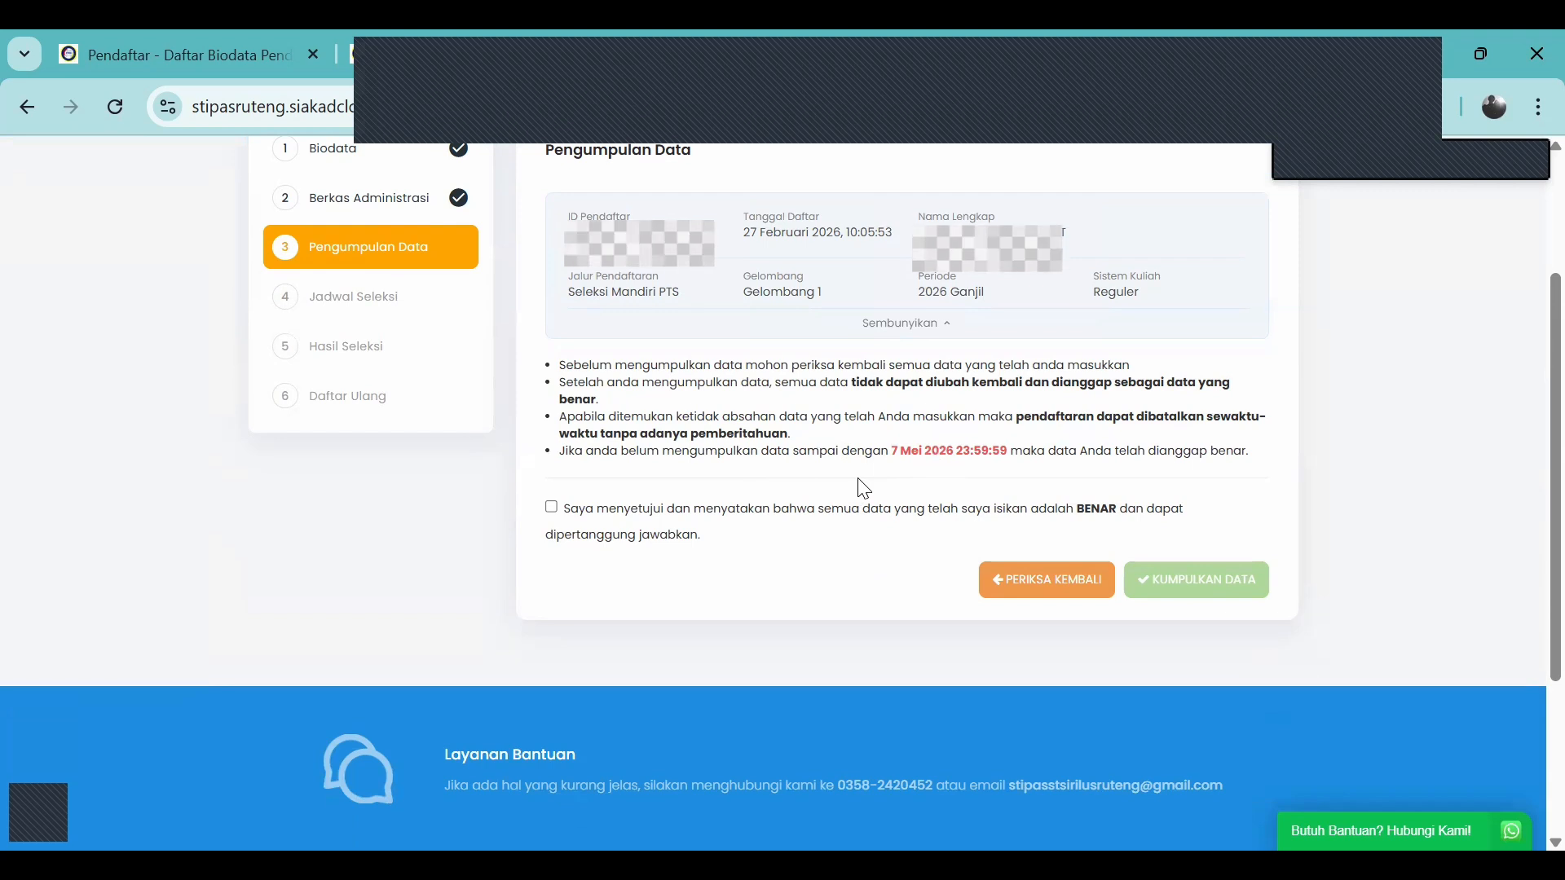
scroll(890, 481, up, 1)
scroll(896, 482, down, 1)
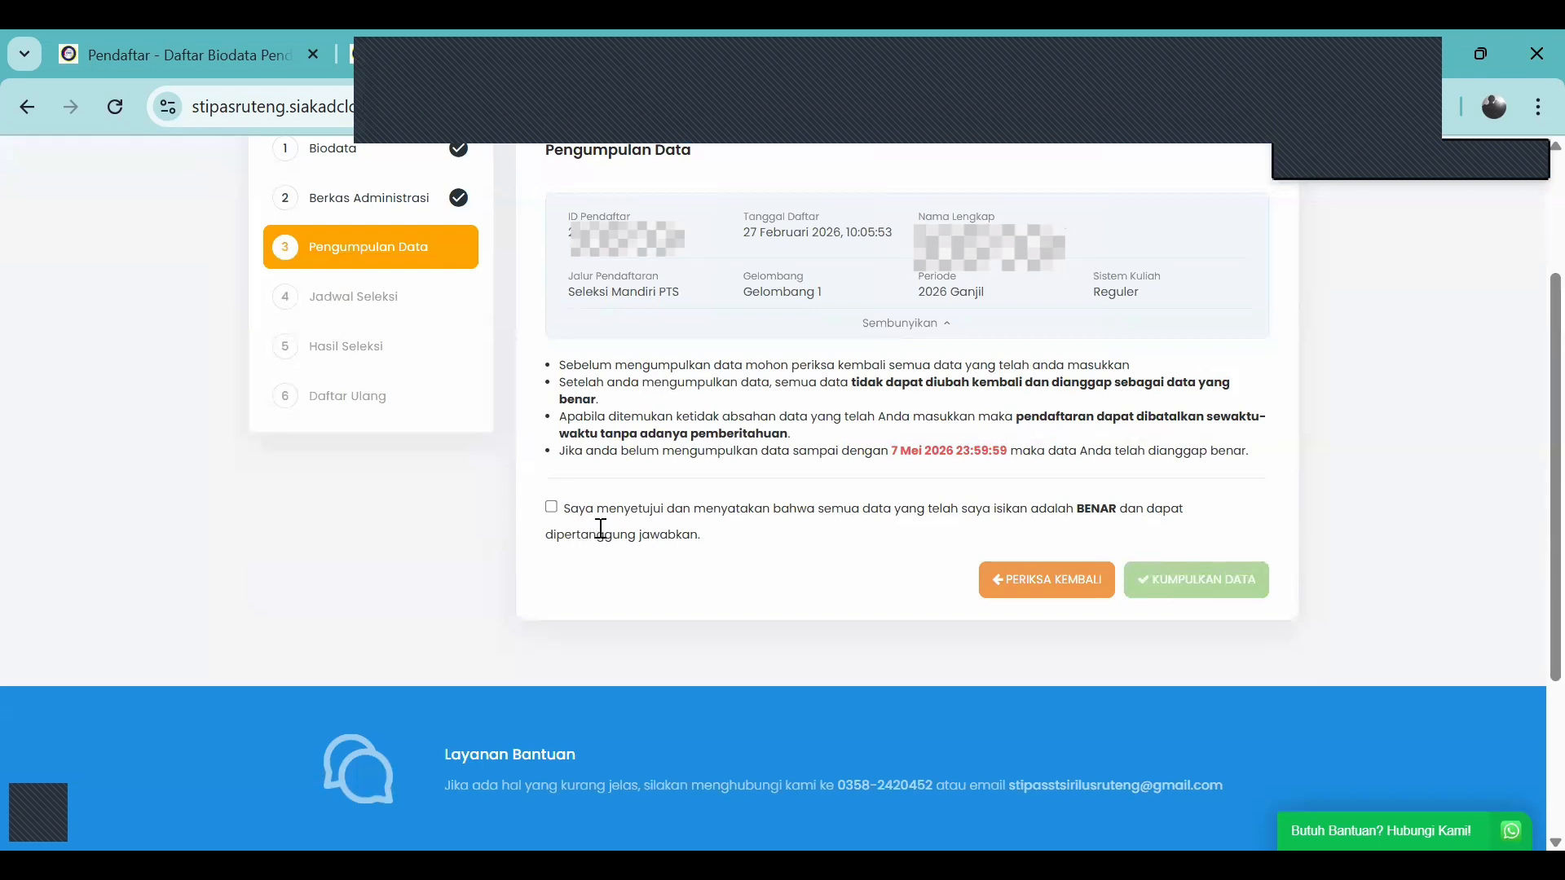
click(552, 509)
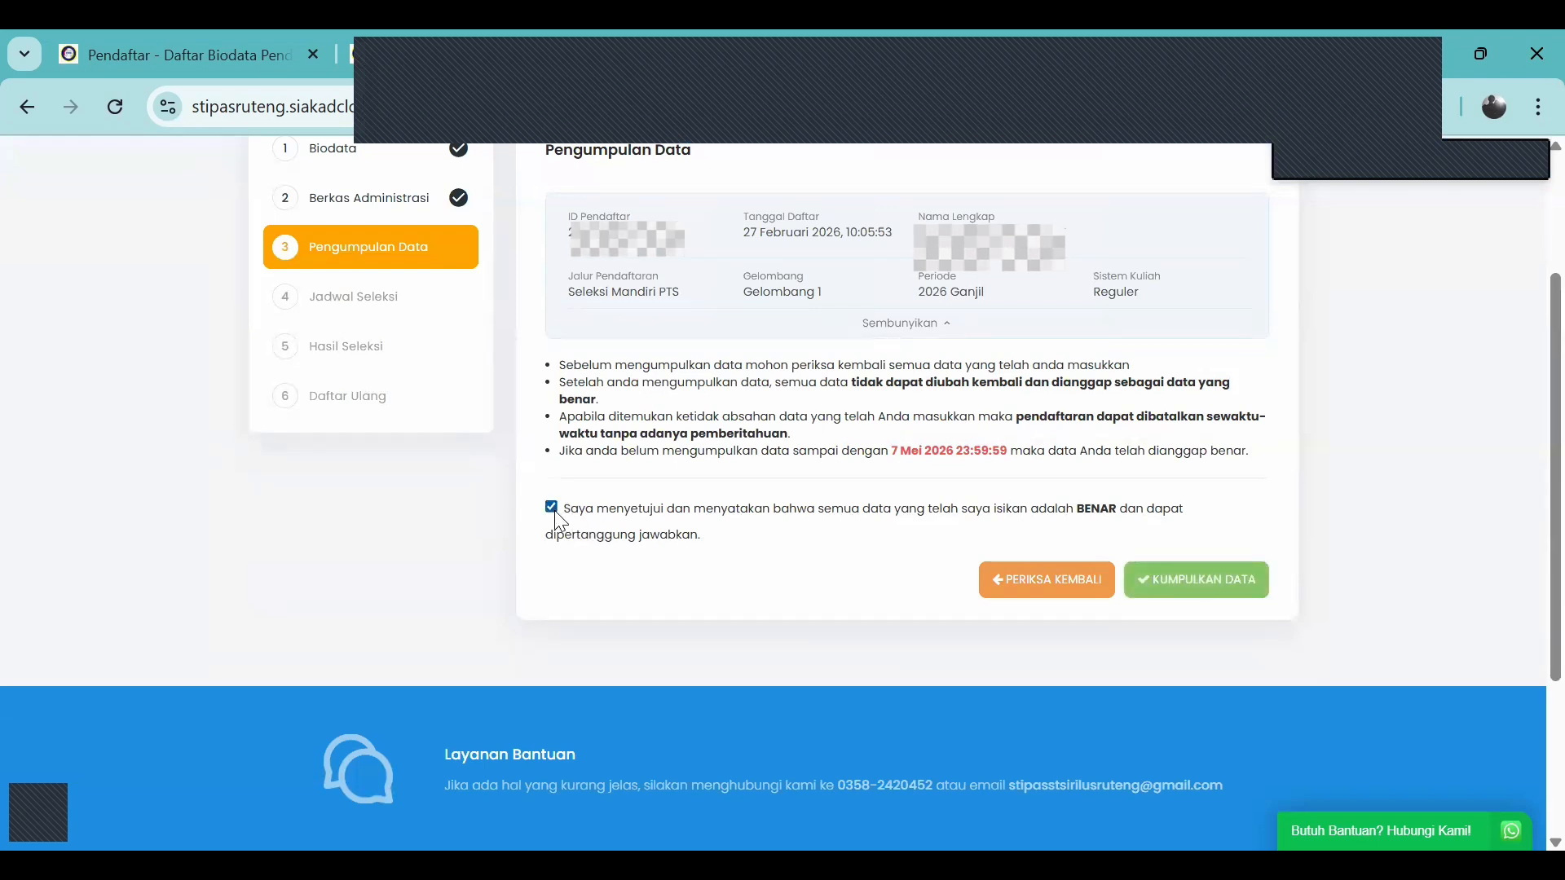
click(1182, 580)
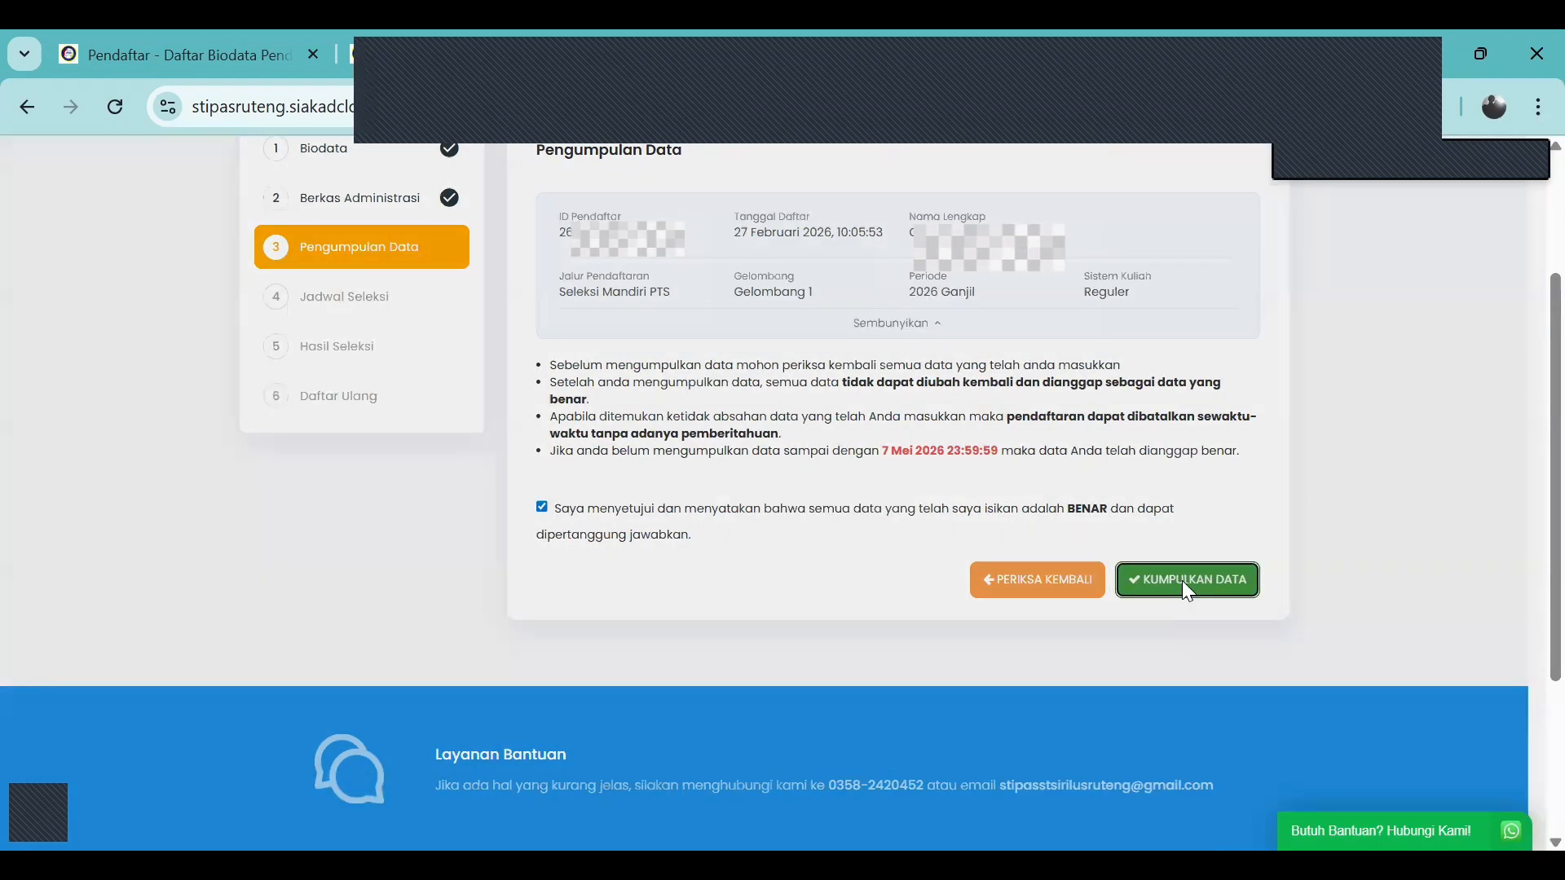
click(1005, 253)
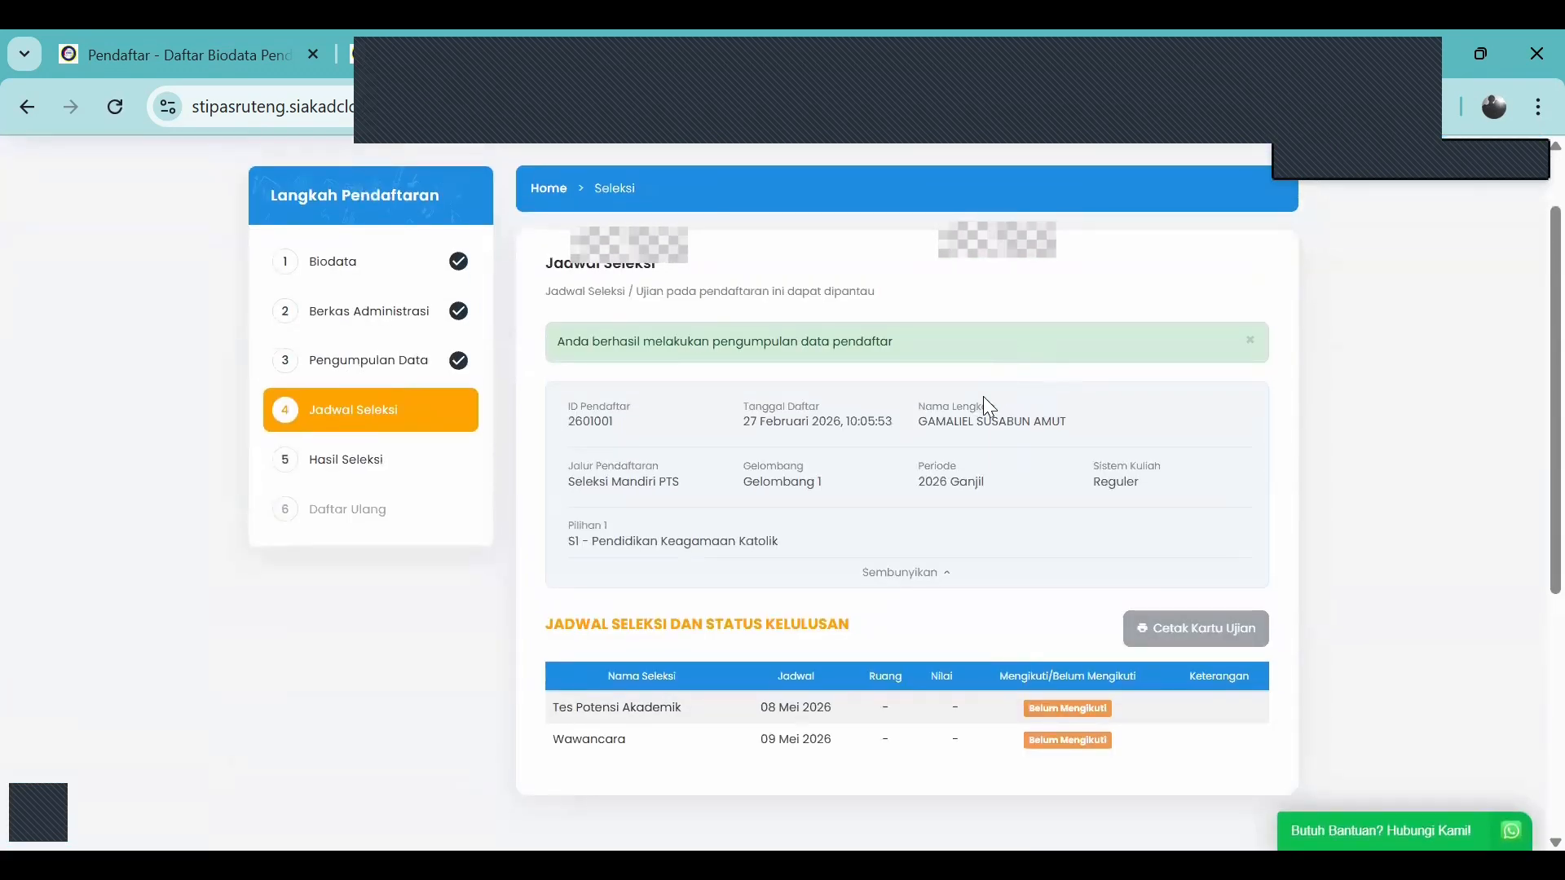
Scroll through the schedule: Tes Potensi Akademik 08 Mei 2026, Wawancara 09 Mei 2026
scroll(983, 396, down, 2)
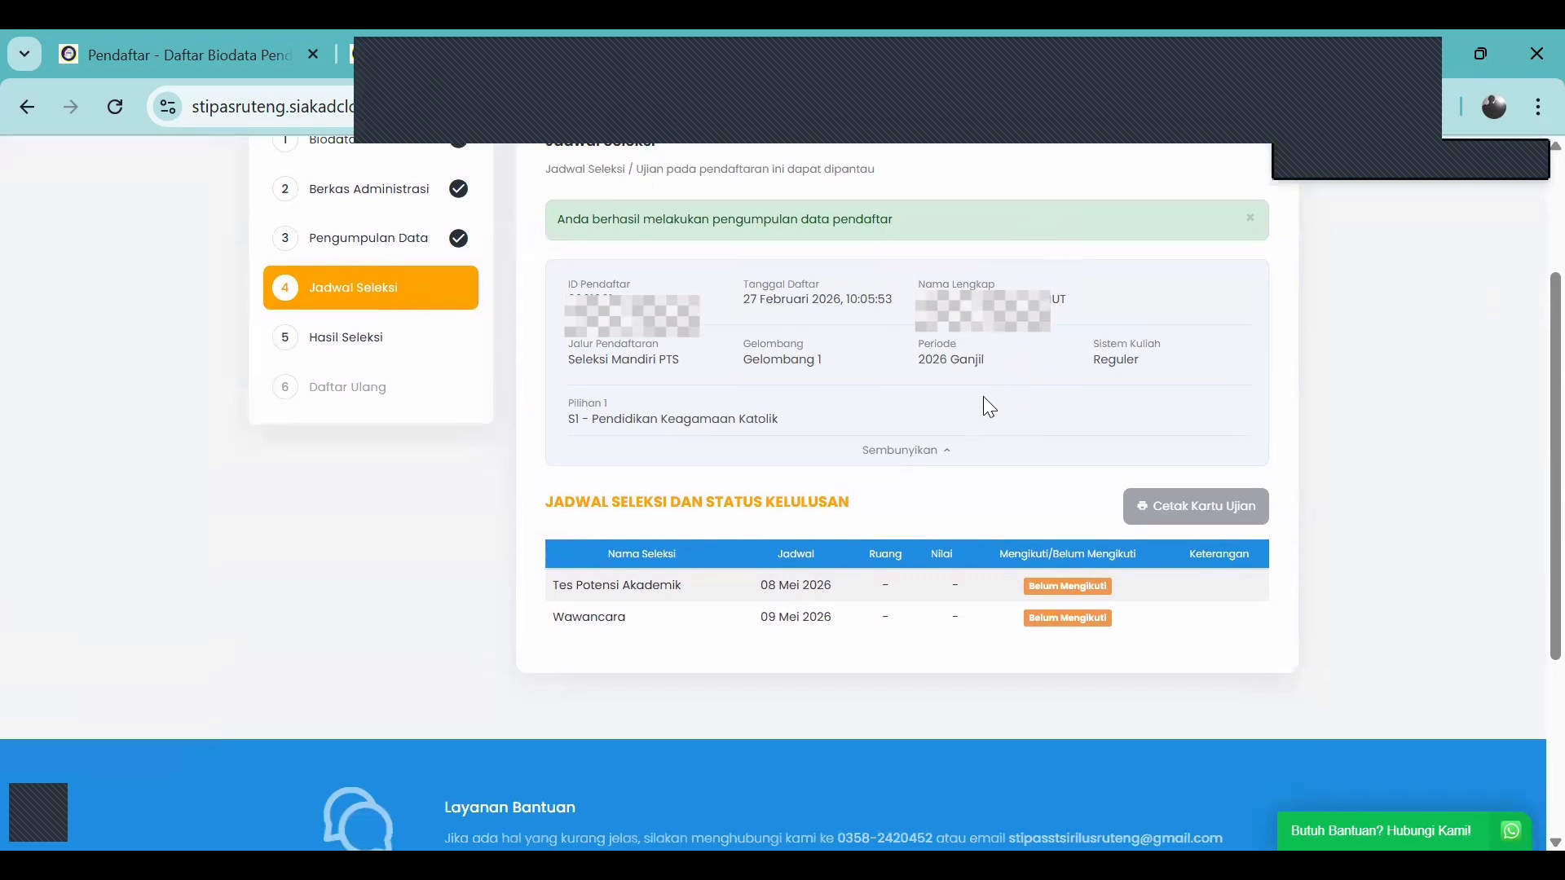
scroll(982, 396, up, 2)
scroll(961, 479, down, 2)
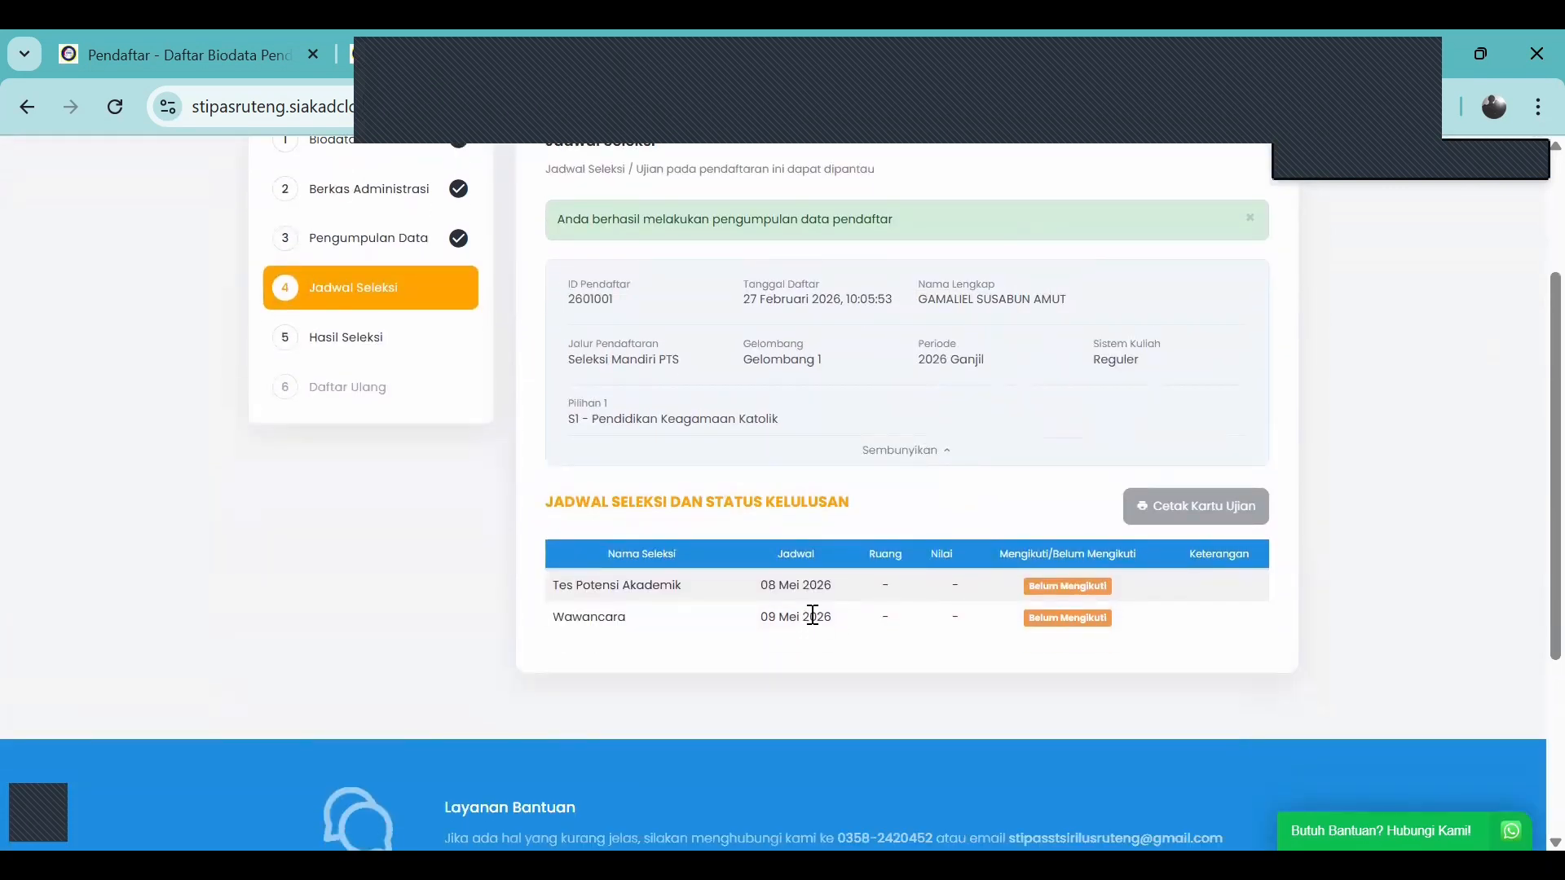
scroll(906, 476, up, 2)
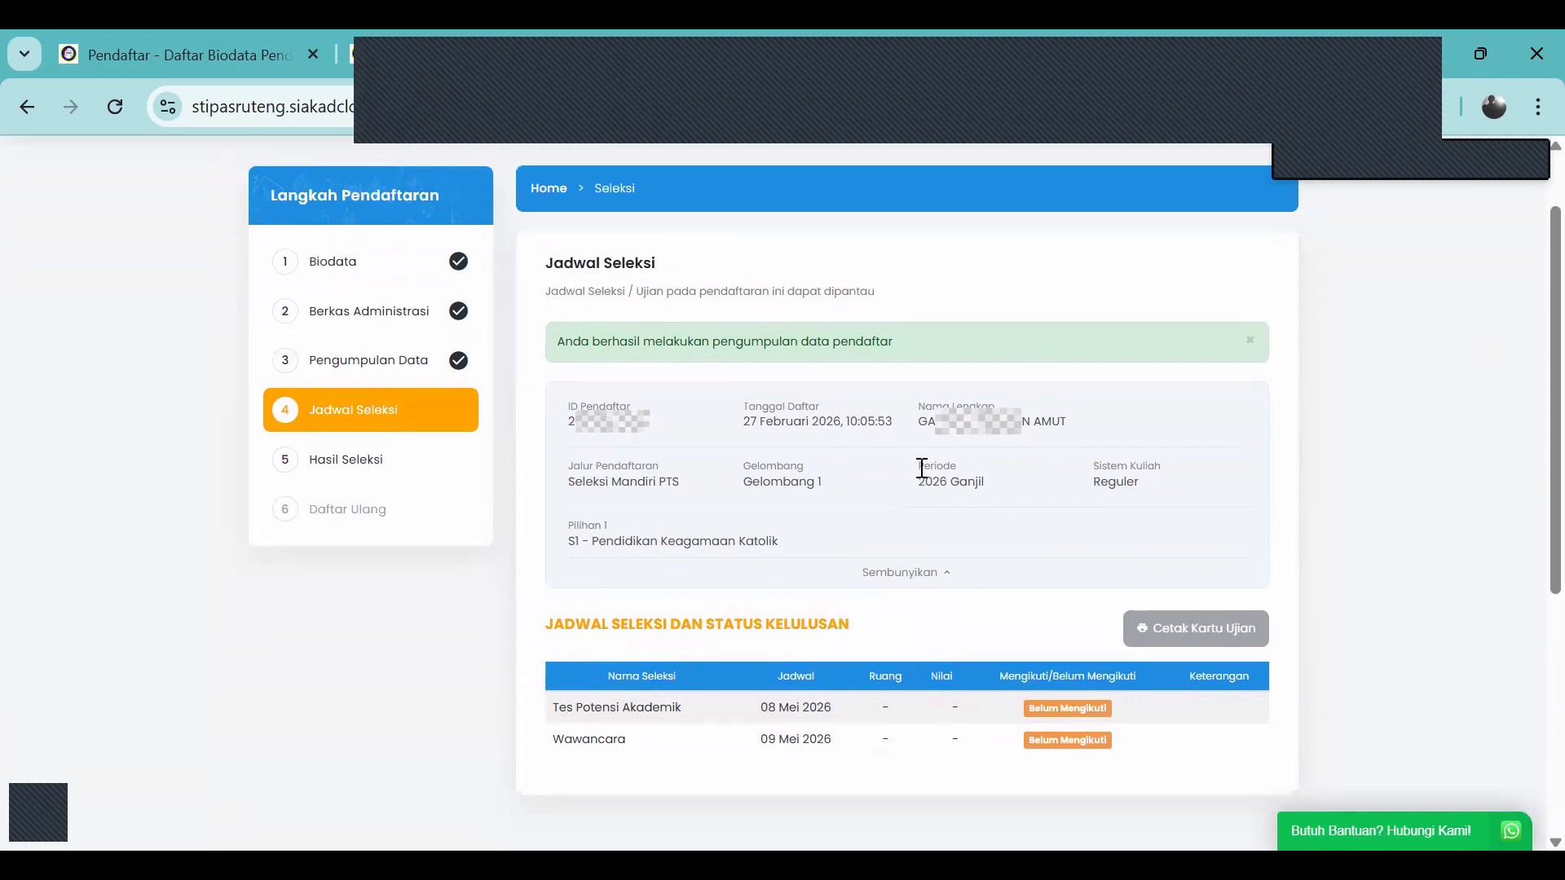
scroll(922, 489, down, 2)
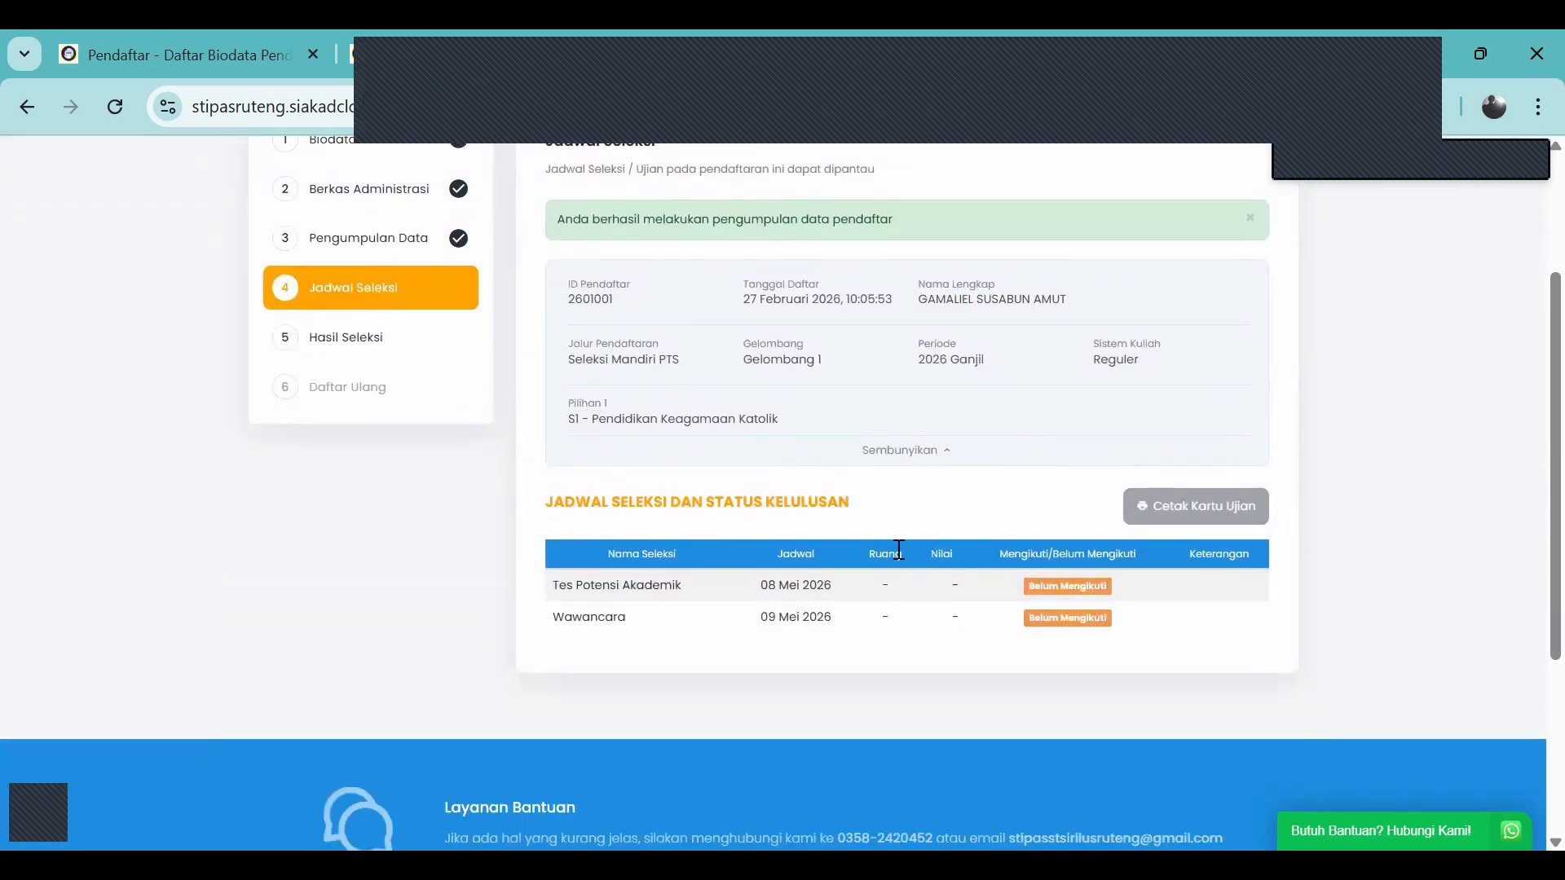
scroll(911, 536, up, 2)
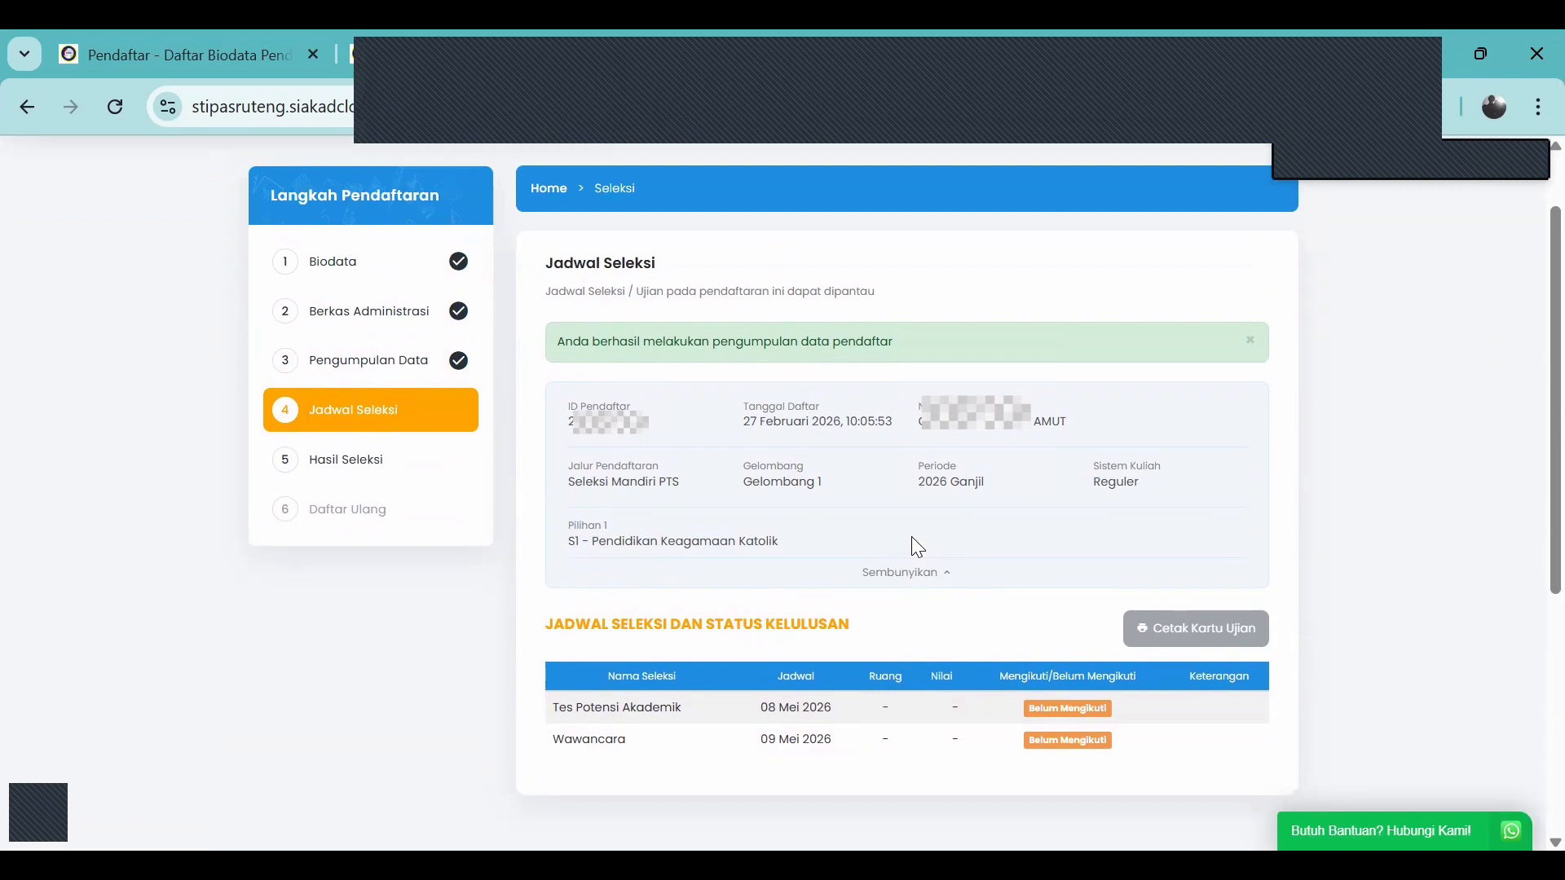